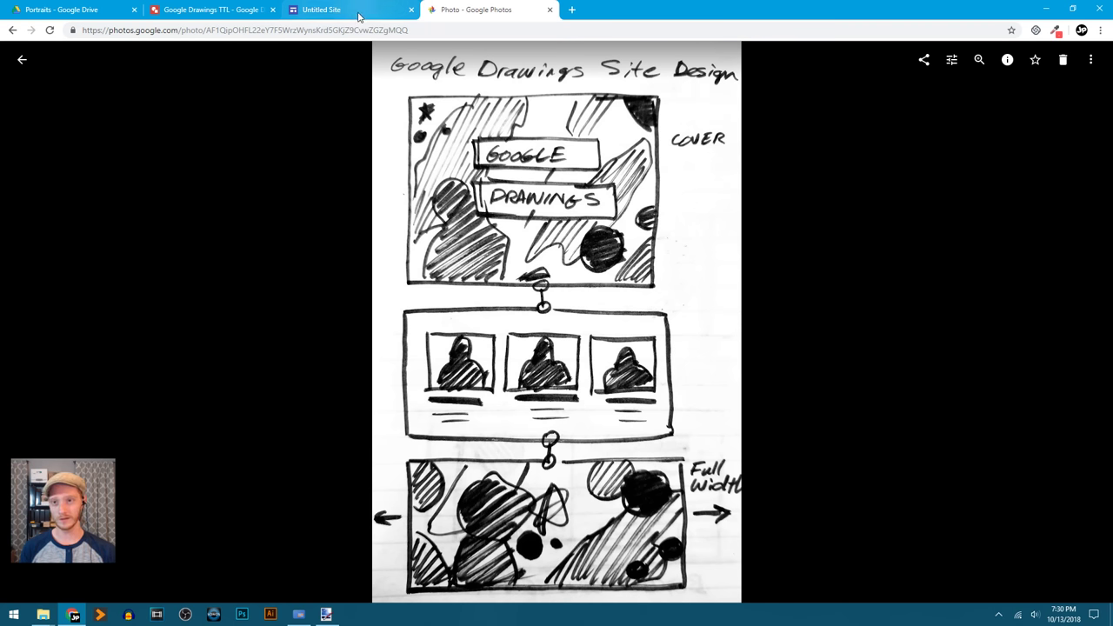
In the Untitled Site editor, rename the site to 'Google Drawings'.
click(353, 15)
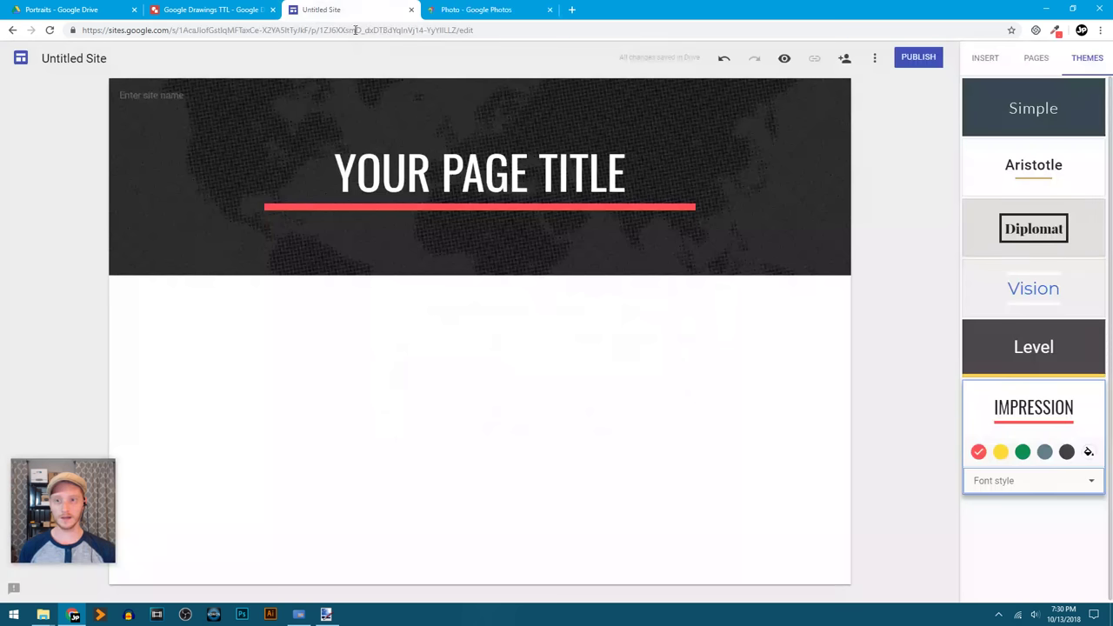
click(80, 65)
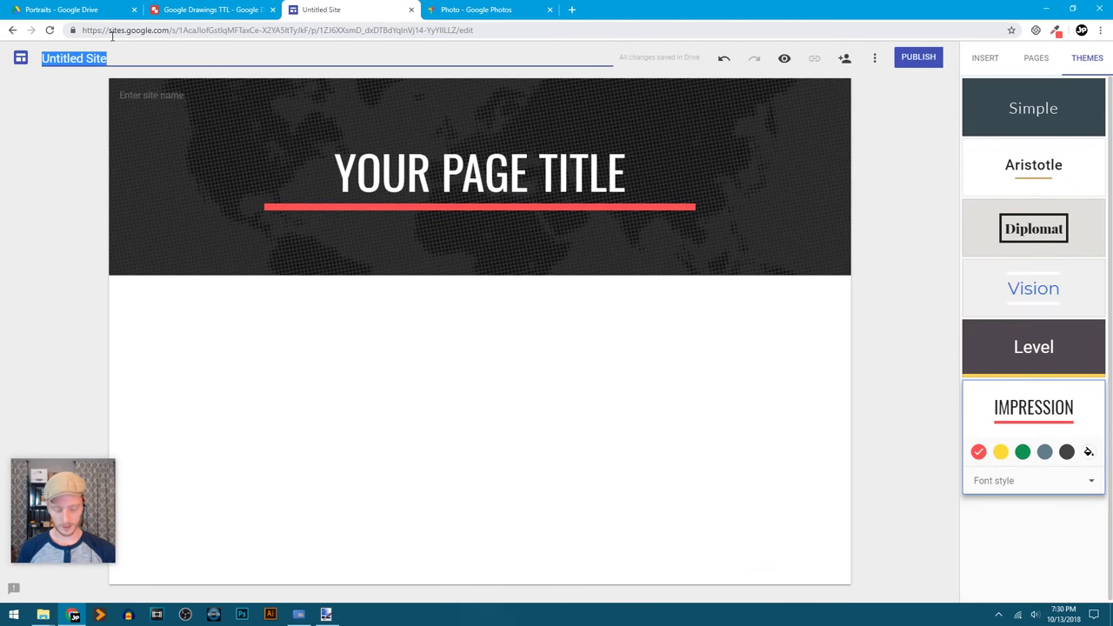
text(Google)
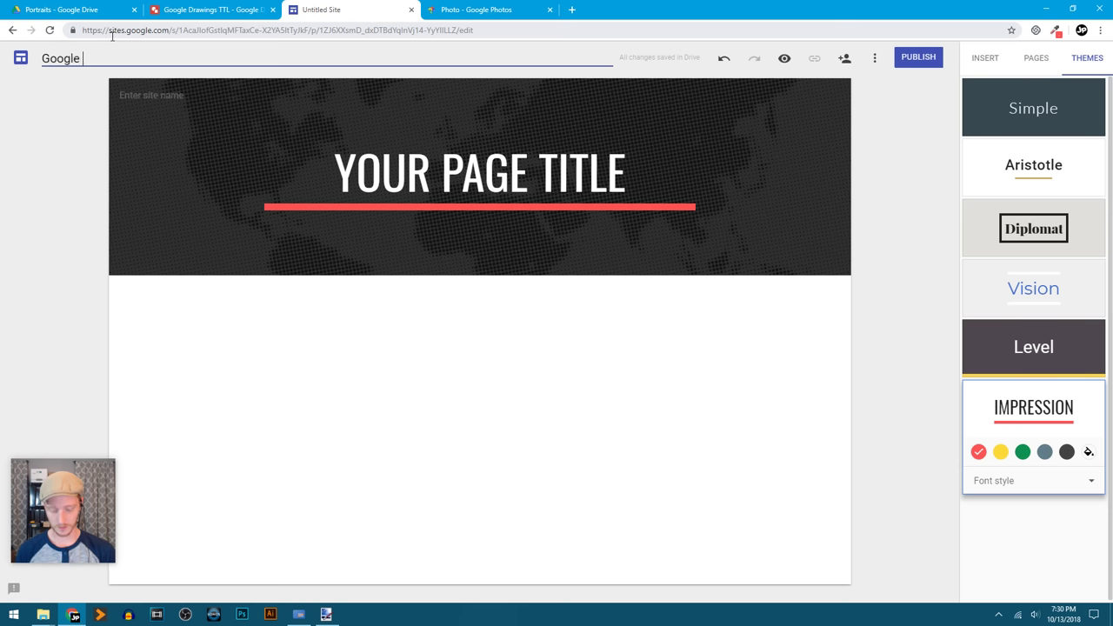
text( Drawin)
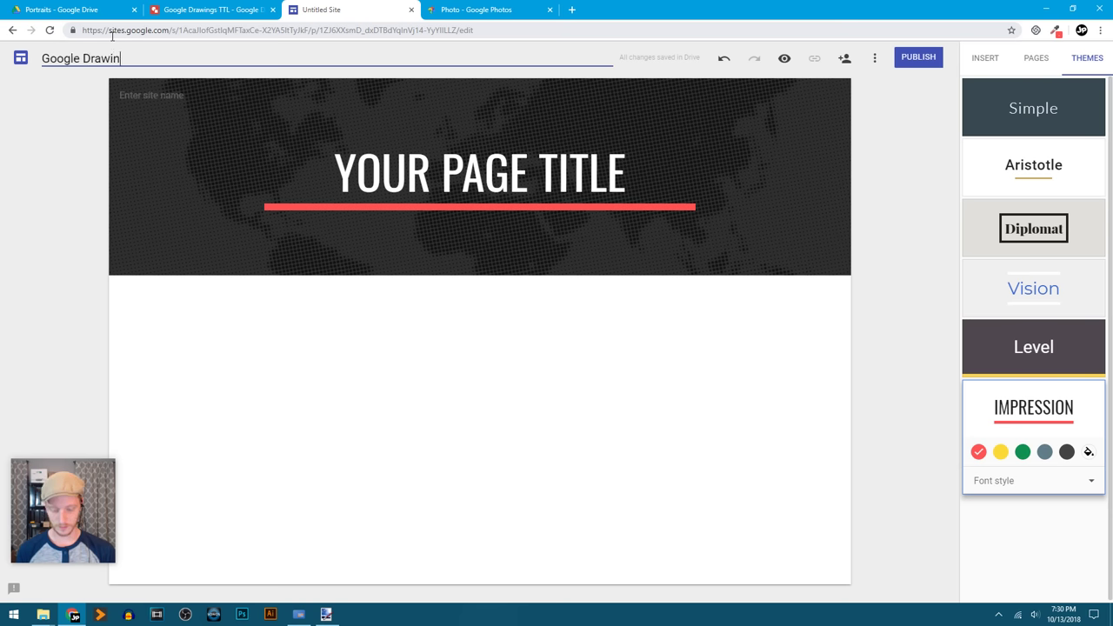
text(gs)
key(Return)
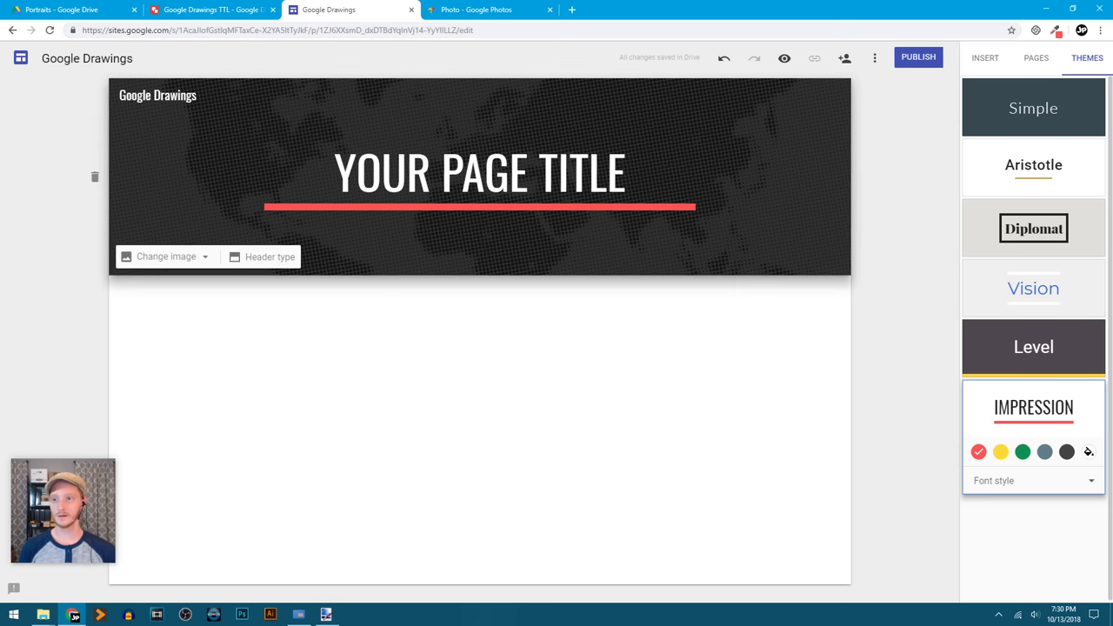
Replace the header site name with the author's full name in capitals.
click(184, 95)
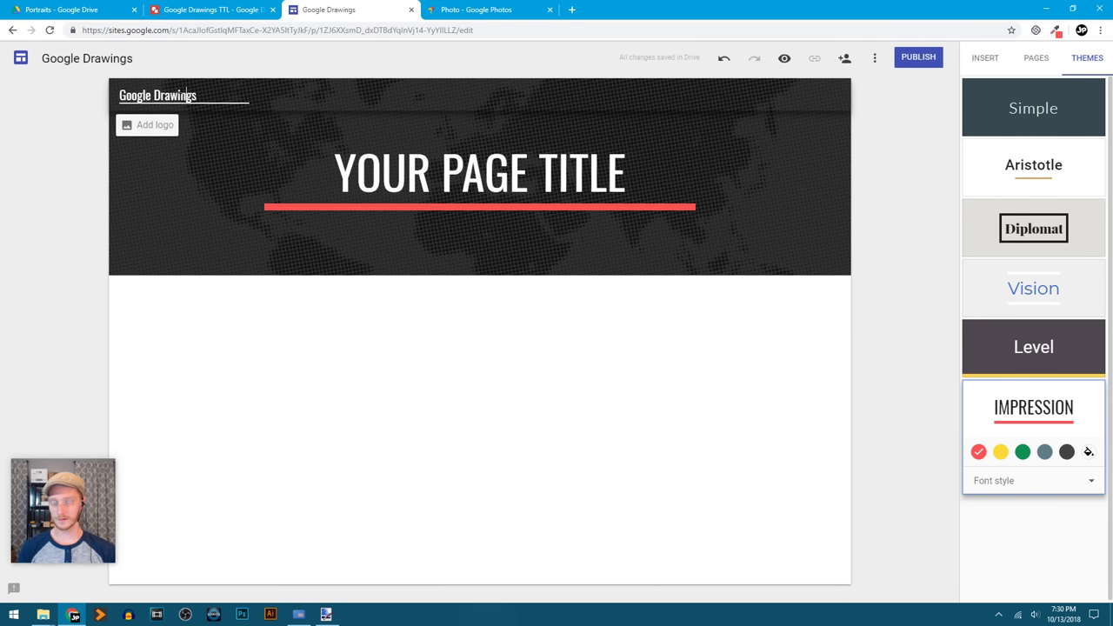
drag(197, 96, 113, 102)
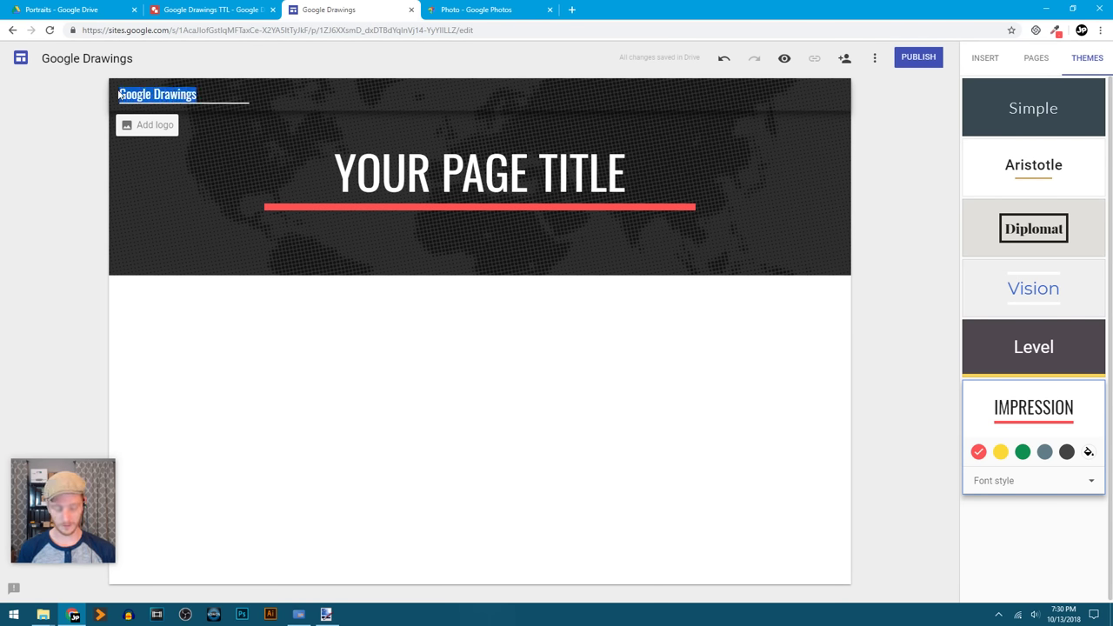
key(BackSpace)
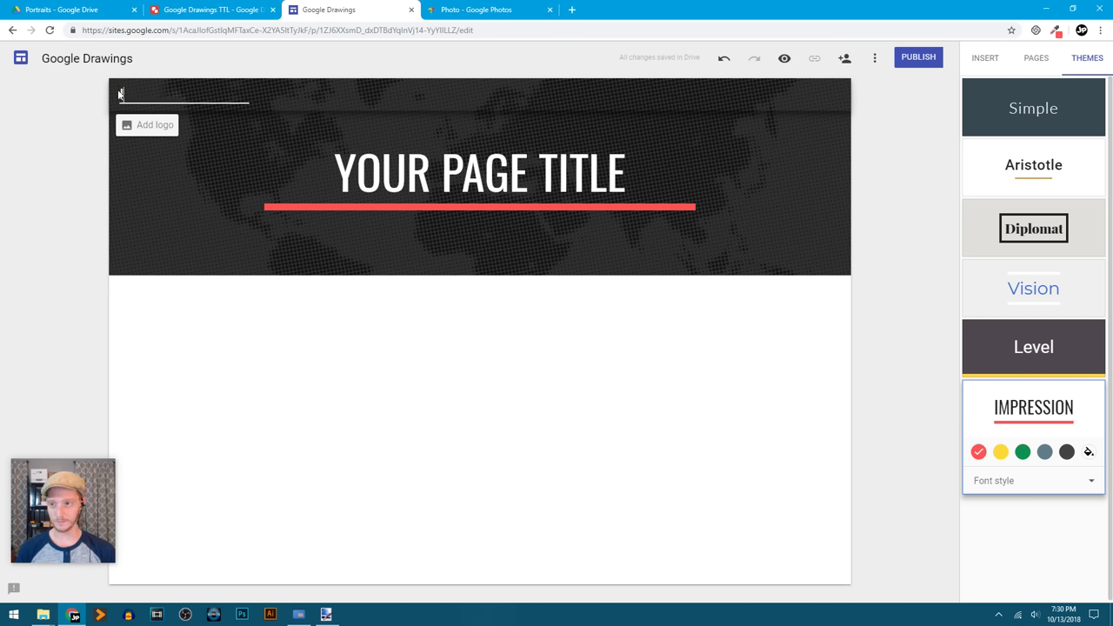
text(JOSHU)
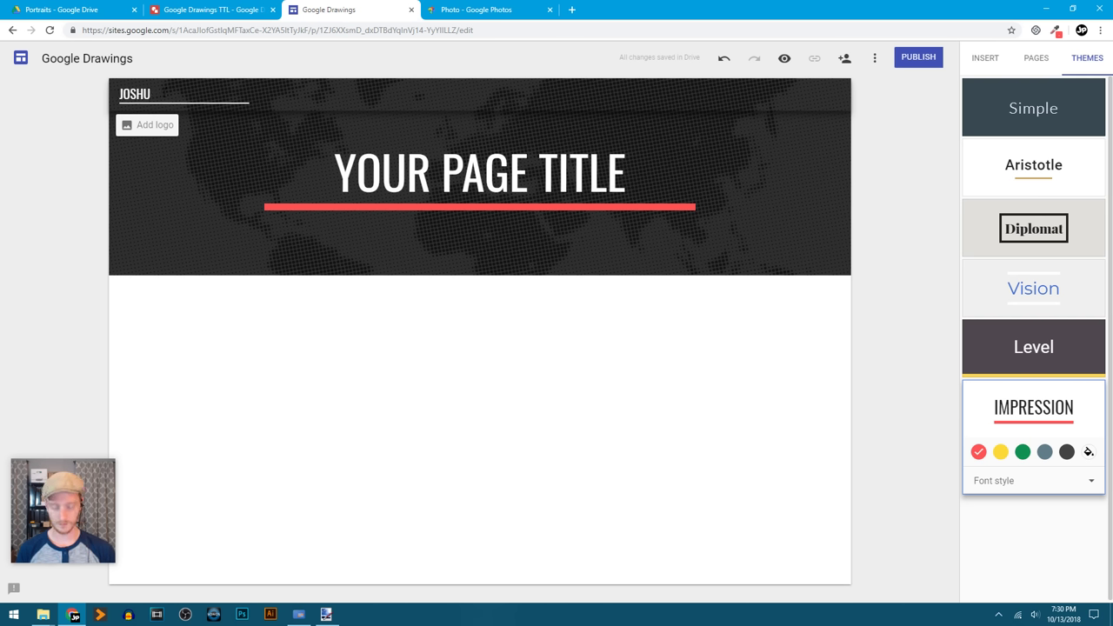
text(A Po)
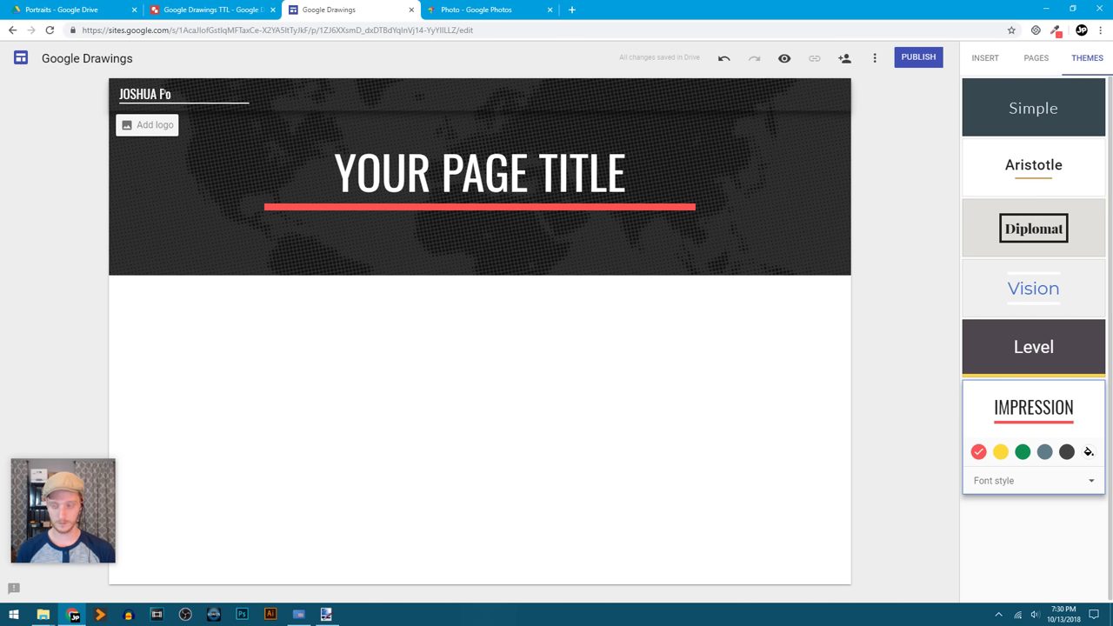
text(OMEROY)
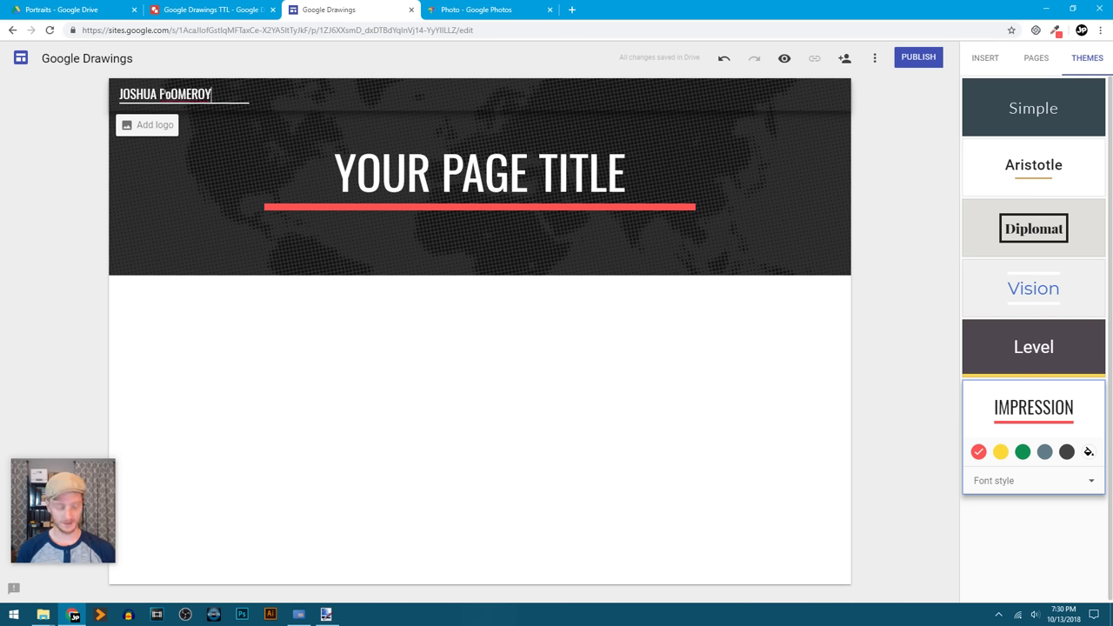
key(BackSpace)
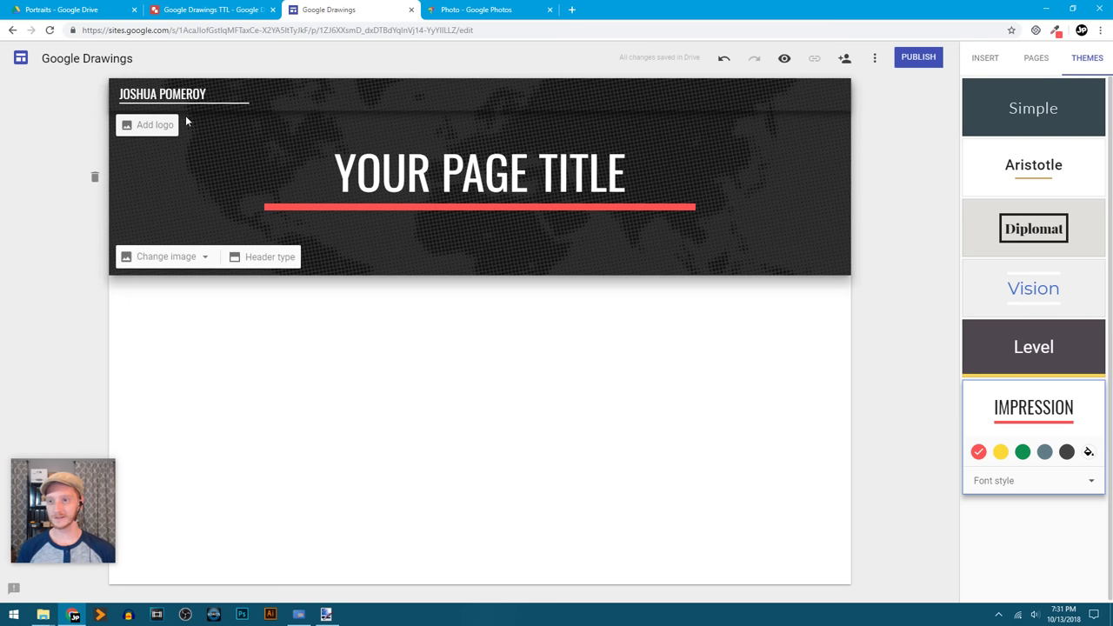
Upload the JP Square White image from the JP Stuff folder as the site logo.
click(146, 125)
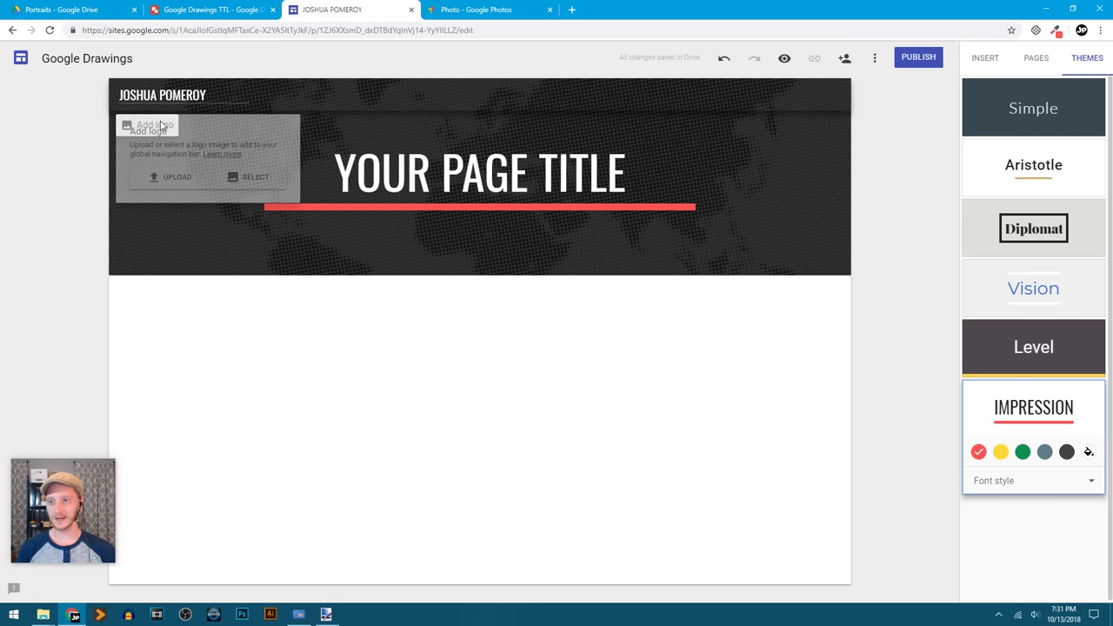
click(163, 191)
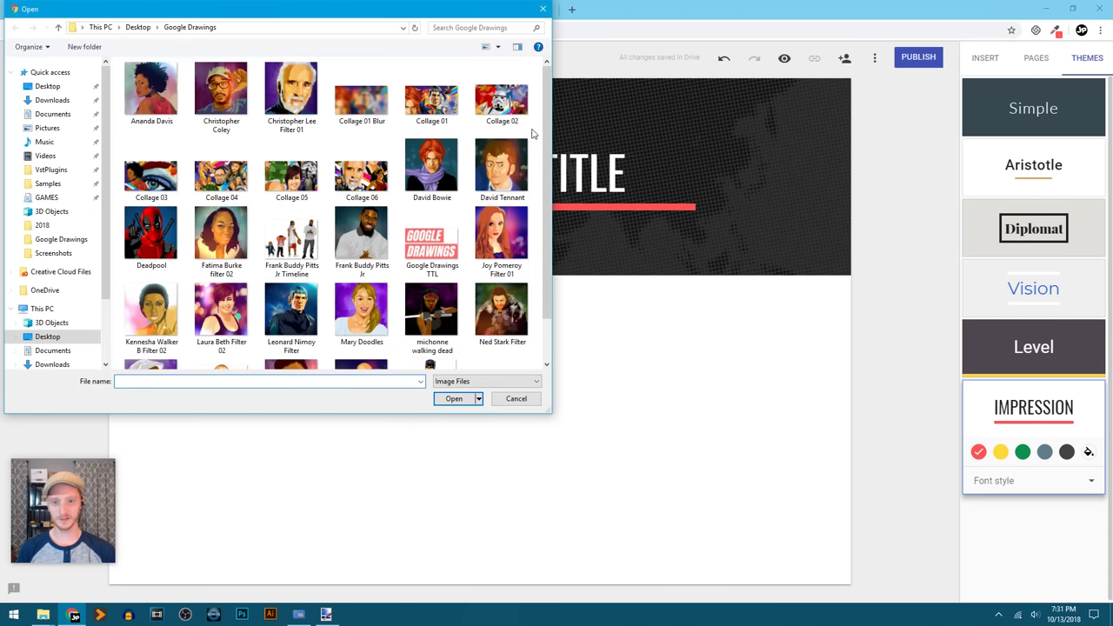
drag(547, 136, 536, 196)
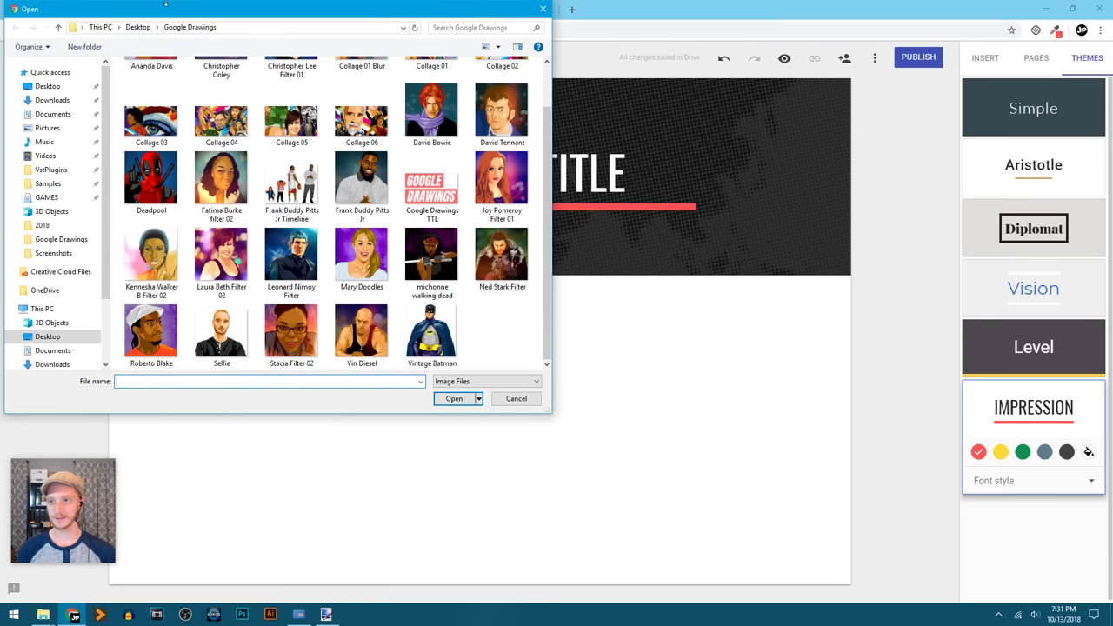
drag(187, 12, 339, 63)
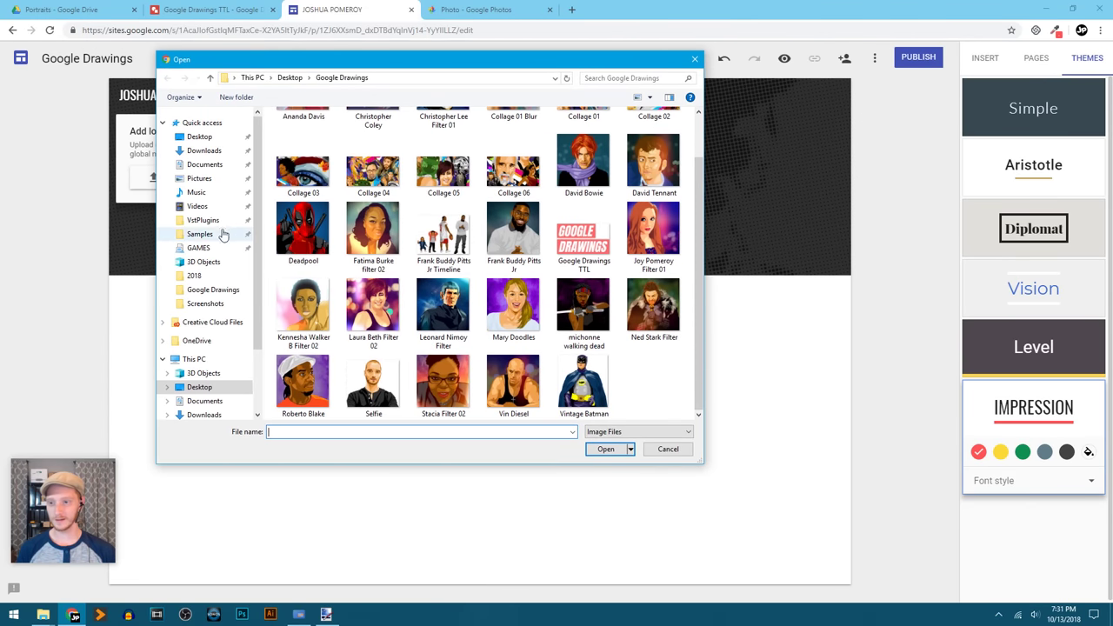
click(197, 276)
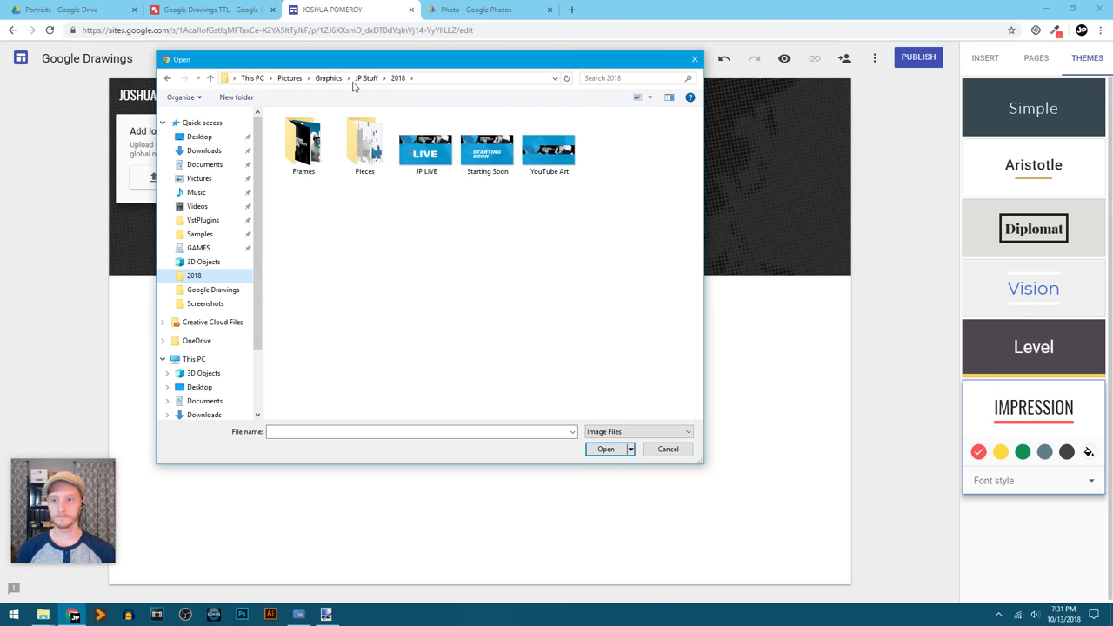
click(366, 80)
click(489, 149)
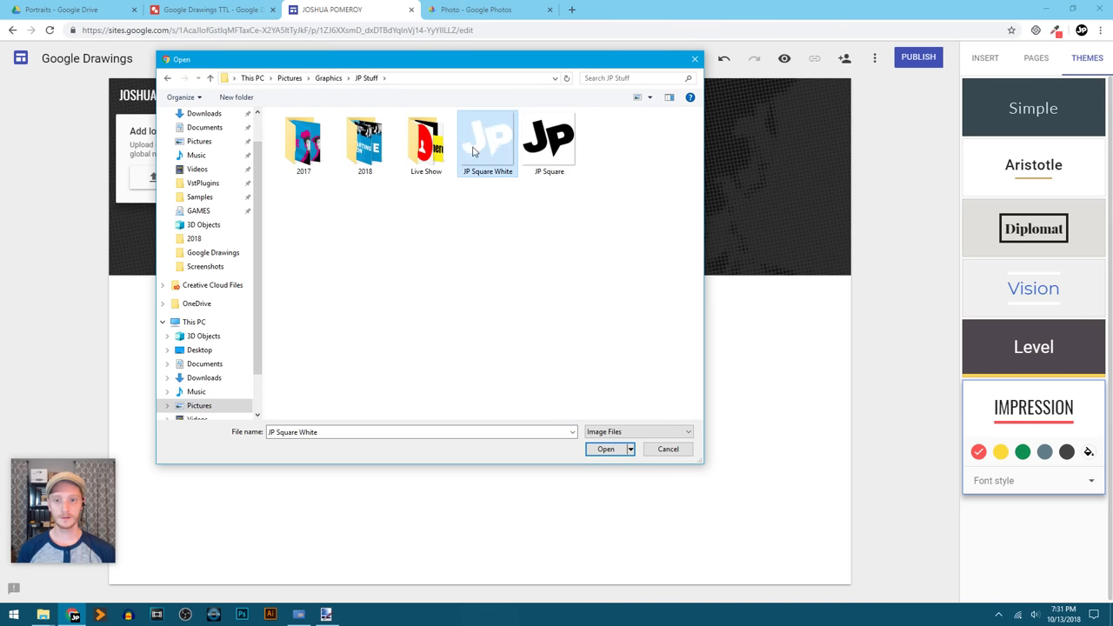
click(606, 449)
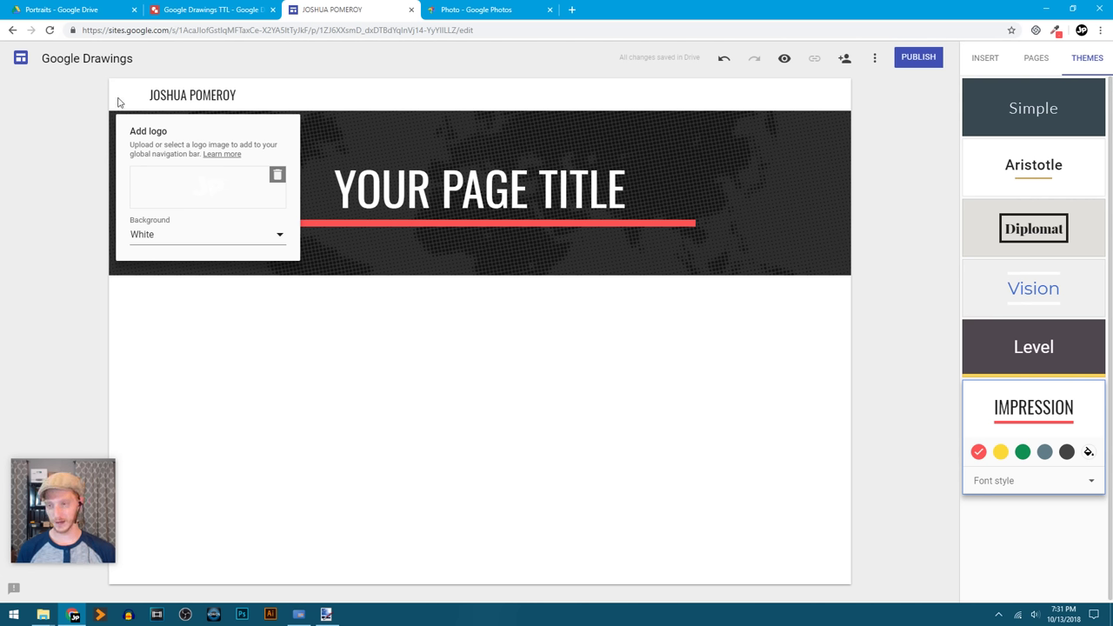
Set the logo bar background to Black and close the logo settings.
click(193, 237)
click(173, 261)
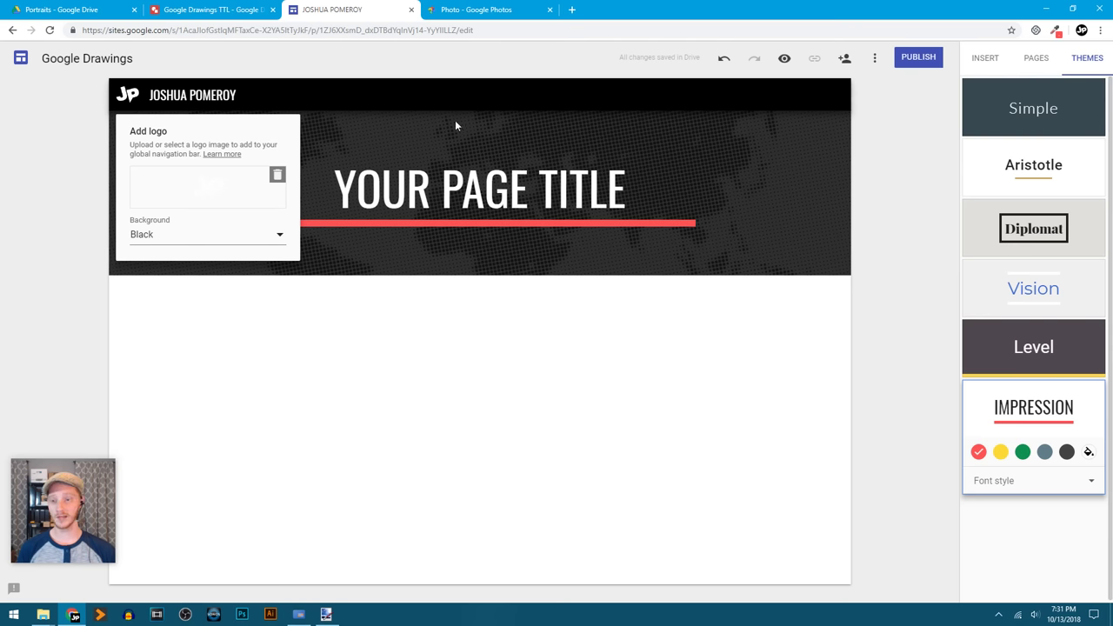
click(73, 260)
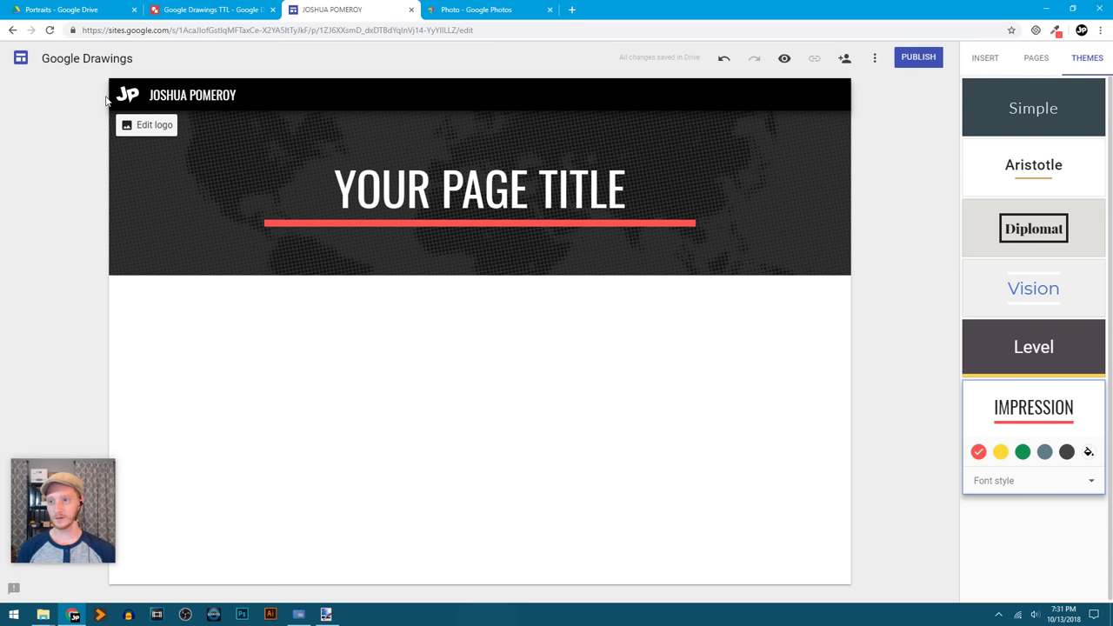
click(139, 125)
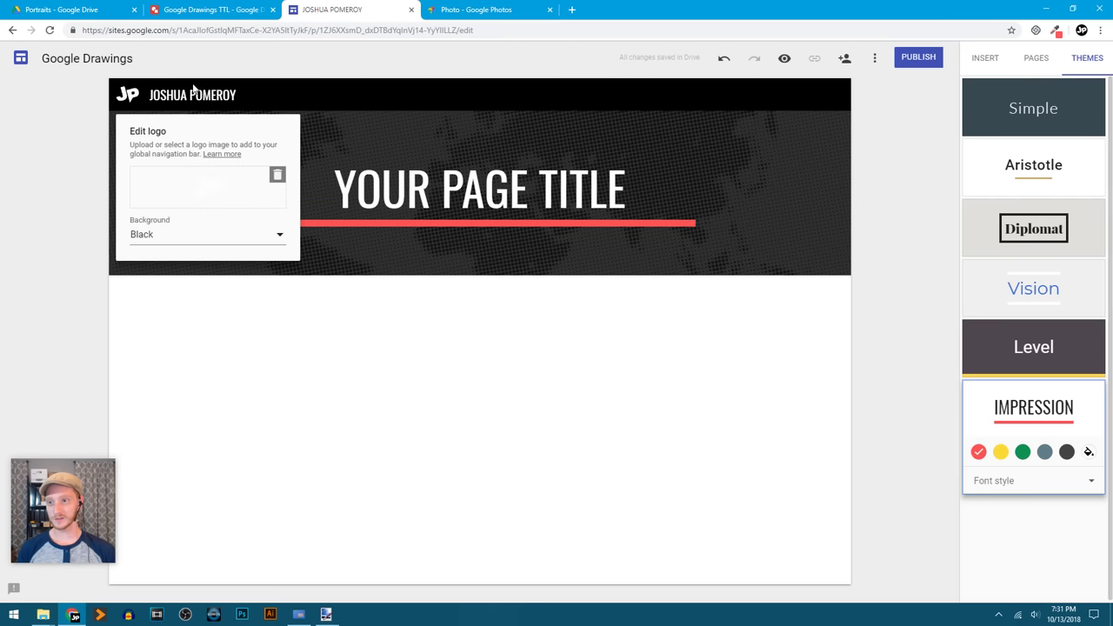
click(321, 85)
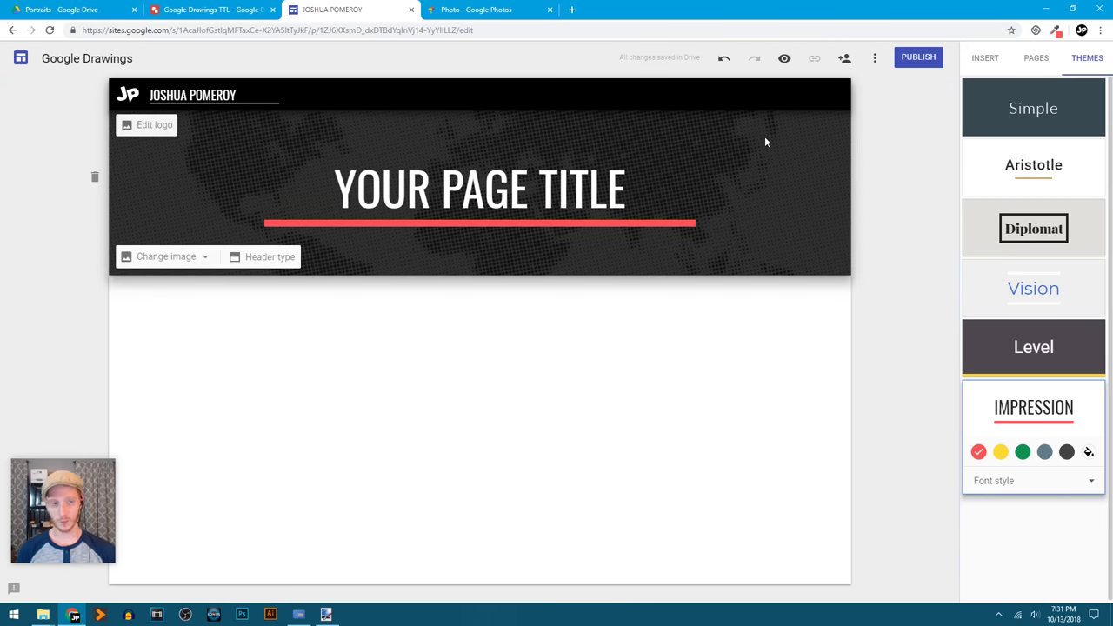
Create two new pages named Process and Downloads from the Pages panel.
click(1035, 71)
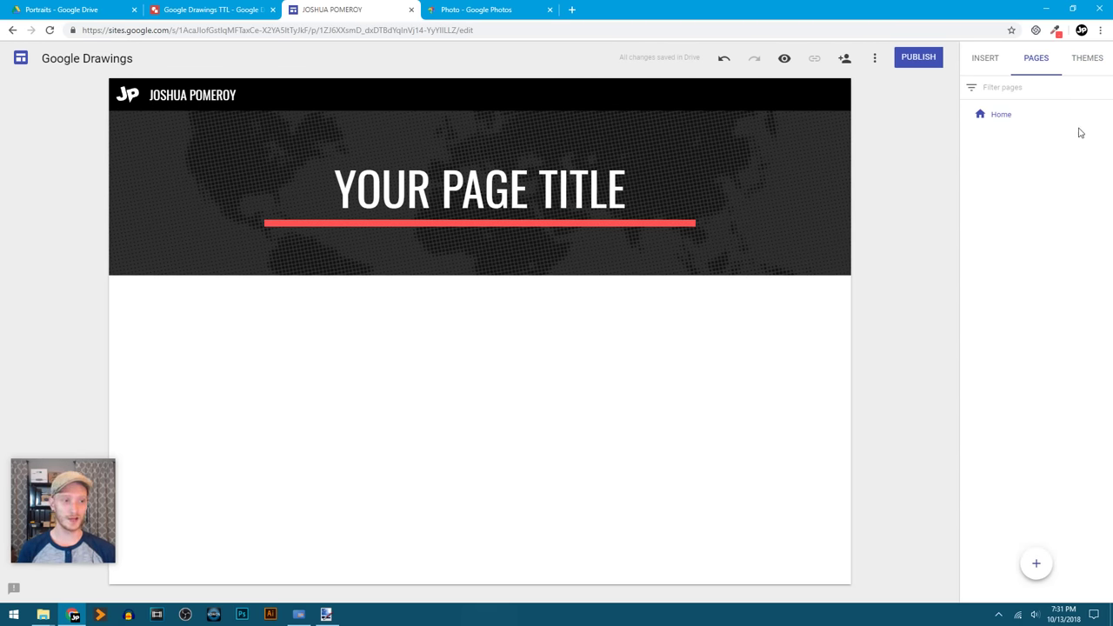
click(1035, 564)
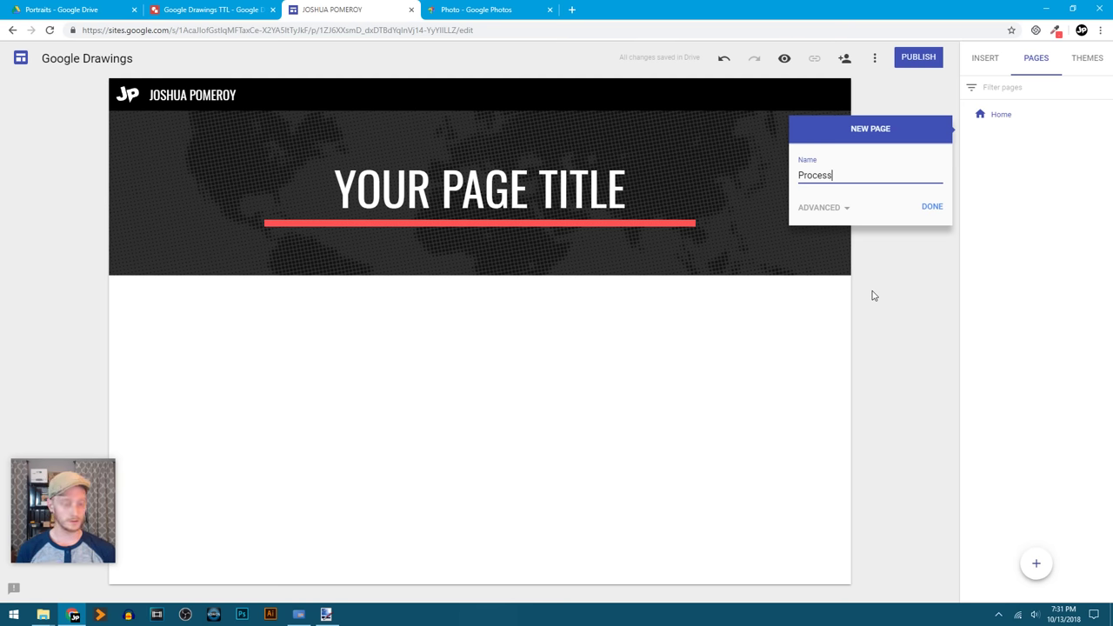
text(Process)
key(Return)
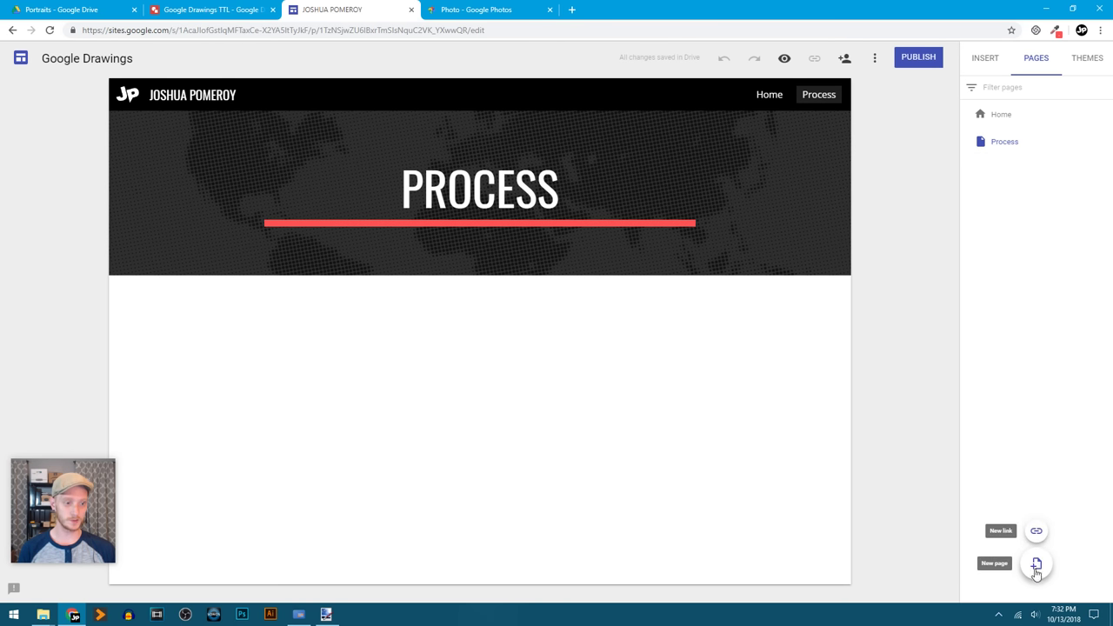
click(1036, 564)
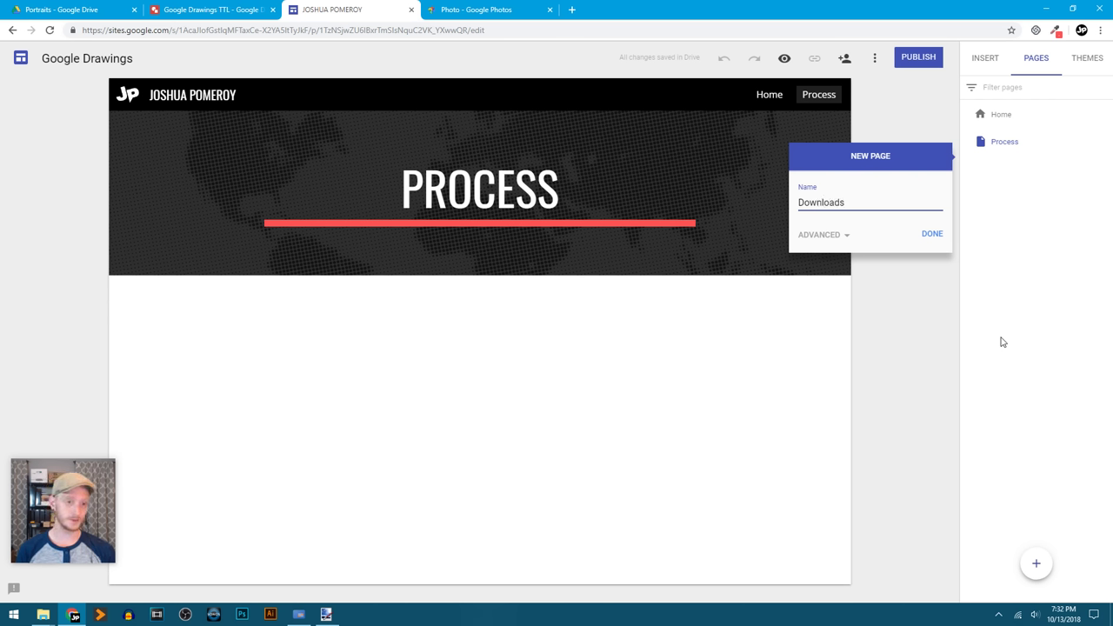
click(932, 235)
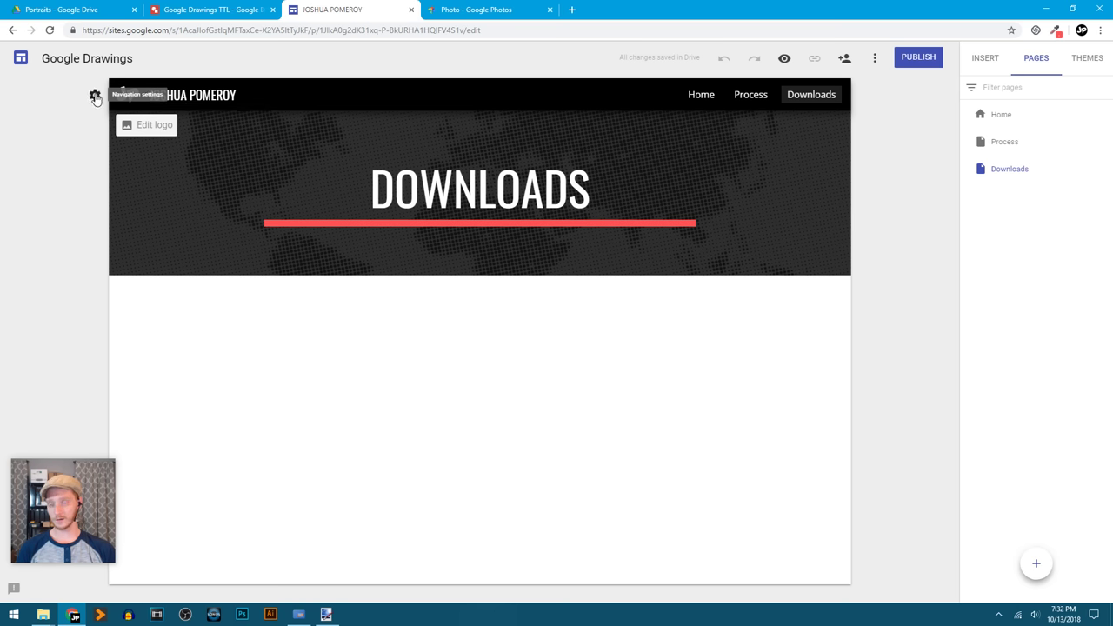
click(95, 95)
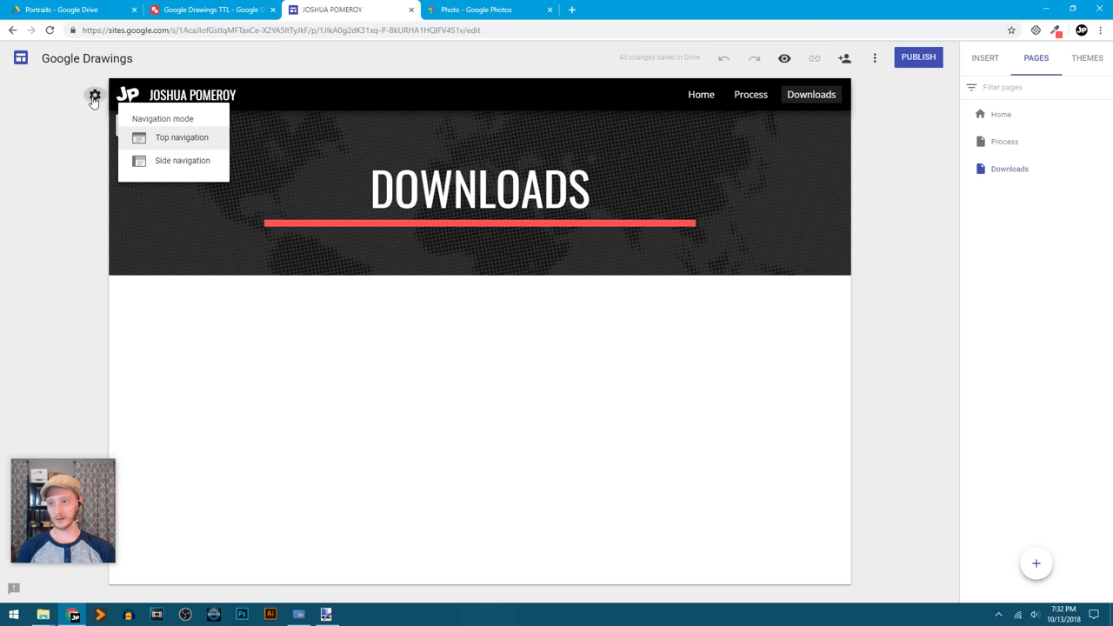
click(172, 161)
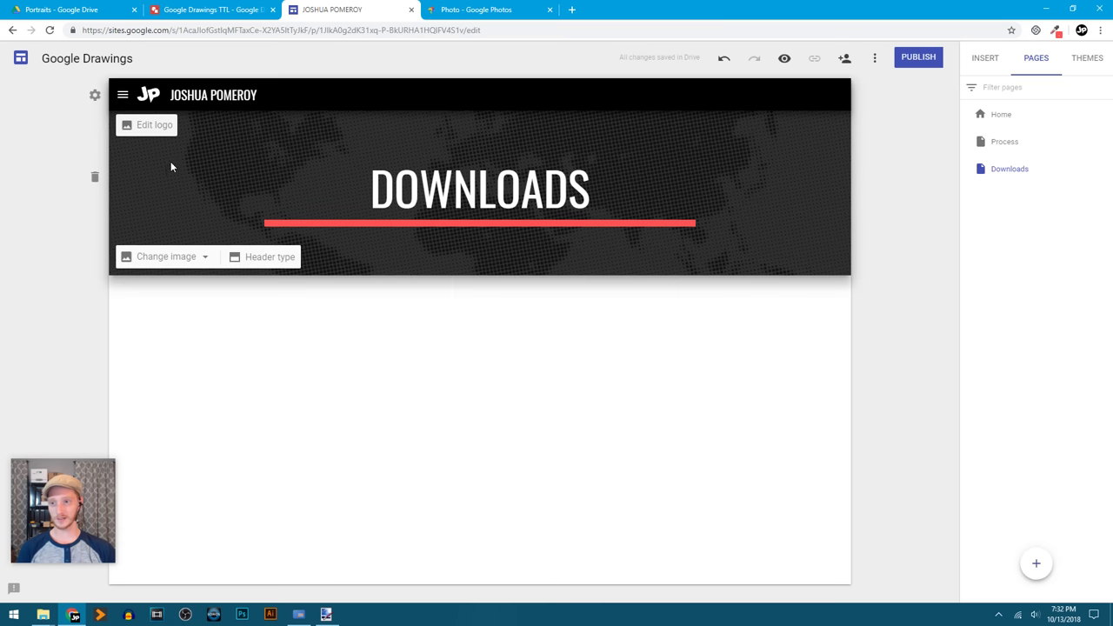
click(122, 97)
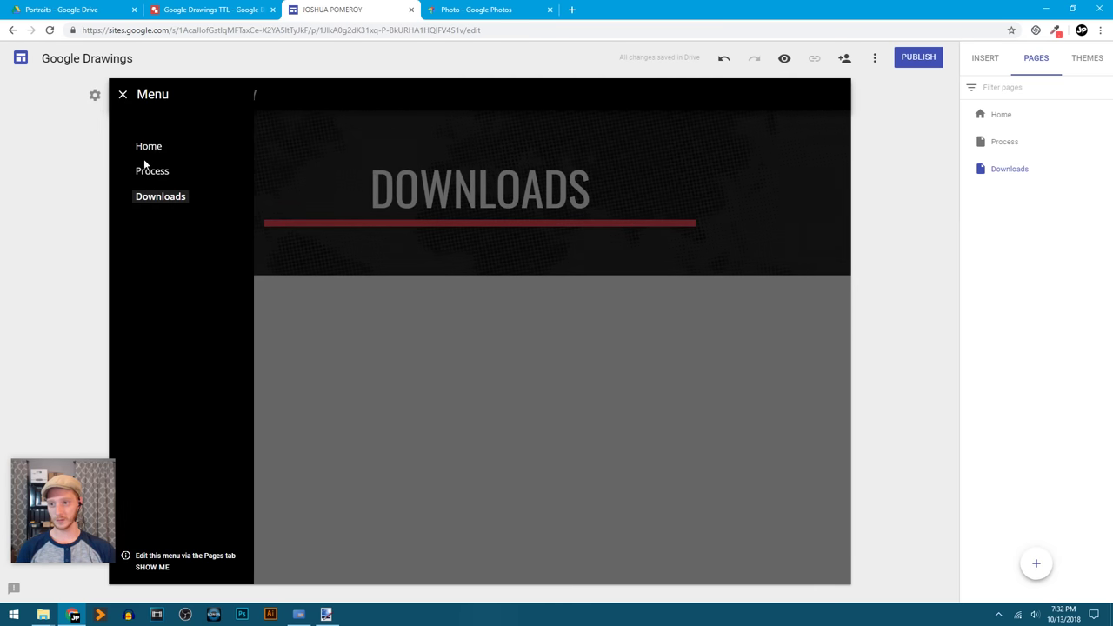
click(122, 97)
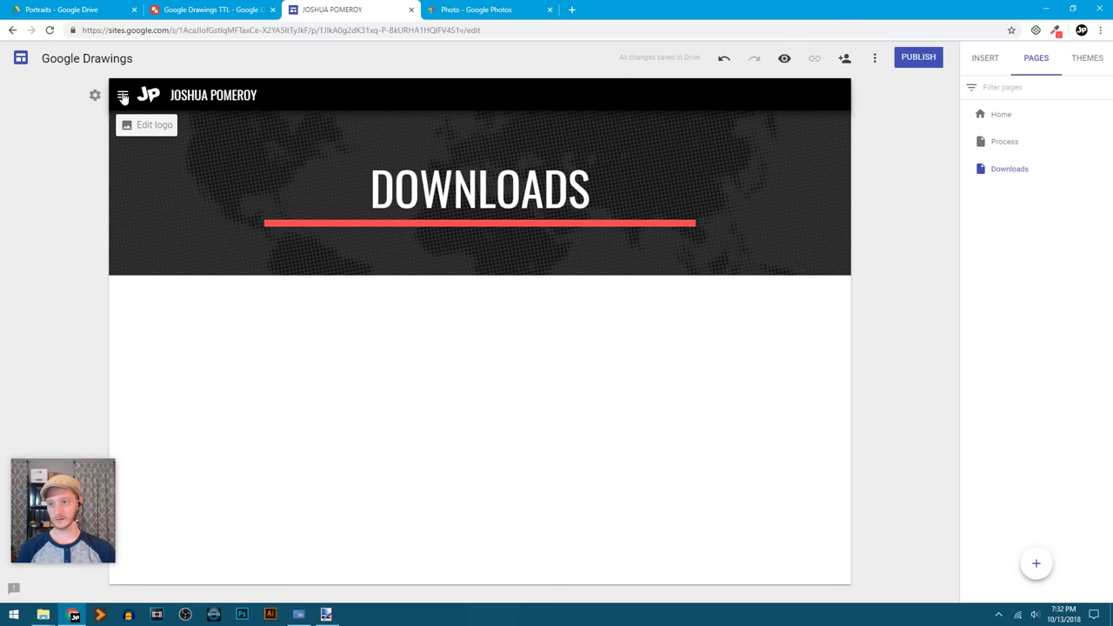
click(123, 98)
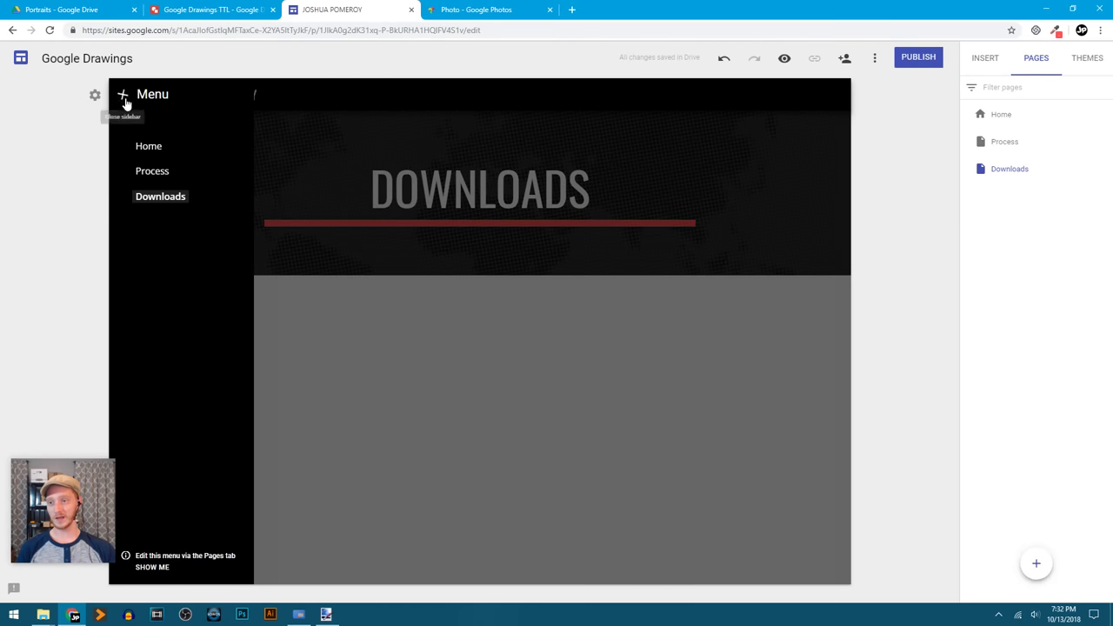
click(119, 99)
click(95, 95)
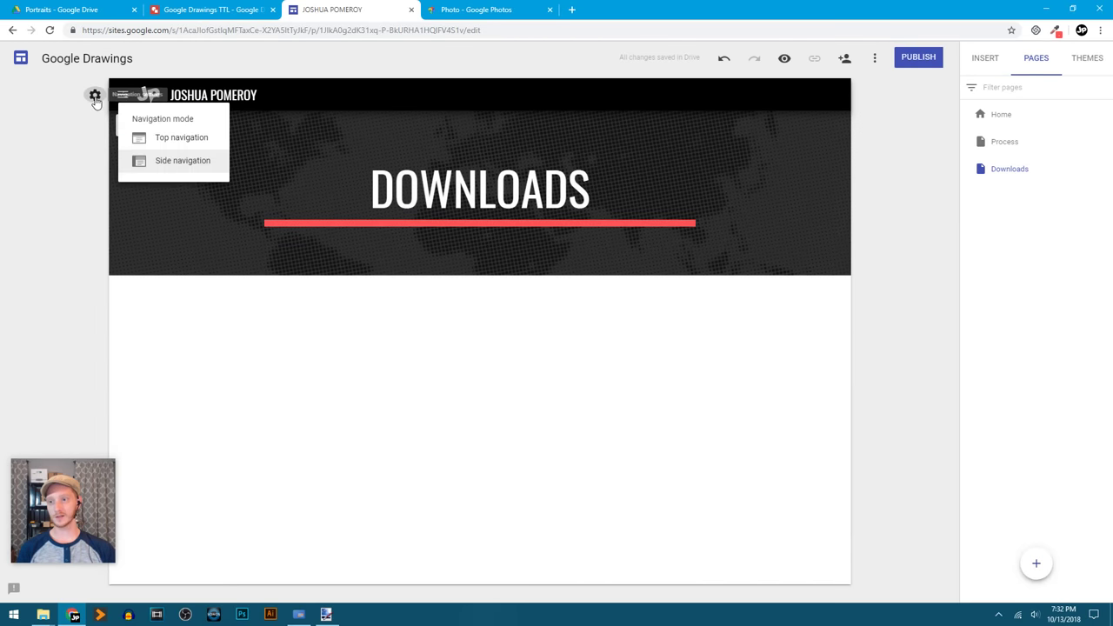
click(183, 143)
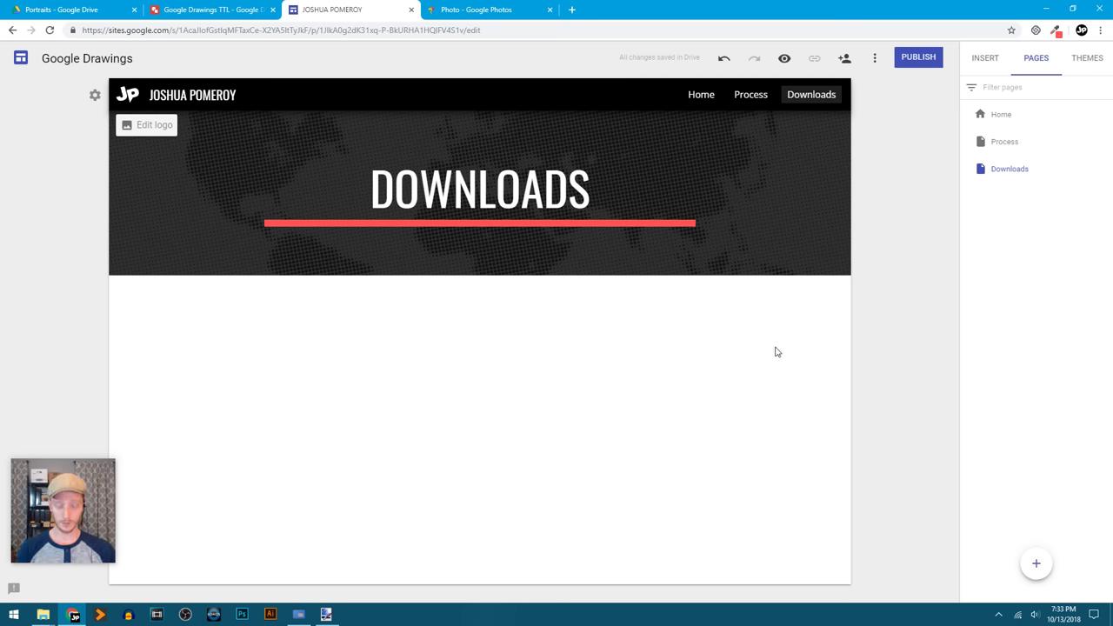
mouse_move(725, 211)
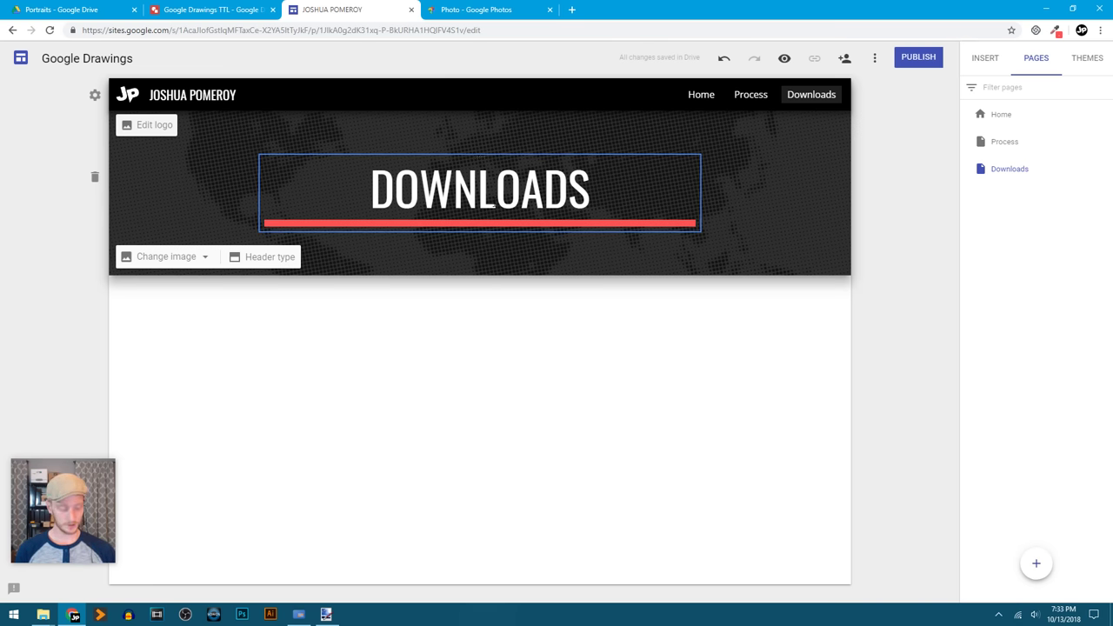
Change the Downloads page header type to Cover and select the DOWNLOADS title box.
key(alt+Tab)
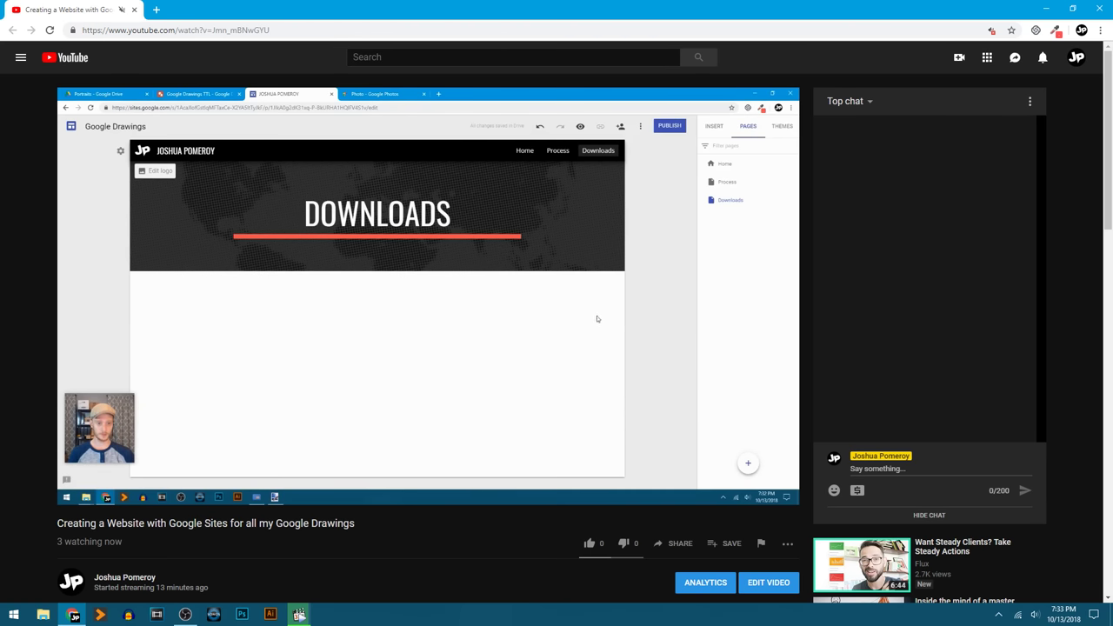
key(alt+Tab)
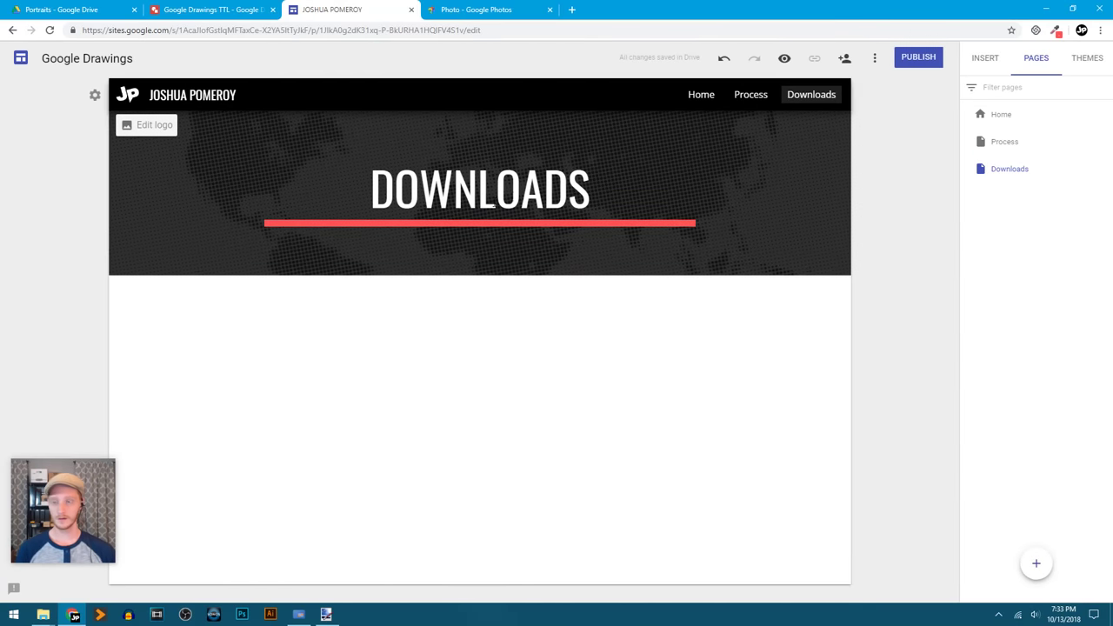
click(786, 192)
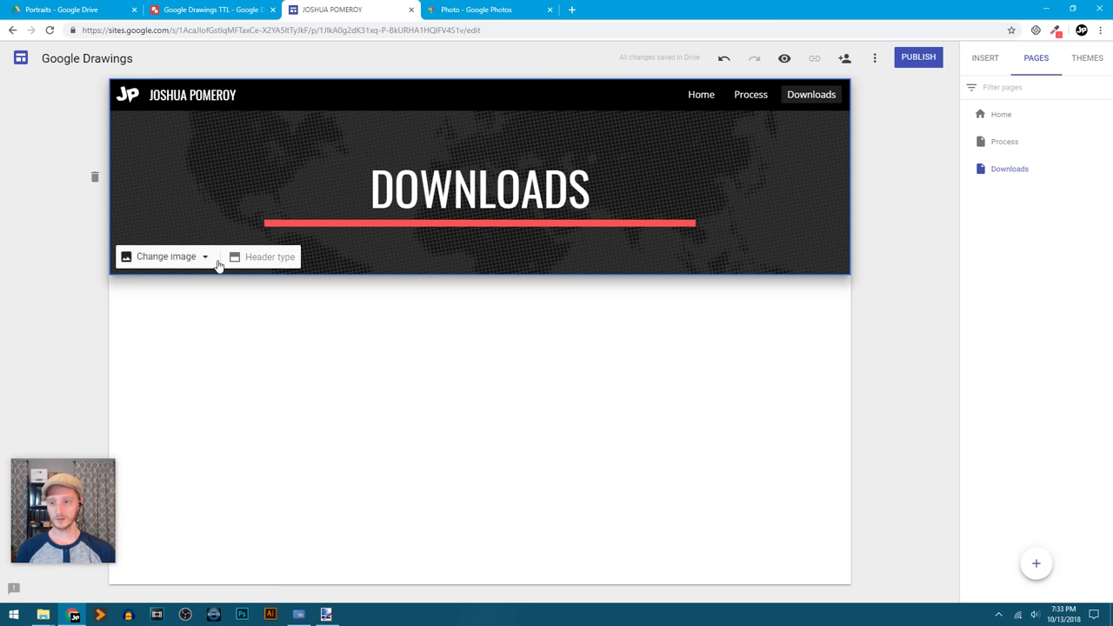
click(272, 259)
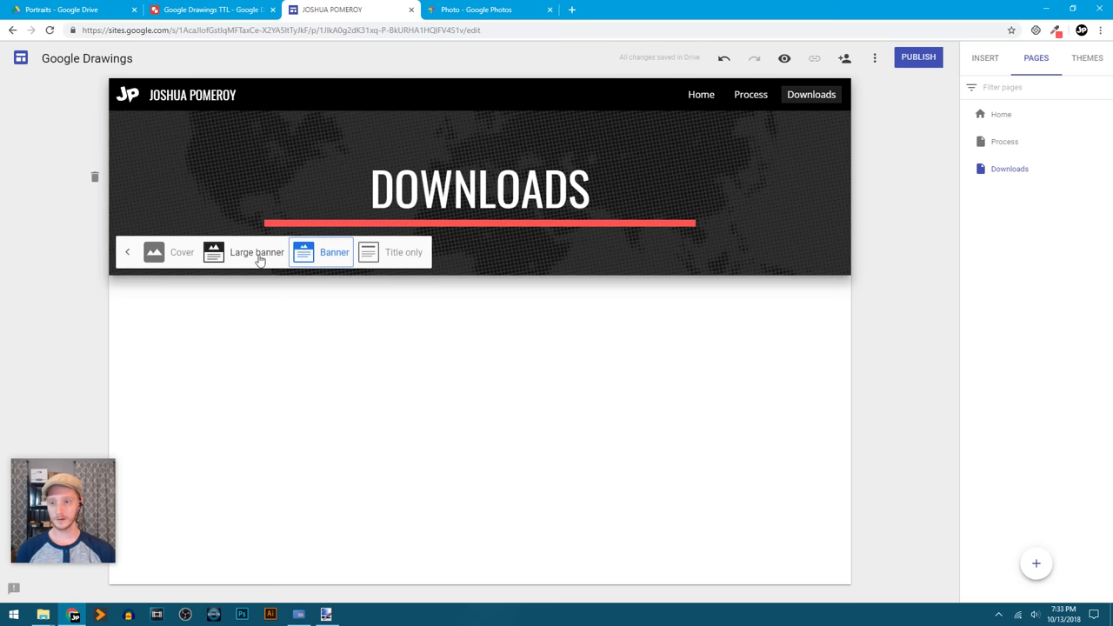
click(179, 255)
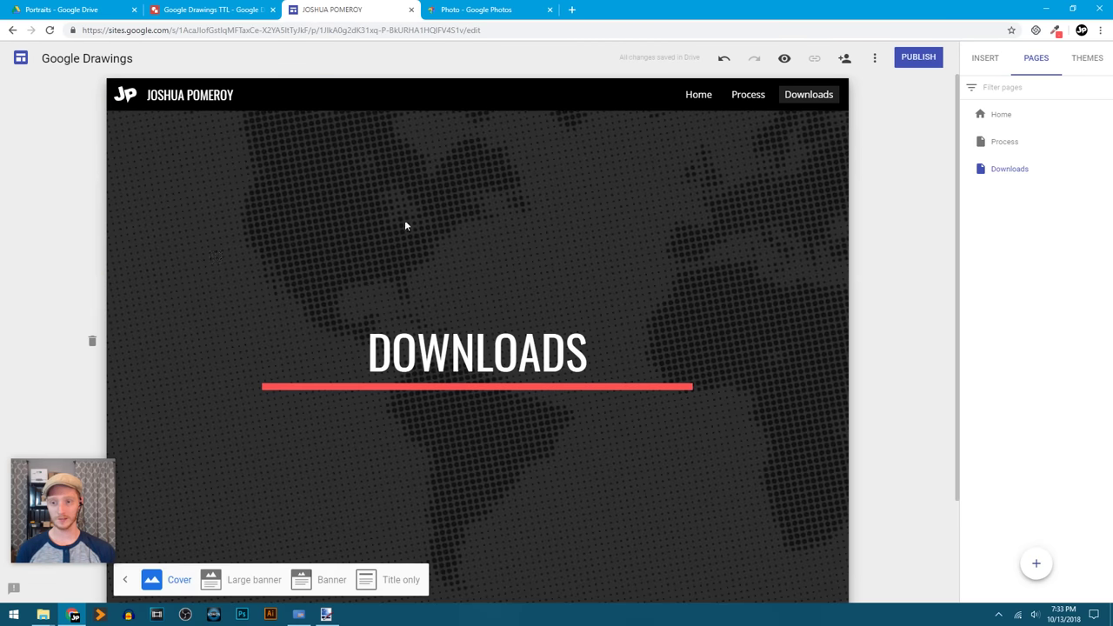
click(541, 352)
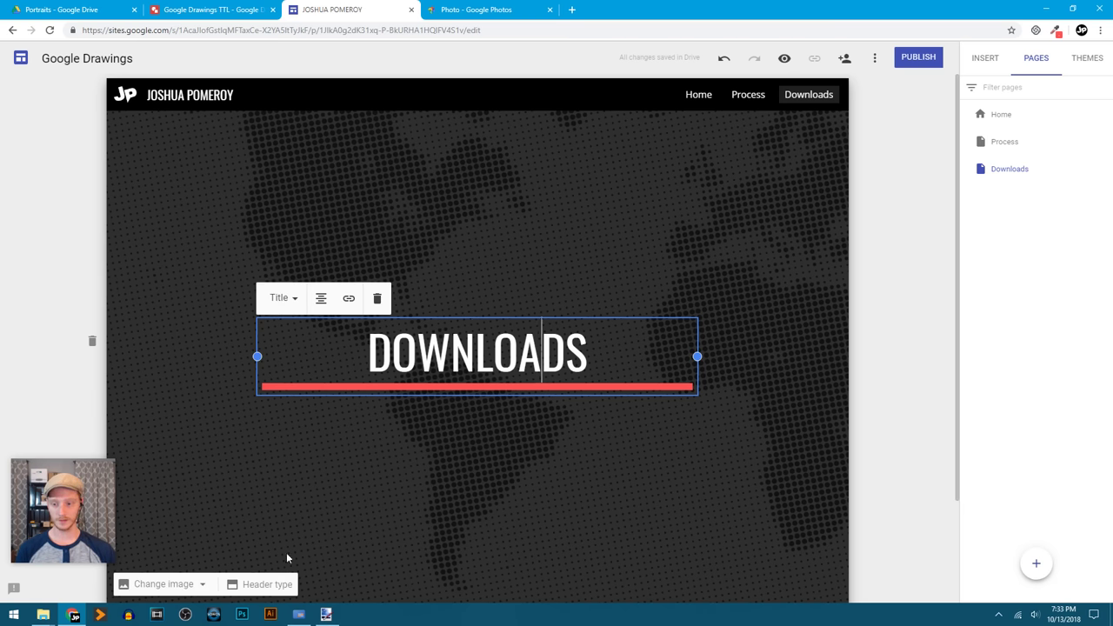
Set the Downloads and Process page headers to Title only, then go to Home.
click(277, 584)
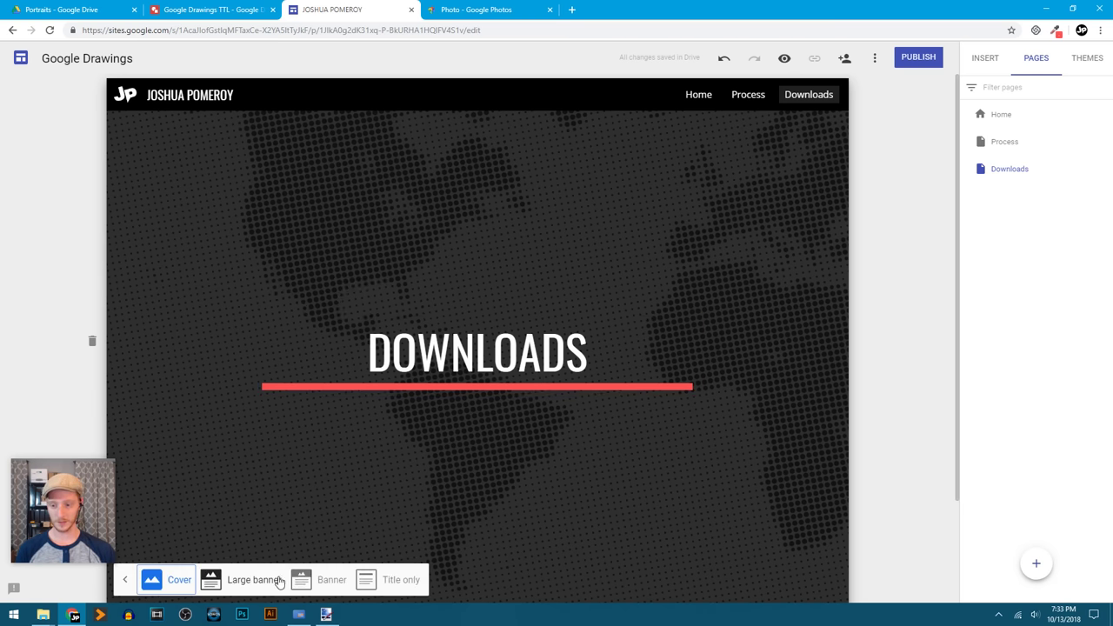
click(399, 580)
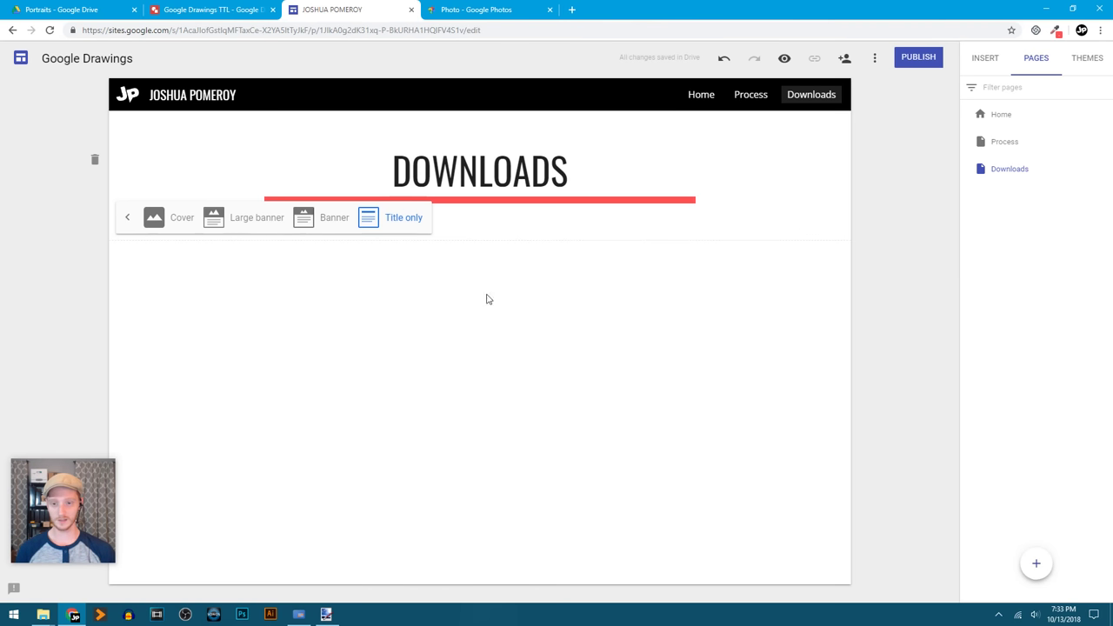
click(750, 97)
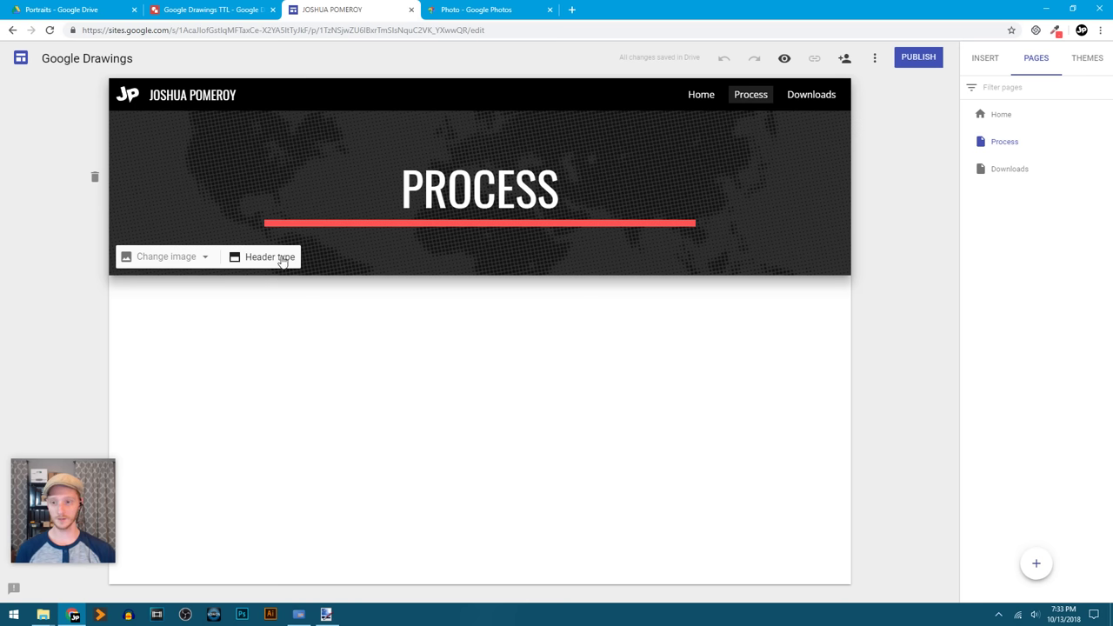
click(283, 258)
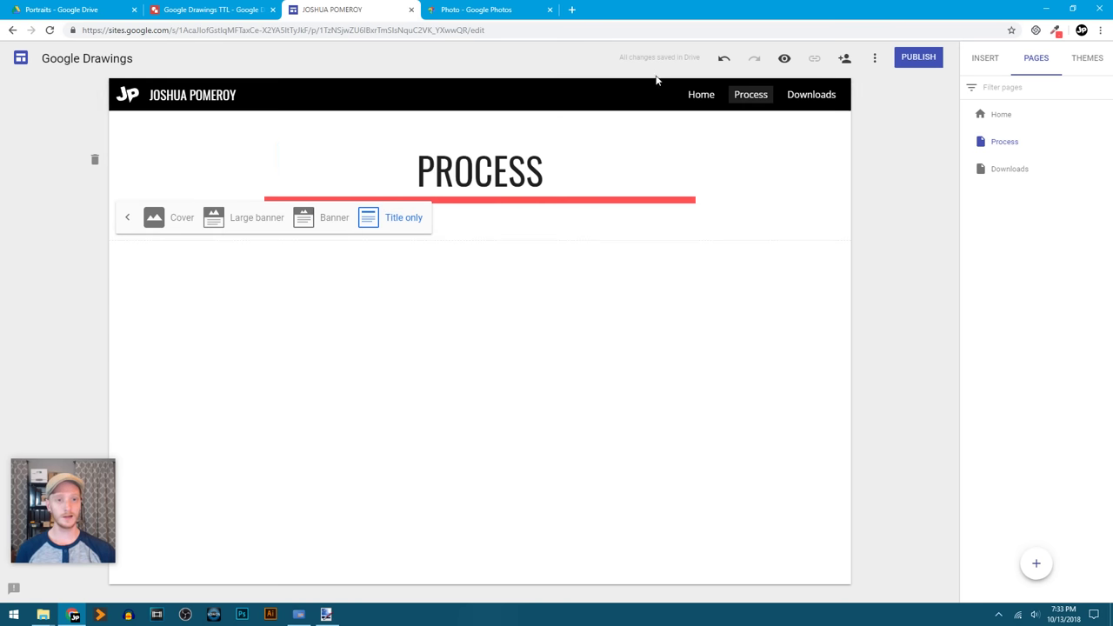
click(706, 97)
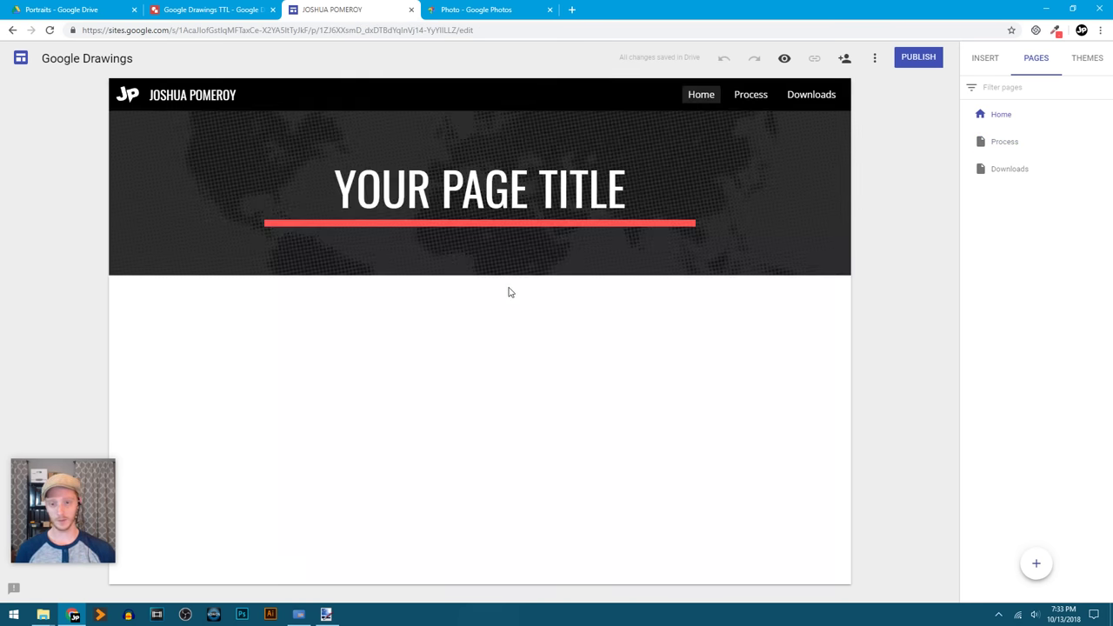
Delete the Home page's placeholder title and set its header type to Cover.
click(479, 158)
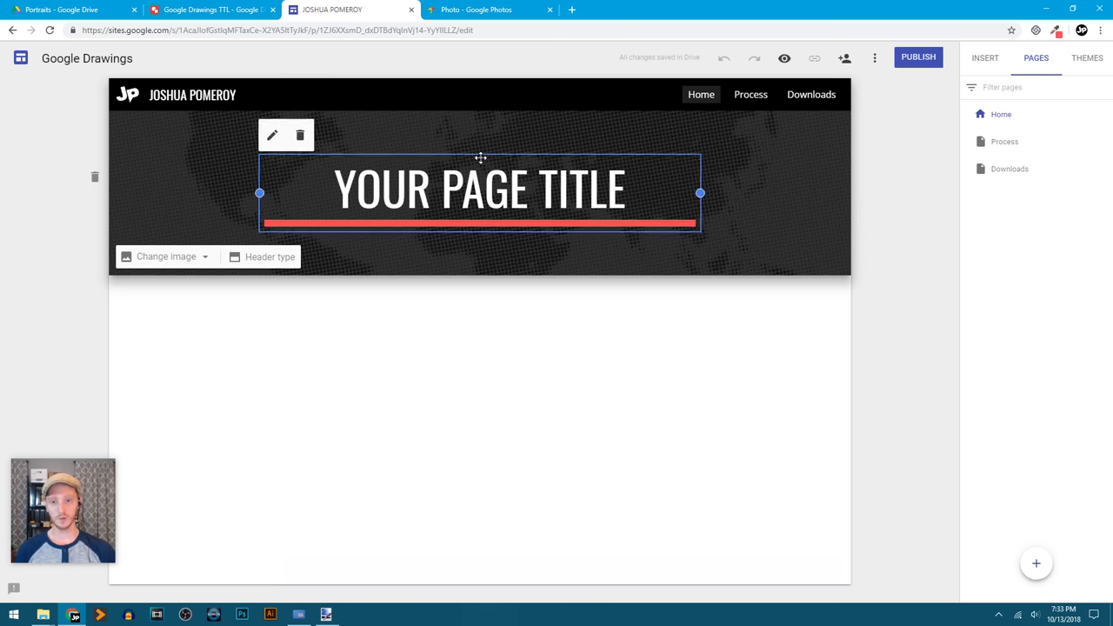
click(300, 135)
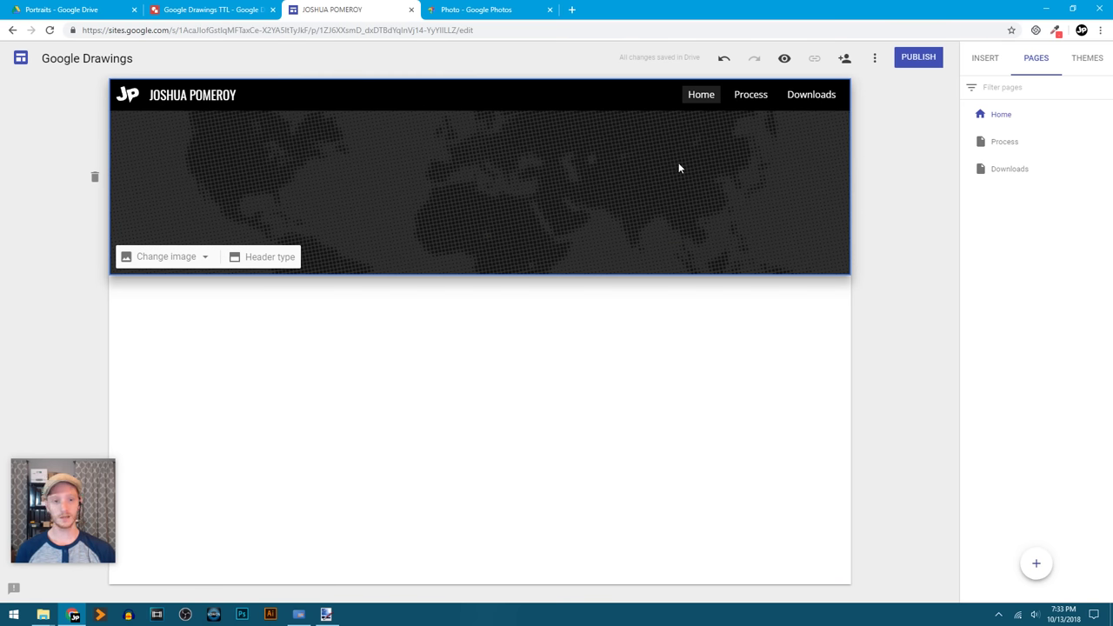
click(270, 258)
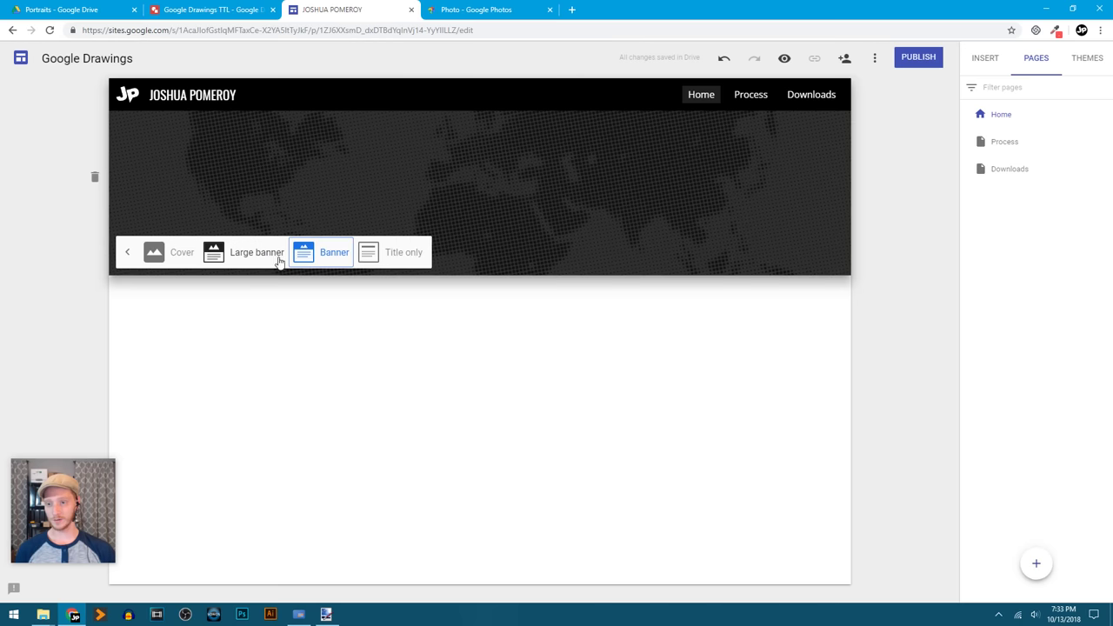
click(154, 254)
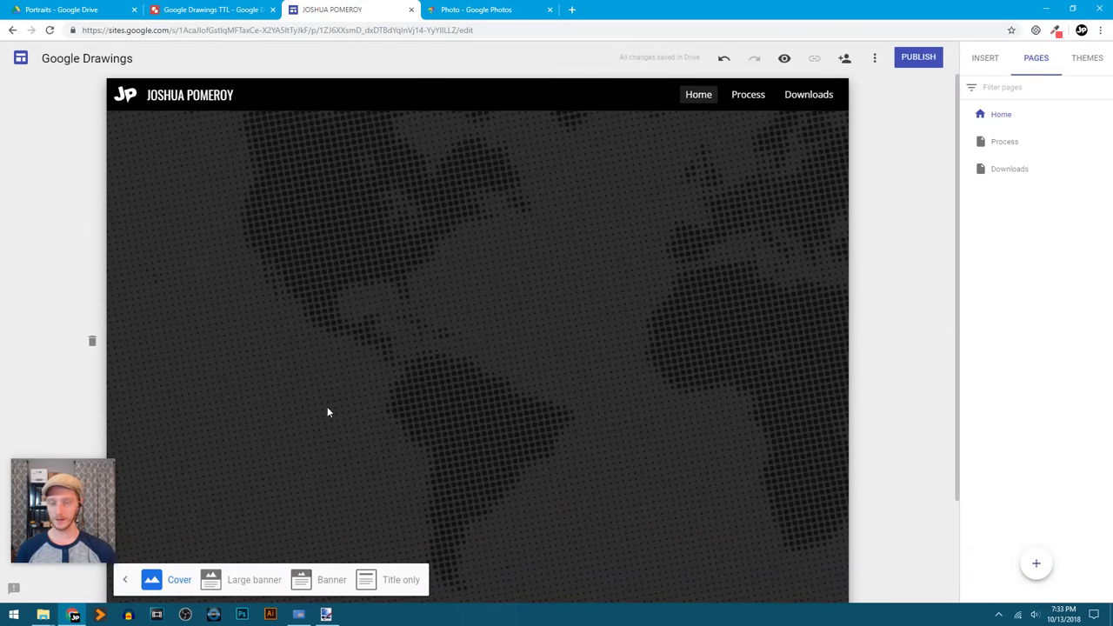
click(502, 9)
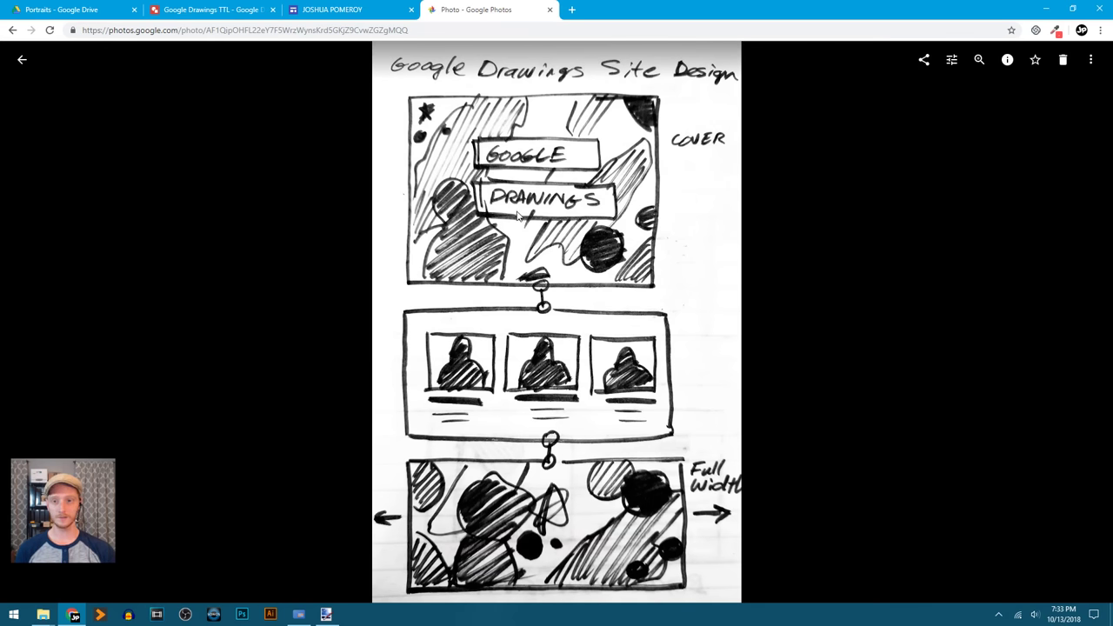
click(324, 10)
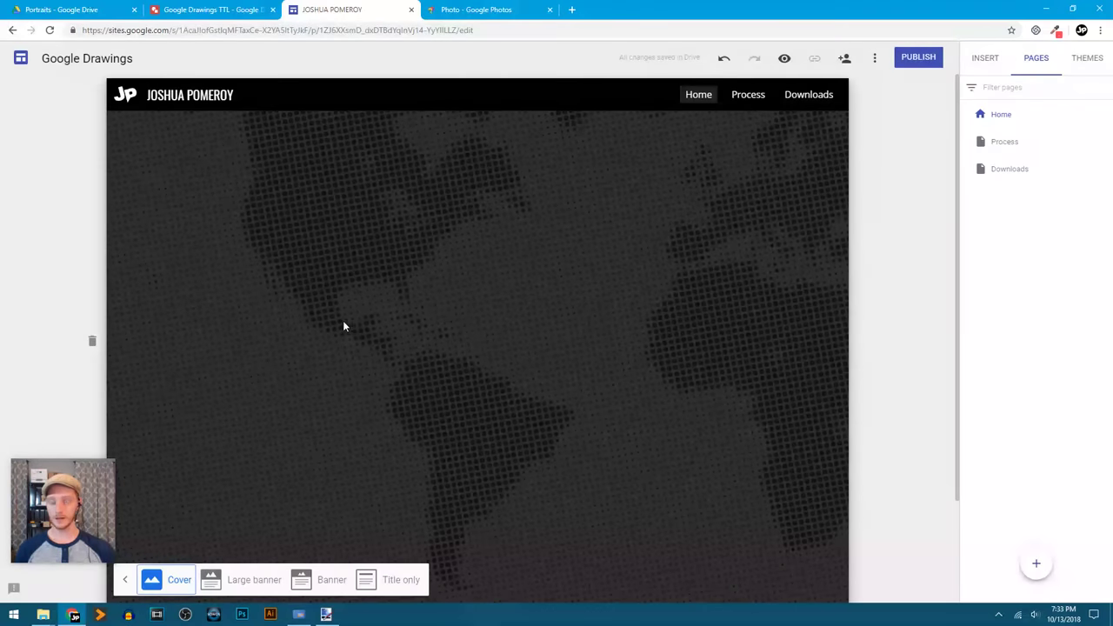
click(304, 407)
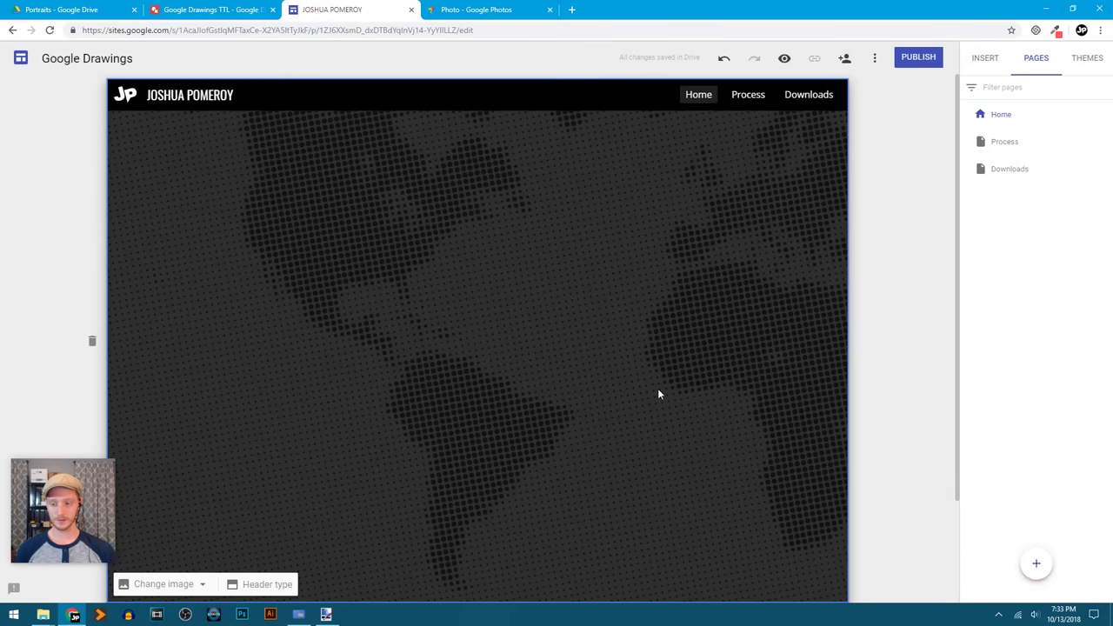
Start uploading a new Home header image, browsing to the Desktop's Google Drawings folder.
click(201, 587)
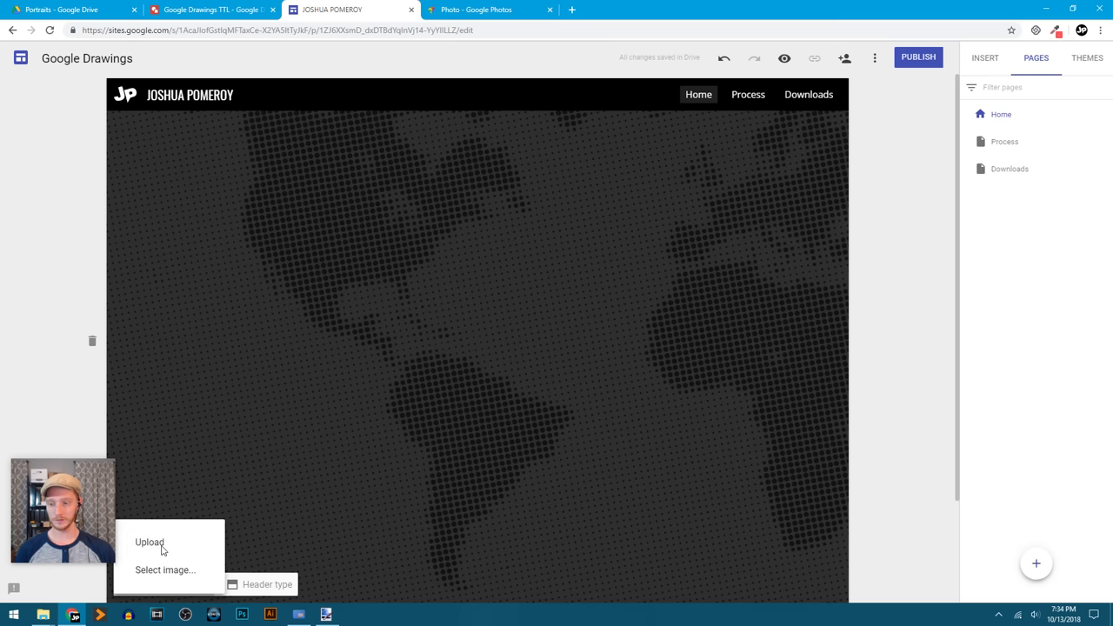
click(149, 542)
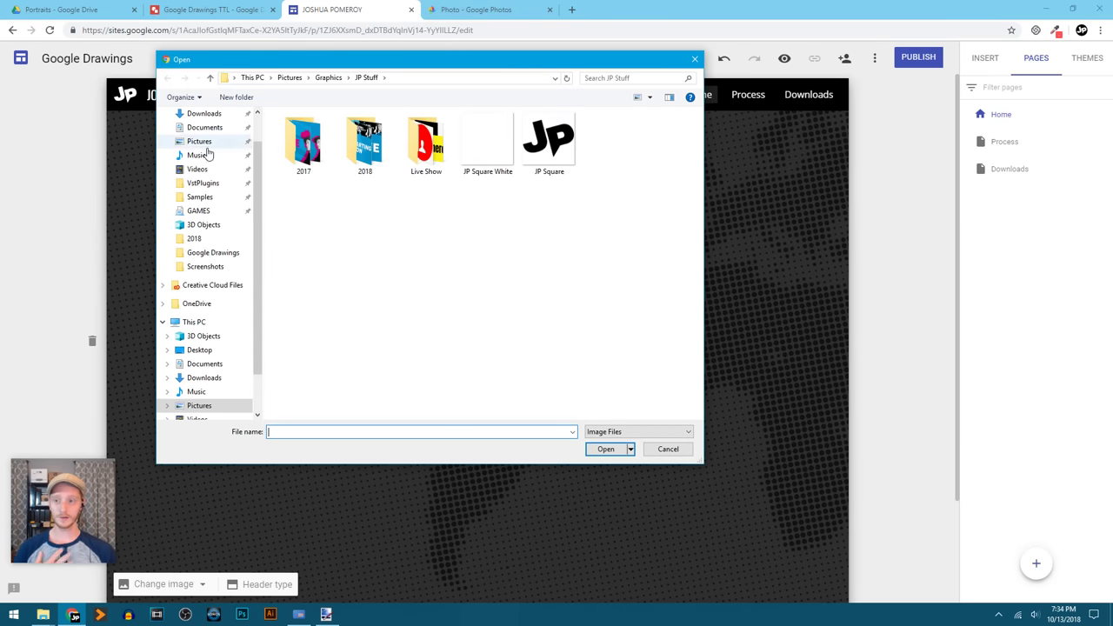
scroll(199, 145, up, 2)
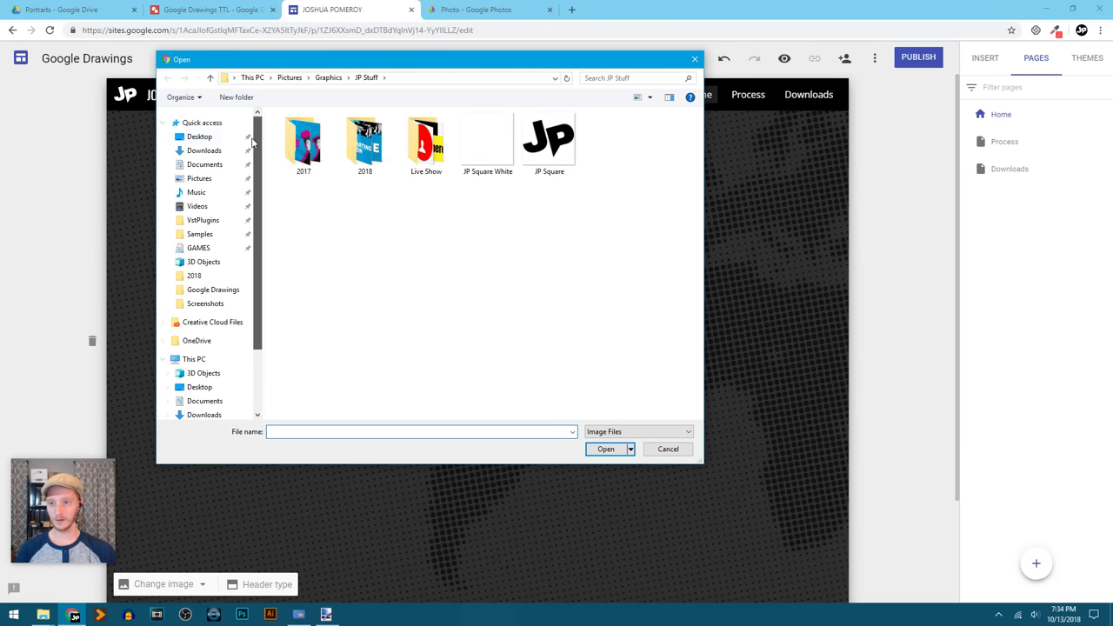
click(199, 137)
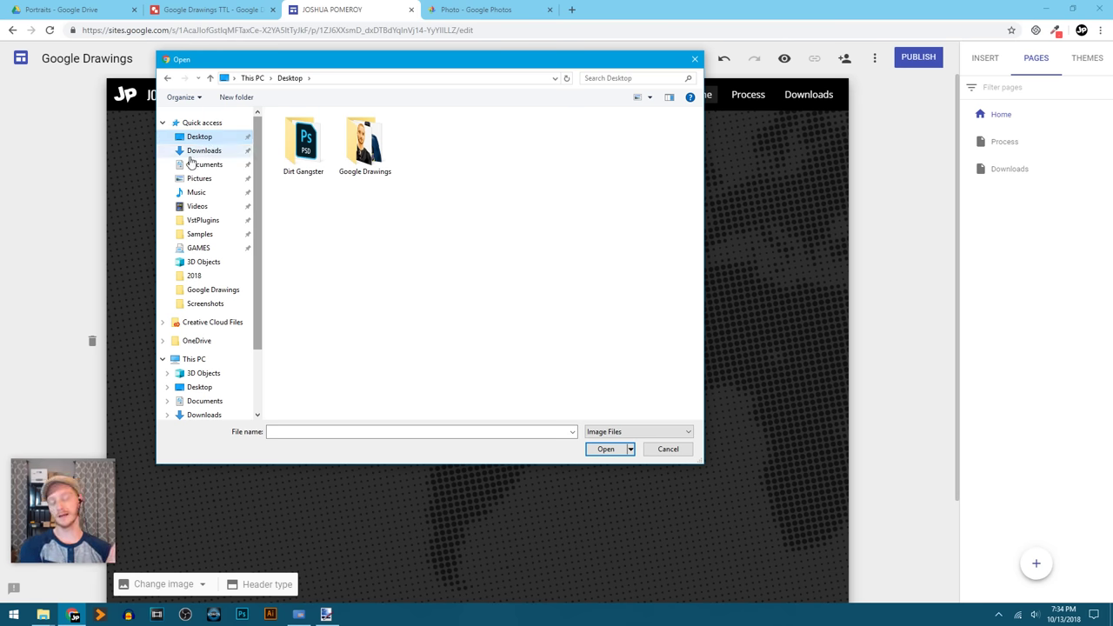
click(387, 174)
double_click(368, 159)
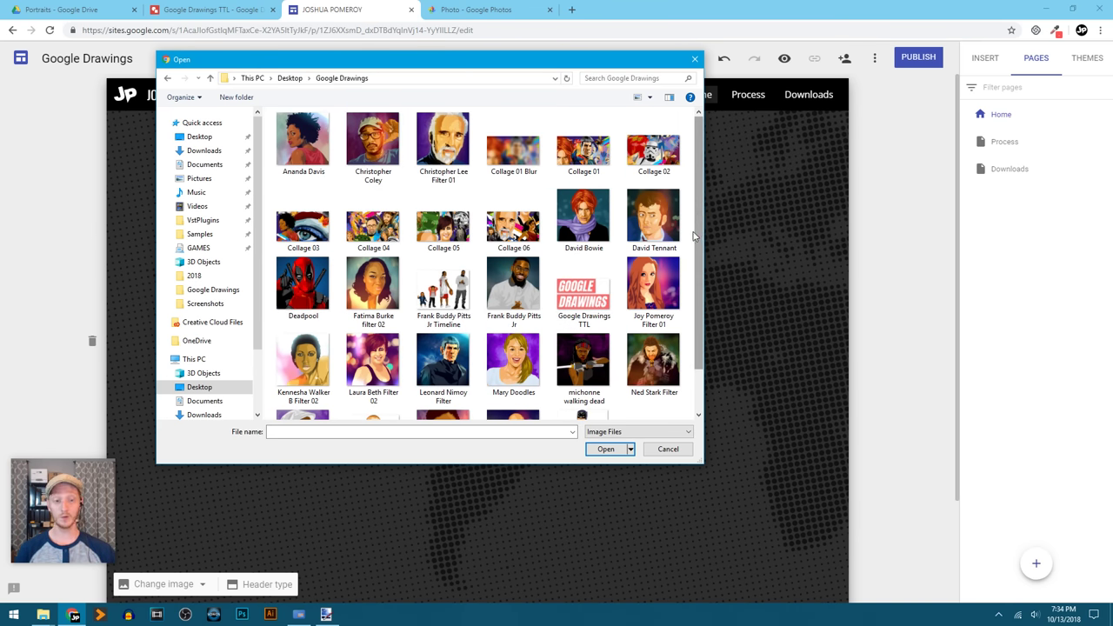
scroll(696, 264, down, 1)
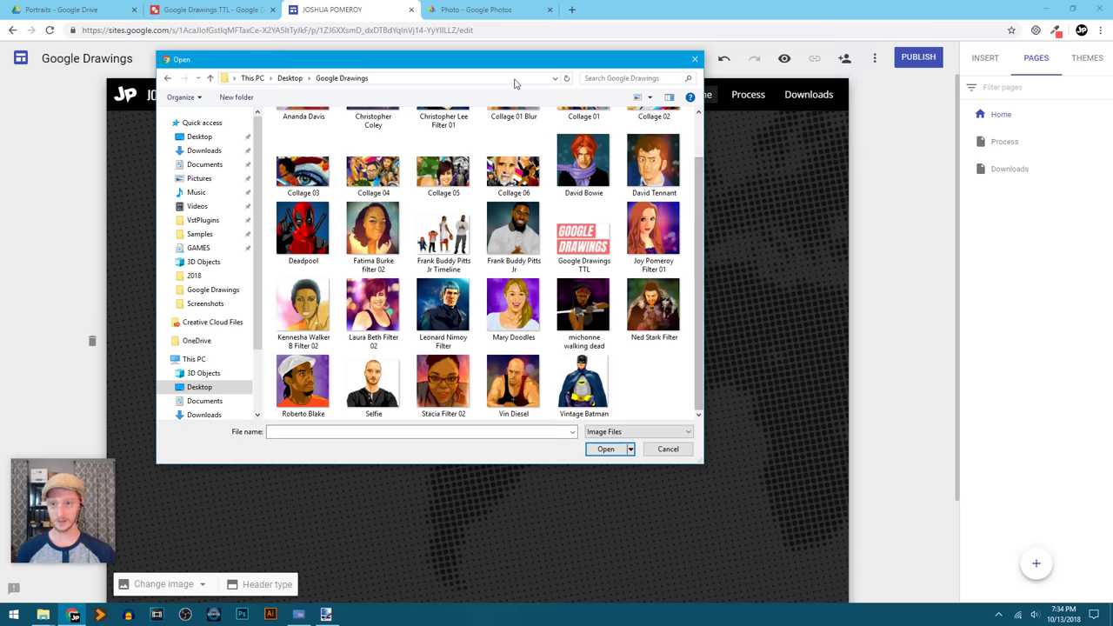
Watch the live stream full screen, then switch to the Portraits folder in Google Drive.
key(alt+Tab)
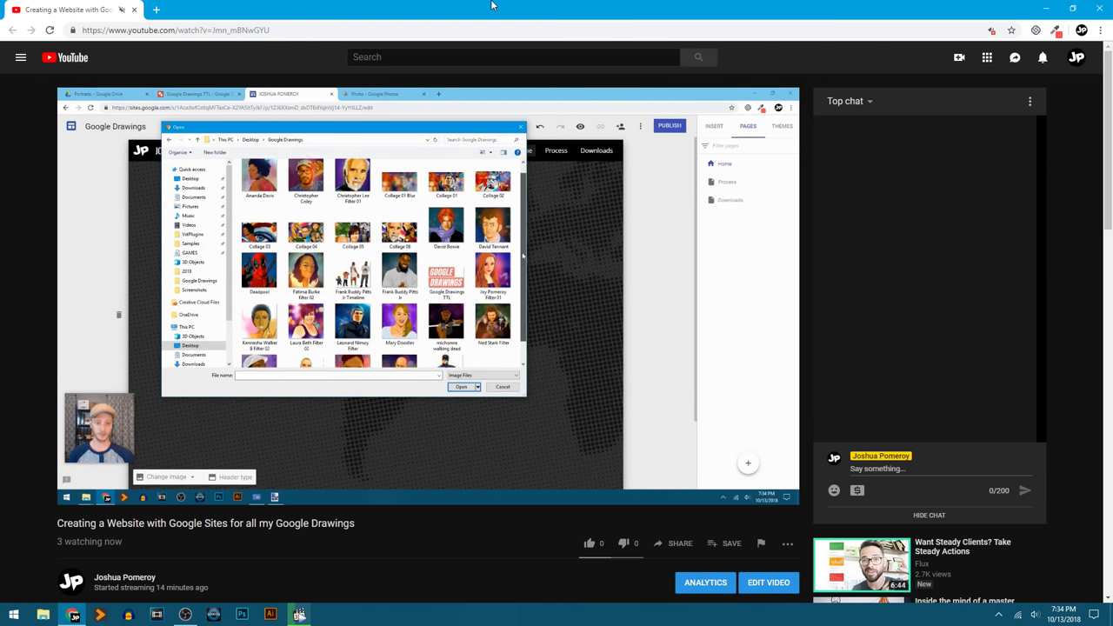
key(f)
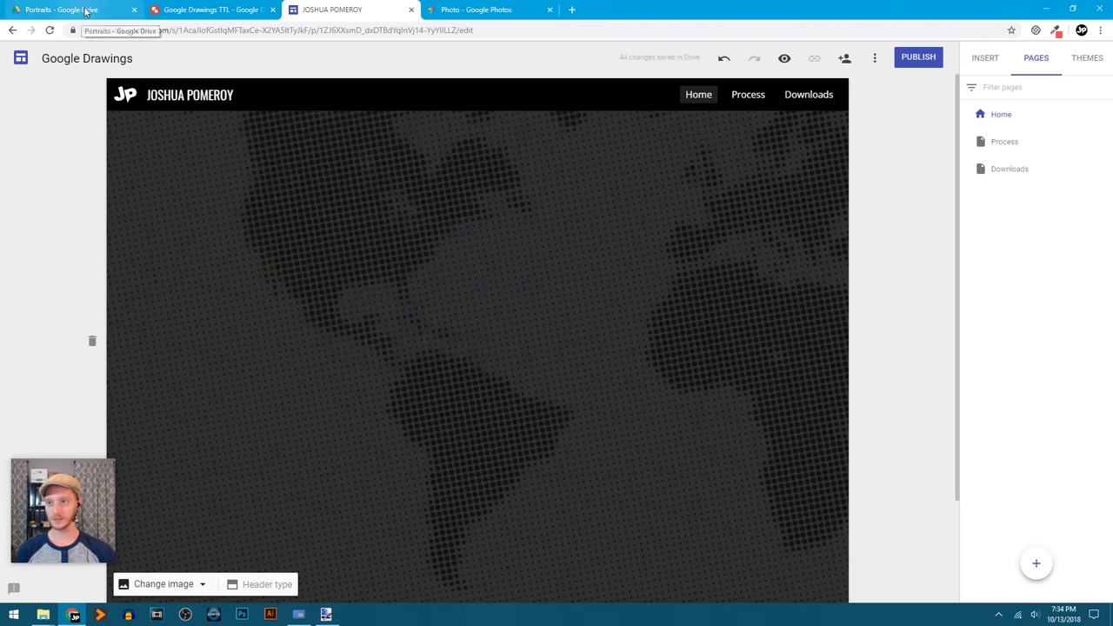
click(85, 10)
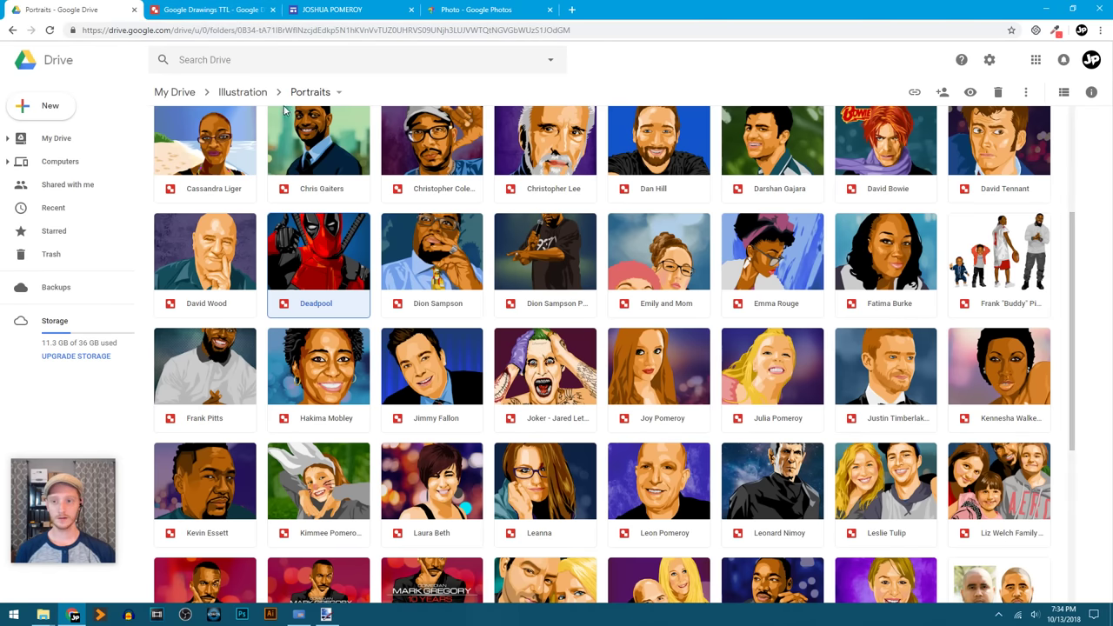
Go up to the Illustration folder and open the Vector Colloge drawing.
click(243, 93)
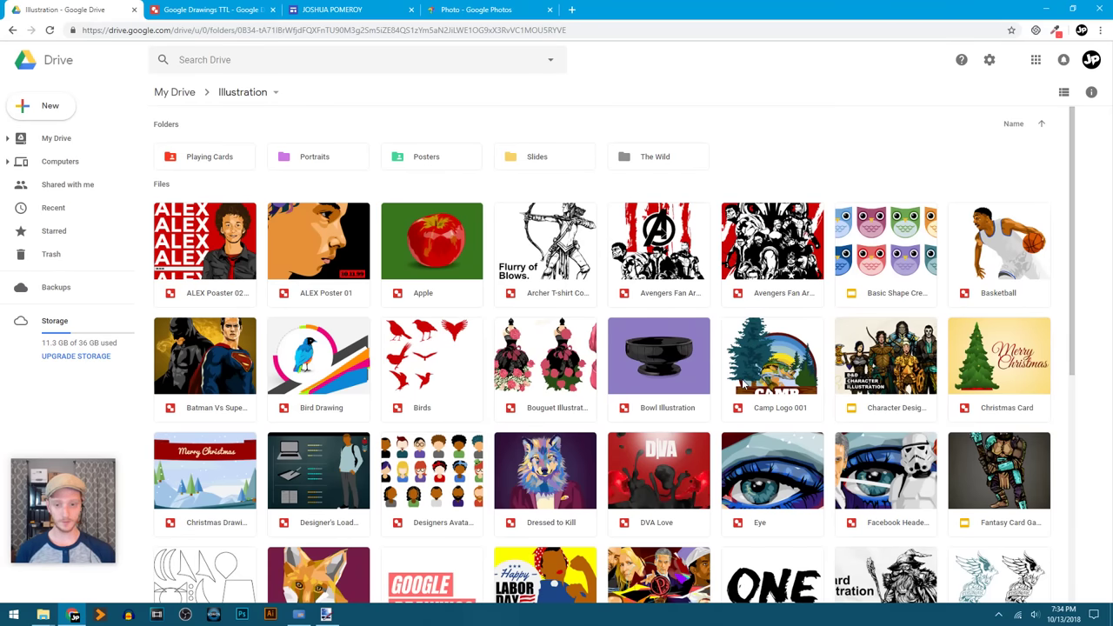
scroll(743, 382, down, 5)
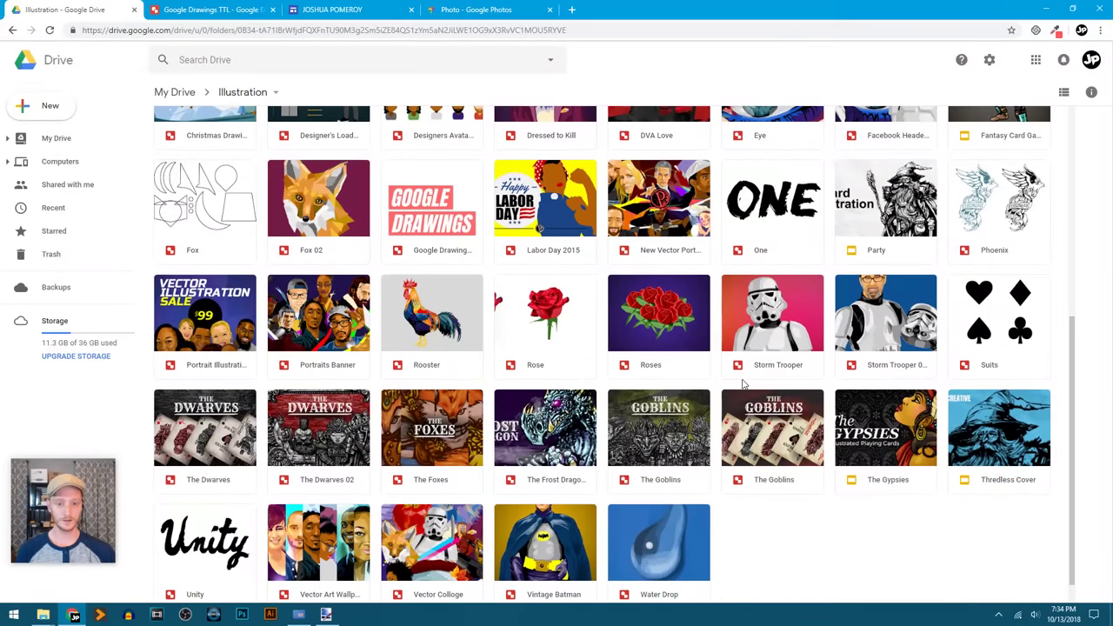
scroll(744, 383, down, 1)
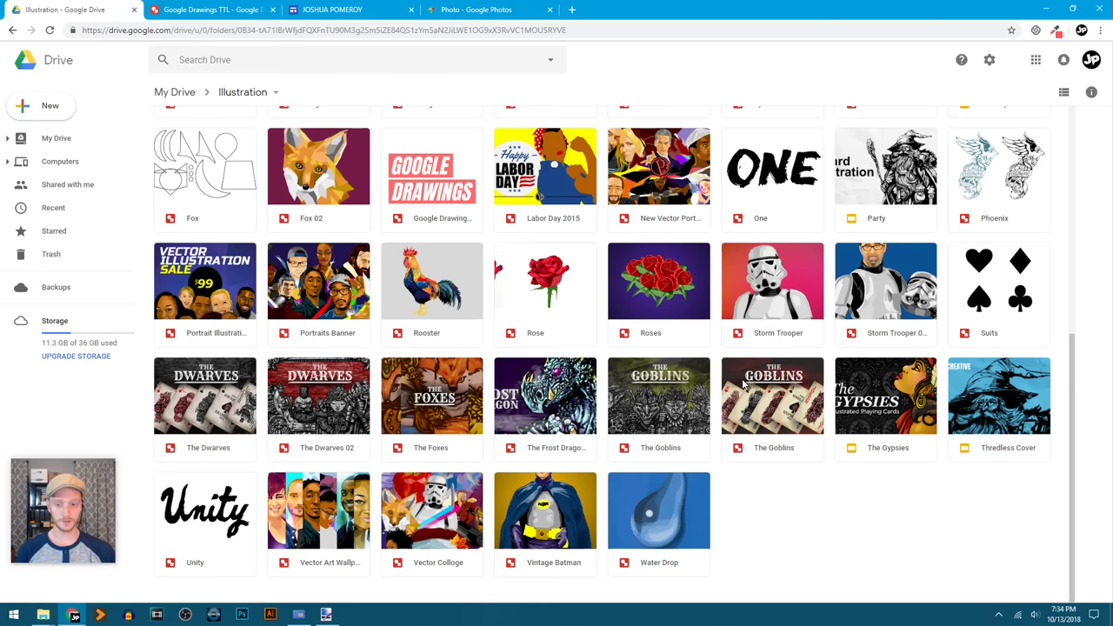
scroll(744, 383, down, 1)
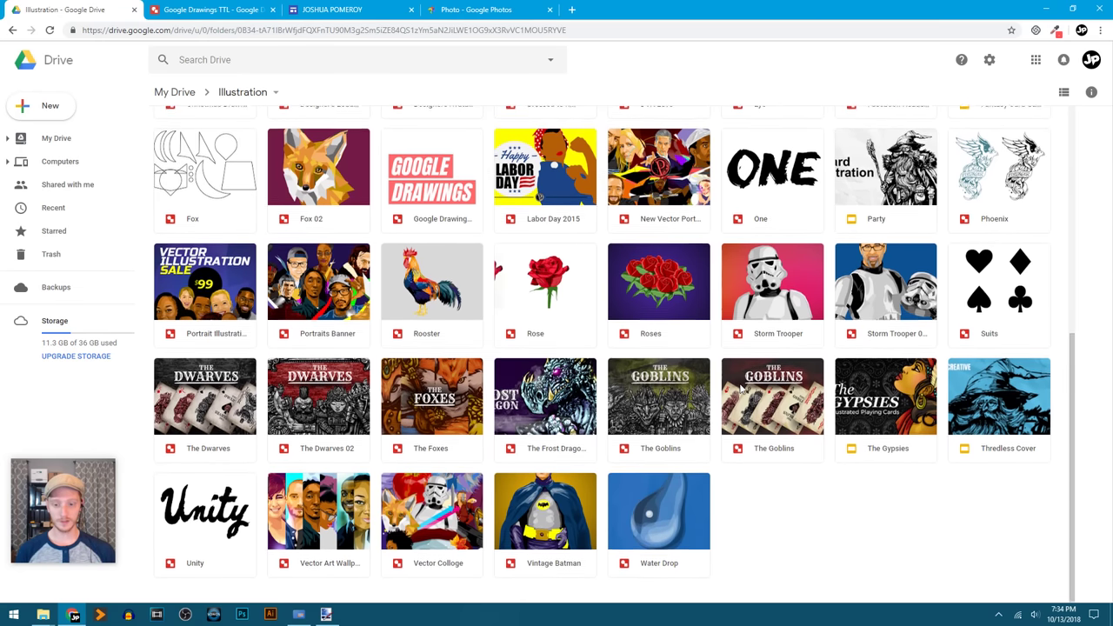
click(433, 525)
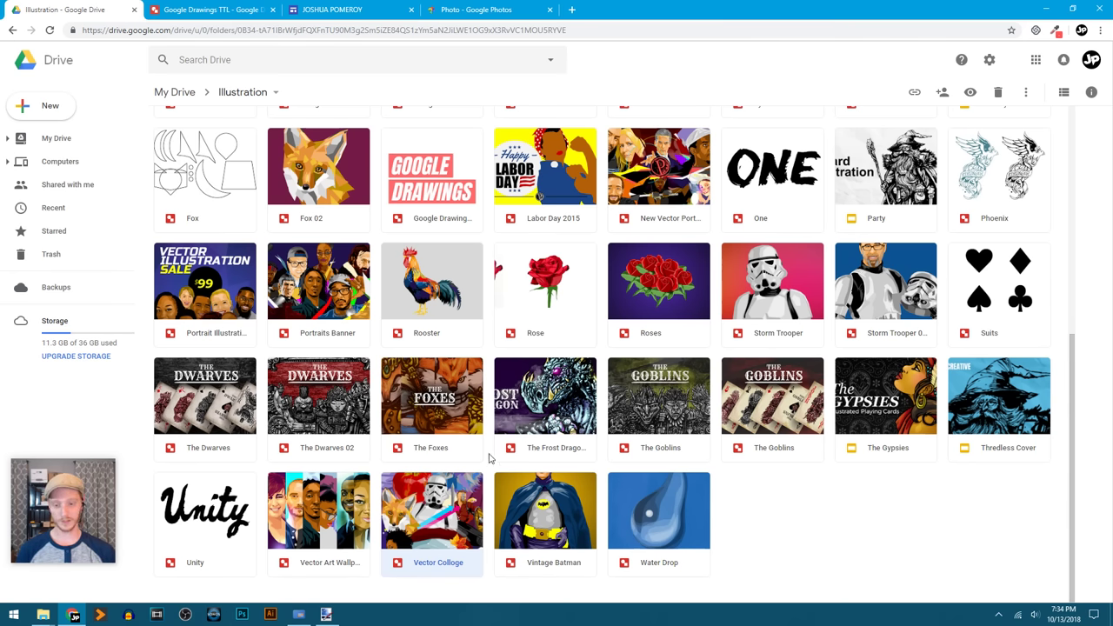
double_click(415, 520)
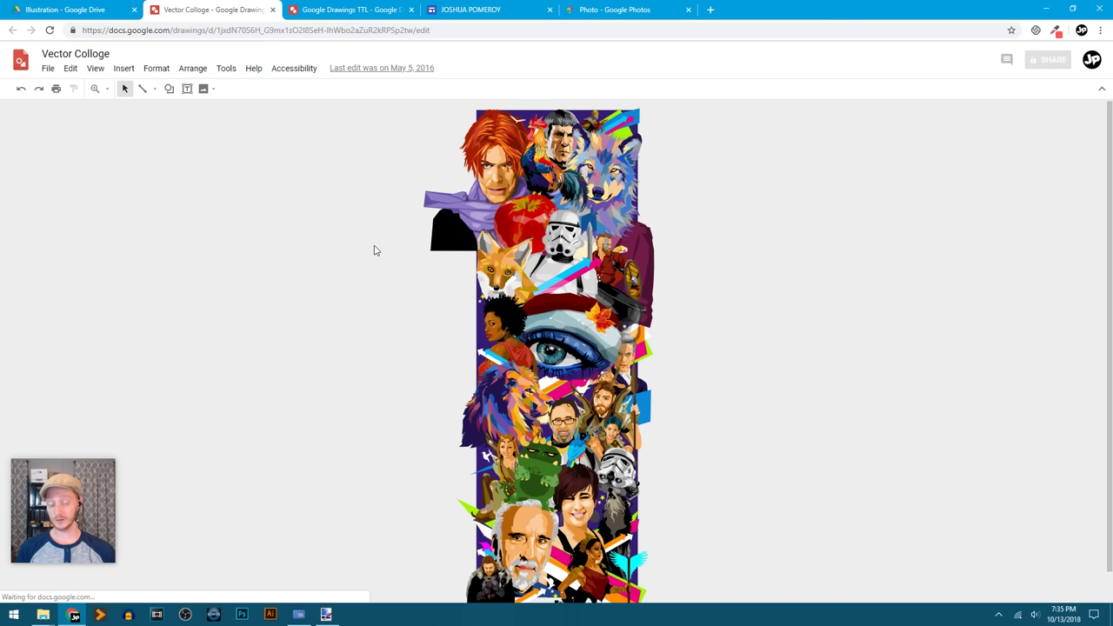
Download the Vector Colloge drawing as Scalable Vector Graphics (.svg) and bring up File Explorer.
click(50, 69)
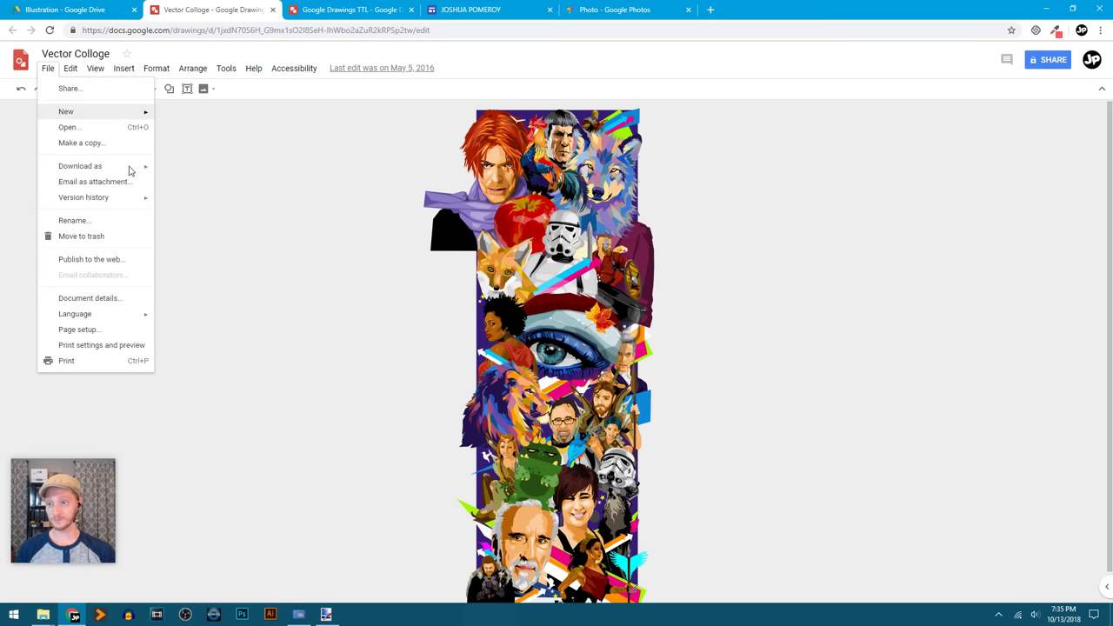
mouse_move(133, 171)
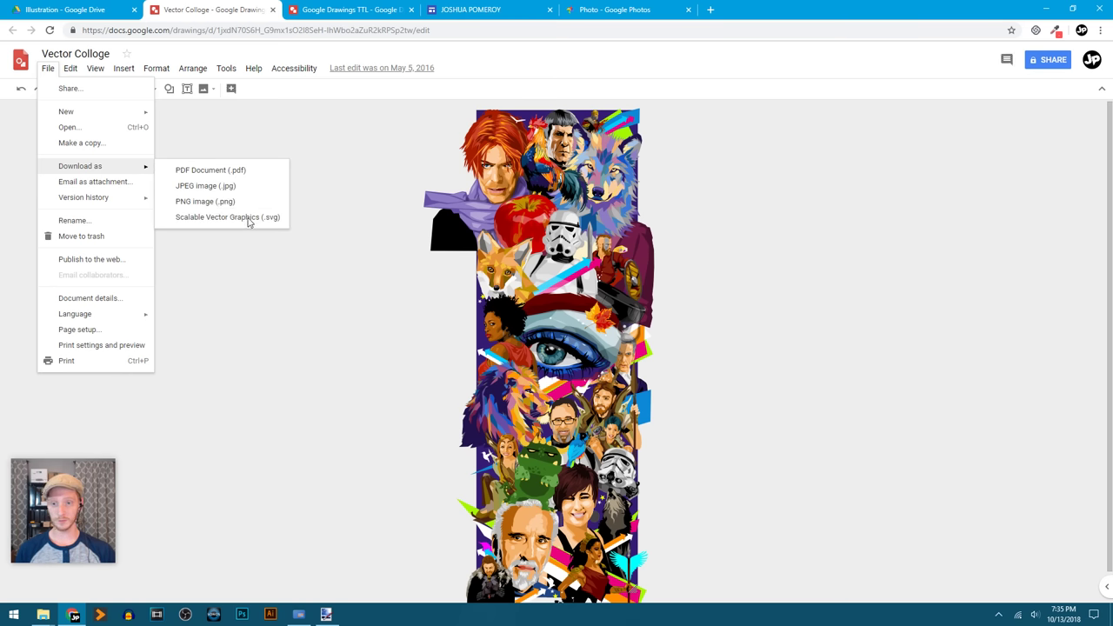
click(334, 183)
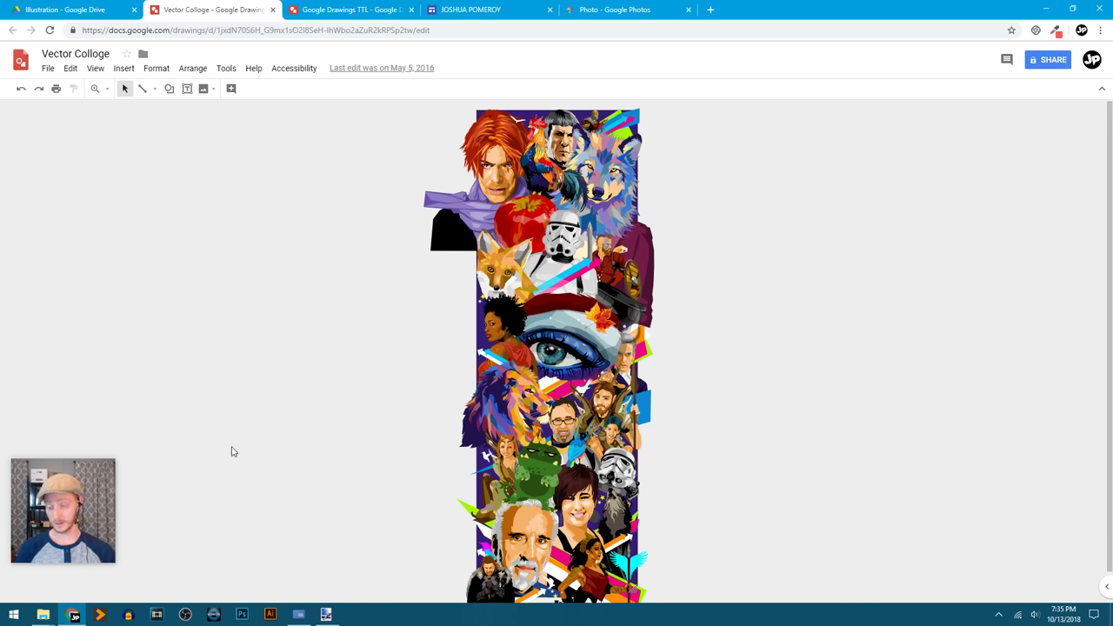
click(51, 617)
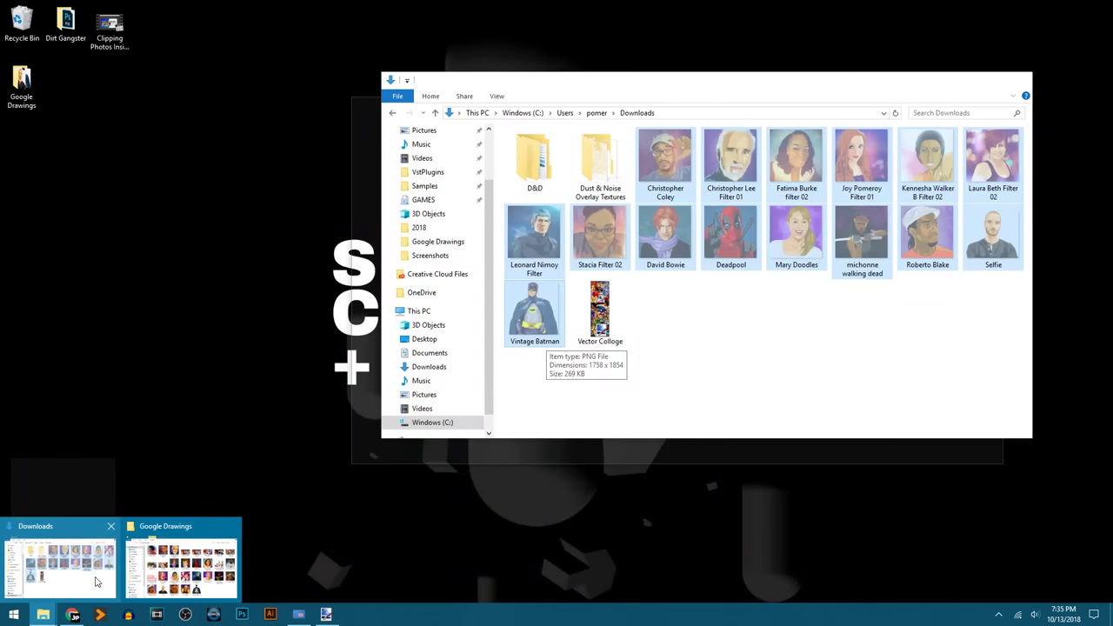
Bring the Downloads folder forward, then switch to paint.net.
click(98, 582)
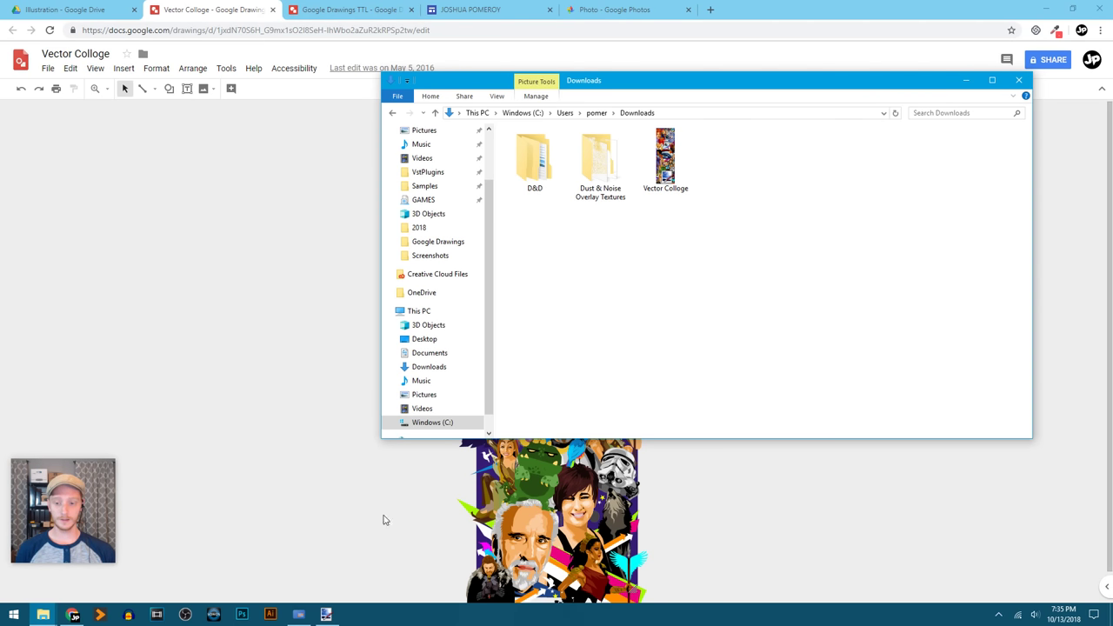
click(326, 615)
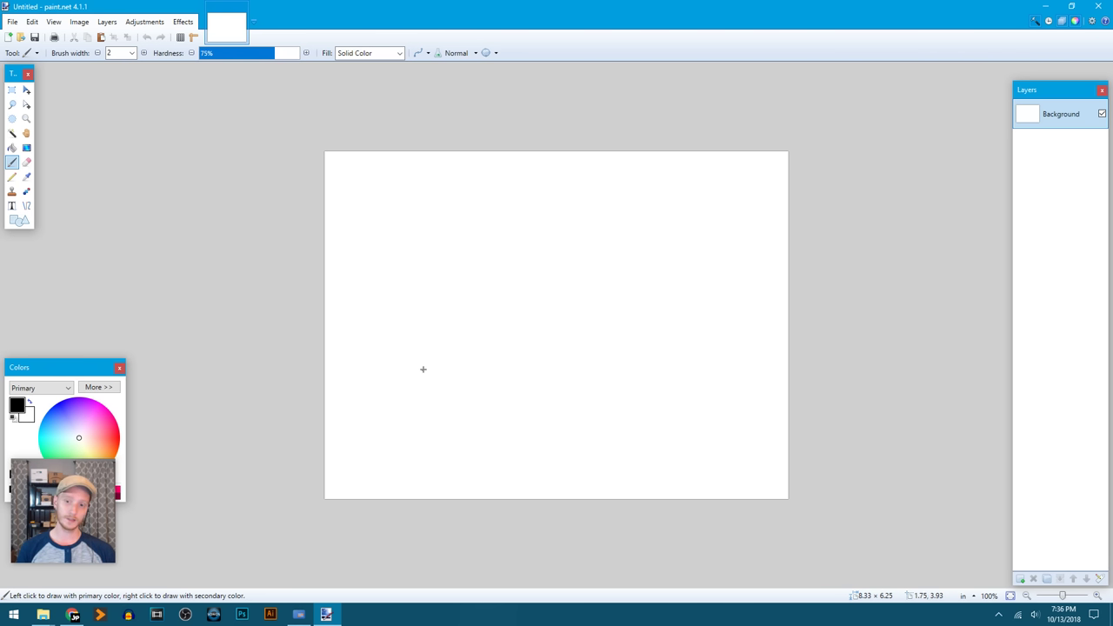
Open the Vector Colloge SVG from Downloads in paint.net, at 300 dpi and 2304 × 6912 px.
drag(63, 374, 67, 322)
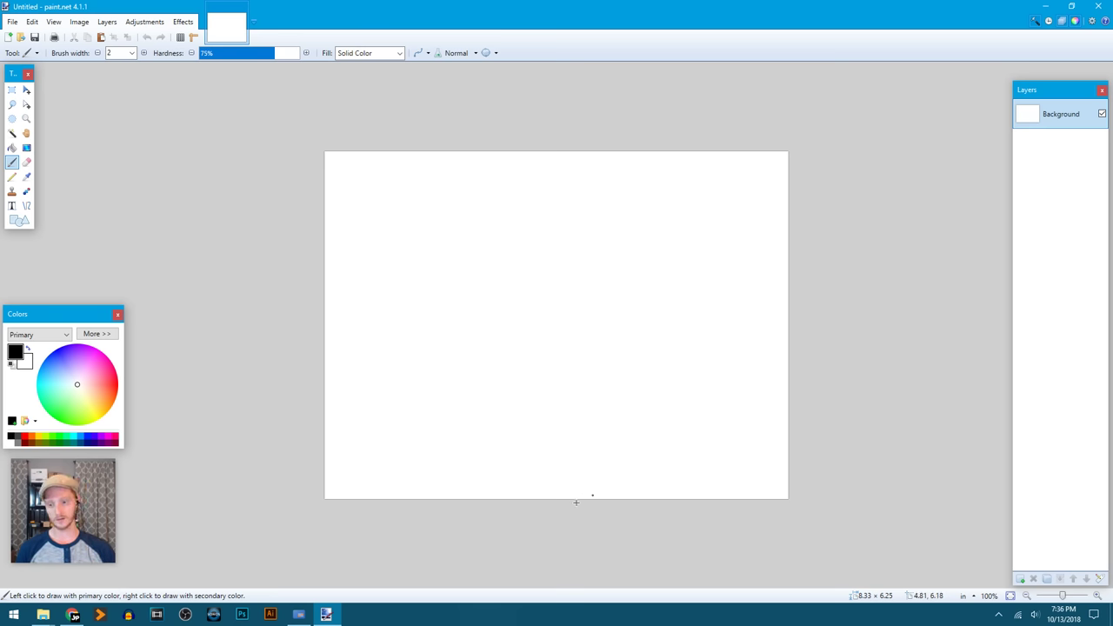
click(42, 615)
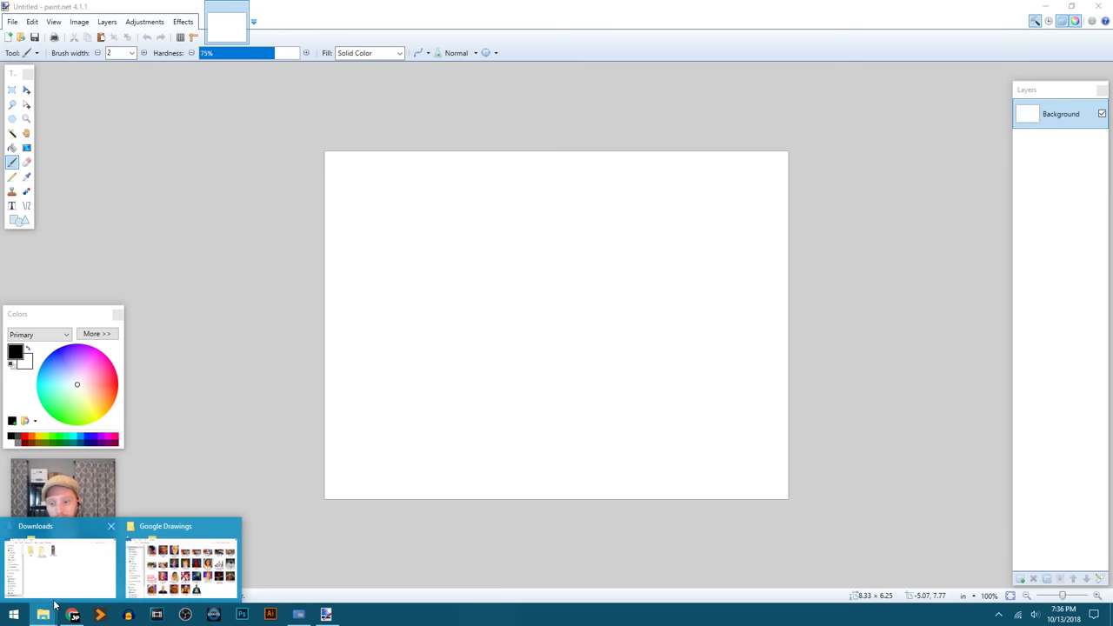
click(69, 576)
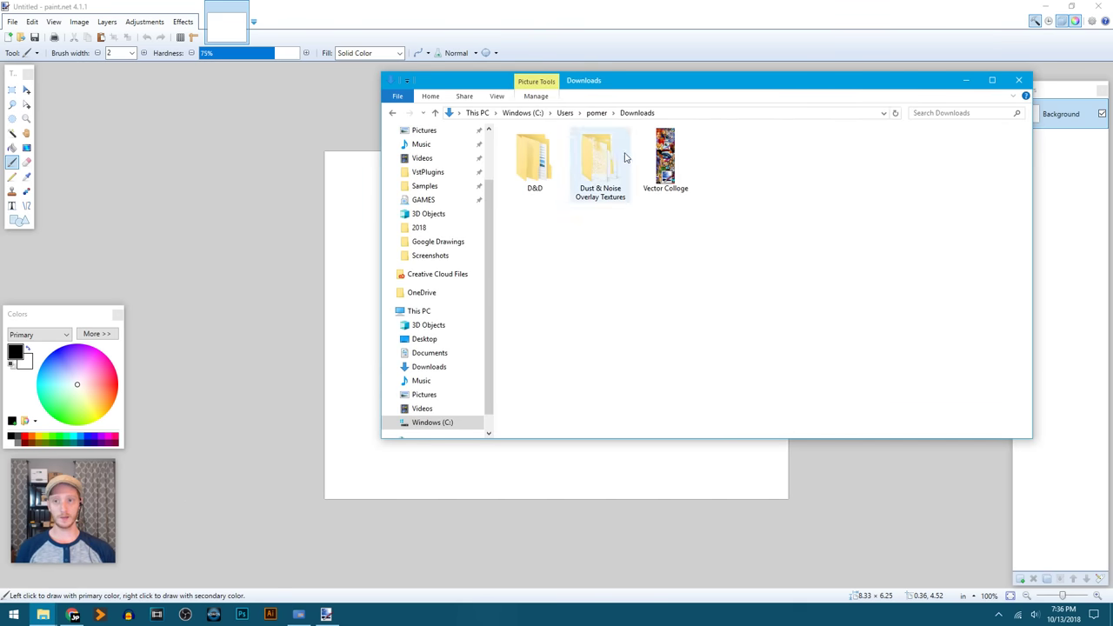
mouse_move(666, 161)
mouse_down()
mouse_move(363, 223)
mouse_move(252, 208)
mouse_up()
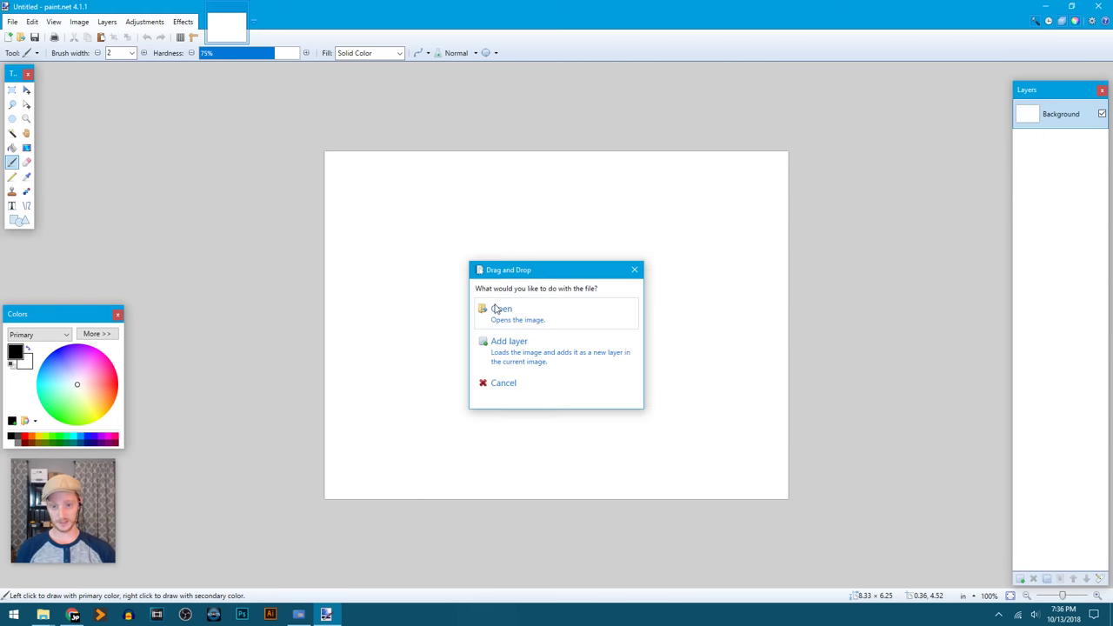
click(539, 310)
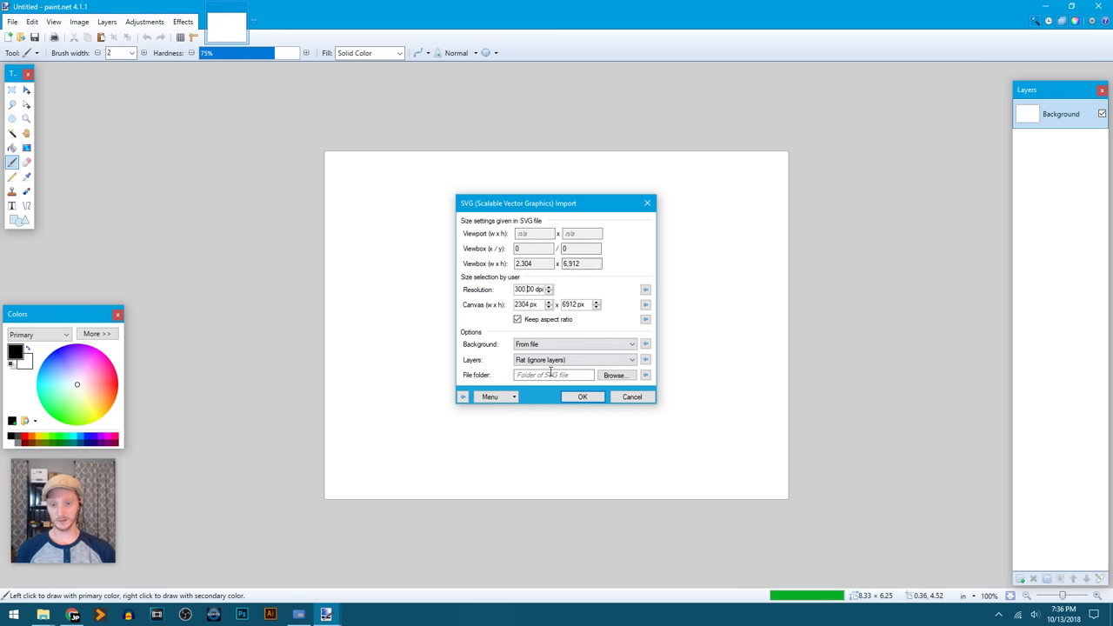
Import the Vector Colloge SVG as a single layer and pan around the collage to inspect it.
click(581, 398)
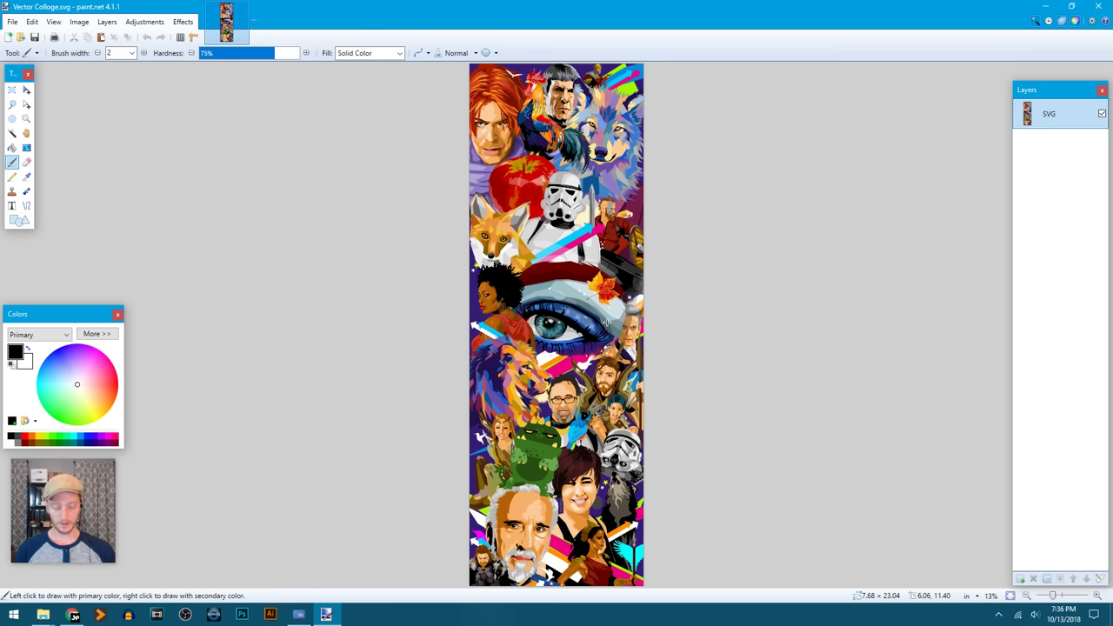
scroll(607, 322, up, 7)
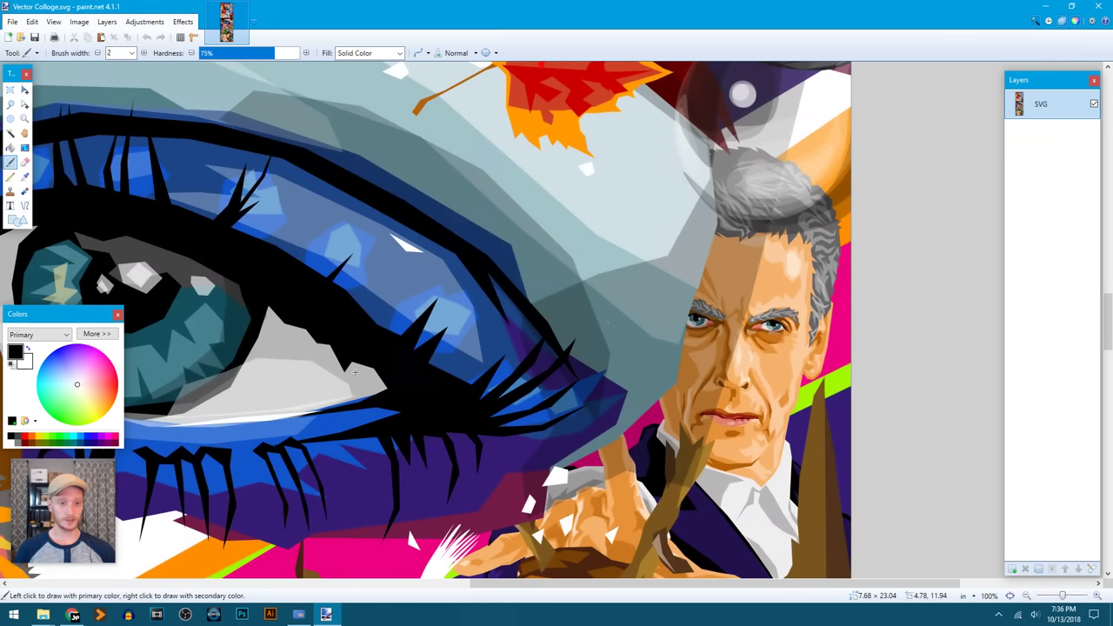
scroll(463, 333, left, 5)
scroll(478, 348, right, 6)
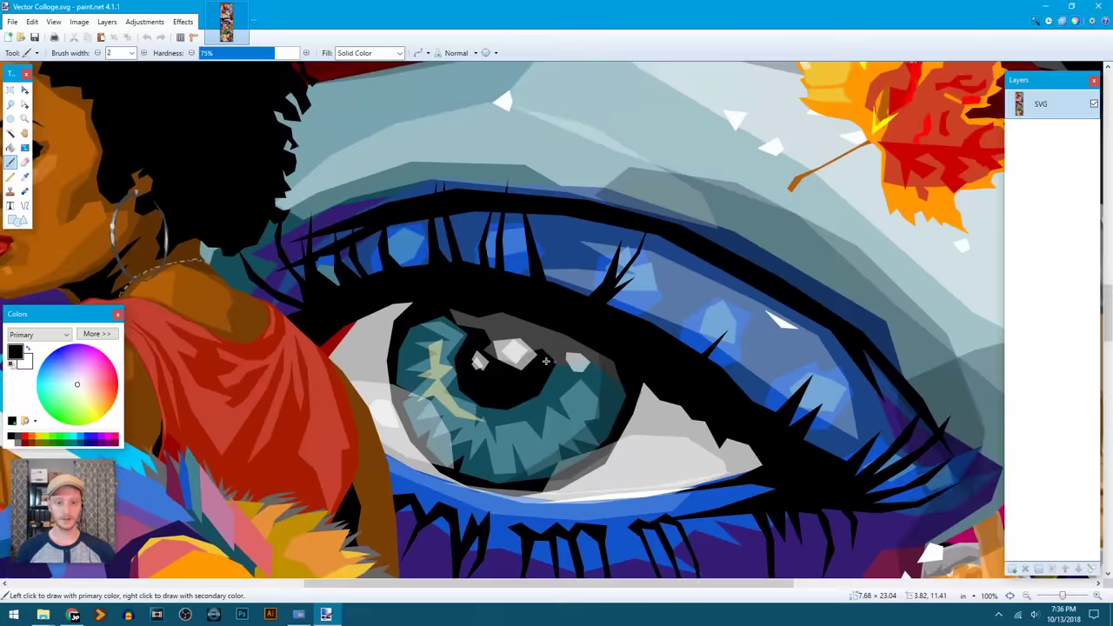
scroll(499, 363, left, 4)
scroll(498, 362, left, 4)
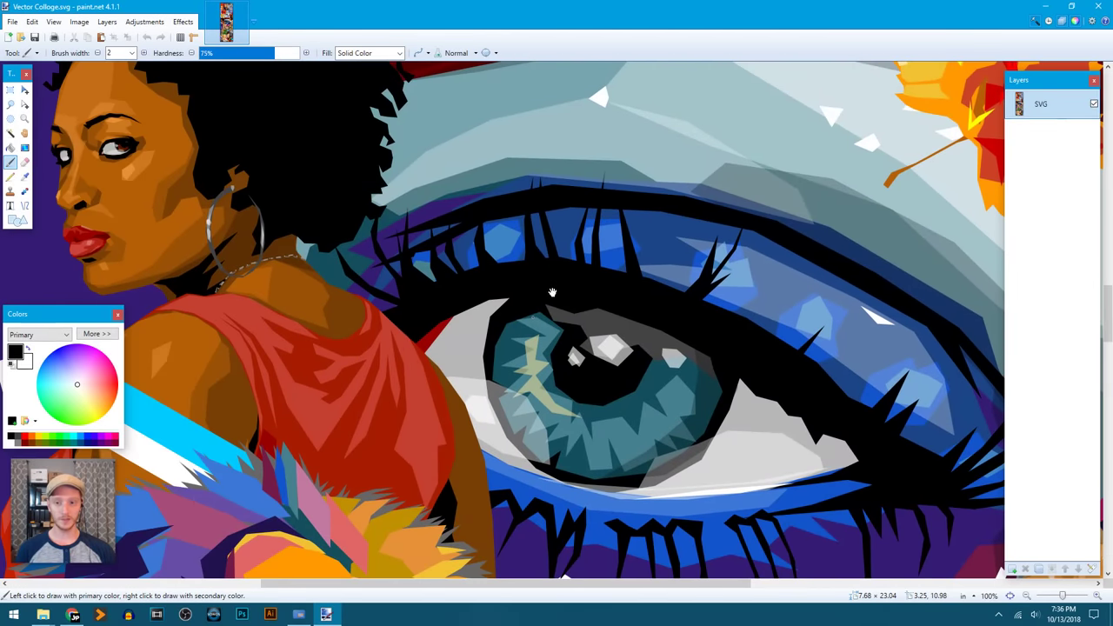
scroll(487, 382, left, 2)
scroll(487, 382, up, 4)
scroll(476, 402, right, 1)
scroll(480, 398, up, 10)
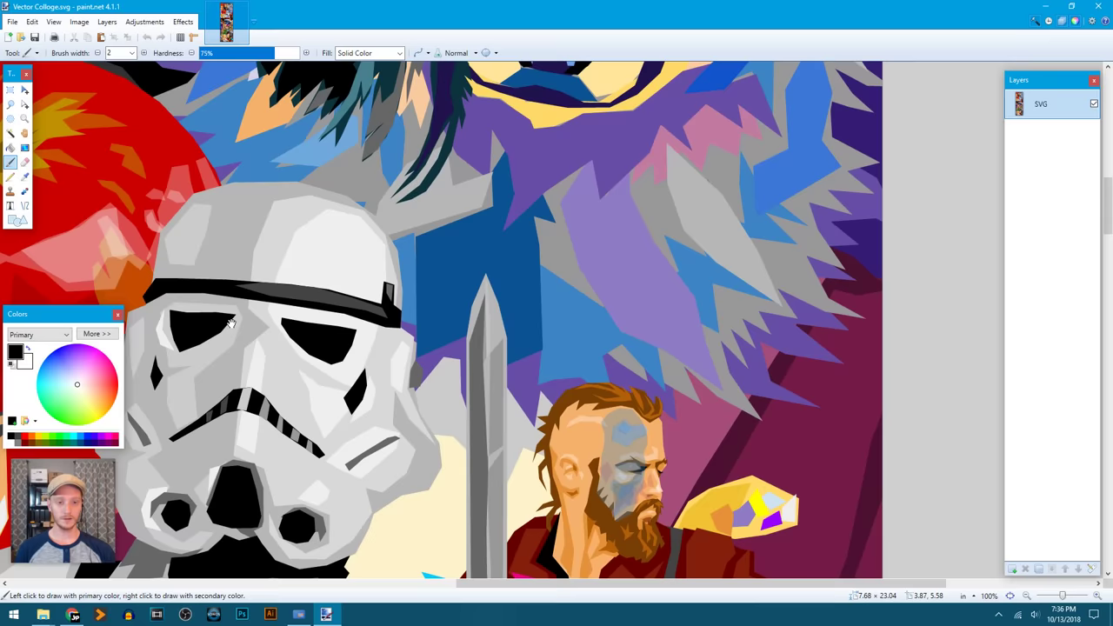
drag(230, 323, 616, 242)
scroll(615, 242, down, 3)
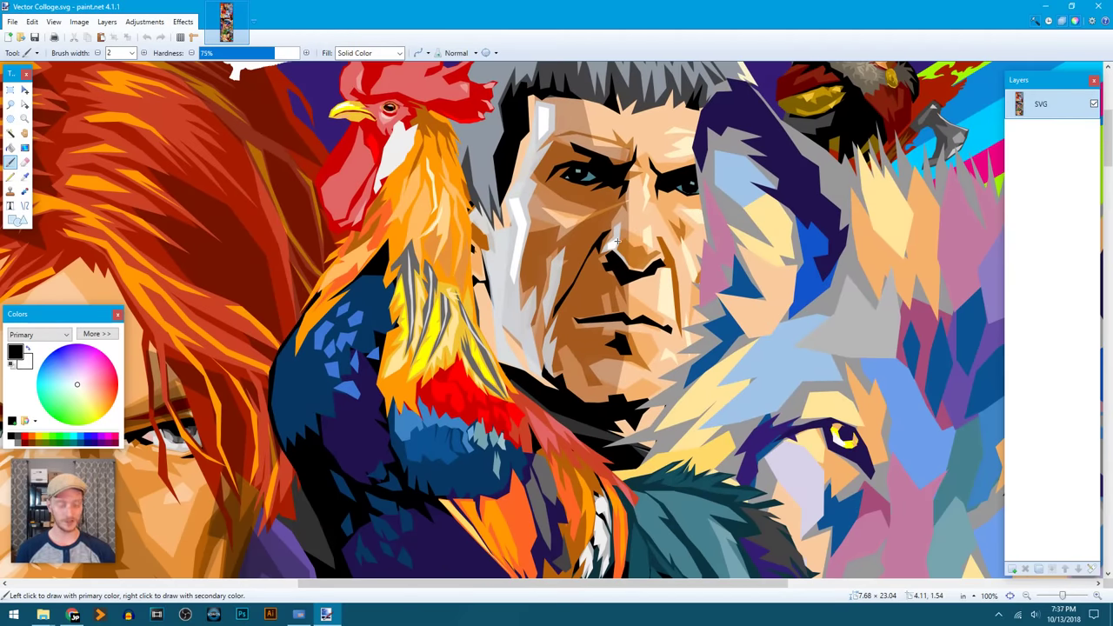
Set the rectangle selection tool to a fixed 1920 × 1080 px size.
click(11, 90)
click(146, 52)
click(158, 80)
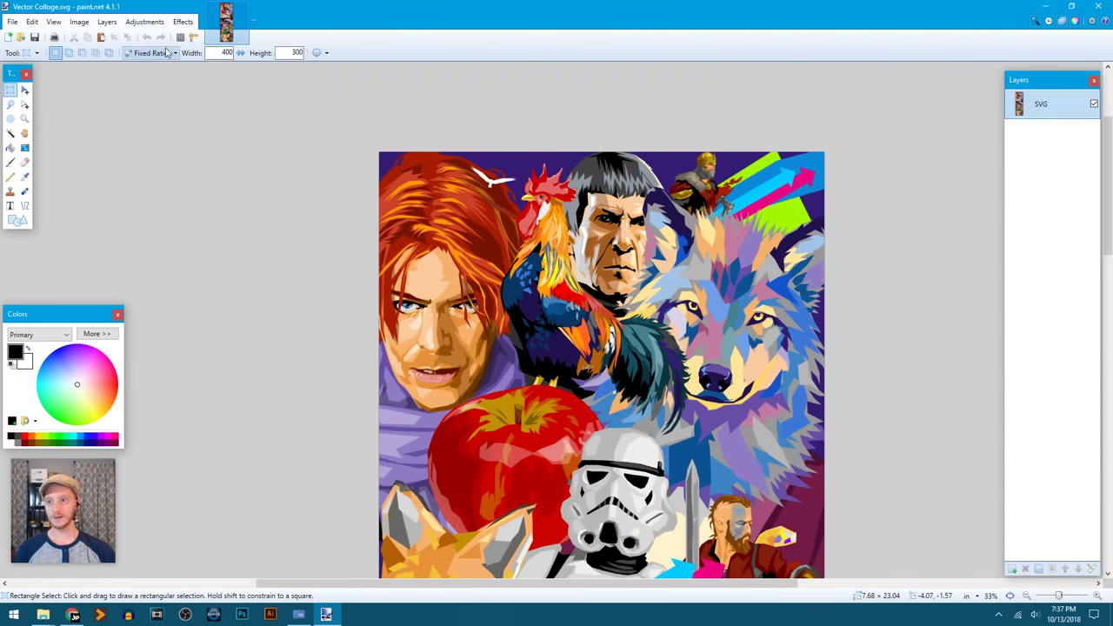
click(175, 53)
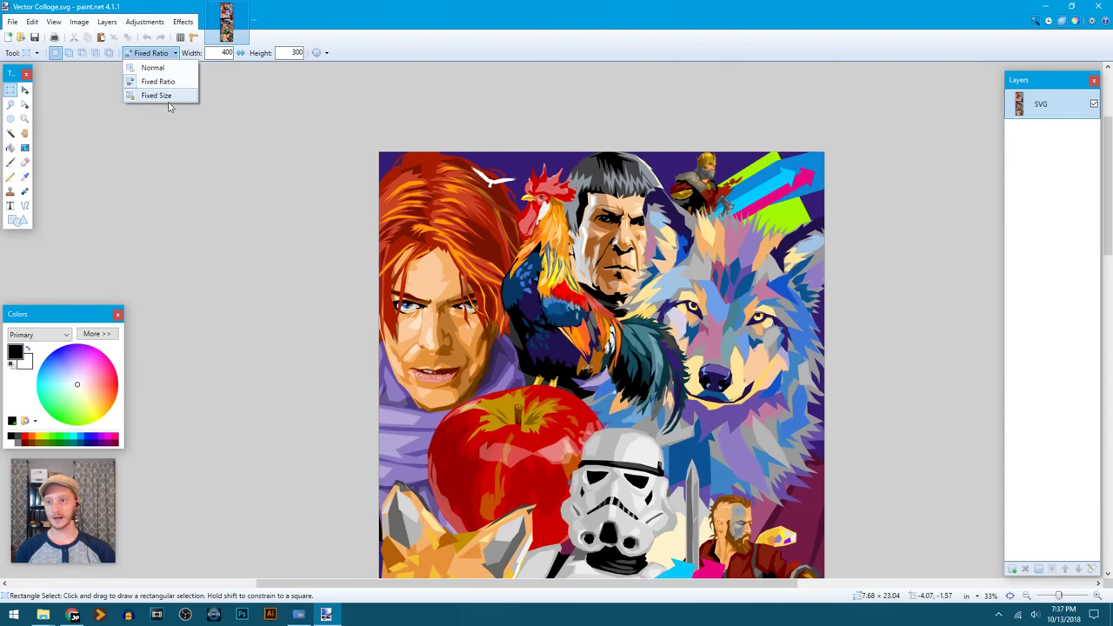
click(166, 96)
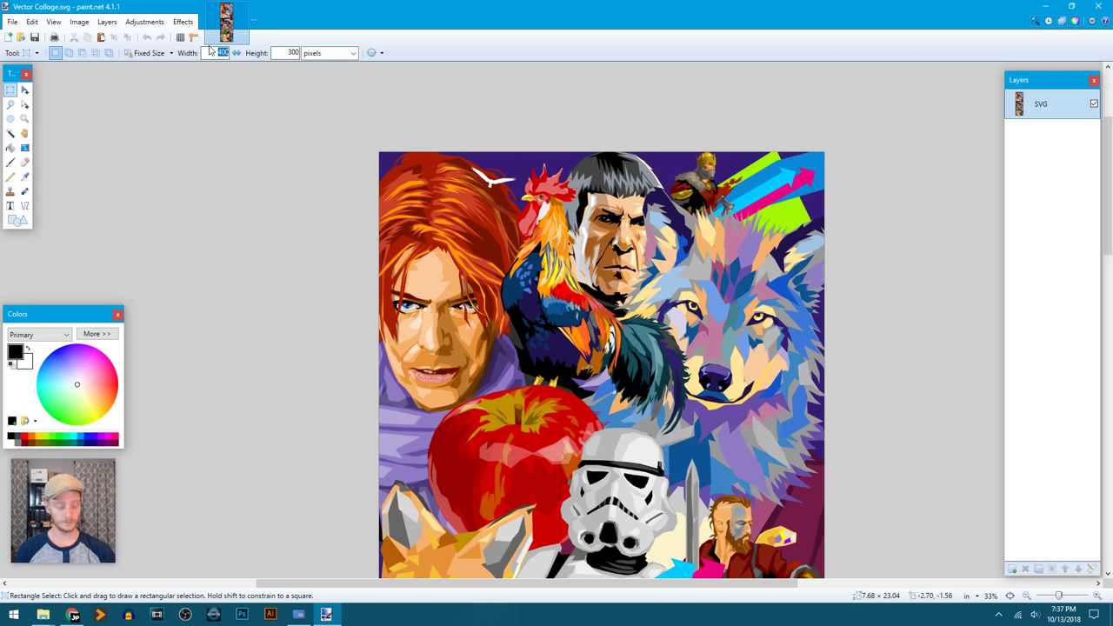
text(15)
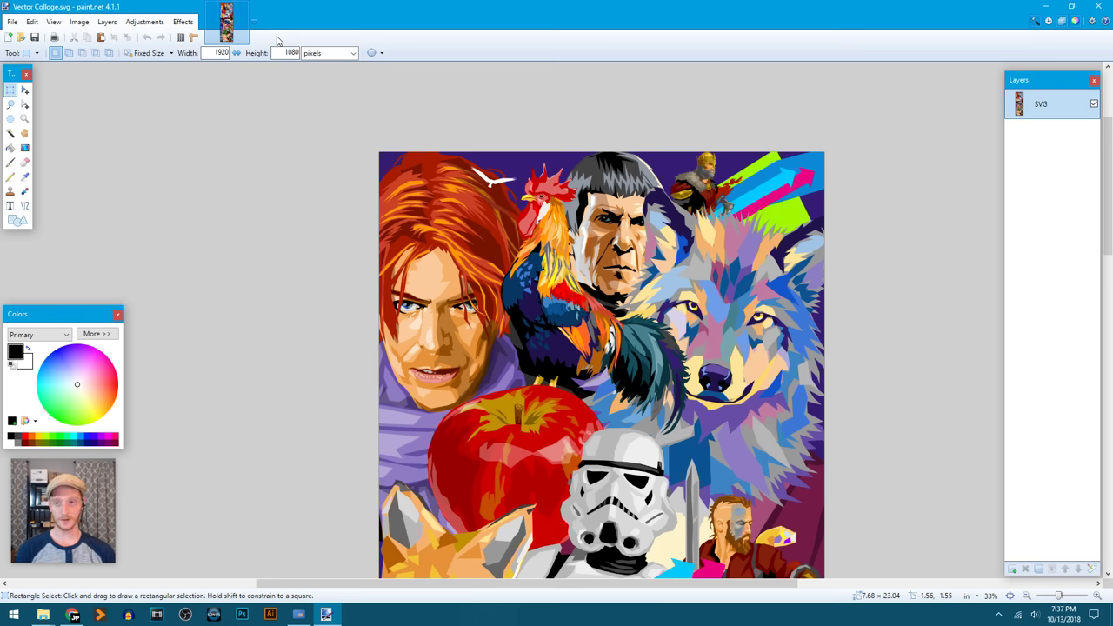
Place the 1920 × 1080 selection over the top of the collage, then close paint.net.
click(25, 92)
click(10, 91)
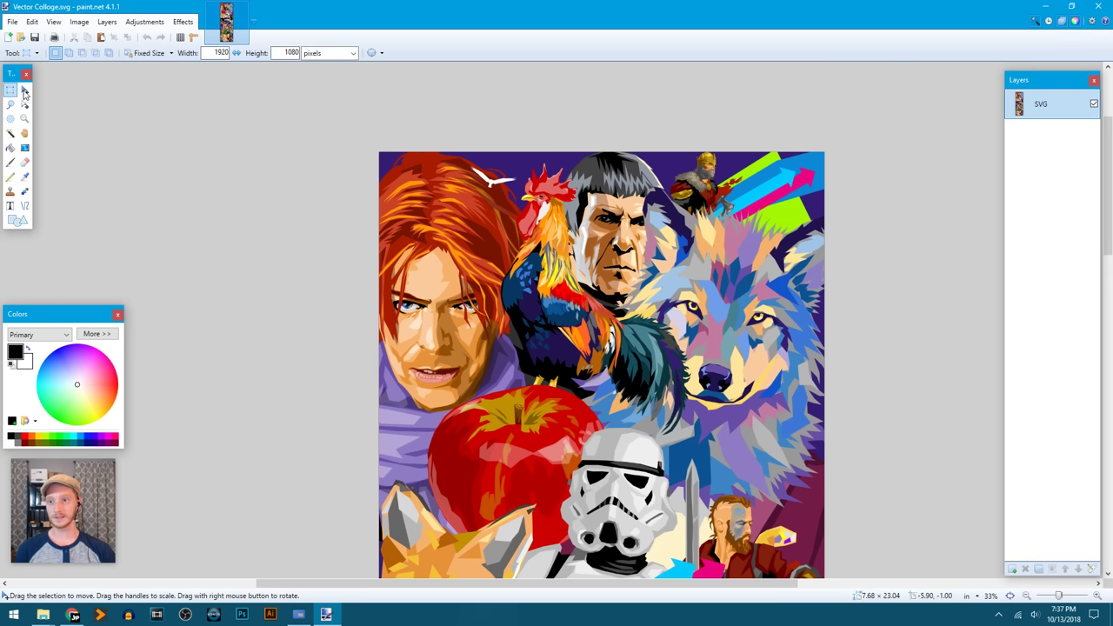
click(499, 320)
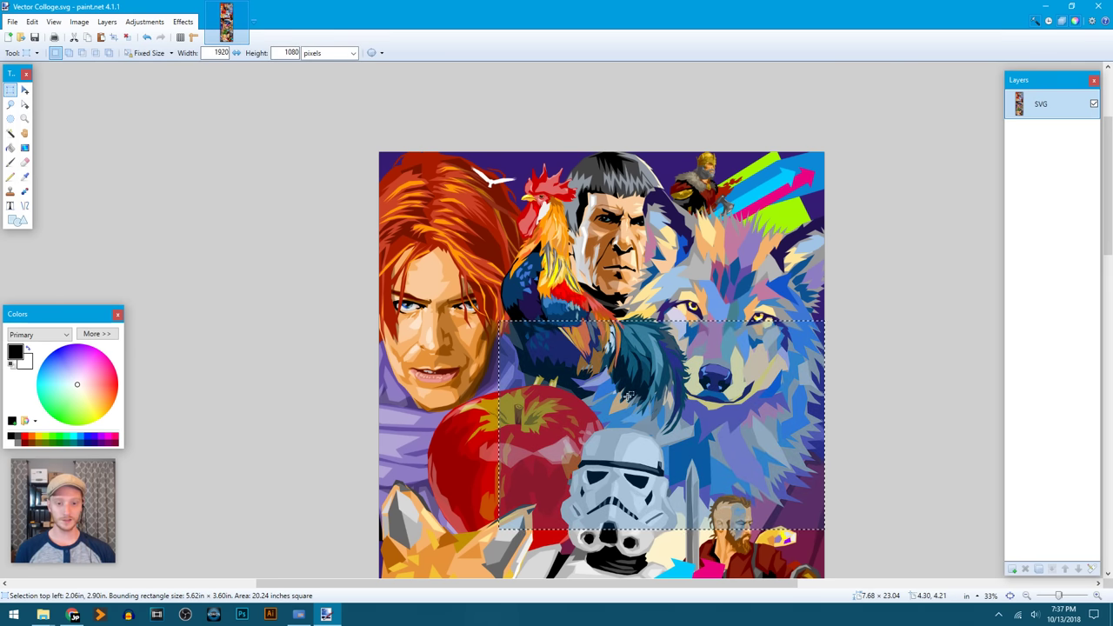
drag(628, 396, 393, 163)
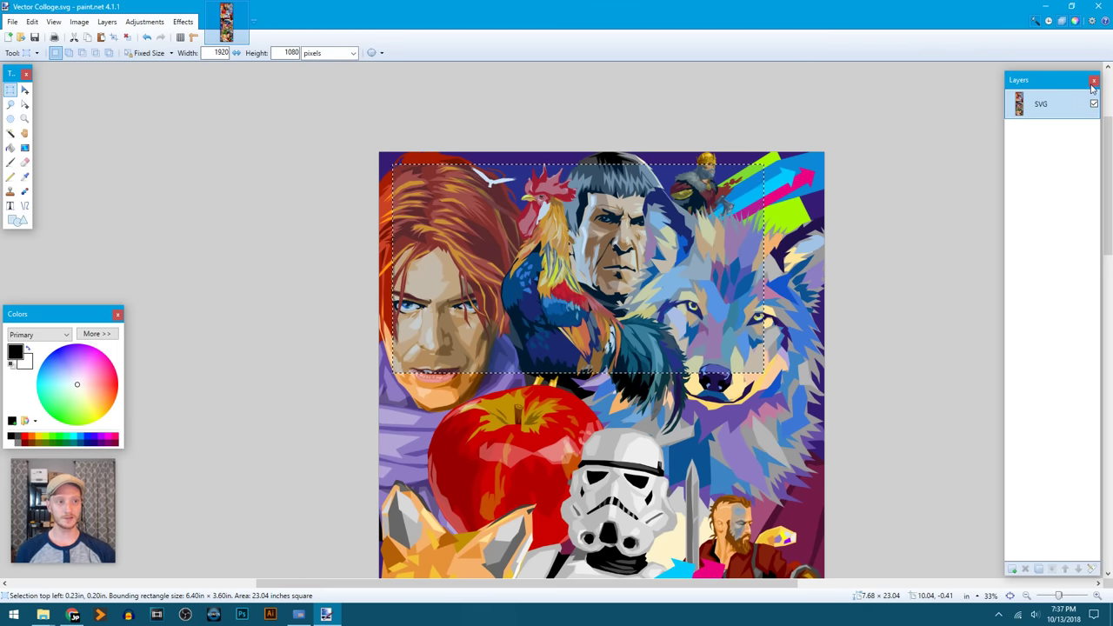
click(1098, 6)
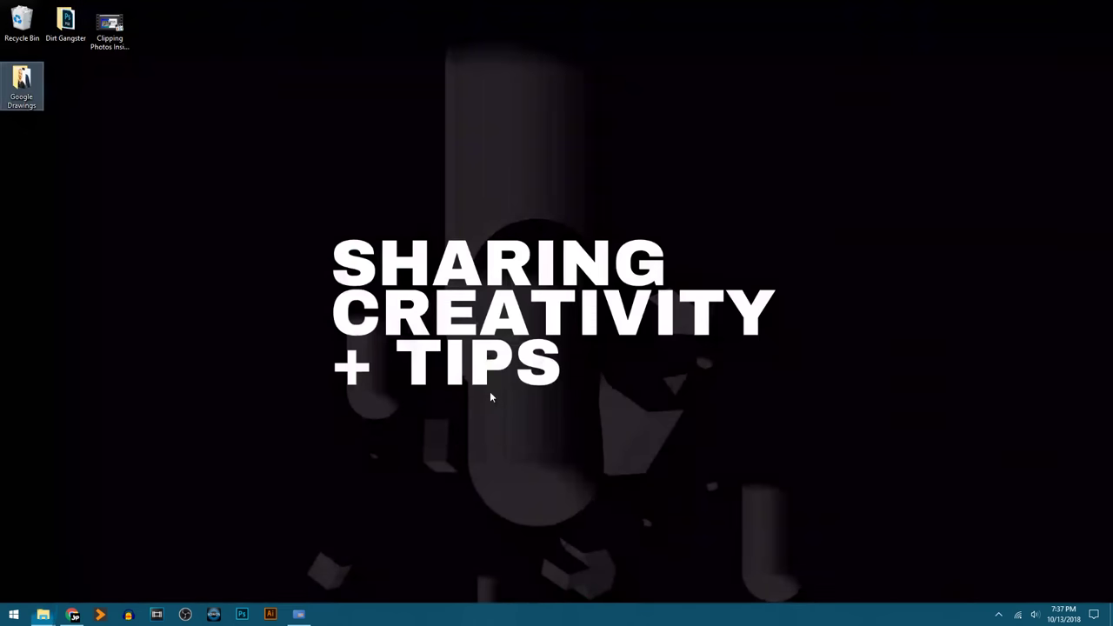
Look through Collage 01–04 in the desktop Google Drawings folder, then return to Chrome.
double_click(31, 89)
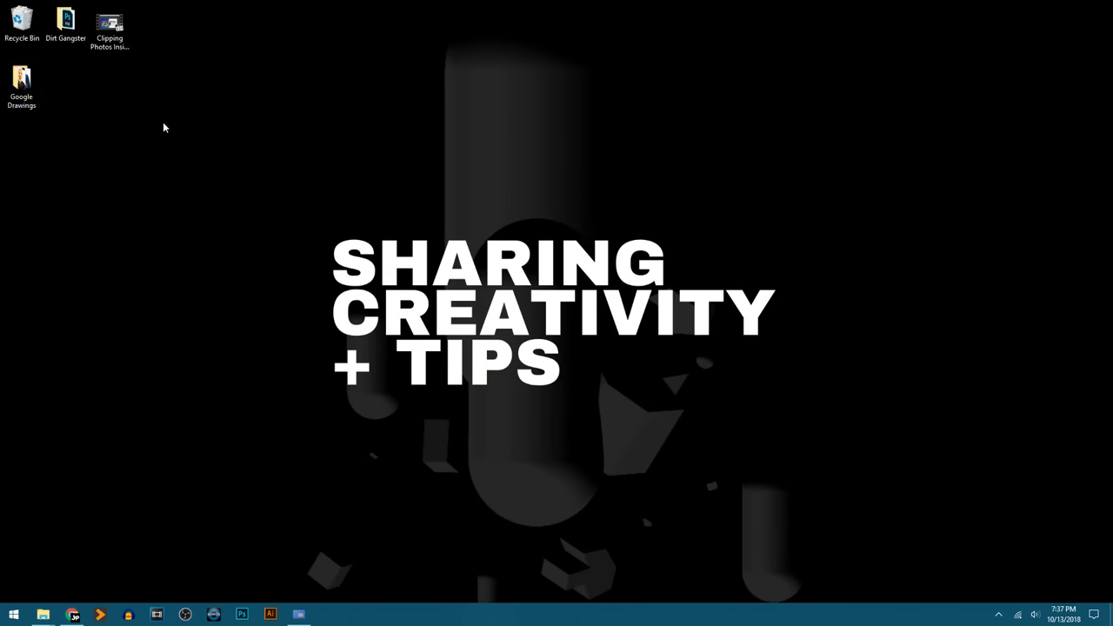
key(alt+F4)
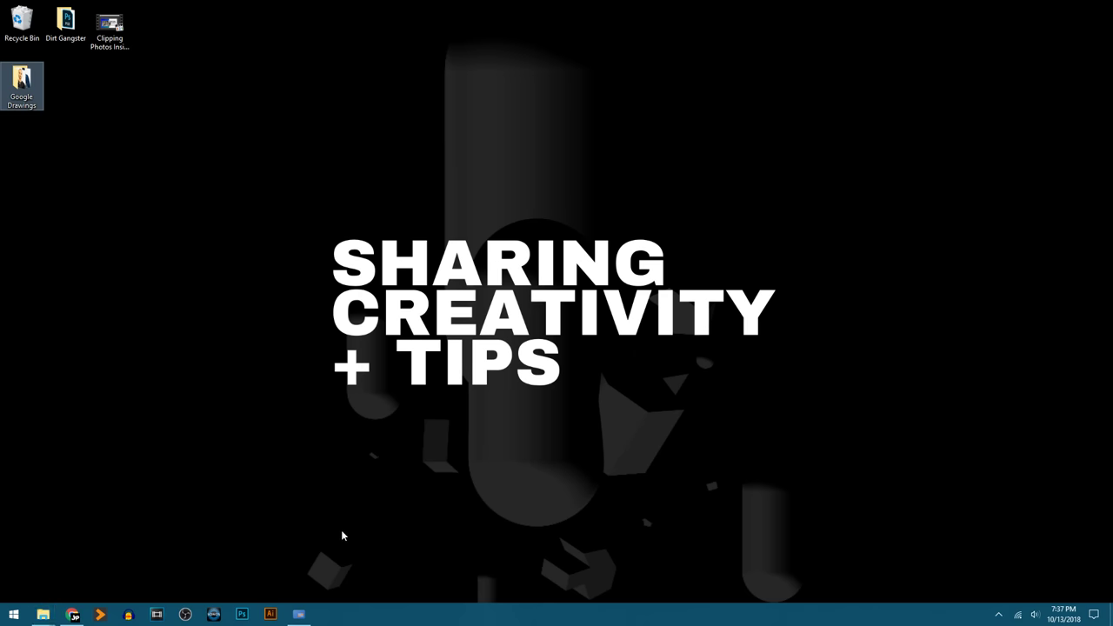
key(Return)
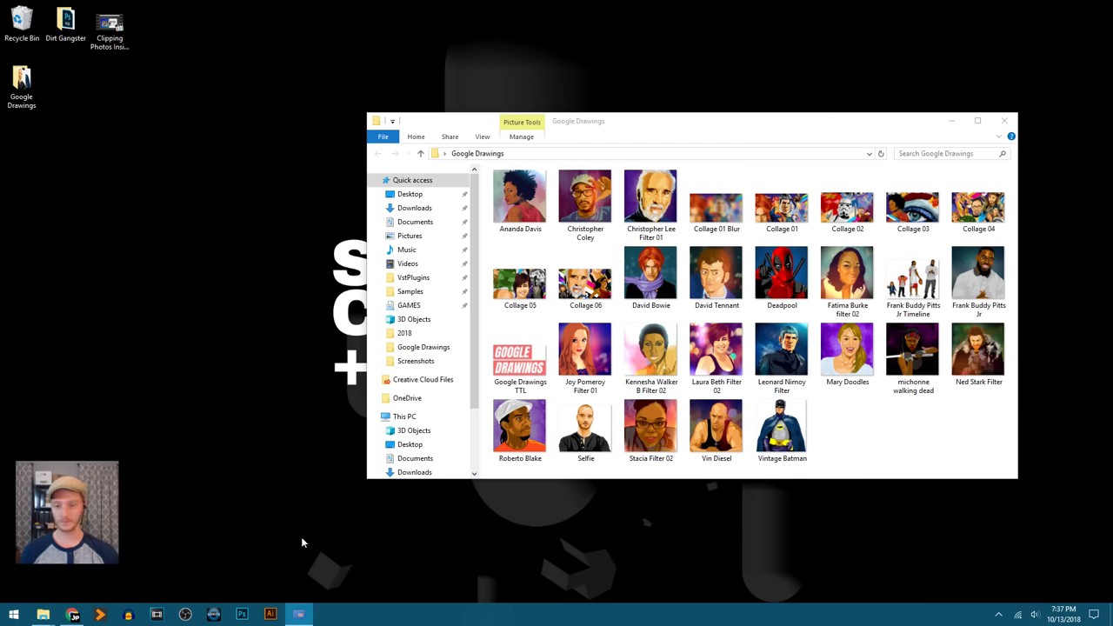
drag(720, 117, 707, 98)
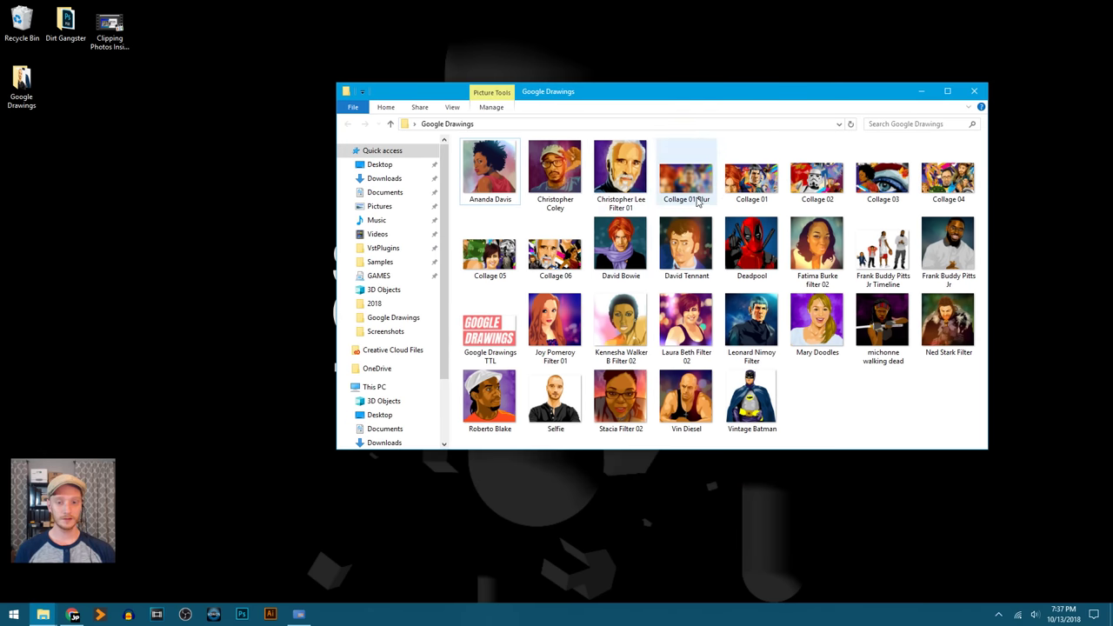
click(793, 178)
click(884, 193)
click(931, 193)
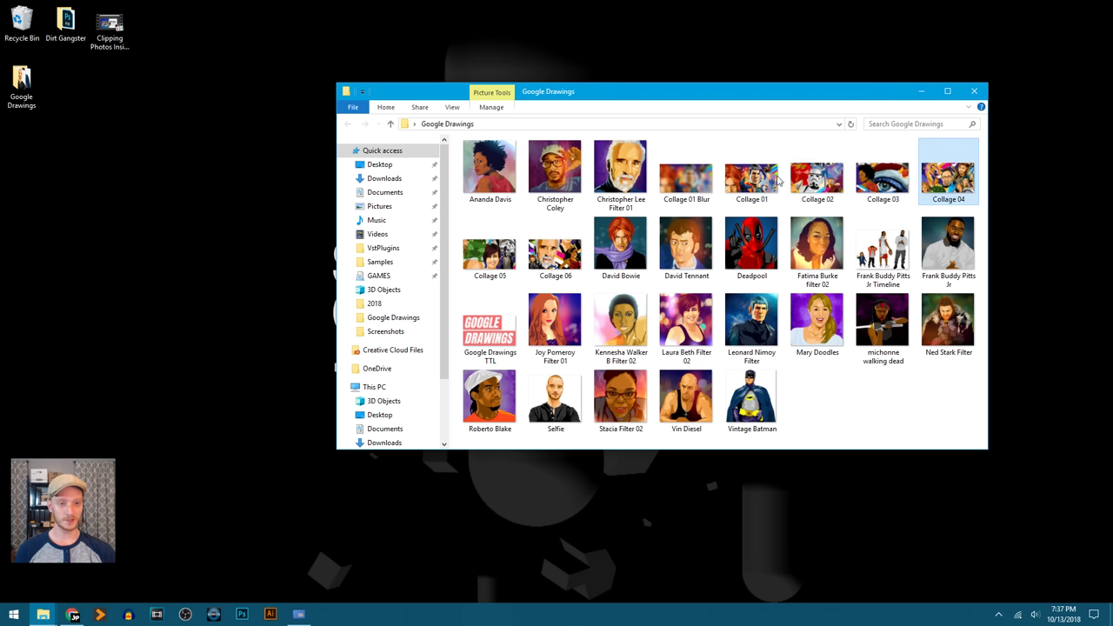
click(771, 184)
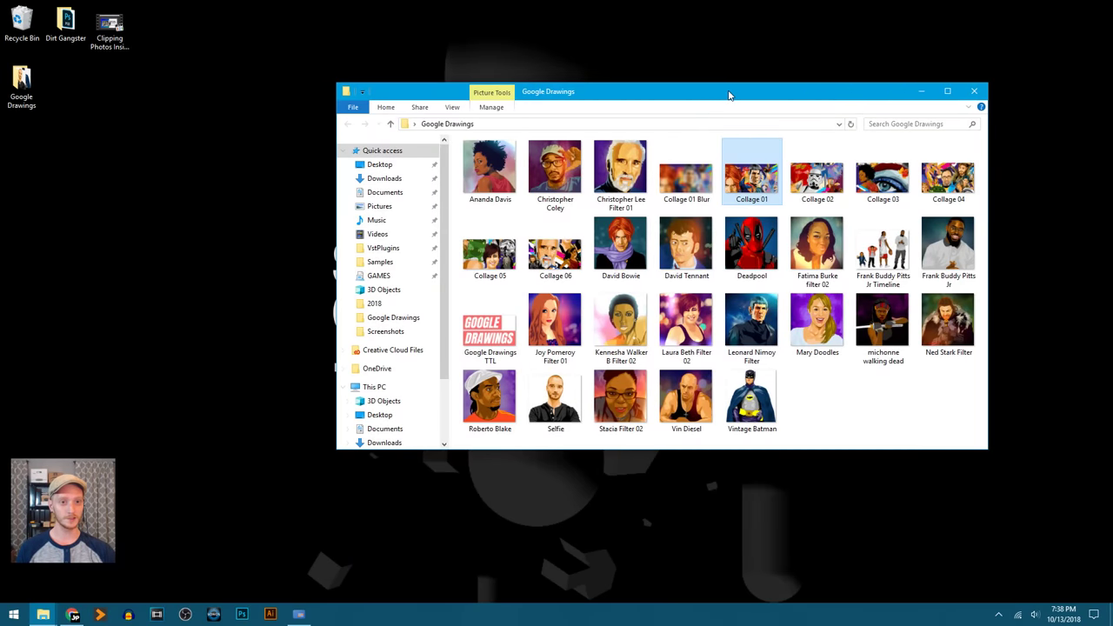
drag(727, 94, 764, 82)
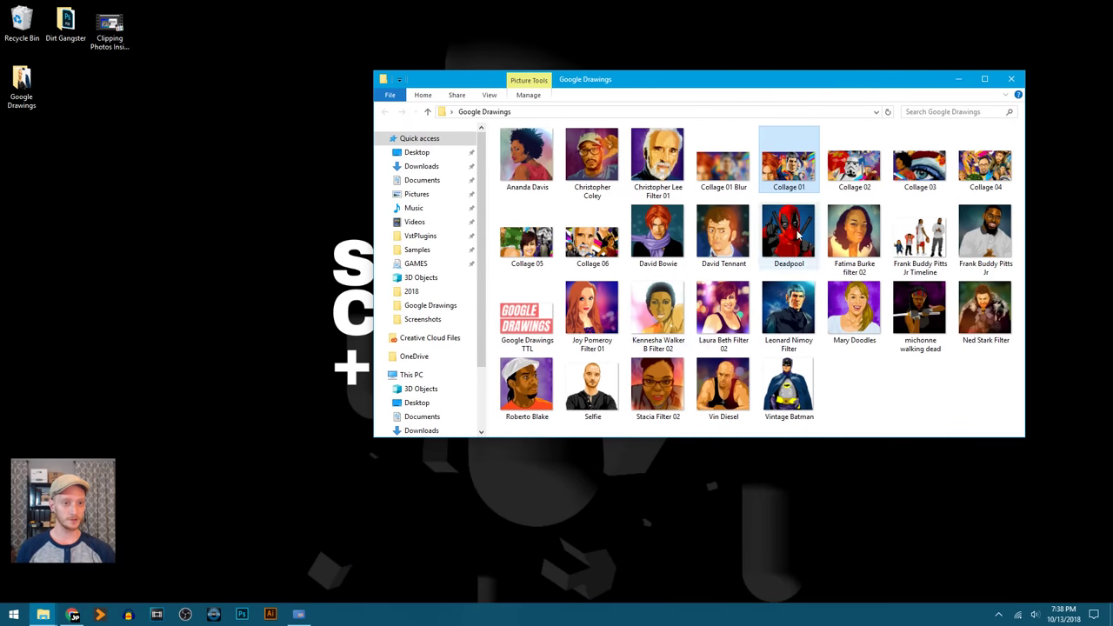
drag(795, 85, 811, 78)
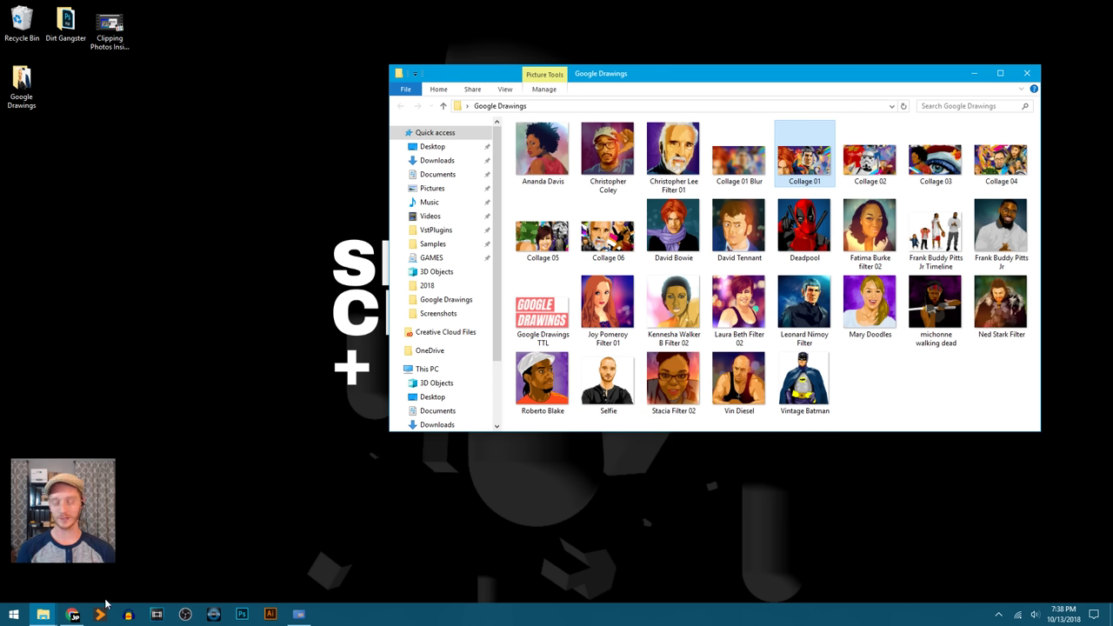
click(74, 615)
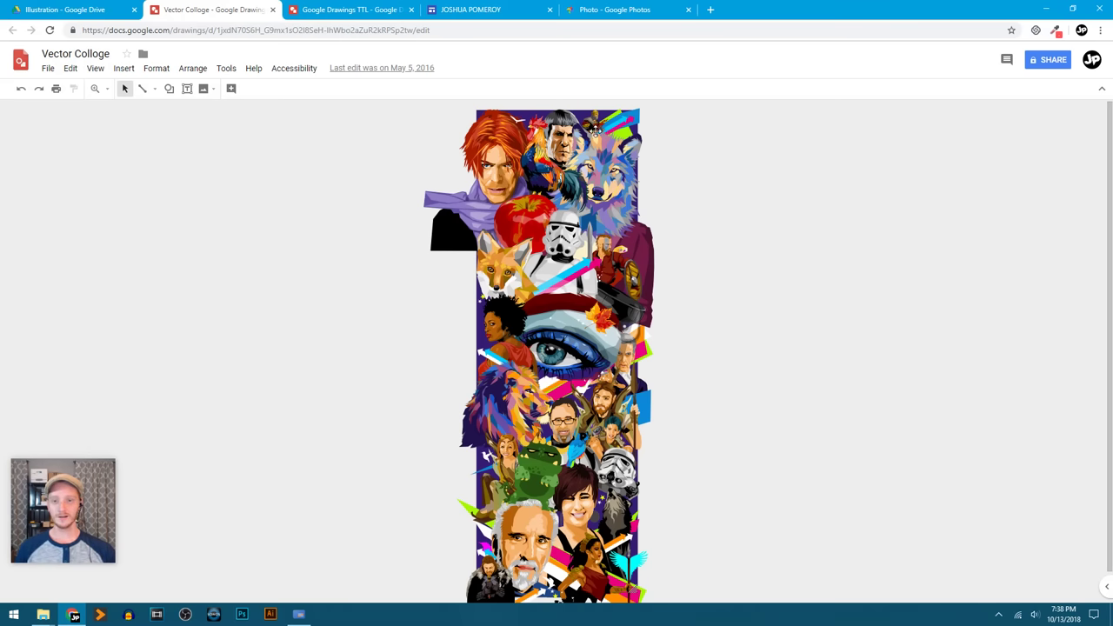
Close the Vector Collage tab and bring up the Home page header's Change image options.
click(272, 10)
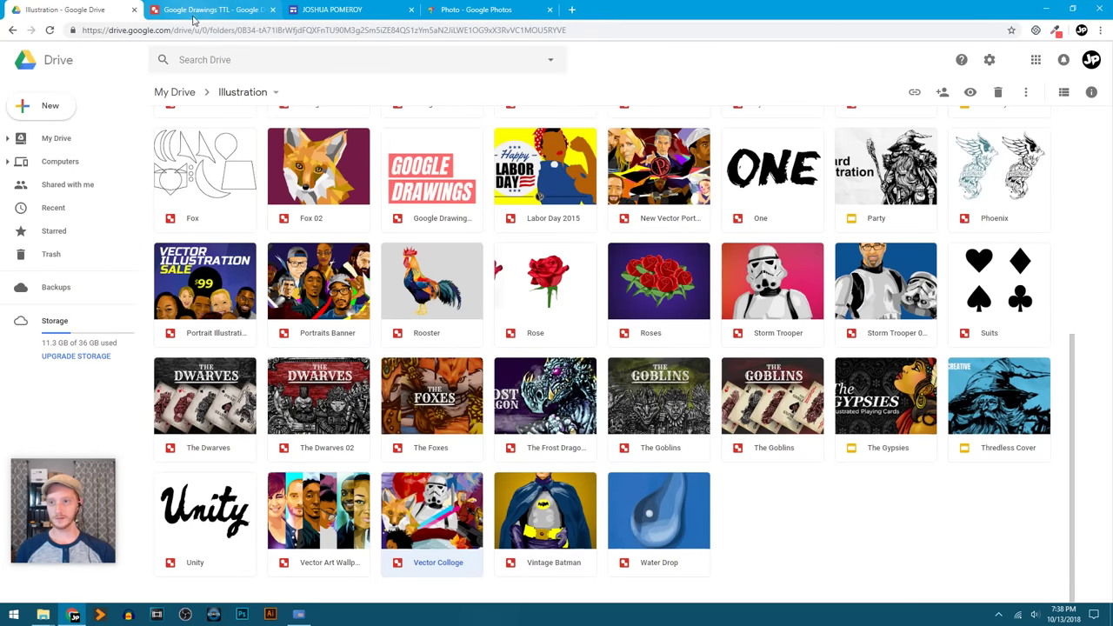
click(339, 11)
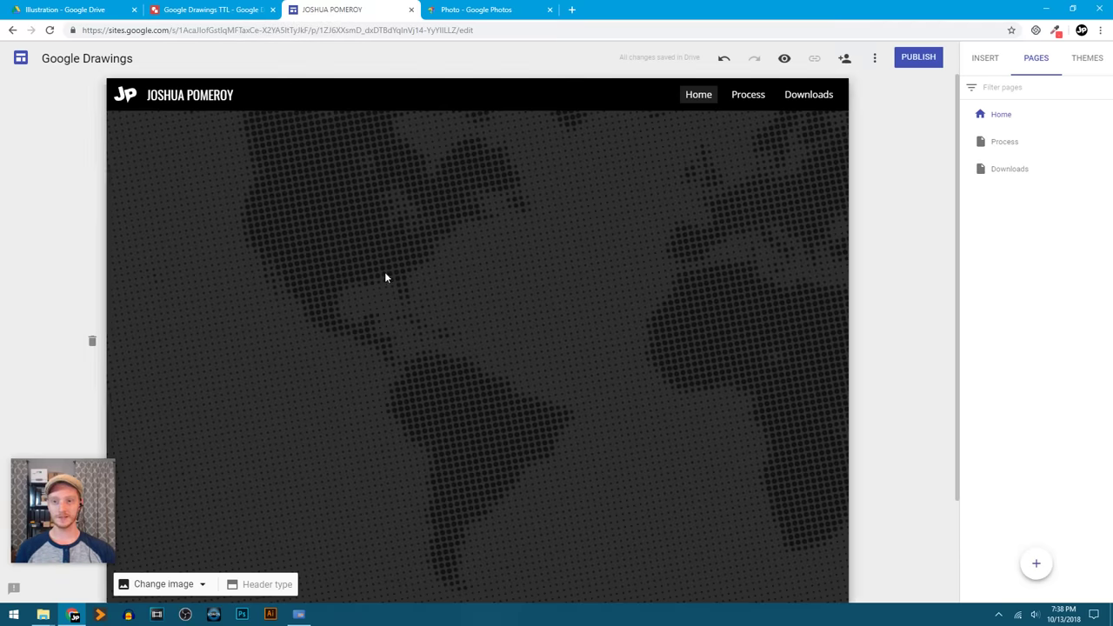
click(194, 585)
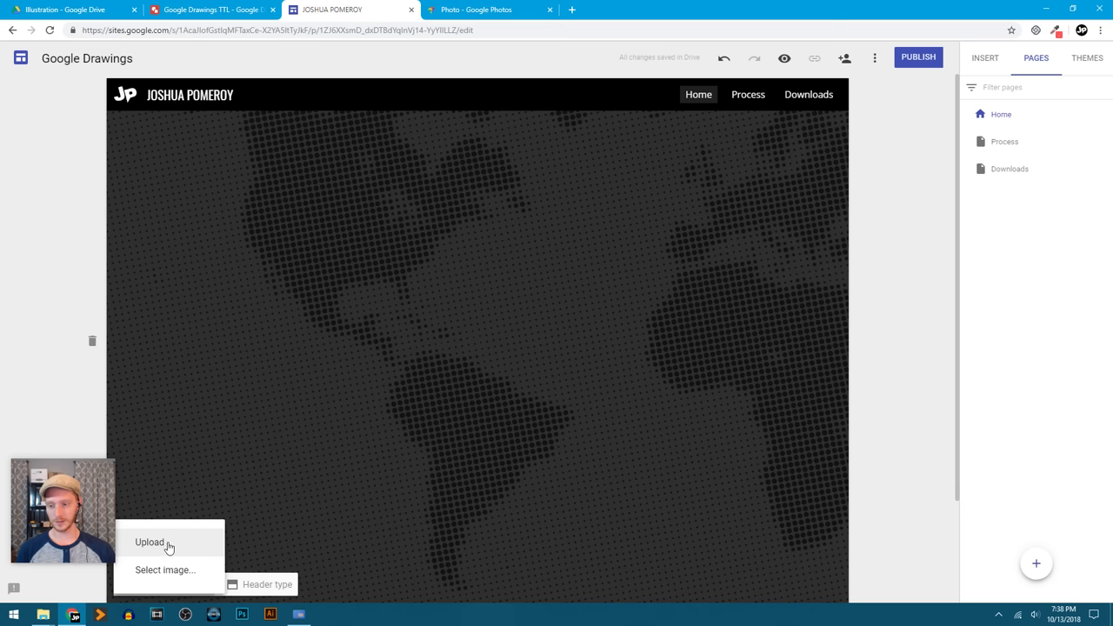
Upload Collage 01 from Desktop > Google Drawings as the Home page header image.
click(169, 546)
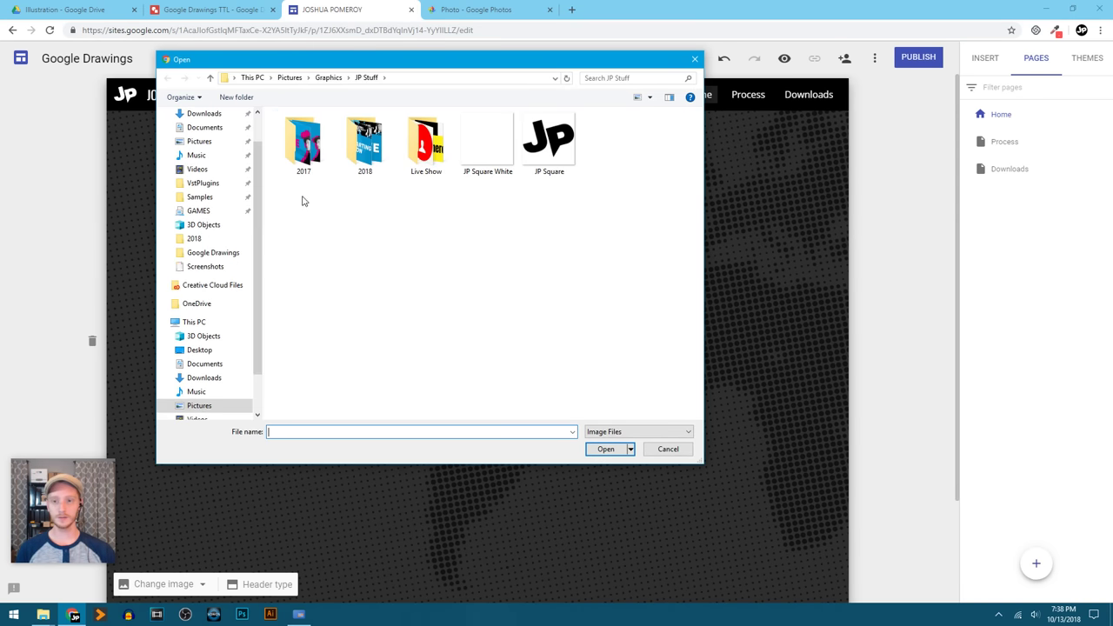
scroll(209, 174, up, 2)
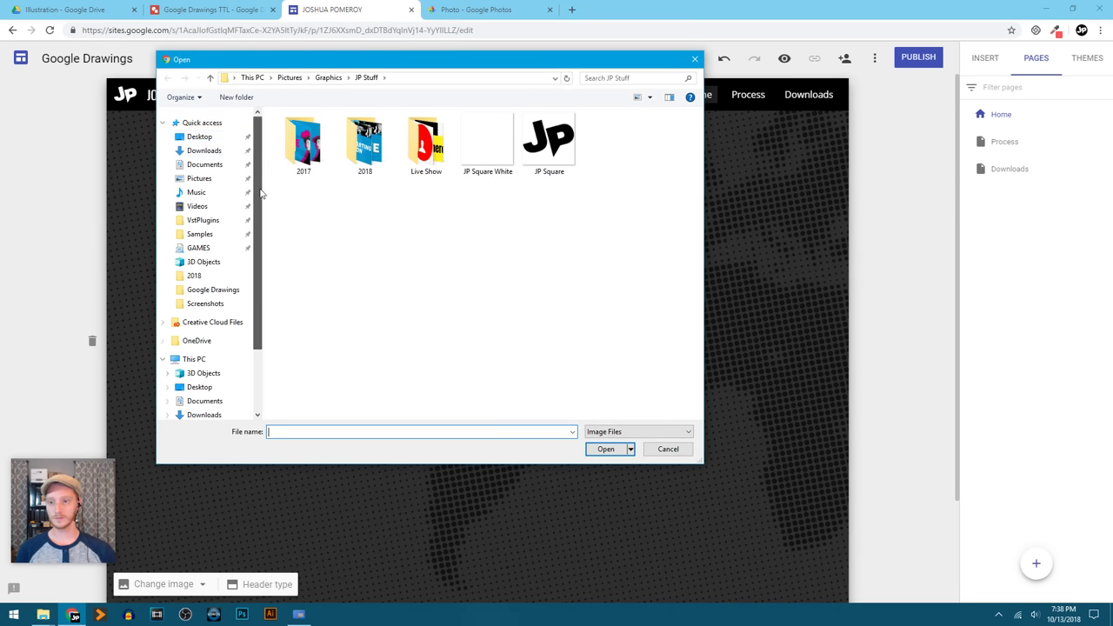
click(199, 137)
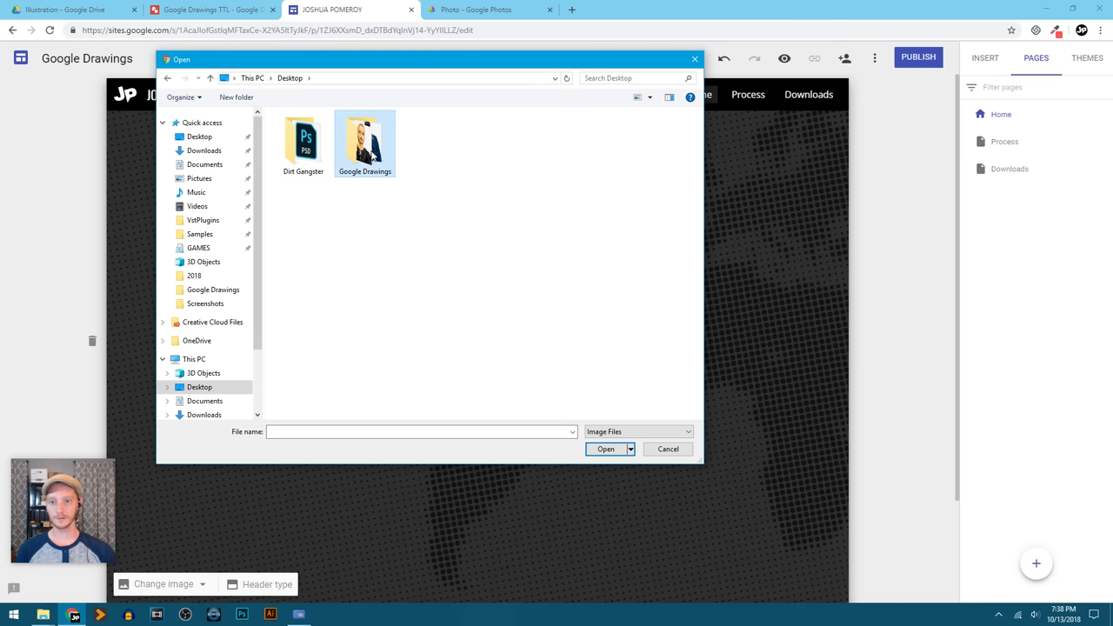
double_click(371, 152)
click(596, 156)
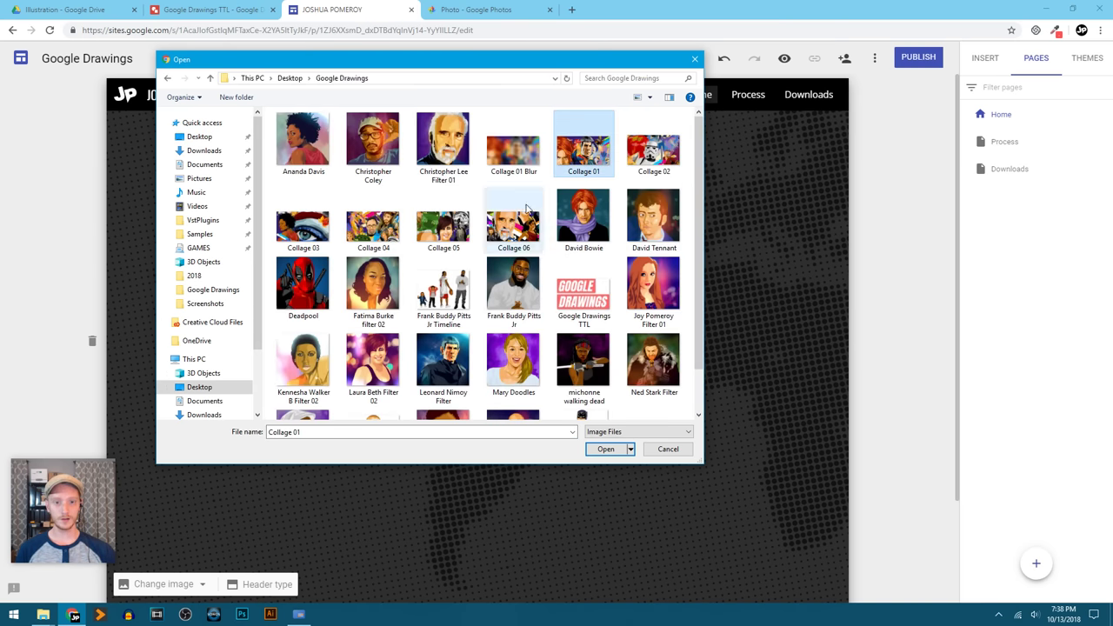
click(607, 450)
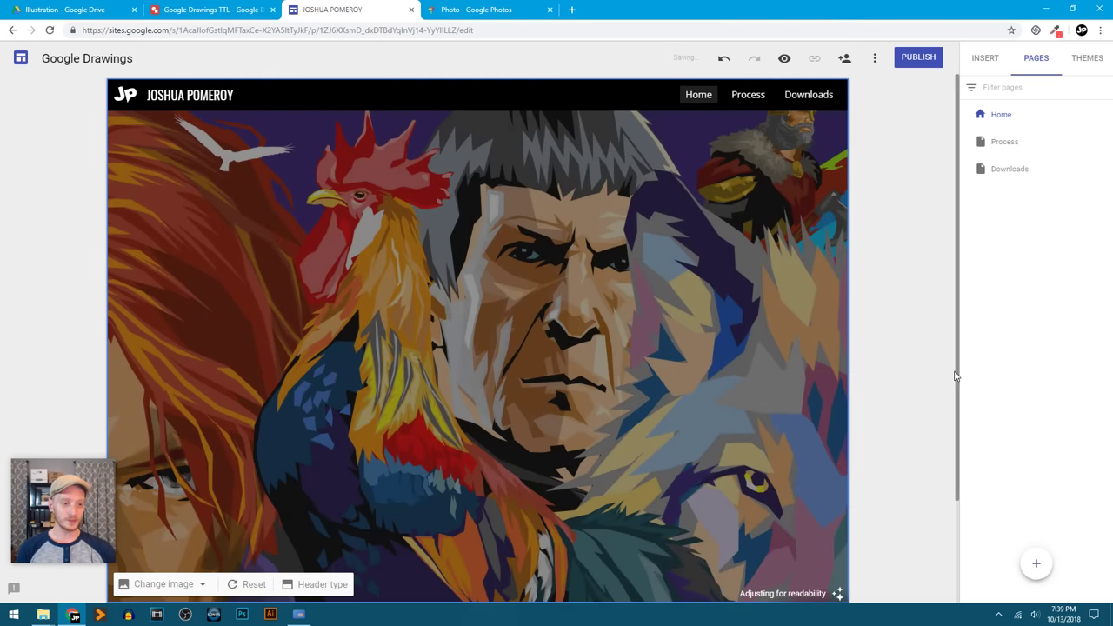
drag(956, 385, 949, 397)
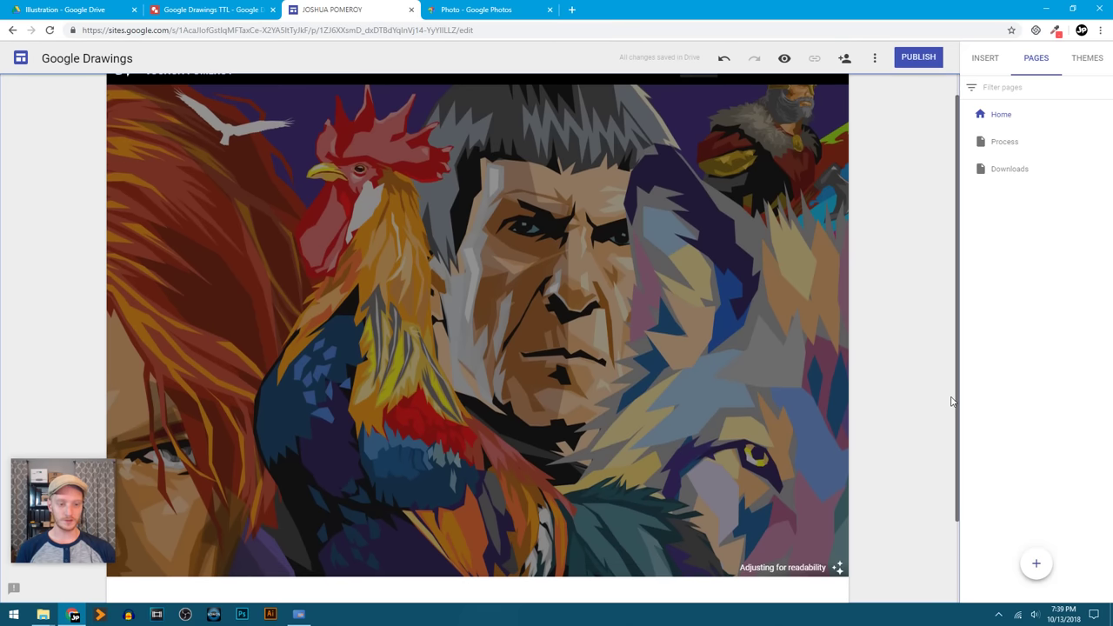
Turn off the header's readability darkening so Collage 01 shows at full brightness.
mouse_move(814, 563)
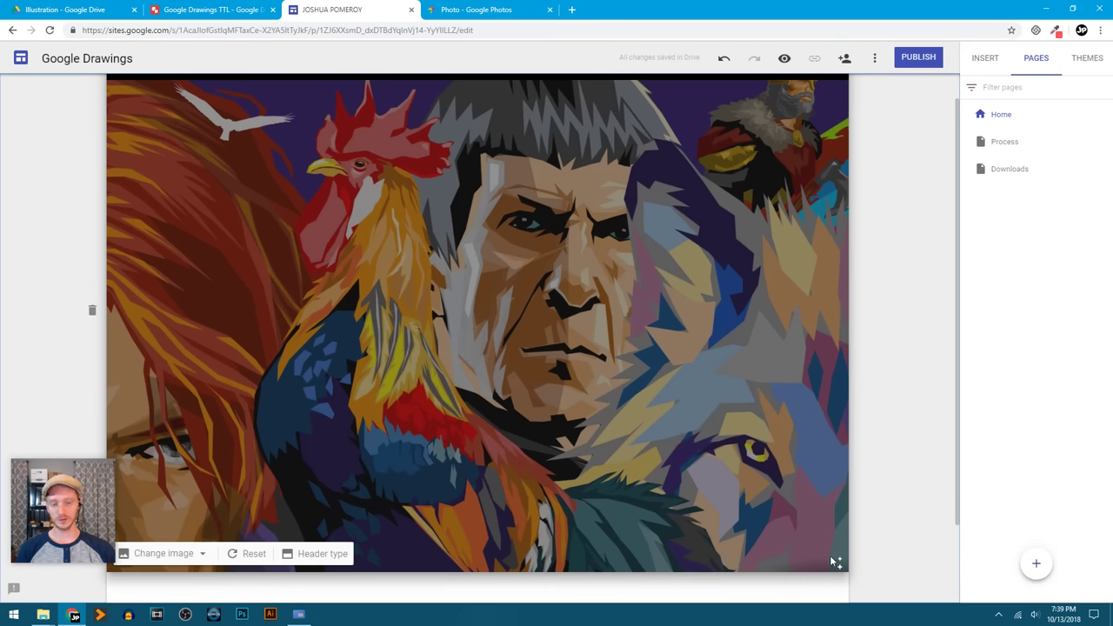
click(830, 562)
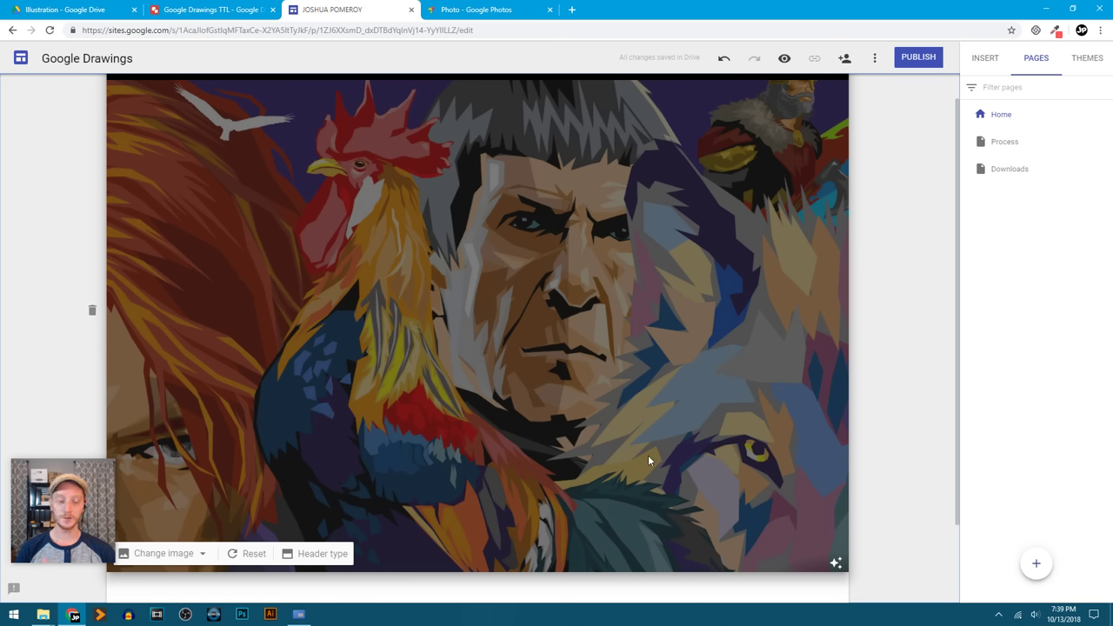
click(235, 9)
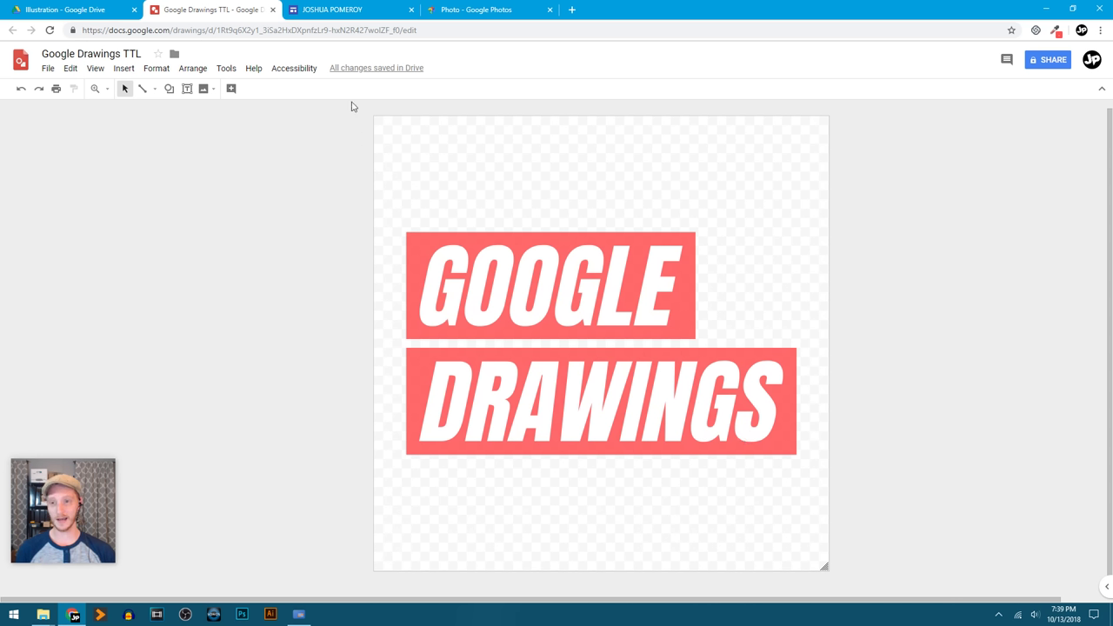
click(344, 12)
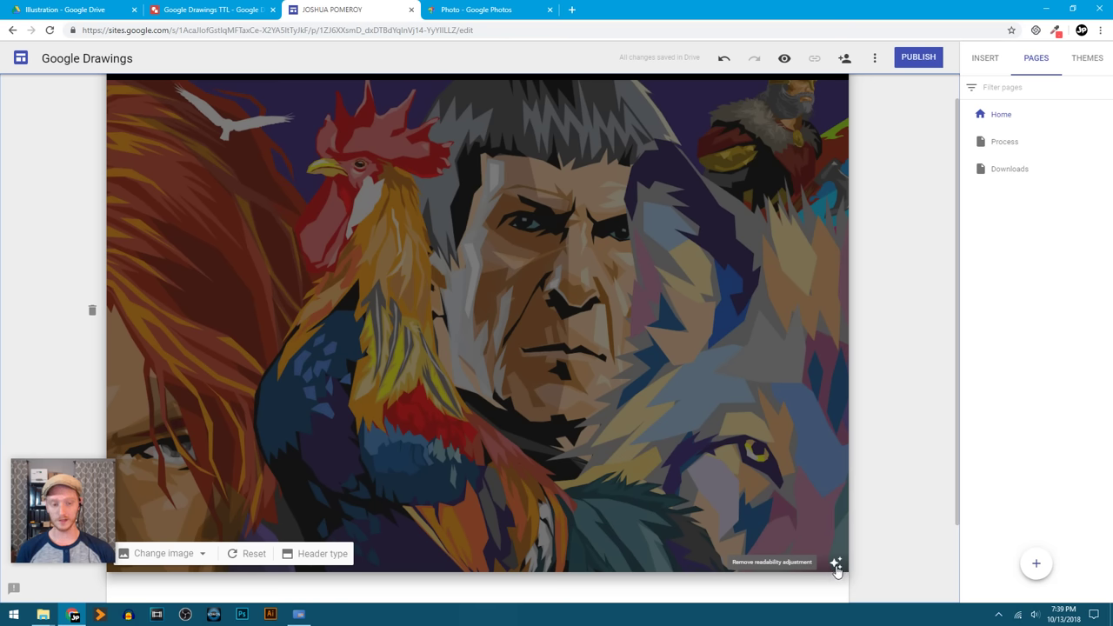
click(837, 566)
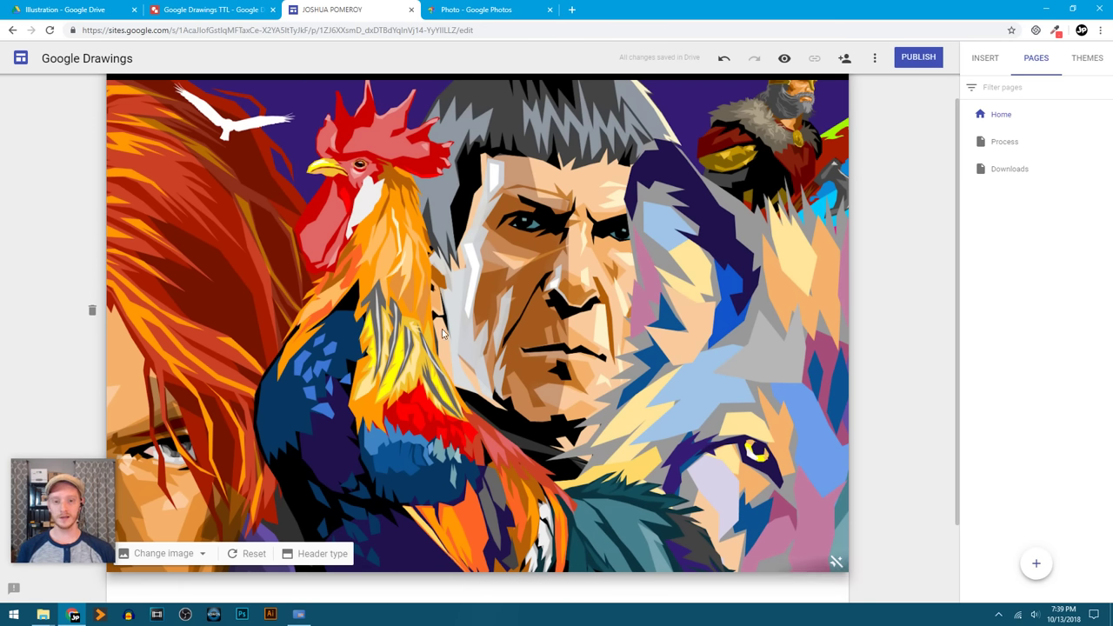
double_click(505, 308)
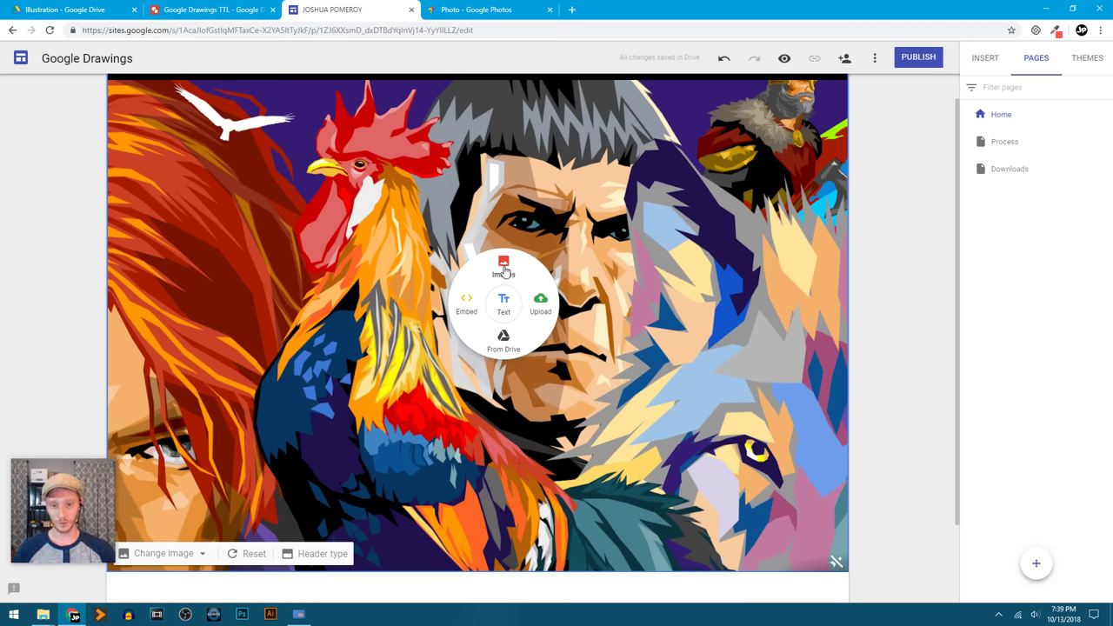
Browse the Search, Albums and Drive image sources for the cover, then cancel.
click(509, 274)
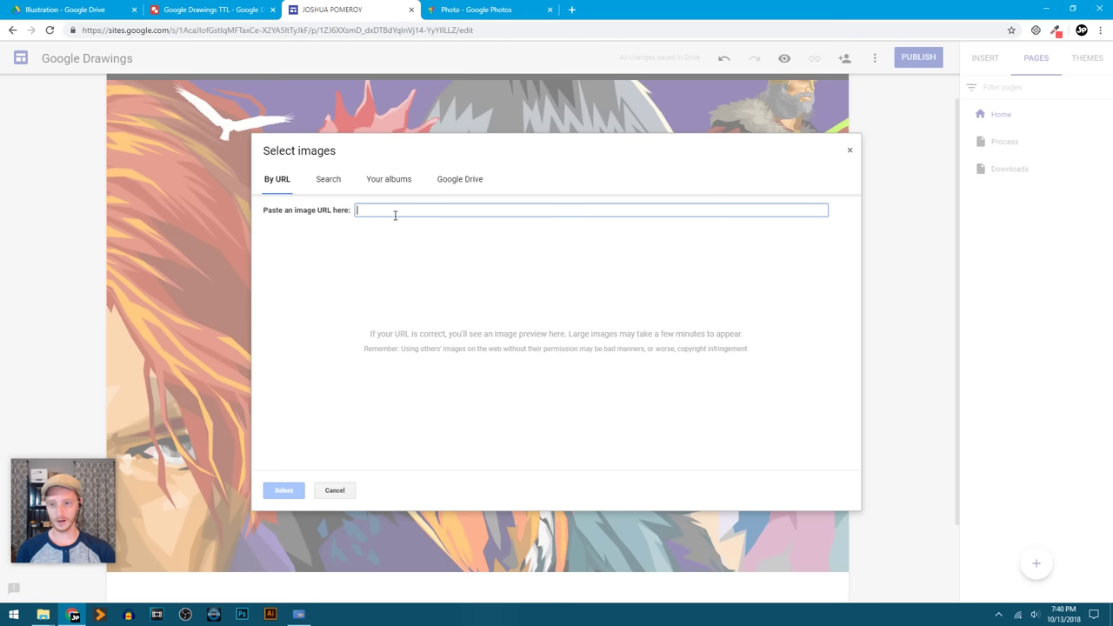
click(329, 184)
click(393, 183)
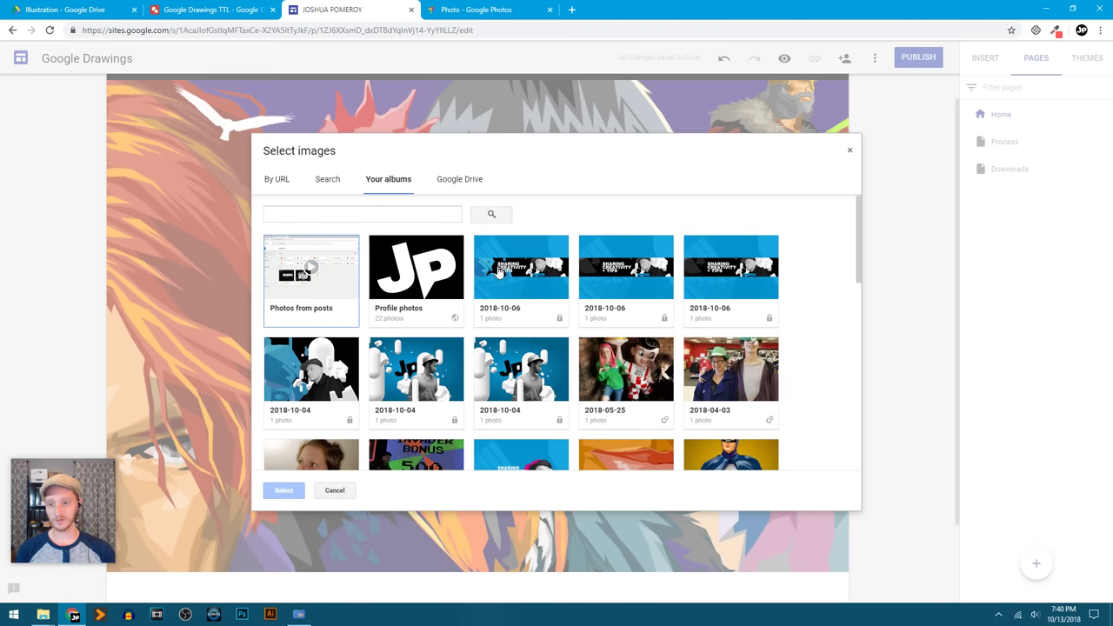
click(476, 181)
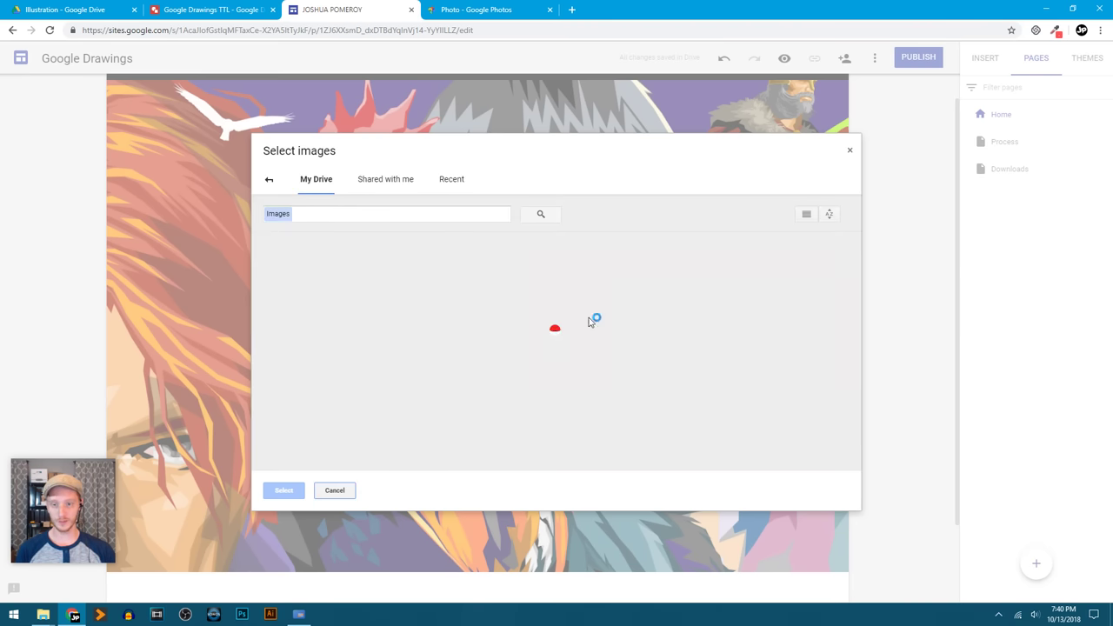
click(335, 490)
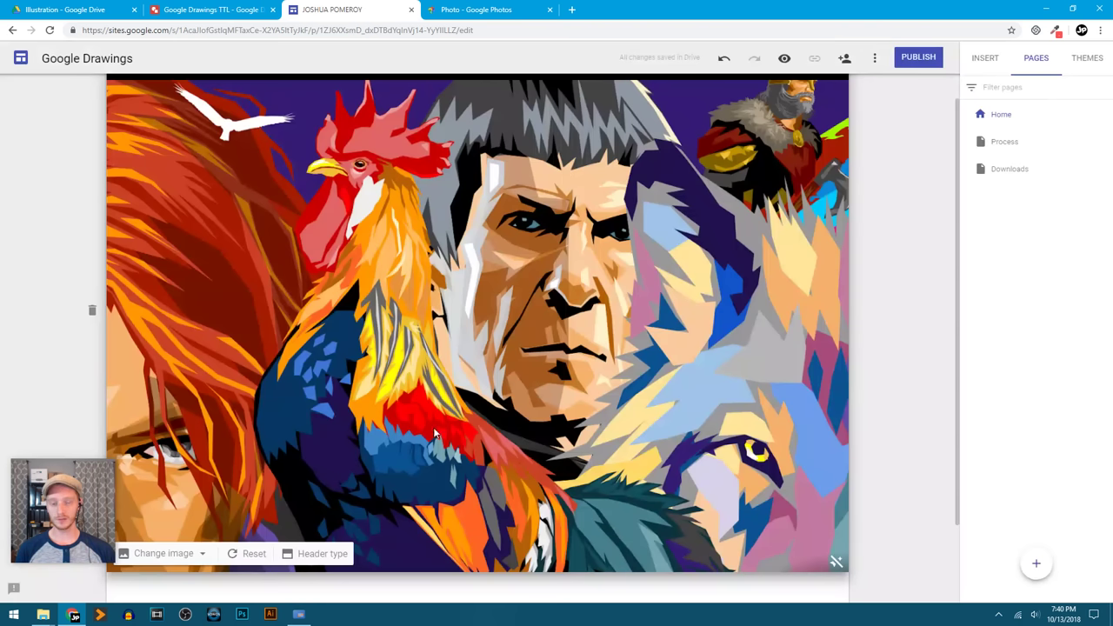
Upload the Google Drawings TTL title graphic over the Collage 01 cover and deselect it.
double_click(496, 296)
click(530, 290)
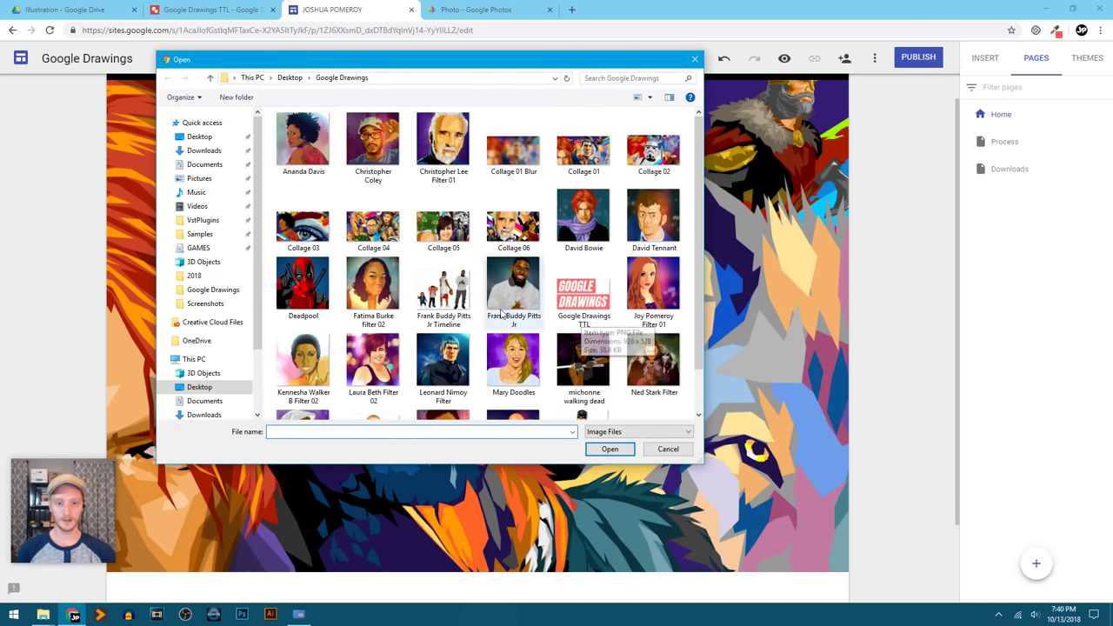
click(583, 299)
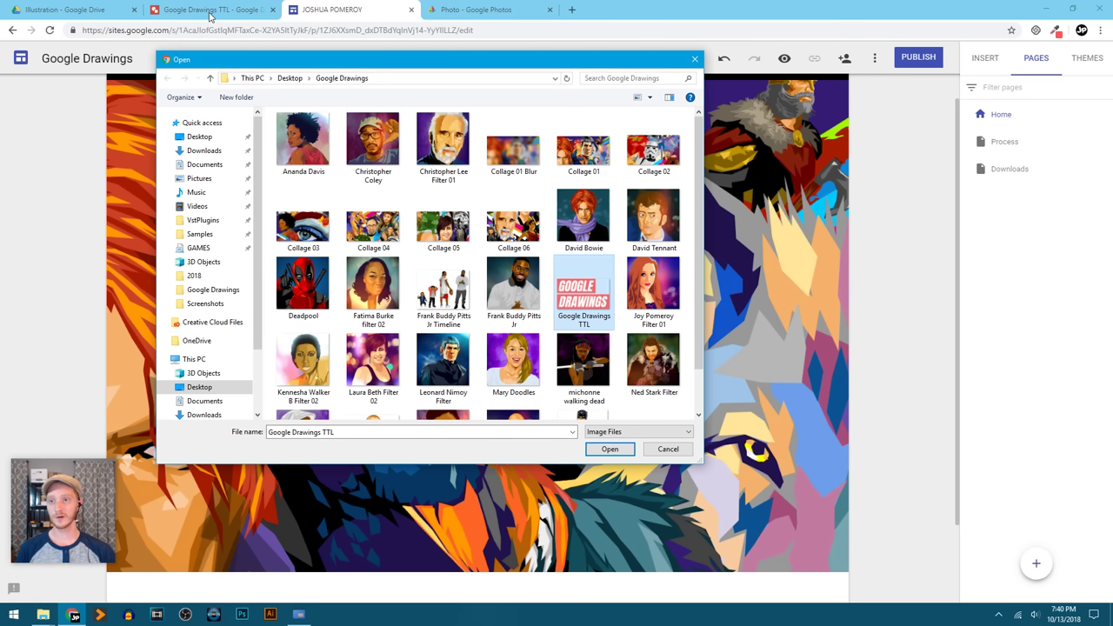
click(610, 449)
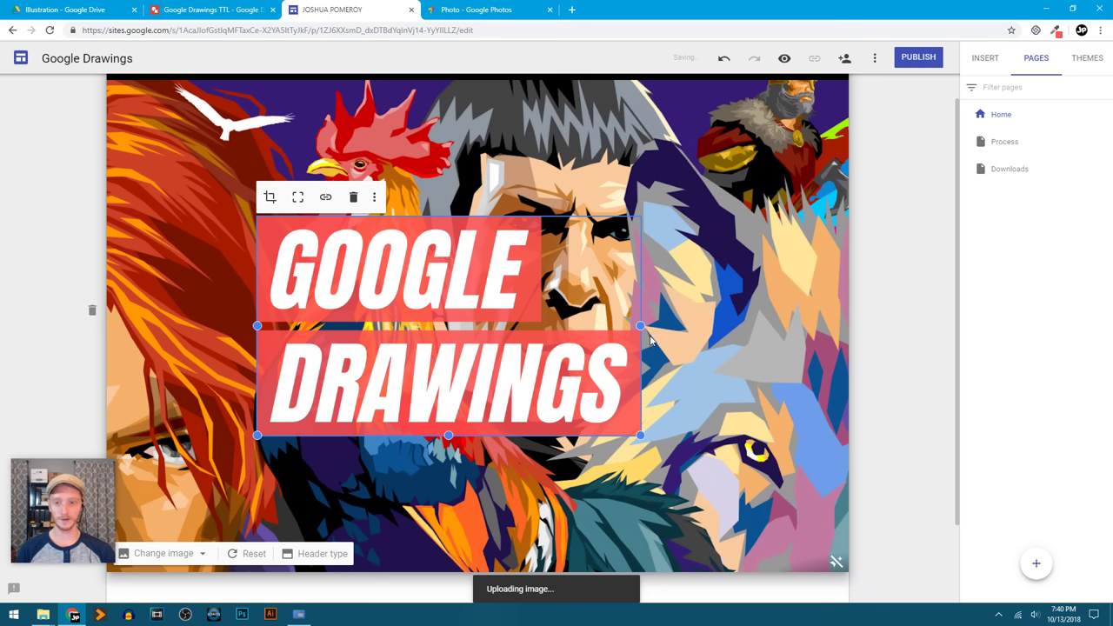
click(187, 11)
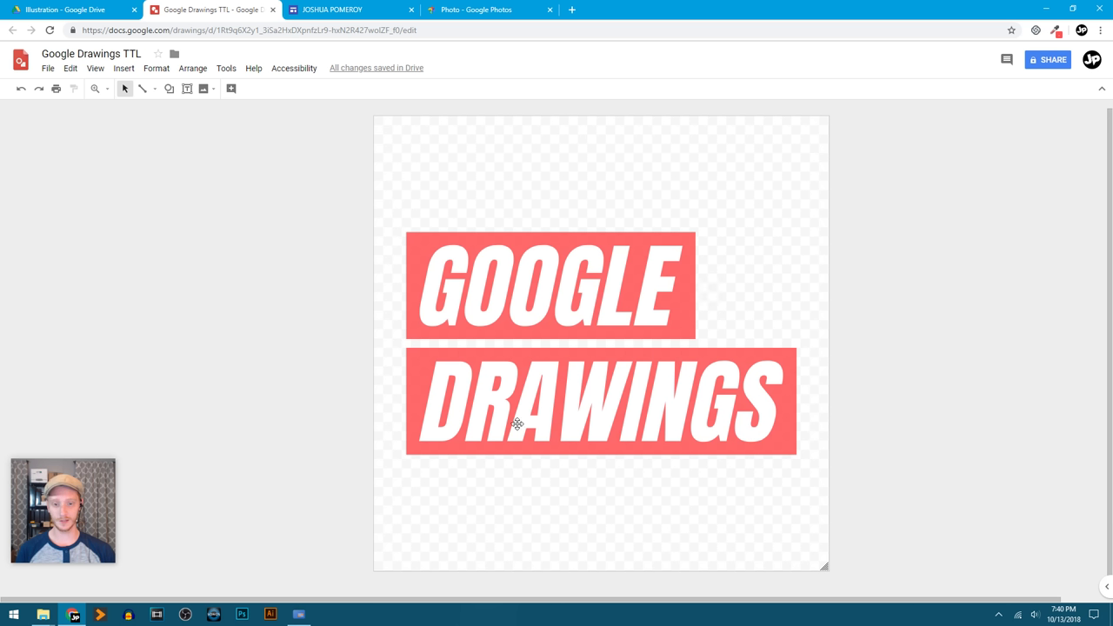
click(348, 10)
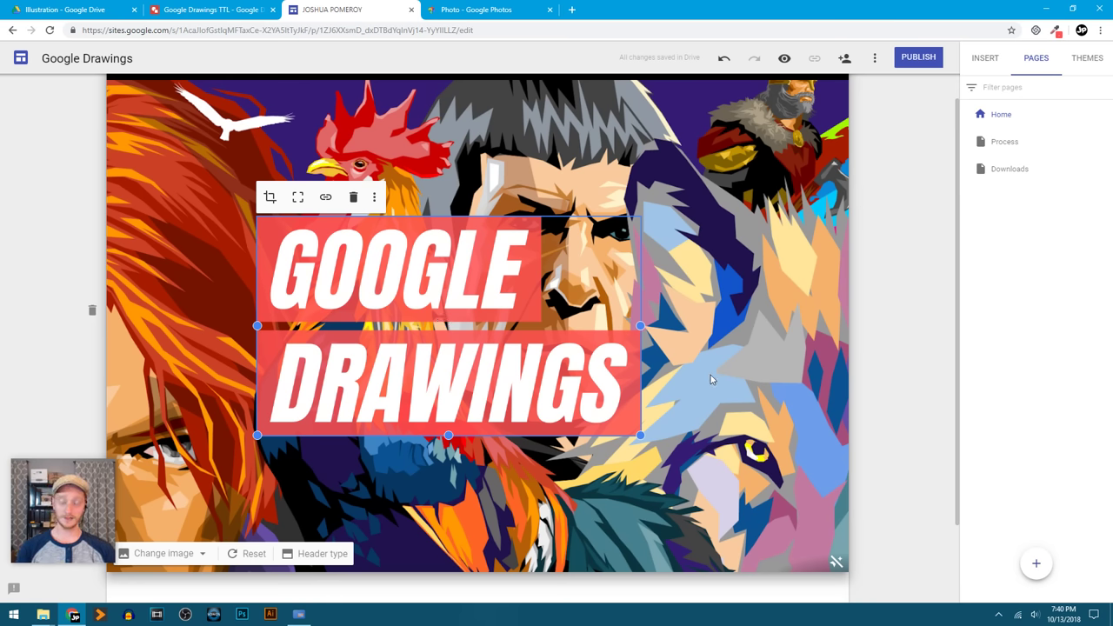
click(898, 392)
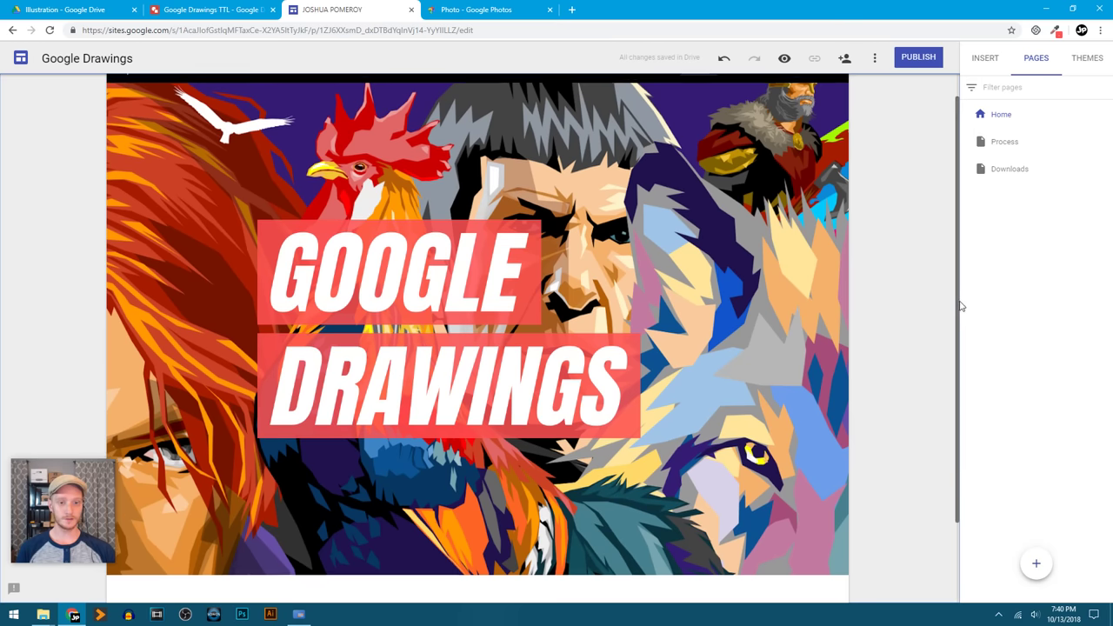
drag(960, 307, 962, 271)
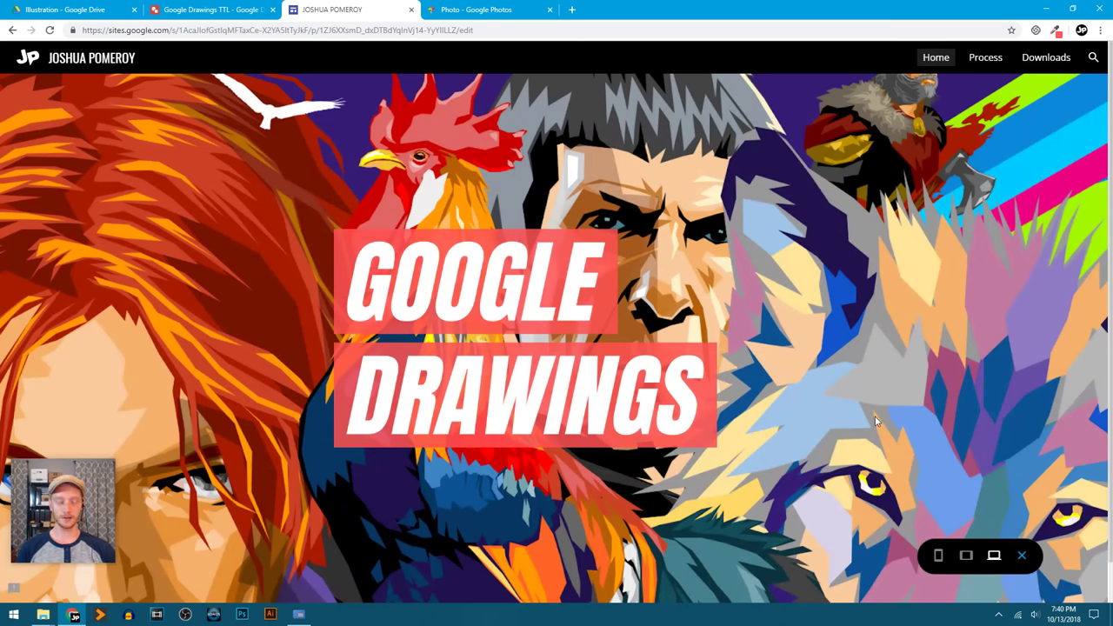
Preview the site at tablet width, then phone width, scrolling through the phone view.
click(965, 556)
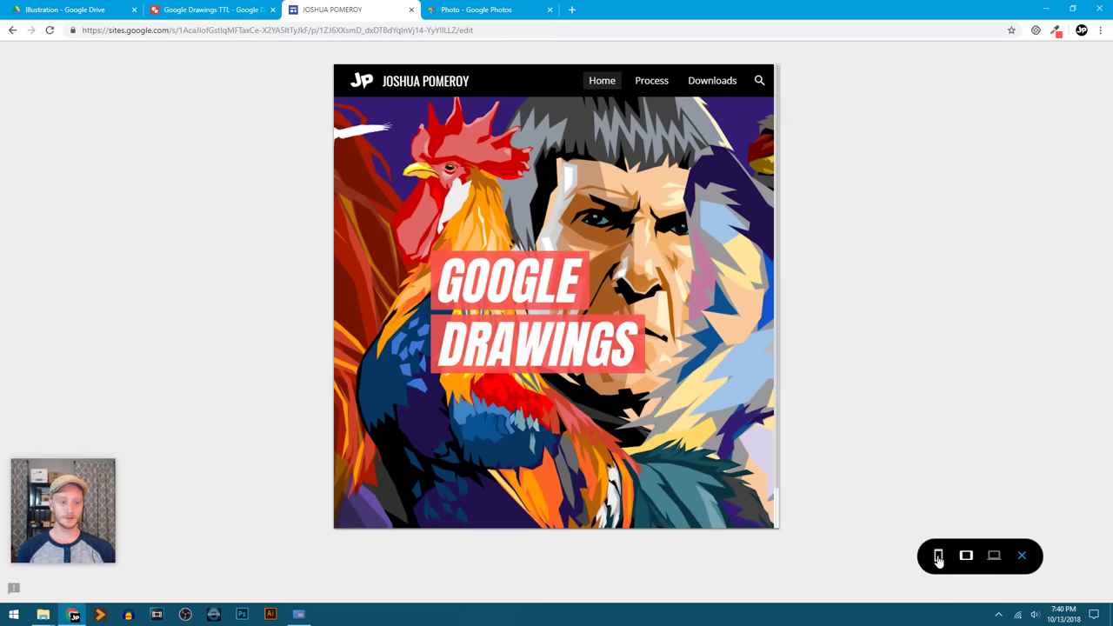
click(938, 557)
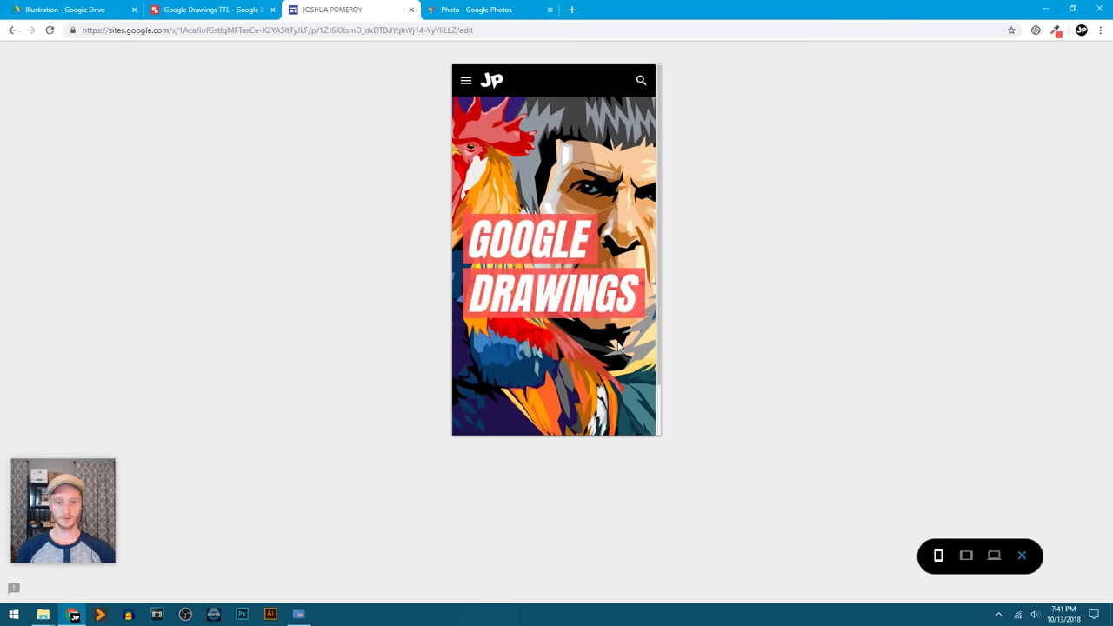
scroll(617, 348, down, 1)
scroll(618, 348, up, 1)
scroll(619, 339, down, 1)
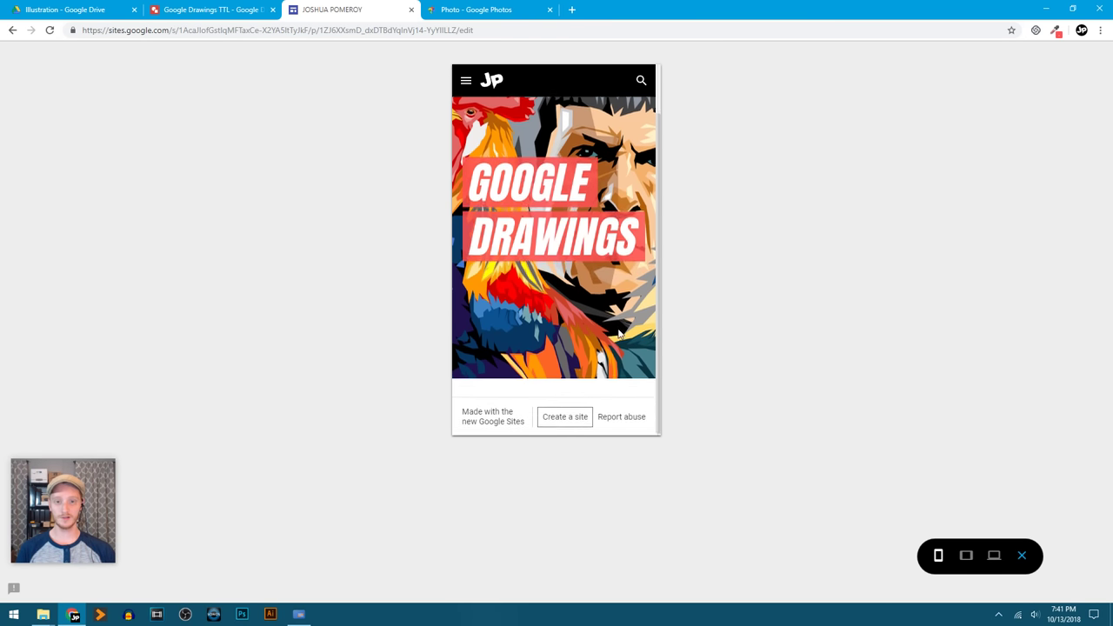
scroll(617, 336, up, 1)
scroll(617, 337, down, 1)
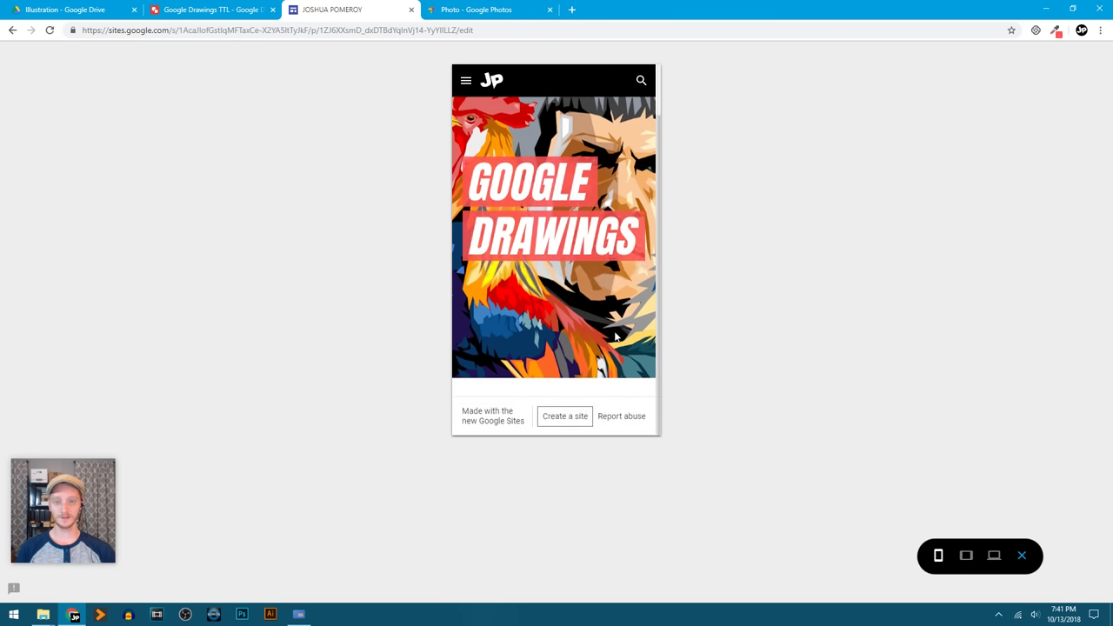
scroll(616, 336, up, 1)
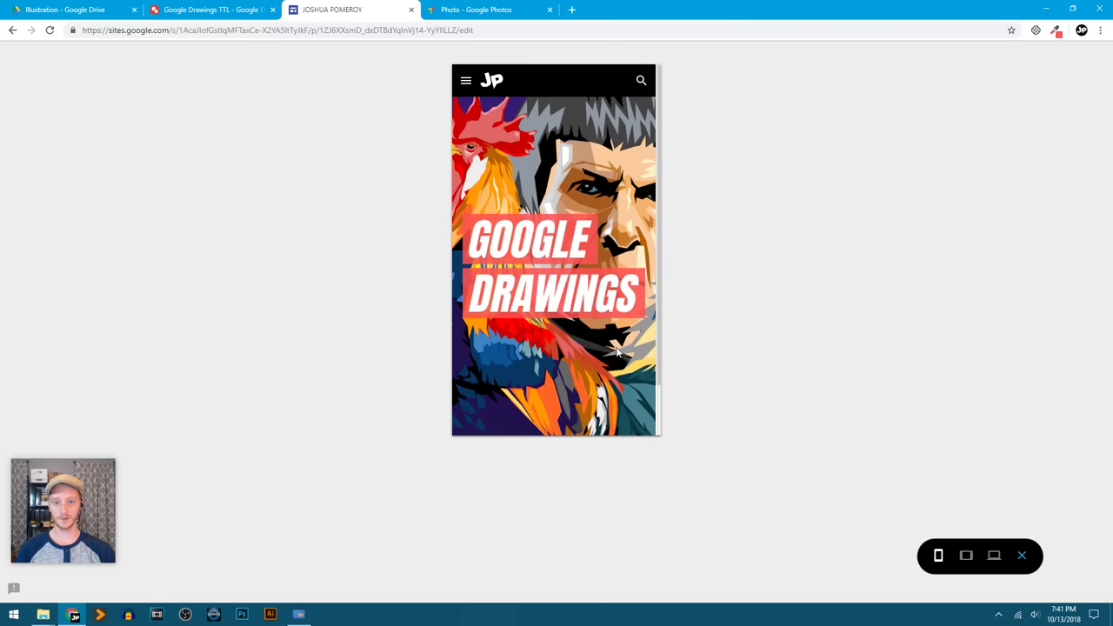
scroll(605, 350, down, 1)
scroll(613, 346, up, 1)
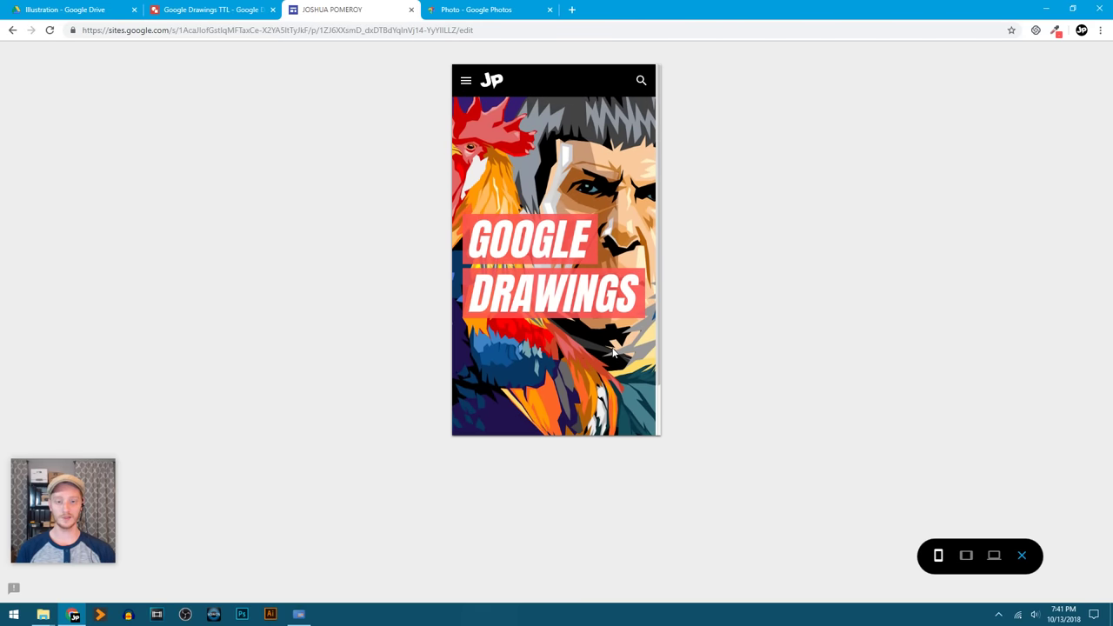
scroll(613, 346, down, 2)
scroll(613, 348, up, 1)
scroll(613, 347, up, 1)
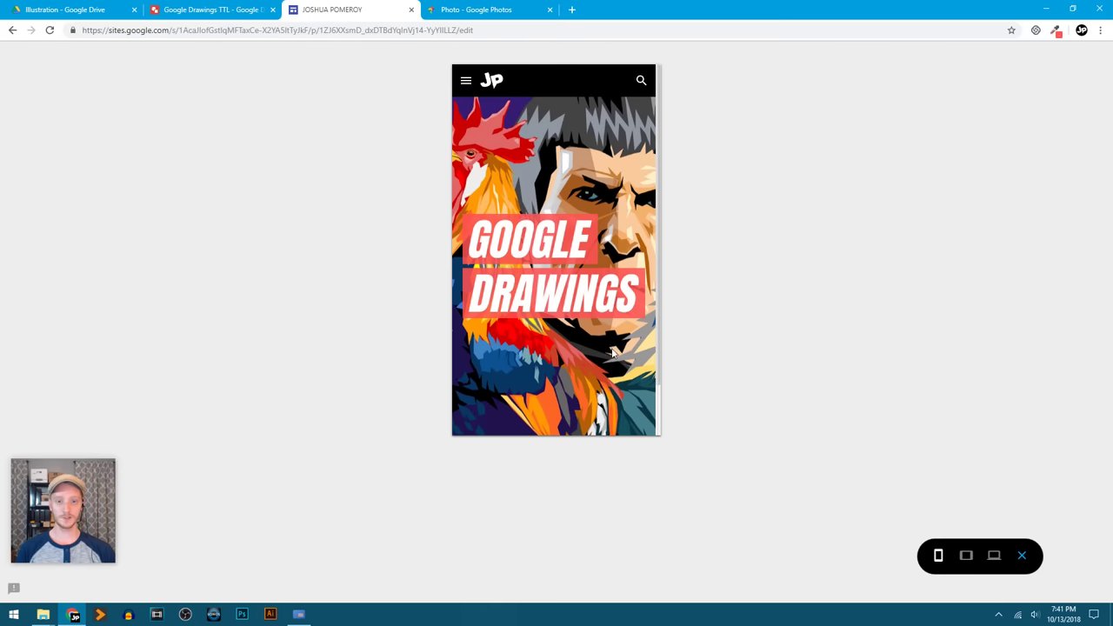
scroll(616, 339, down, 2)
scroll(617, 335, down, 1)
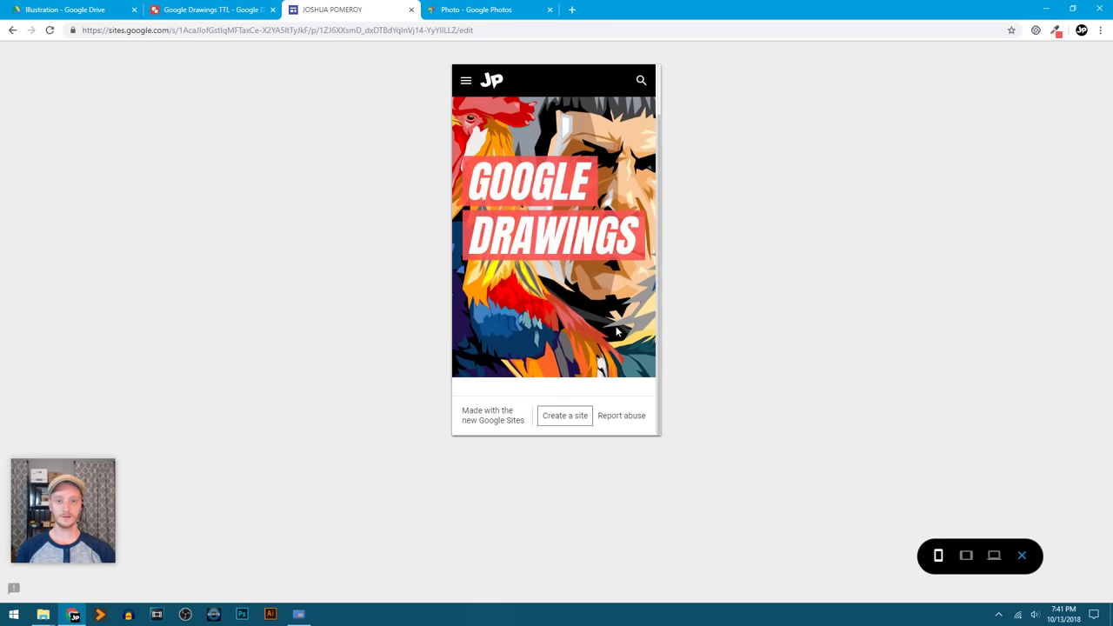
scroll(616, 330, up, 2)
scroll(618, 331, down, 1)
scroll(618, 331, up, 1)
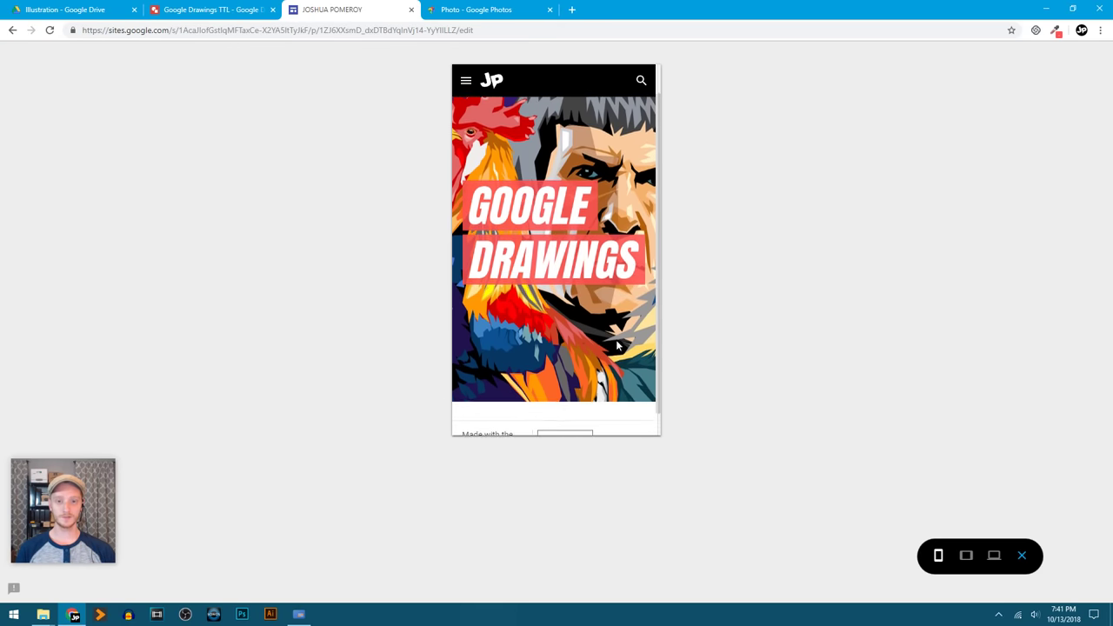
Preview at full desktop width, compare with the hand-drawn design sketch, then exit preview.
click(994, 556)
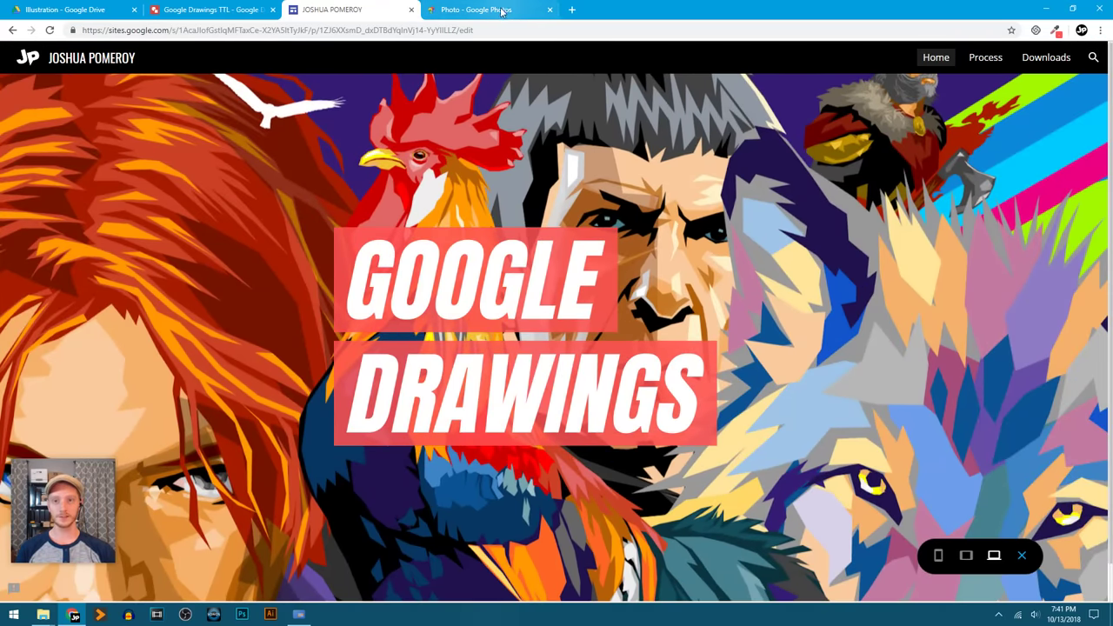
click(504, 10)
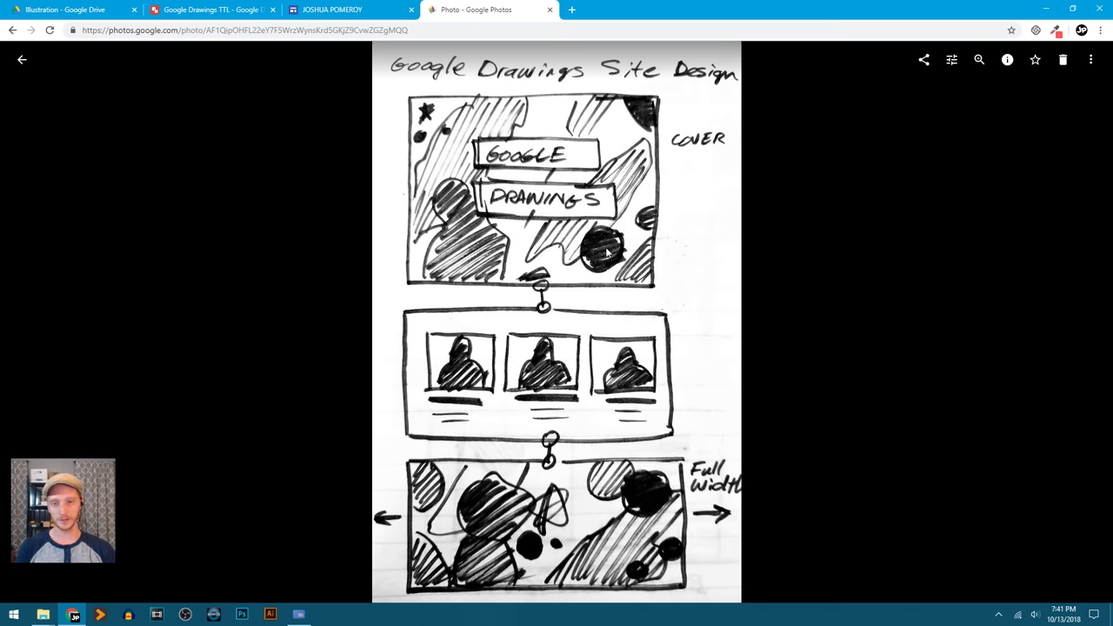
click(328, 11)
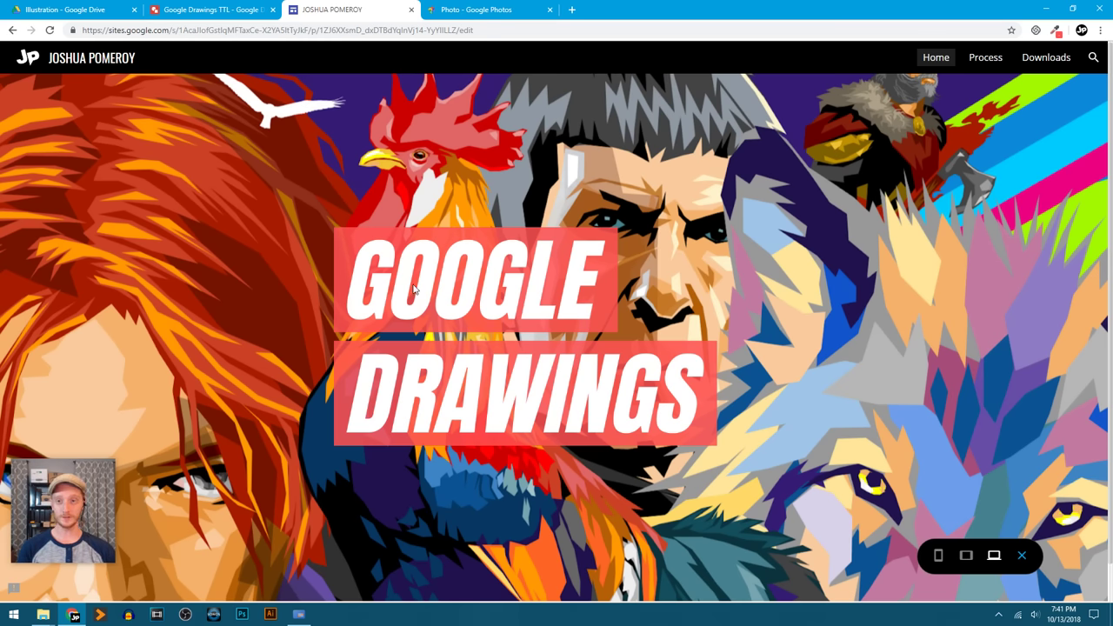
key(alt+Tab)
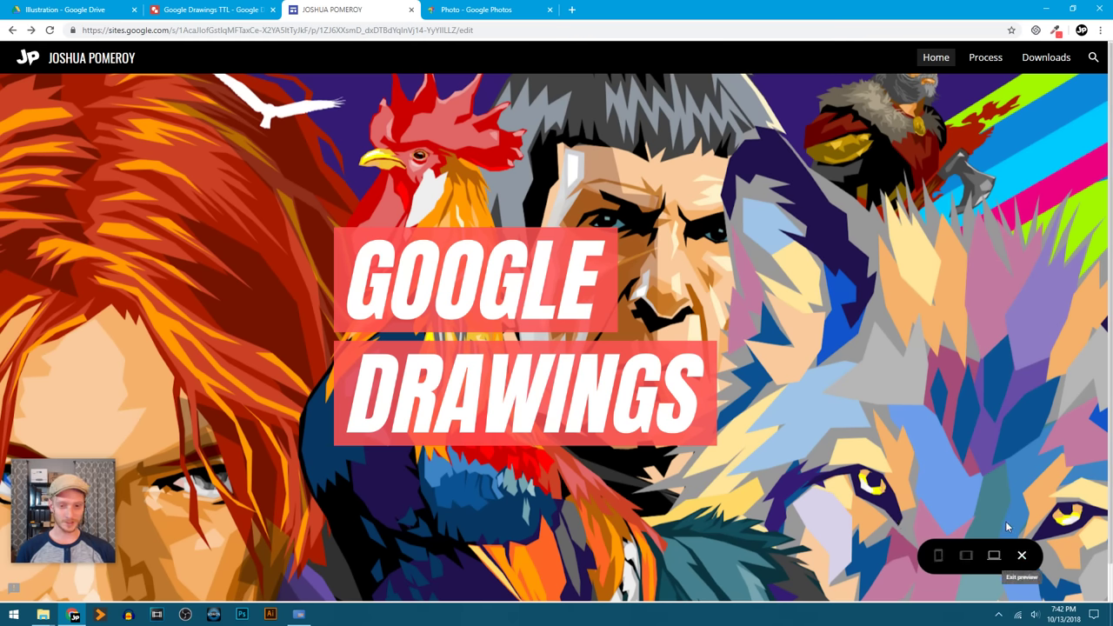
click(1022, 554)
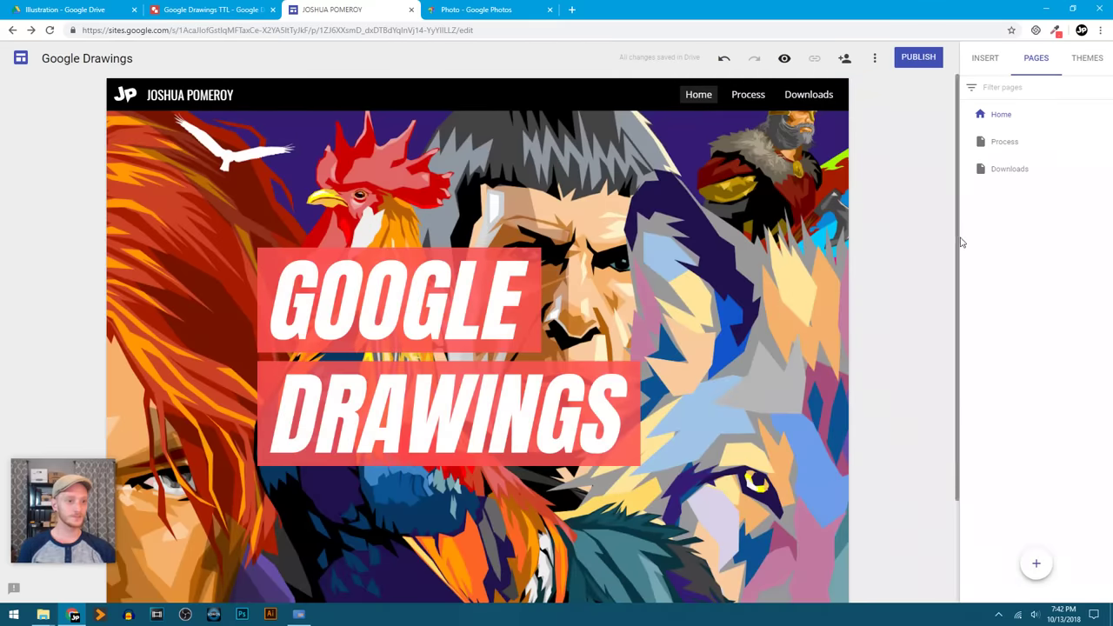
Scroll below the GOOGLE DRAWINGS cover and compare it with the site design sketch in Google Photos.
scroll(954, 281, down, 1)
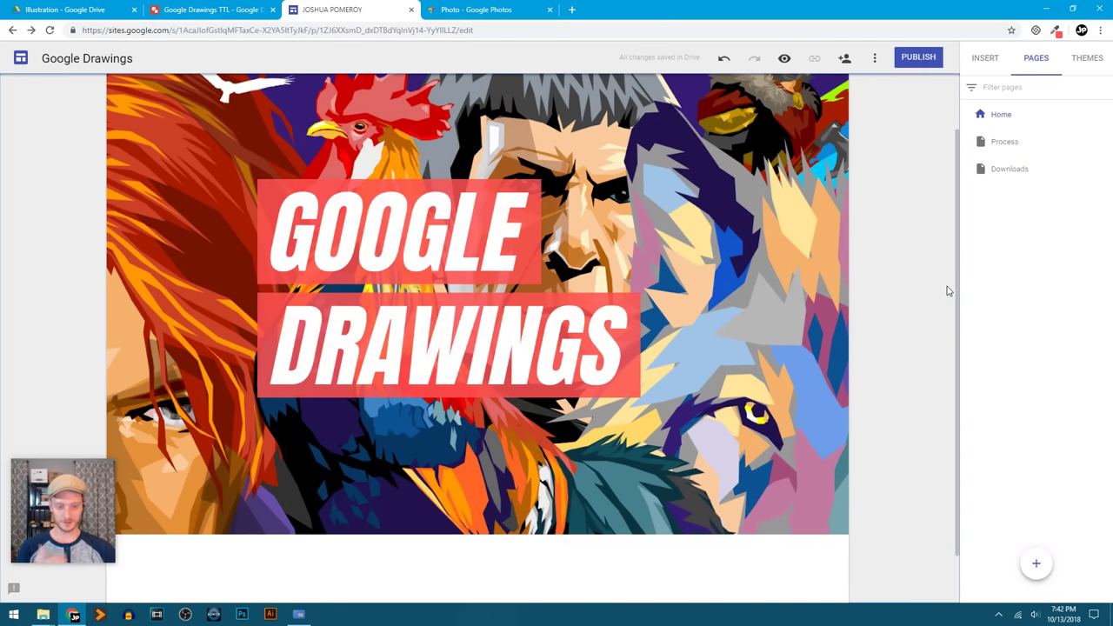
drag(958, 285, 952, 324)
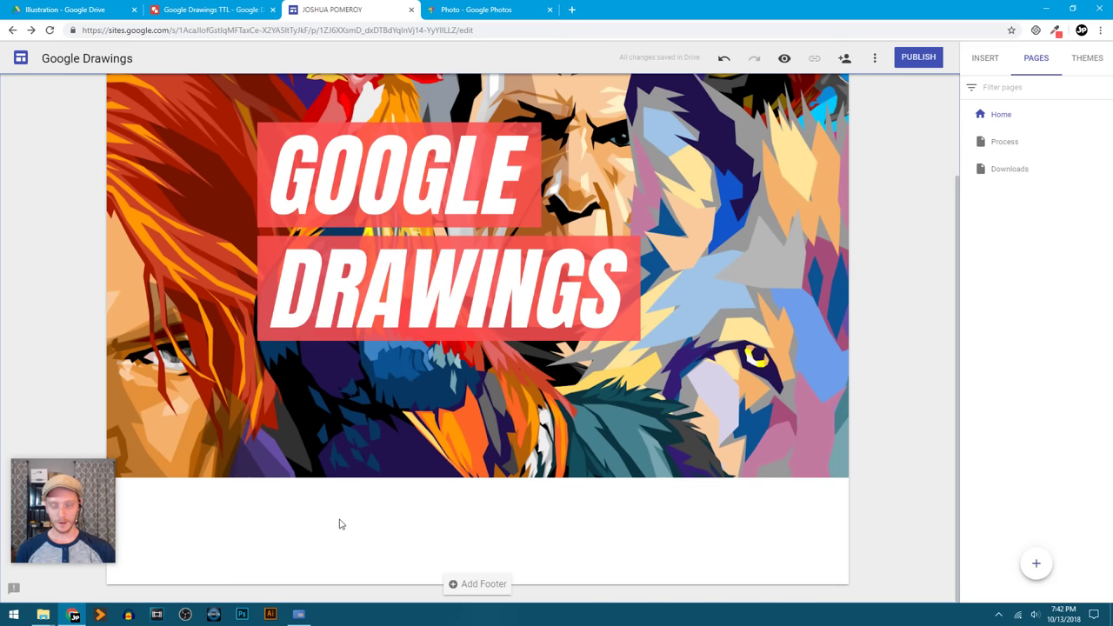
click(474, 9)
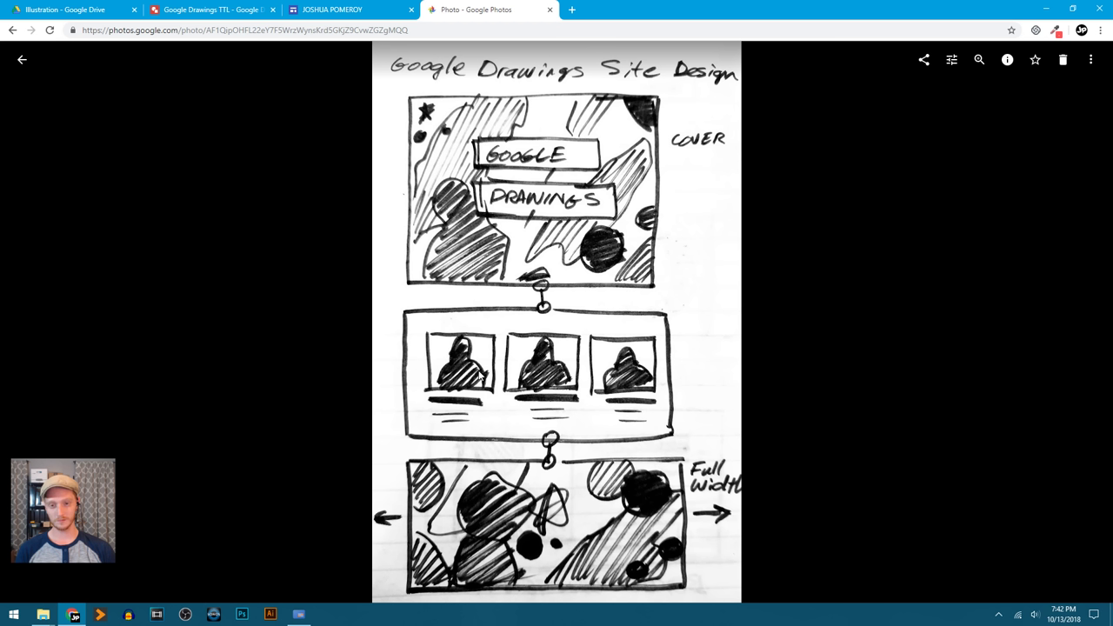
click(333, 8)
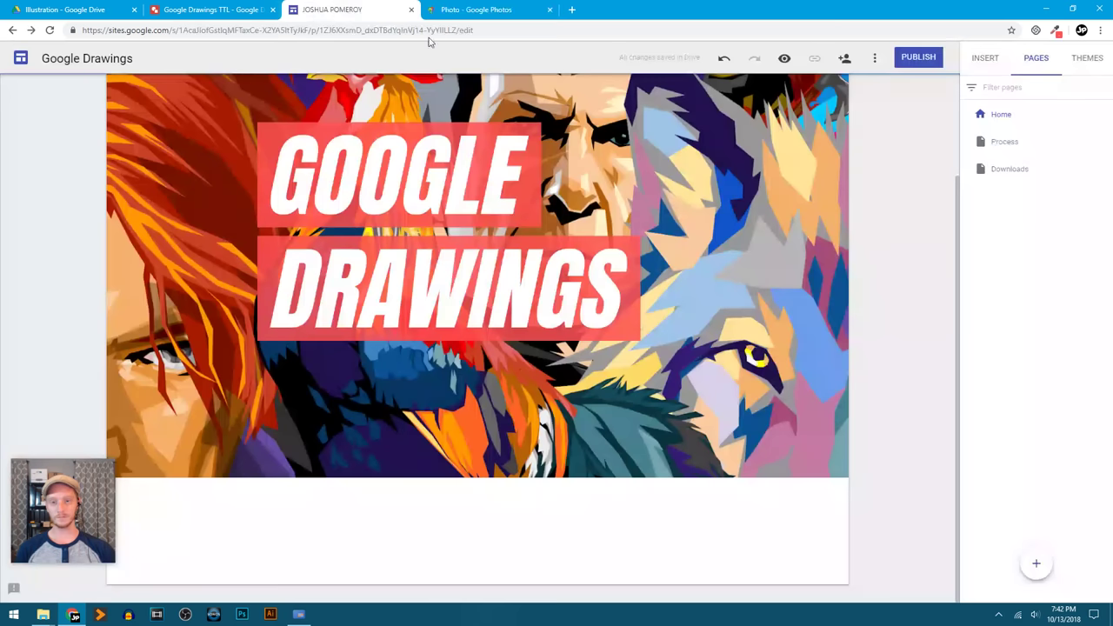
click(986, 61)
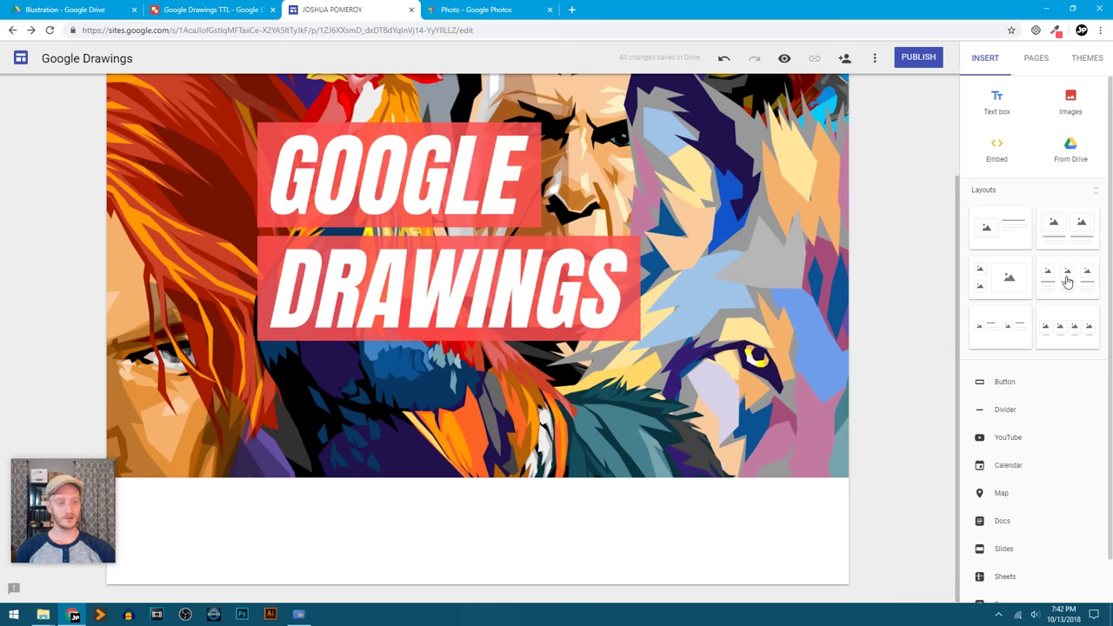
drag(1057, 291, 430, 507)
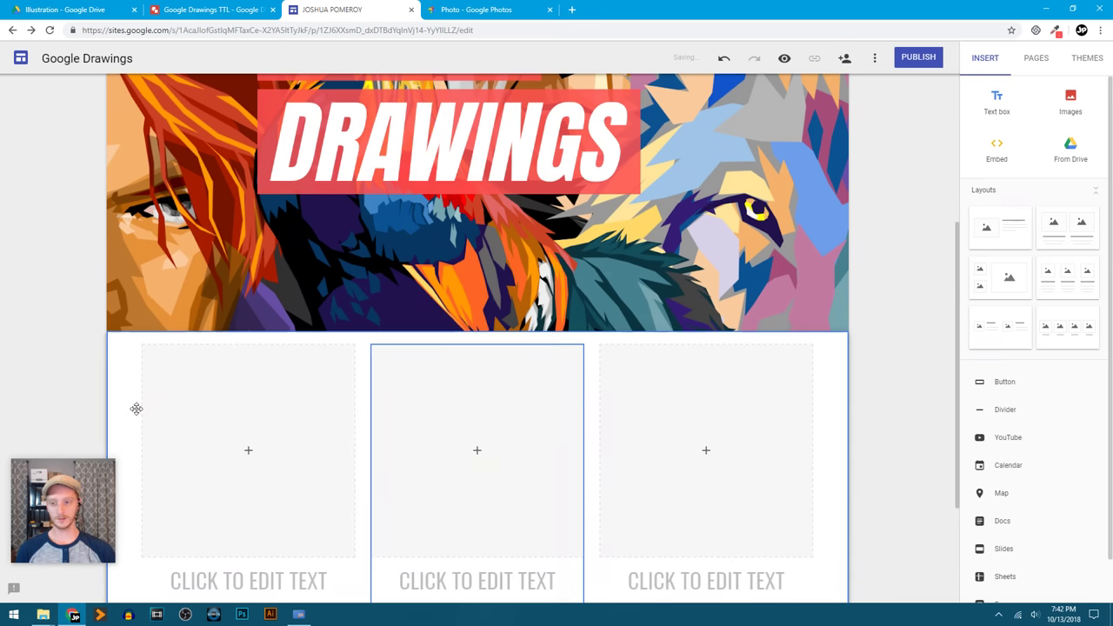
scroll(966, 360, down, 2)
scroll(959, 287, up, 1)
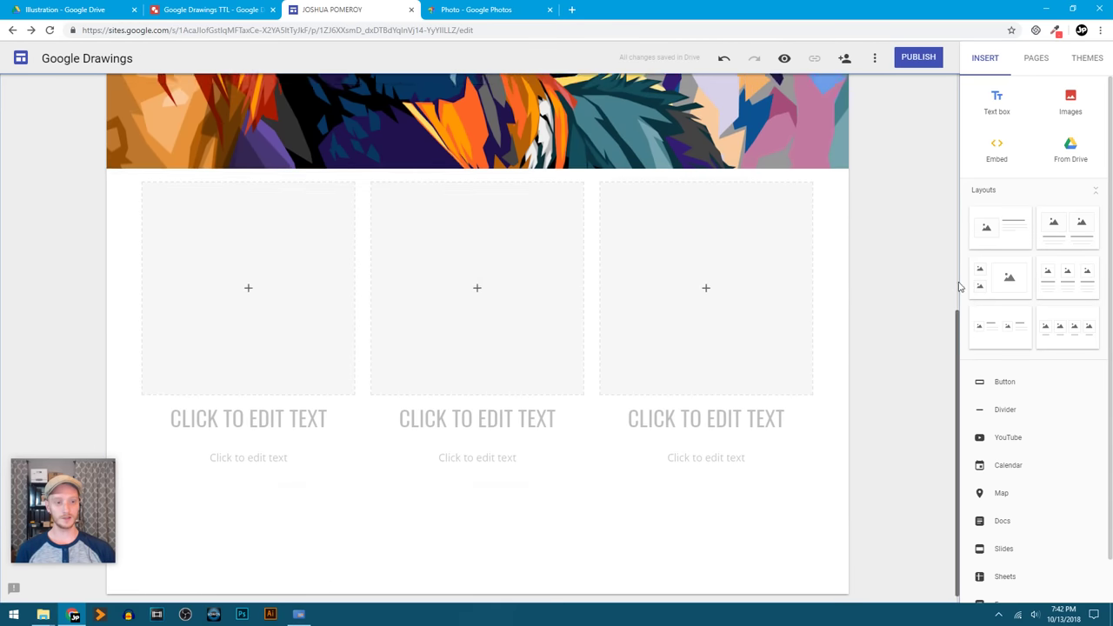
scroll(959, 287, up, 2)
scroll(947, 343, down, 2)
click(294, 346)
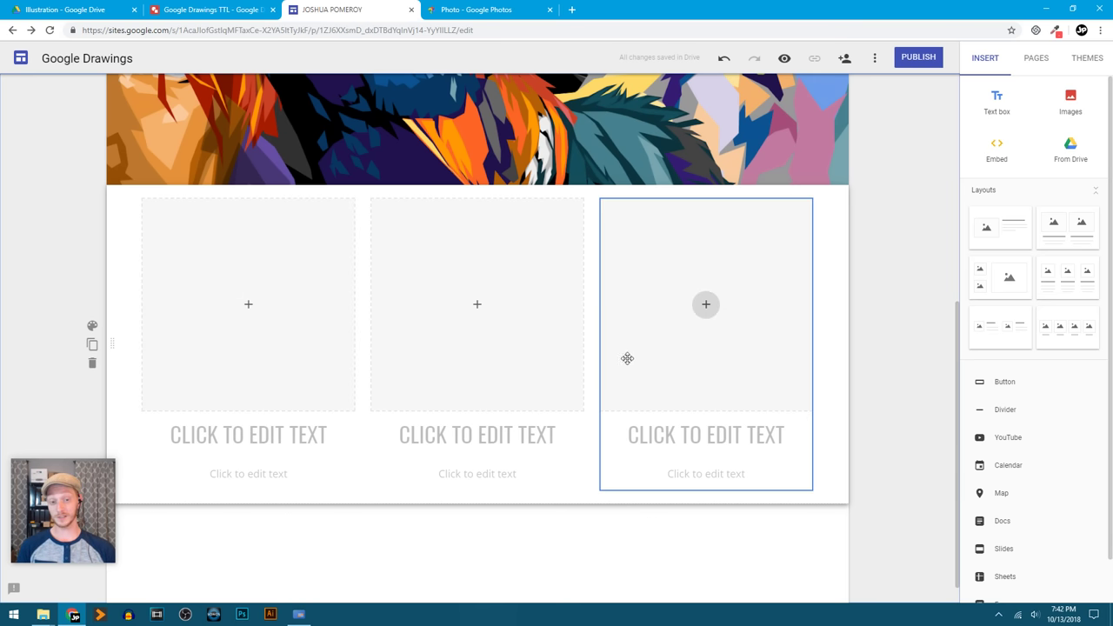
Upload the curly-haired woman illustration into the first column's image slot.
click(247, 305)
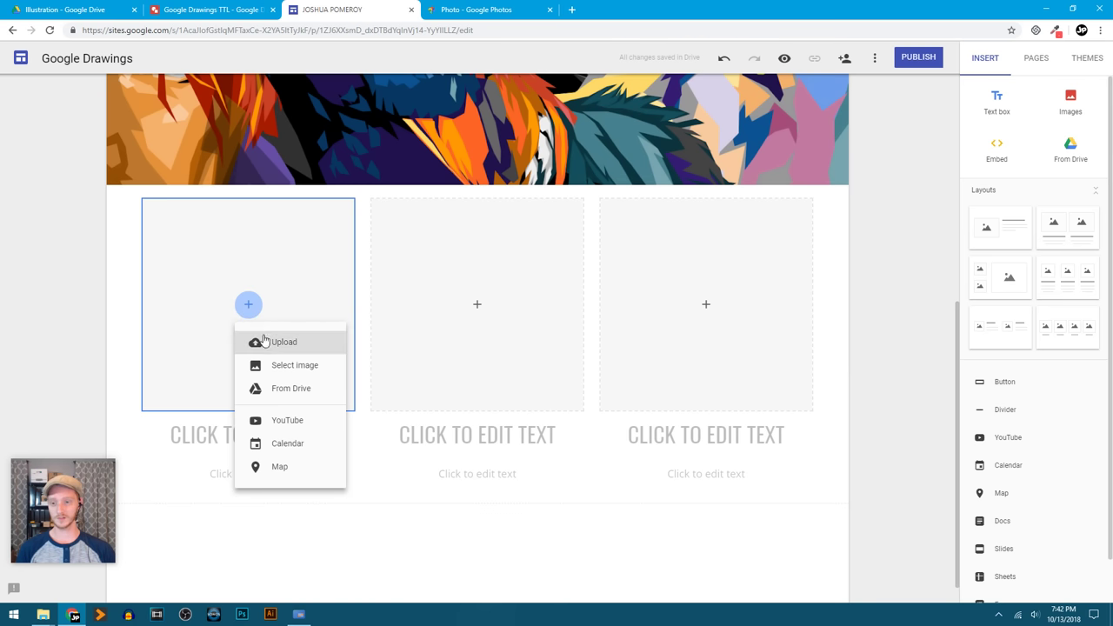
click(278, 347)
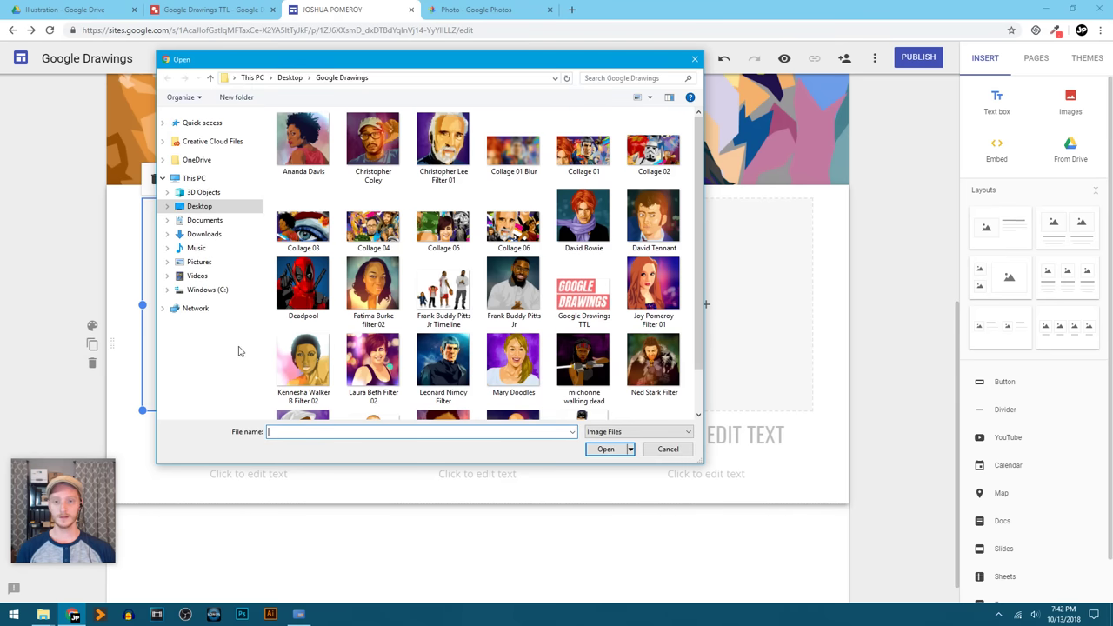
click(306, 155)
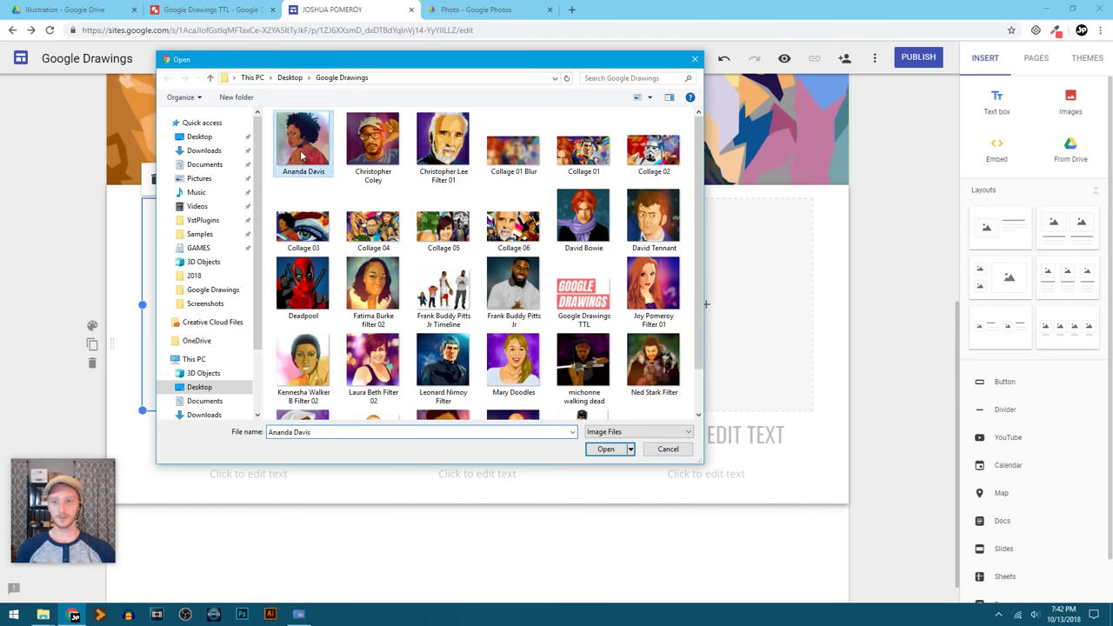
click(606, 449)
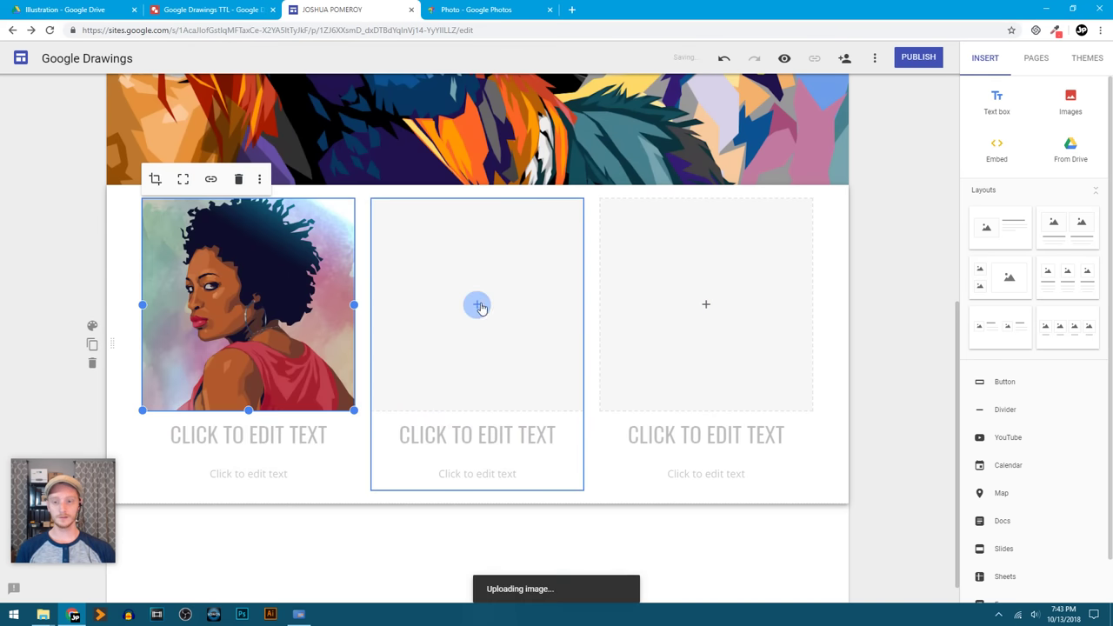
Upload the red-haired man illustration into the middle column's image slot.
click(477, 306)
click(512, 342)
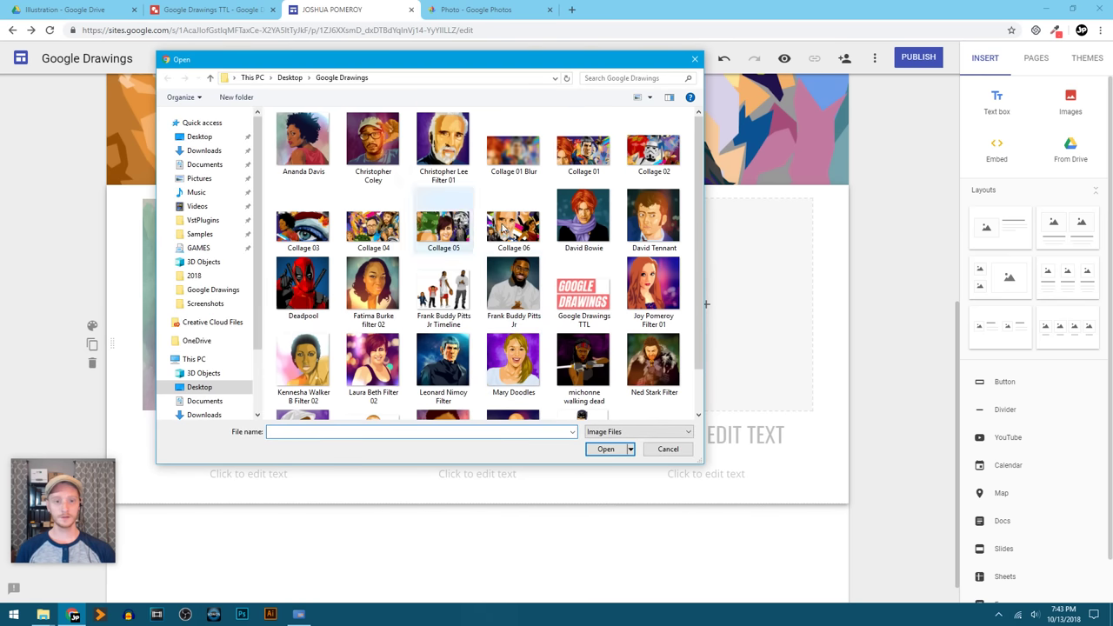
click(645, 233)
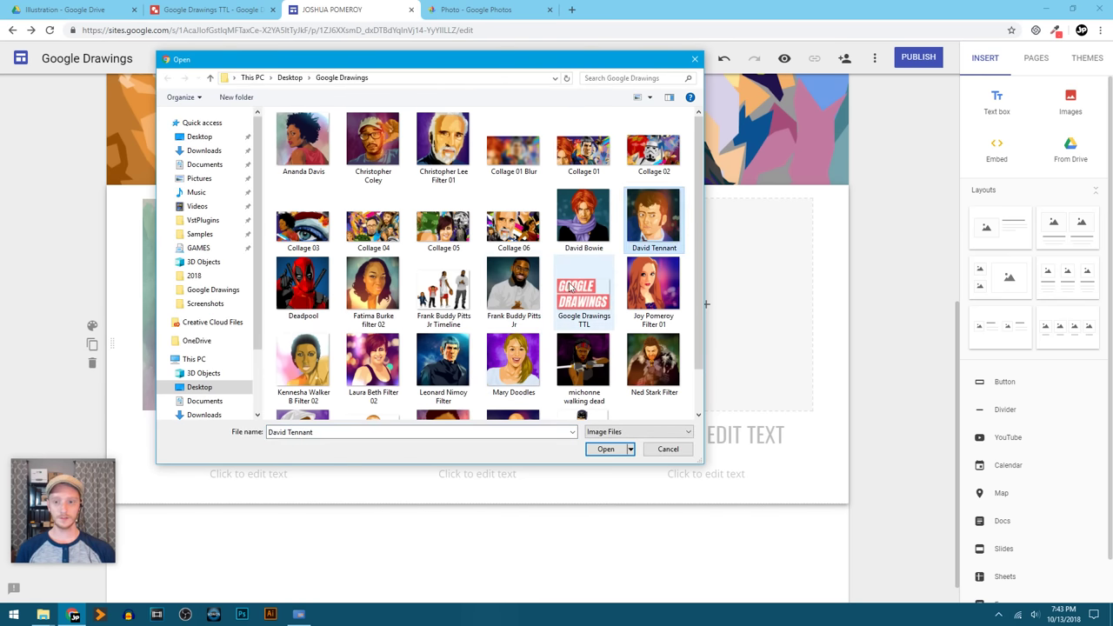
click(573, 224)
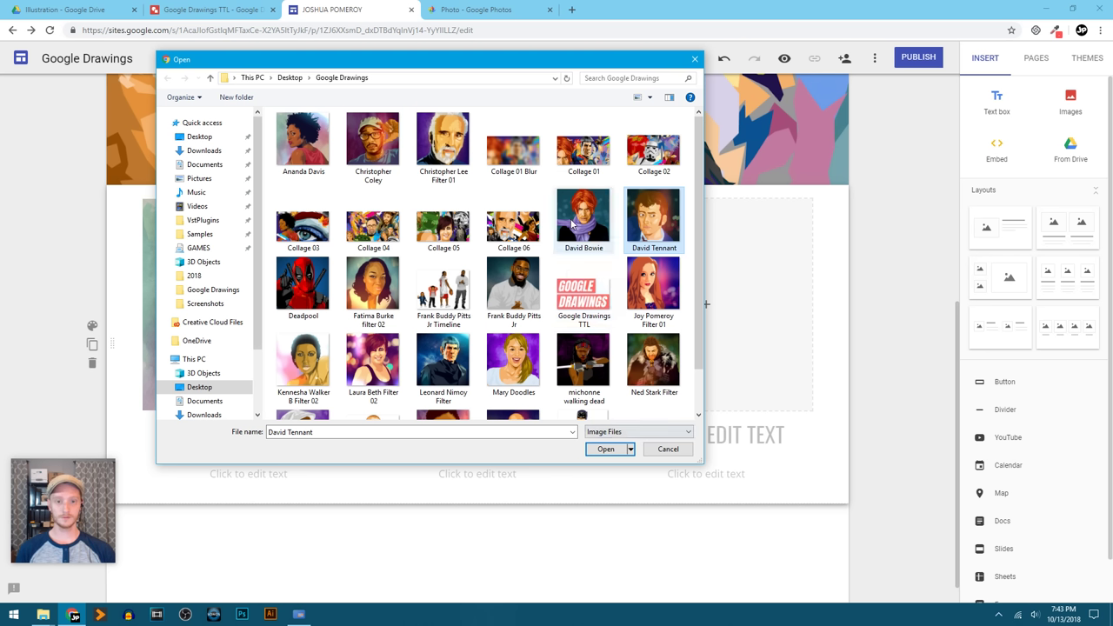
click(607, 451)
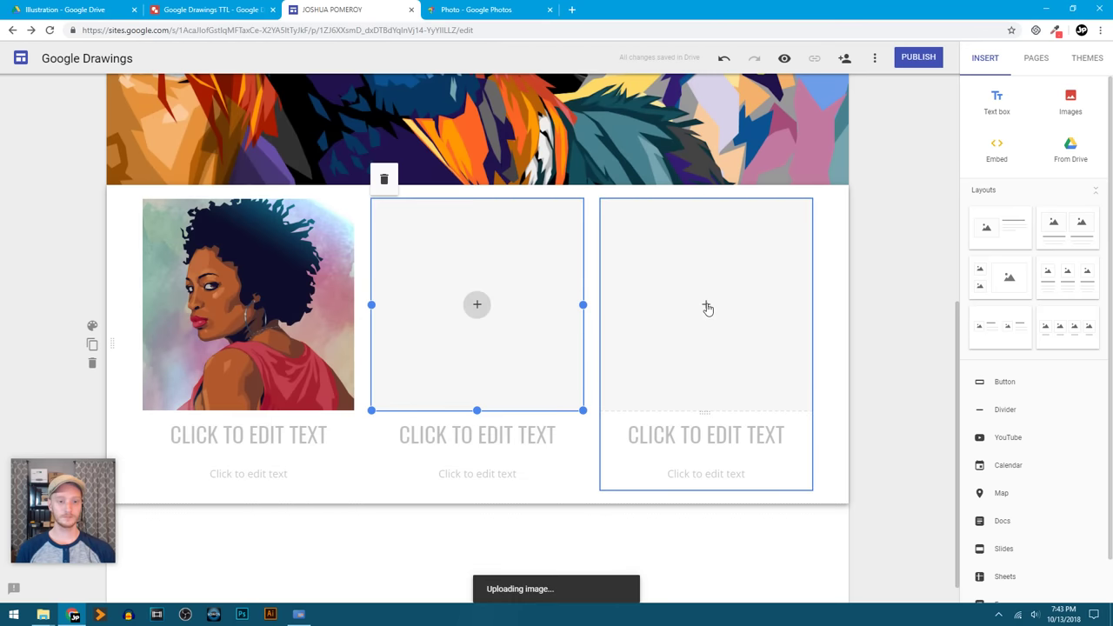
Upload the Deadpool illustration into the third column's image slot.
click(706, 304)
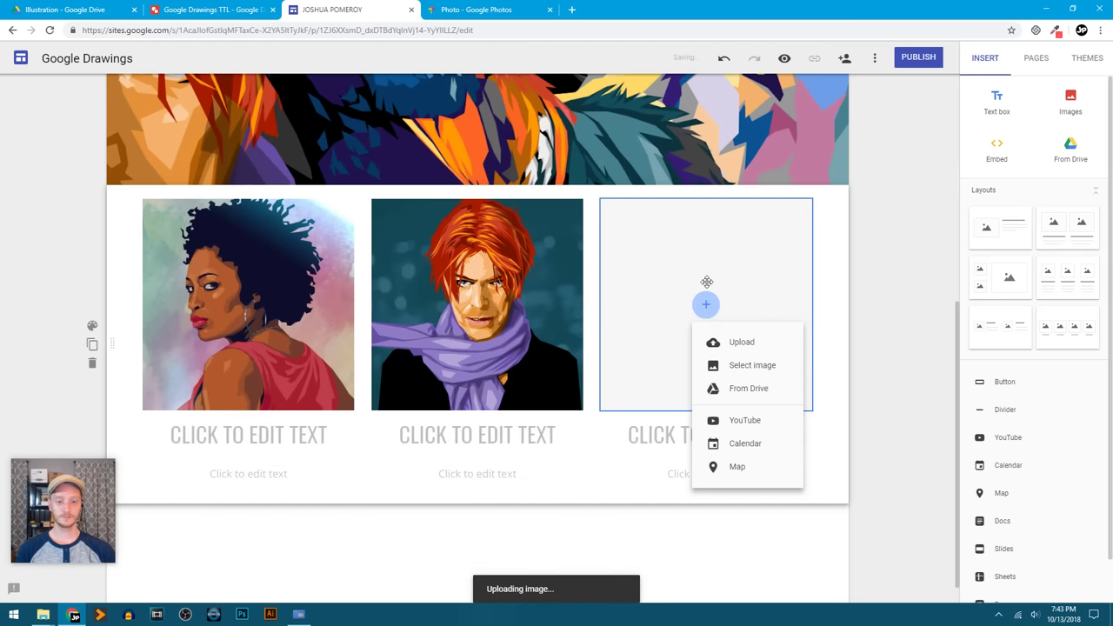
click(740, 344)
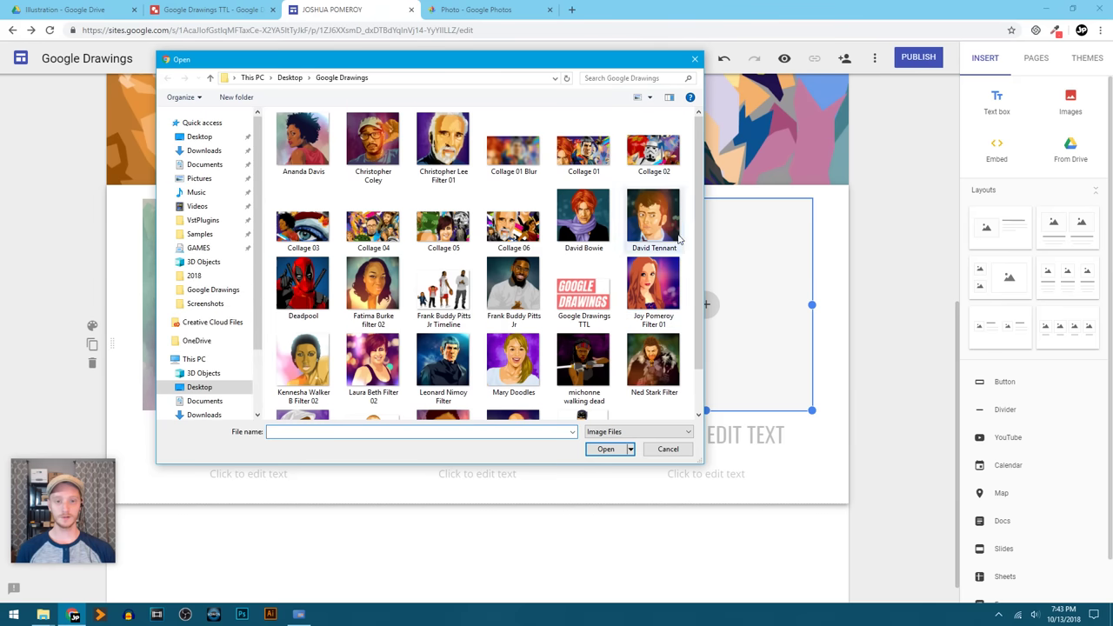
drag(700, 236, 693, 286)
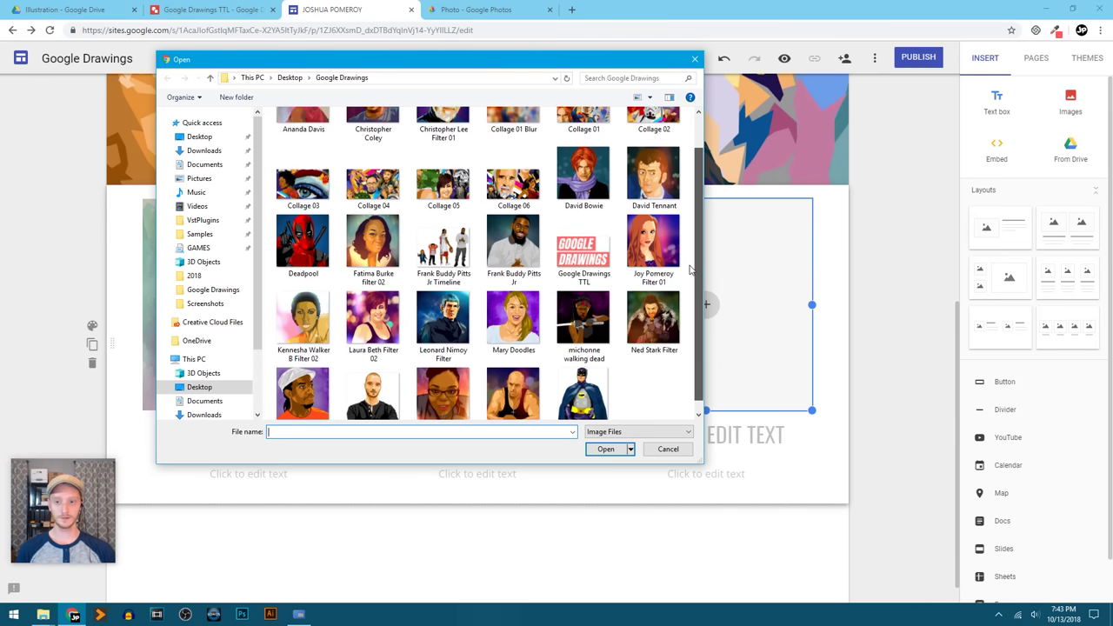
drag(693, 279, 690, 254)
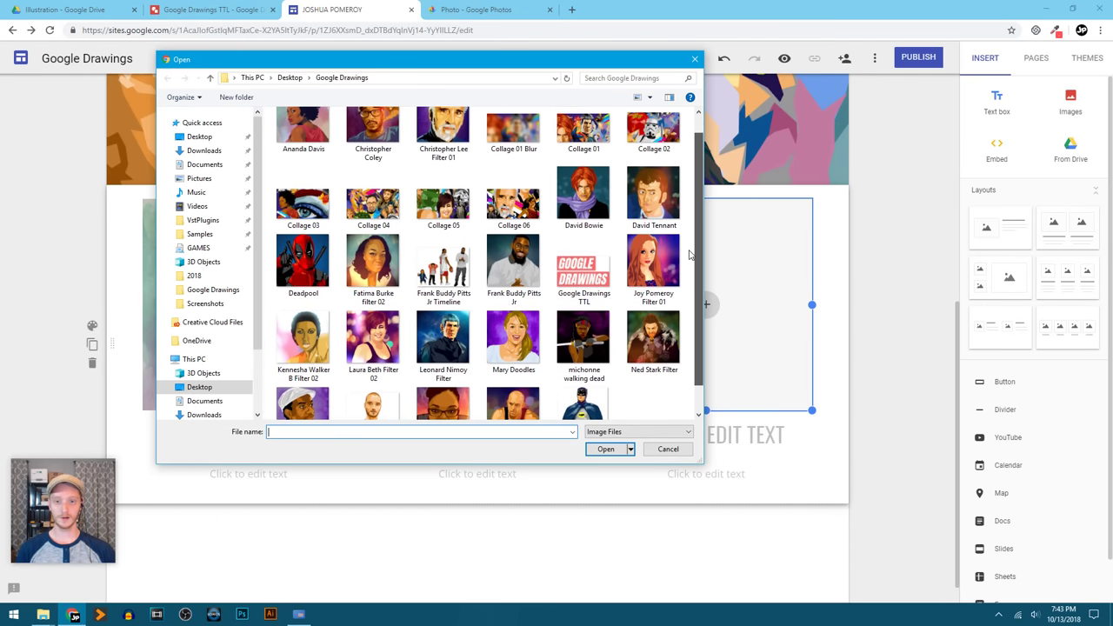
drag(689, 254, 687, 266)
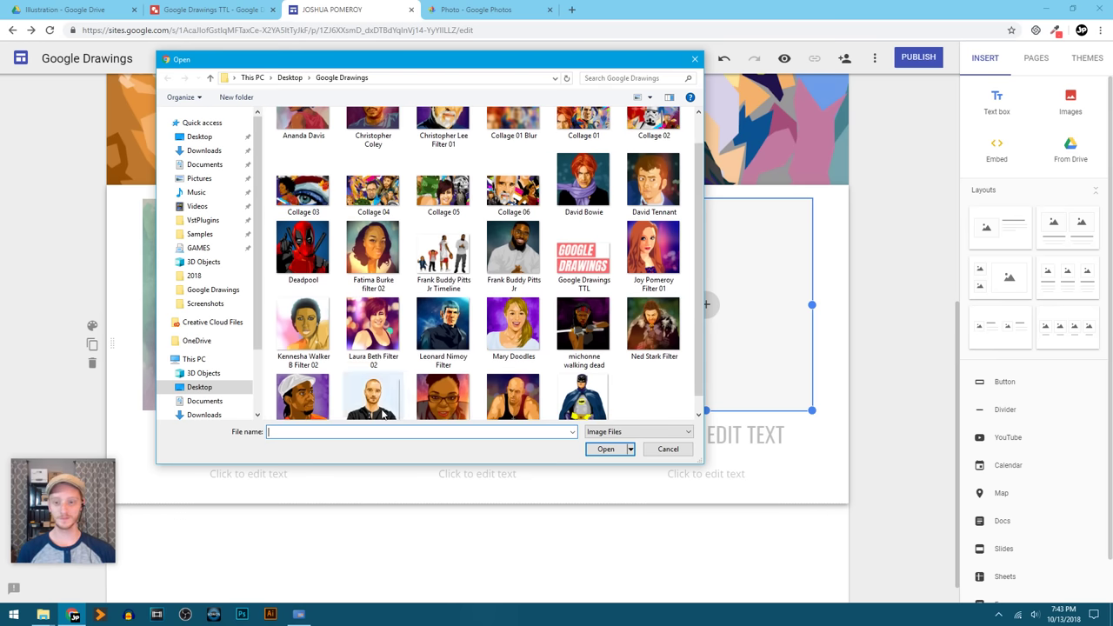
click(311, 262)
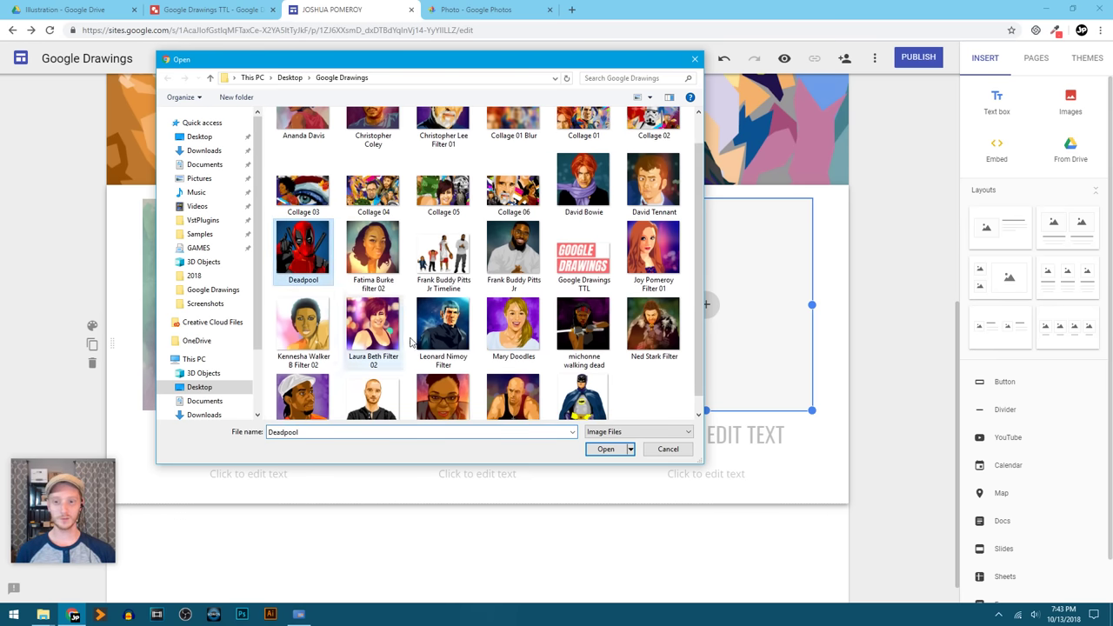
click(606, 449)
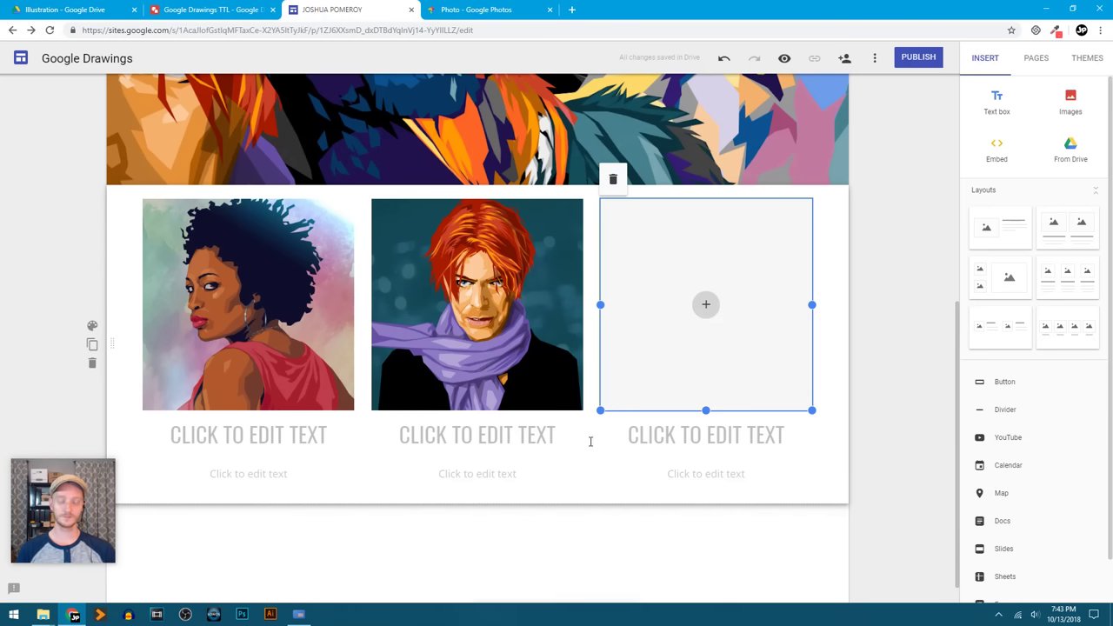
key(ctrl+v)
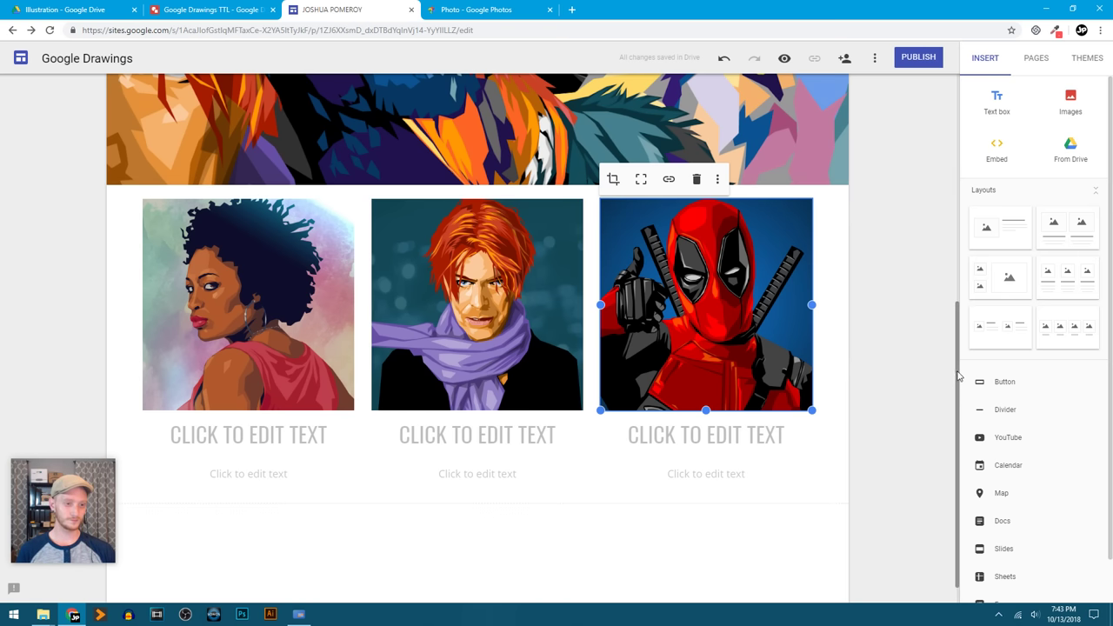
scroll(957, 375, up, 3)
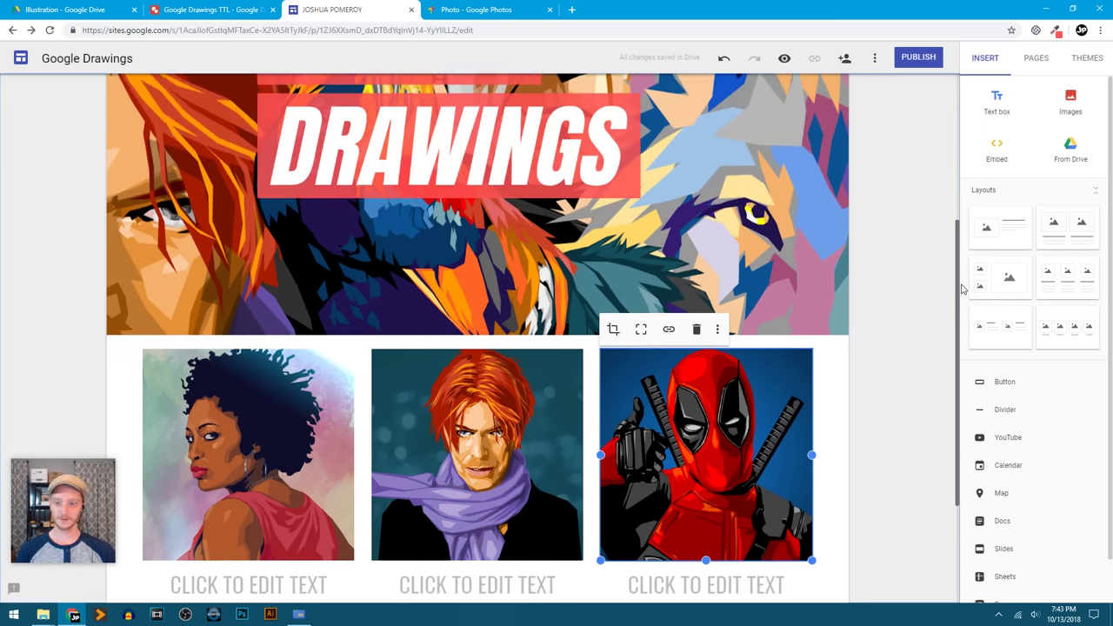
scroll(949, 367, down, 2)
scroll(950, 366, down, 1)
Write the first column's heading with the curly-haired woman's name, ending in DAVIS.
click(249, 449)
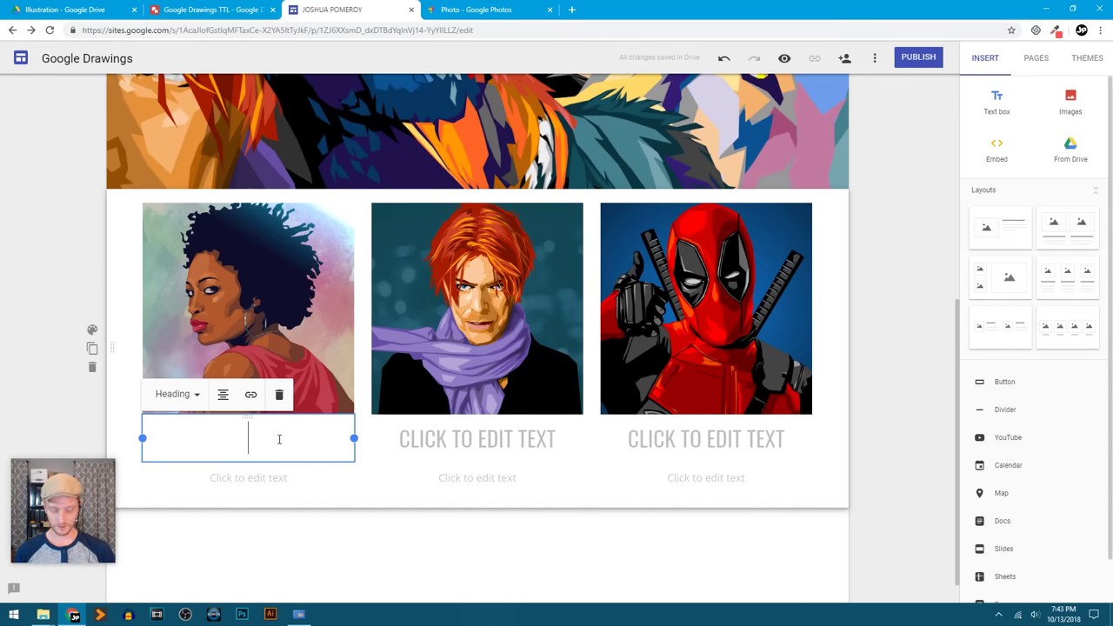
text(ANA)
key(BackSpace)
key(BackSpace)
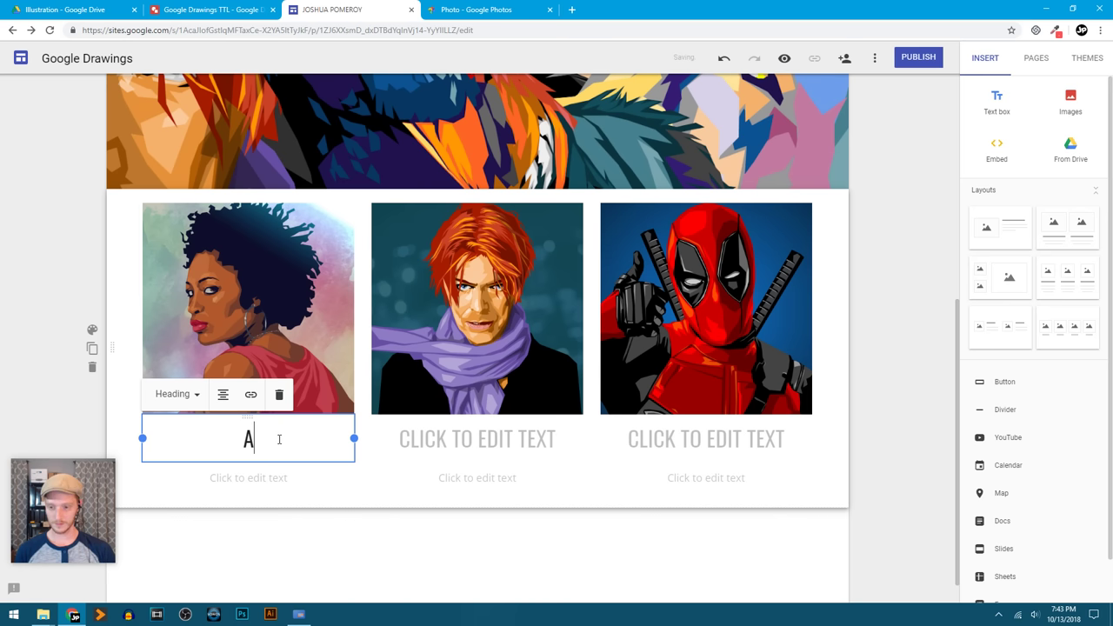
text(NNDA)
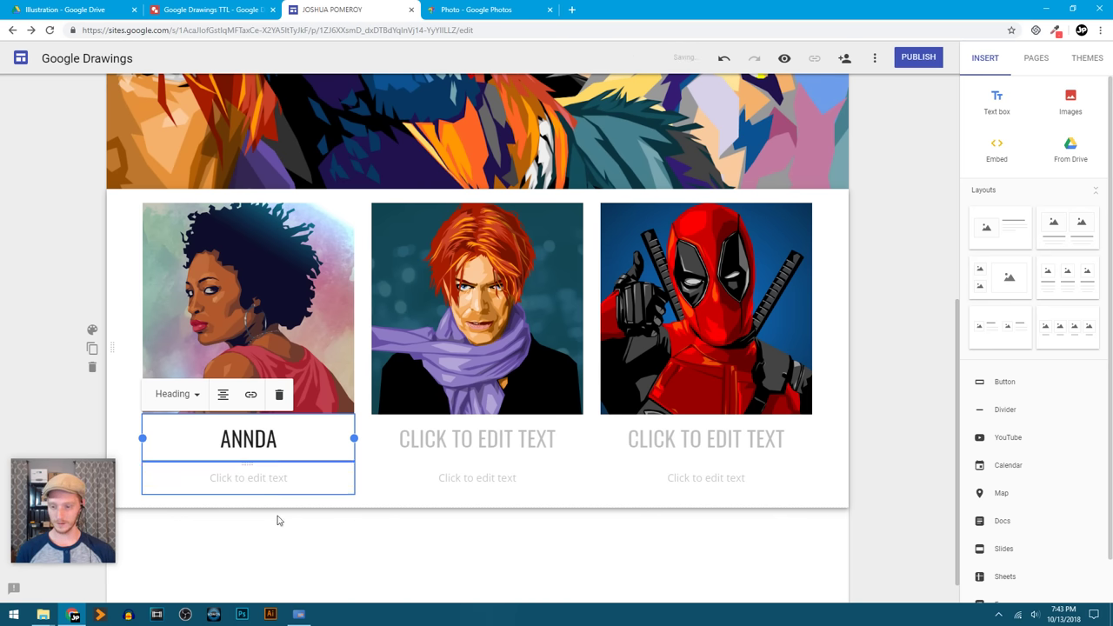
mouse_move(41, 600)
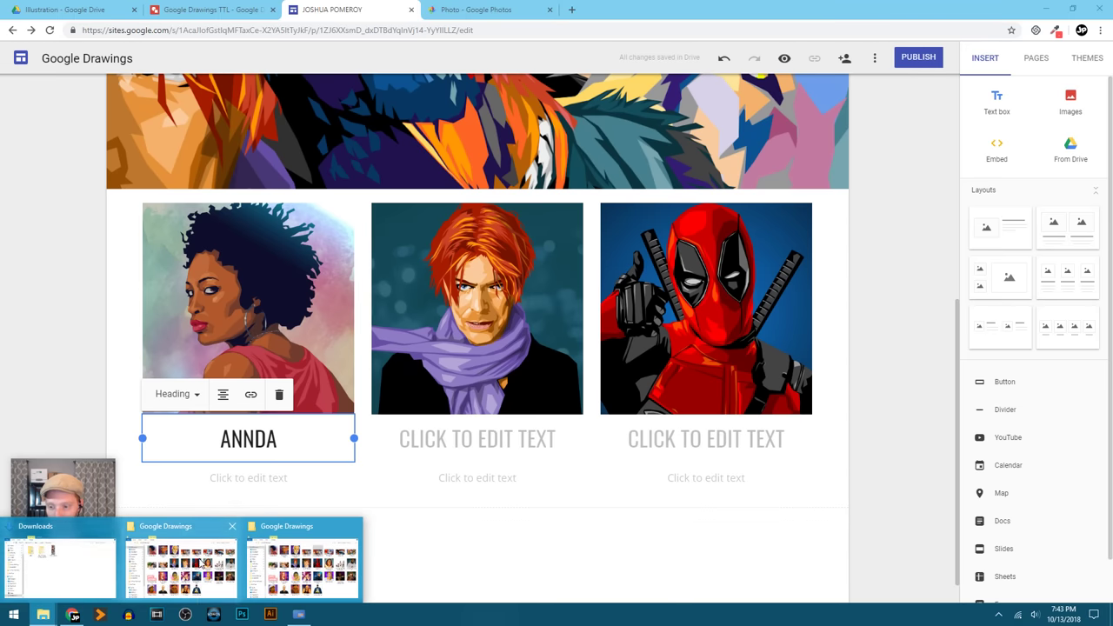
click(200, 565)
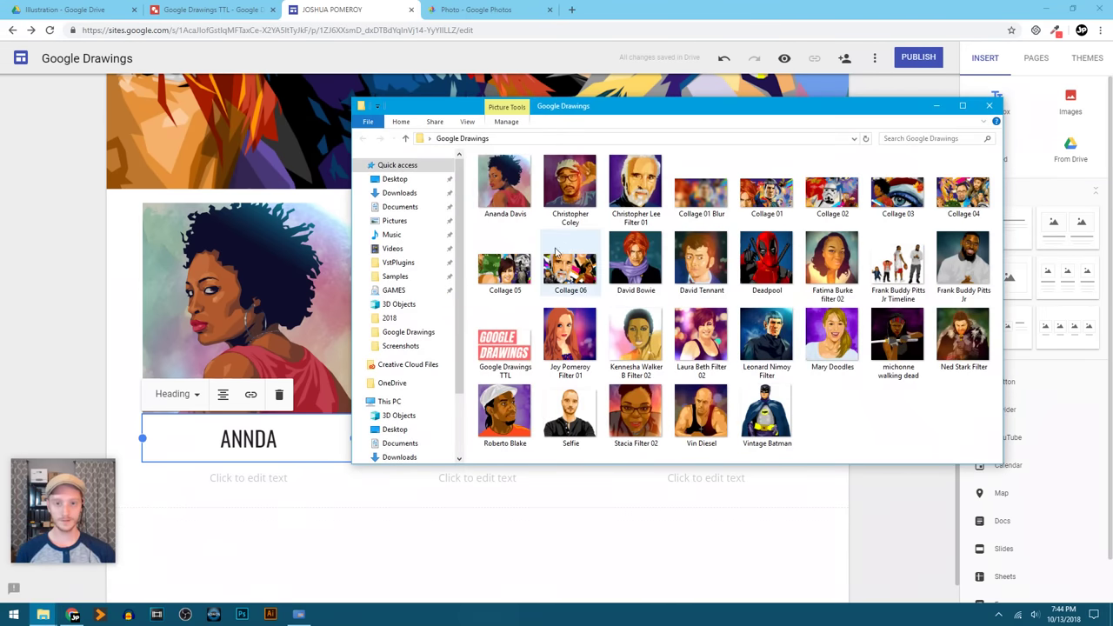
click(294, 445)
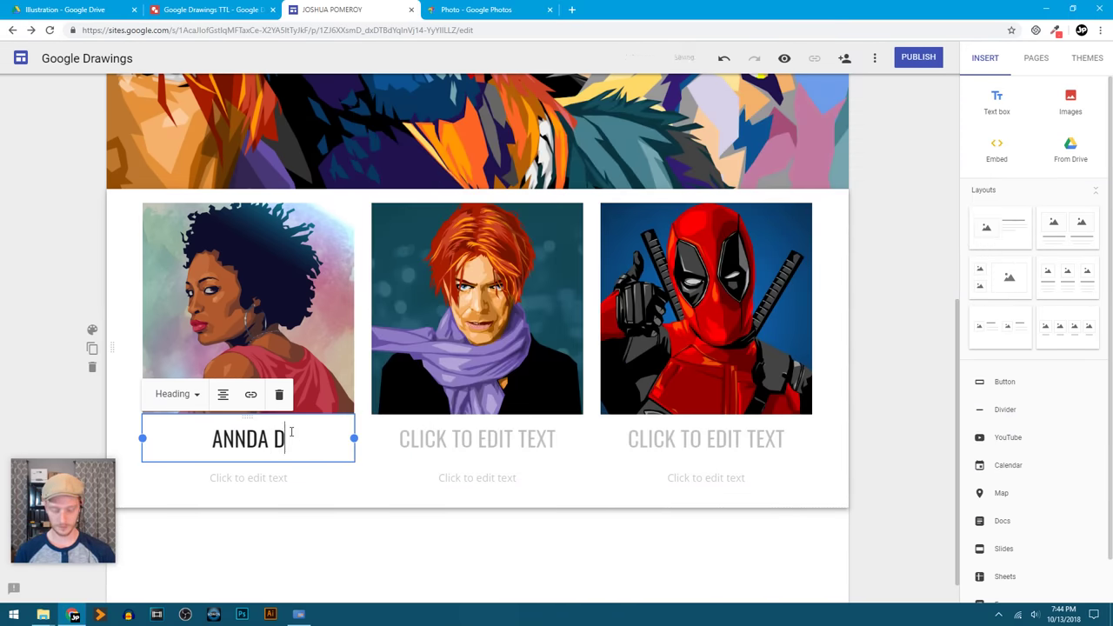
Title the middle column's heading DAVID BOWIE.
click(517, 439)
text(DAVID BO)
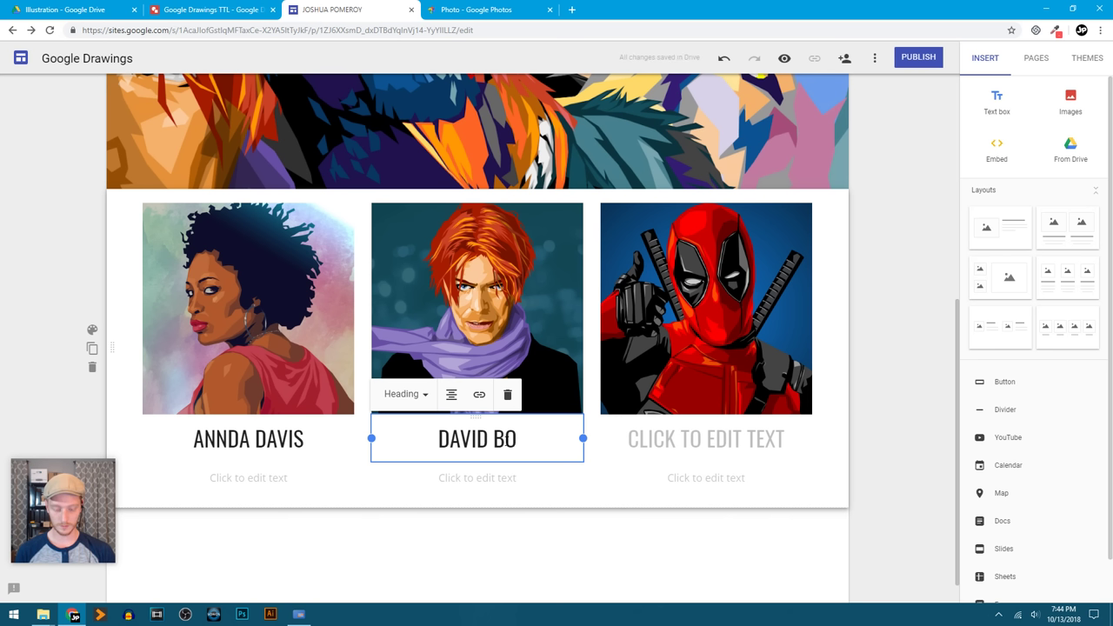
text(WIE)
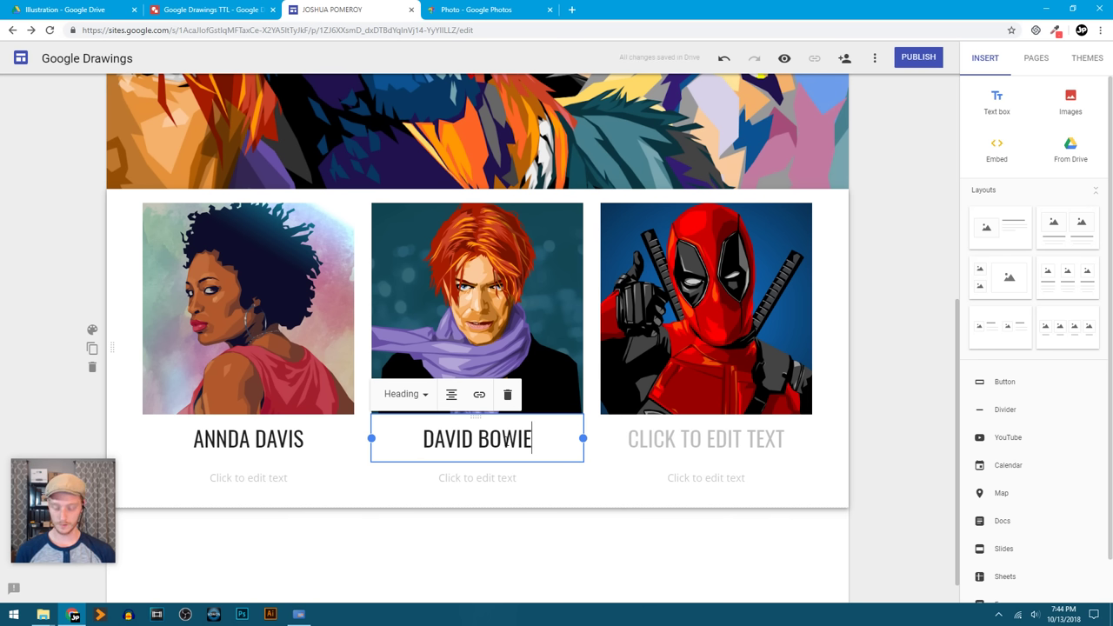
key(alt+Tab)
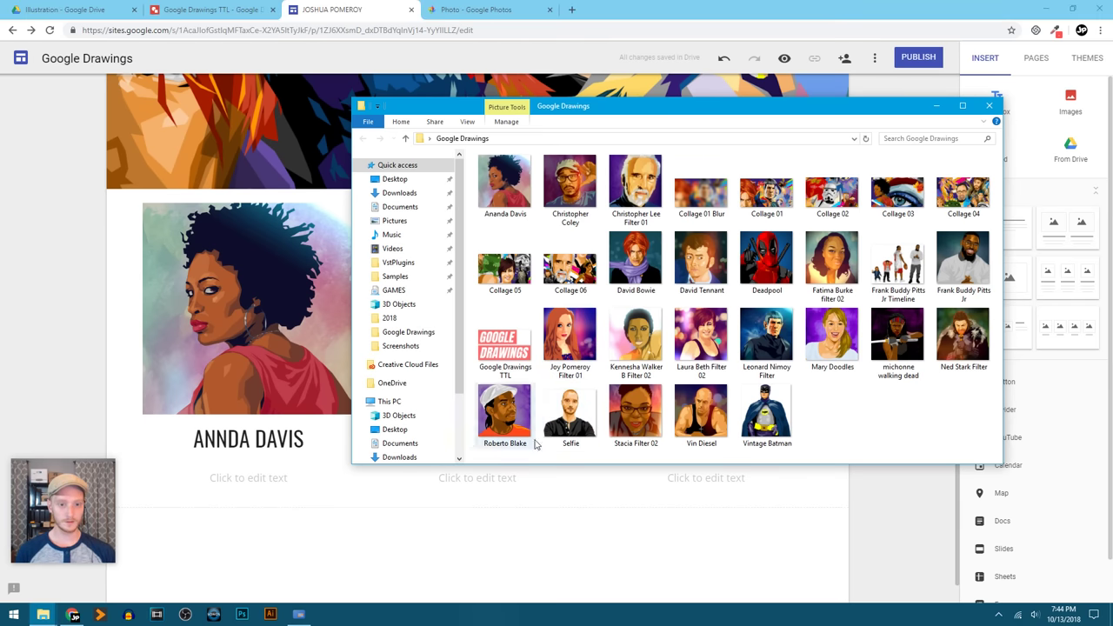
click(718, 500)
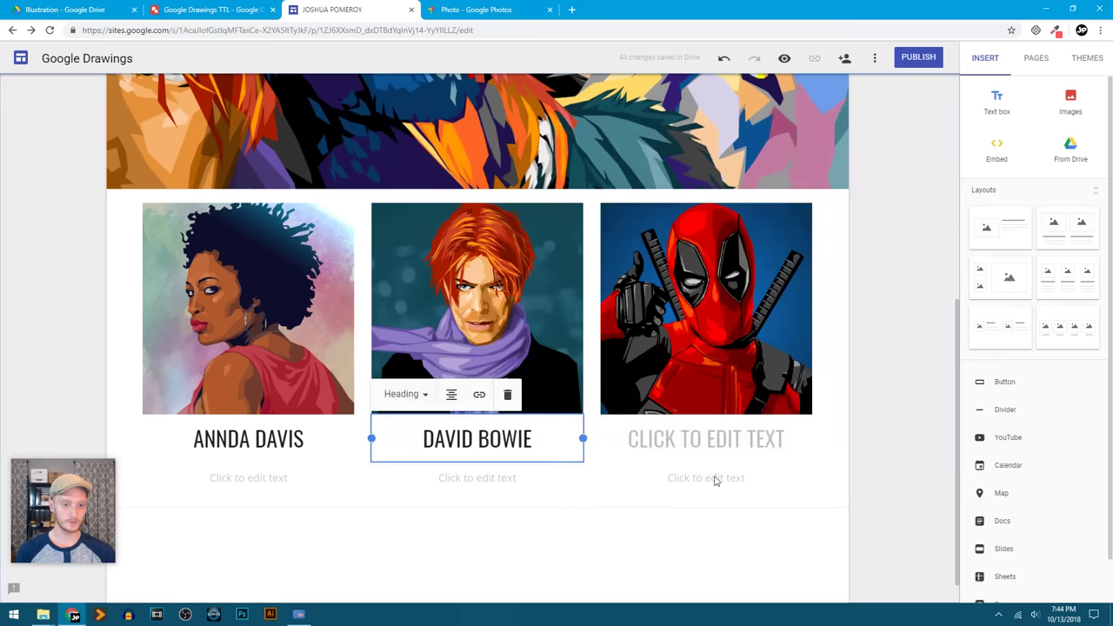
Title the third column's heading DEADPOOL, correcting the typo DADPOOL.
click(723, 440)
text(D)
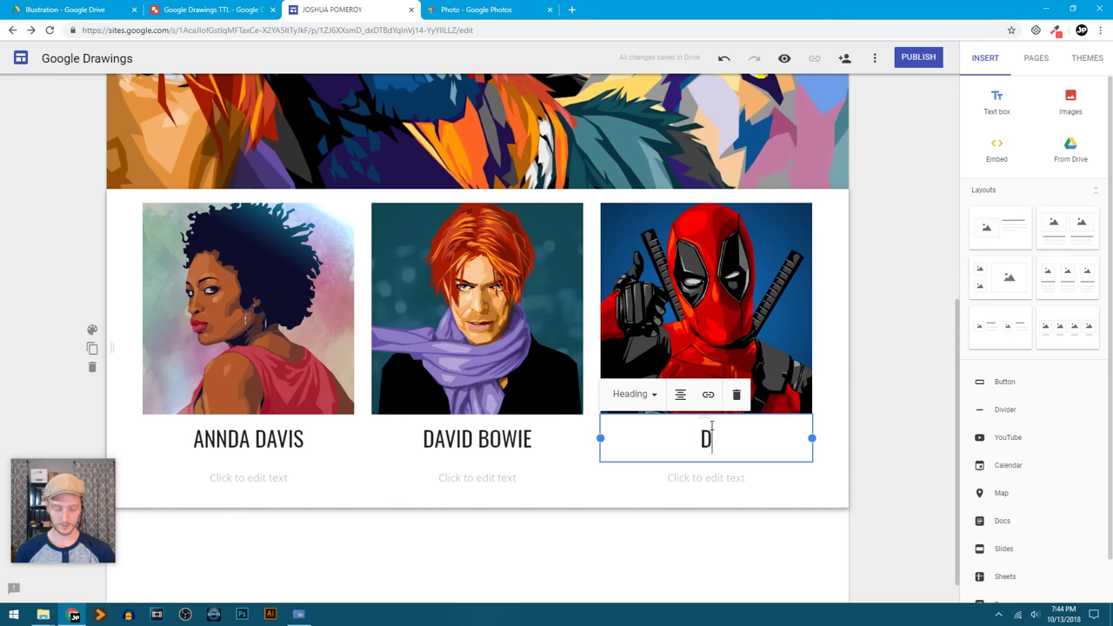
text(ADPOOL)
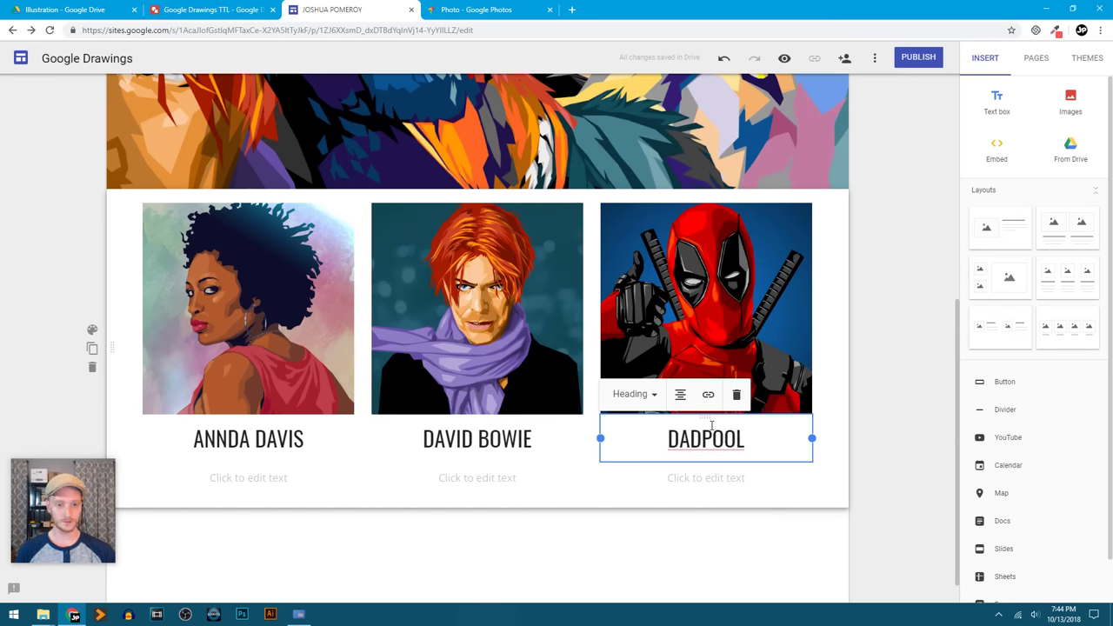
drag(692, 439, 681, 439)
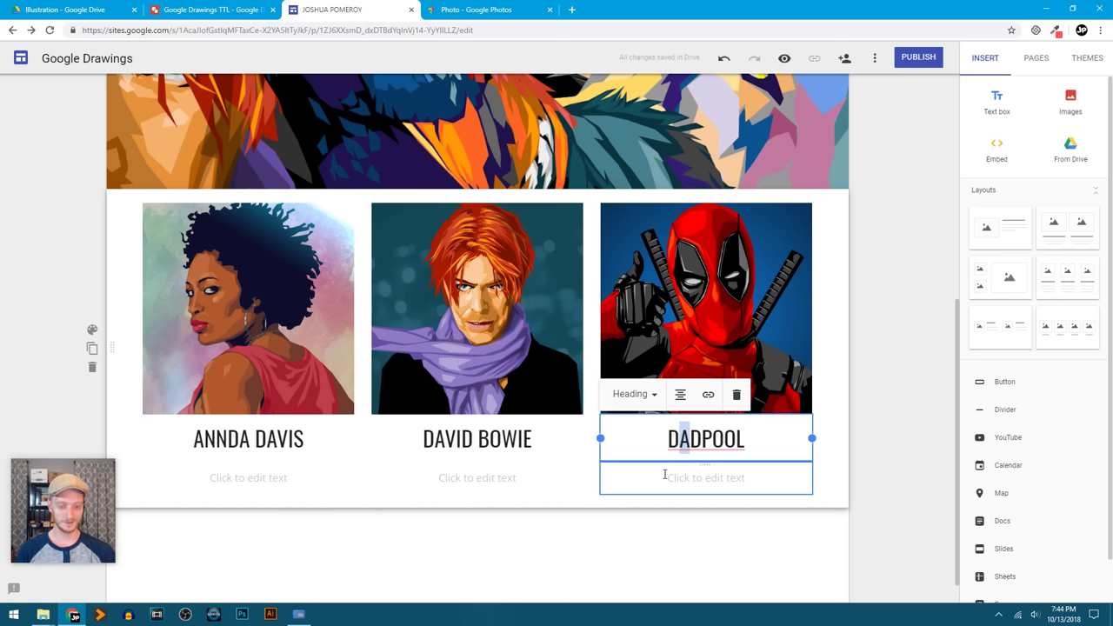
text(EA)
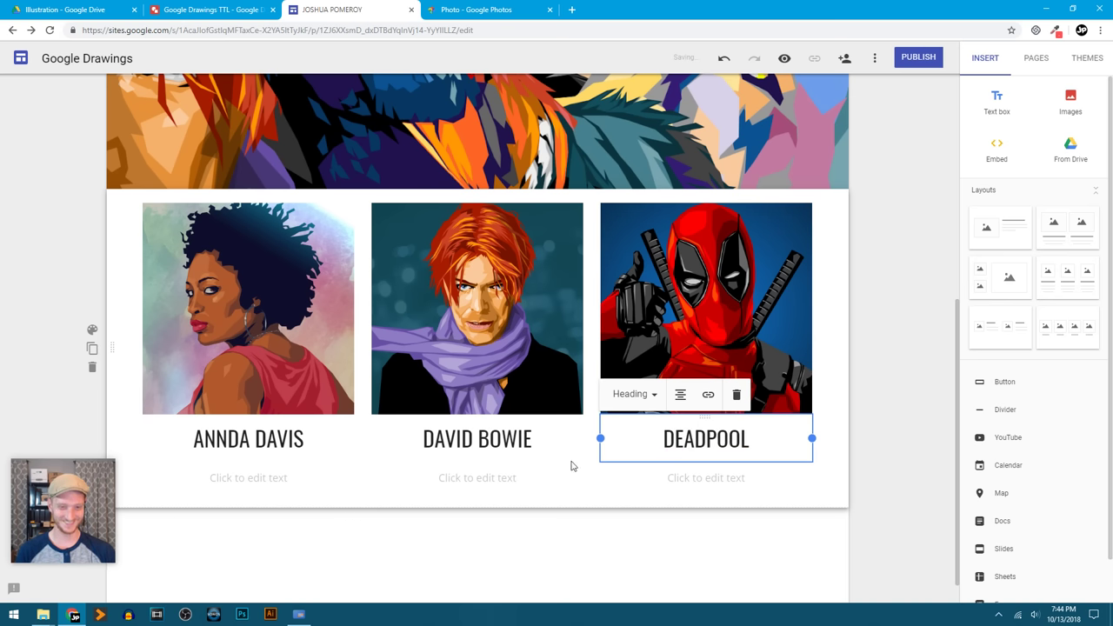
click(251, 480)
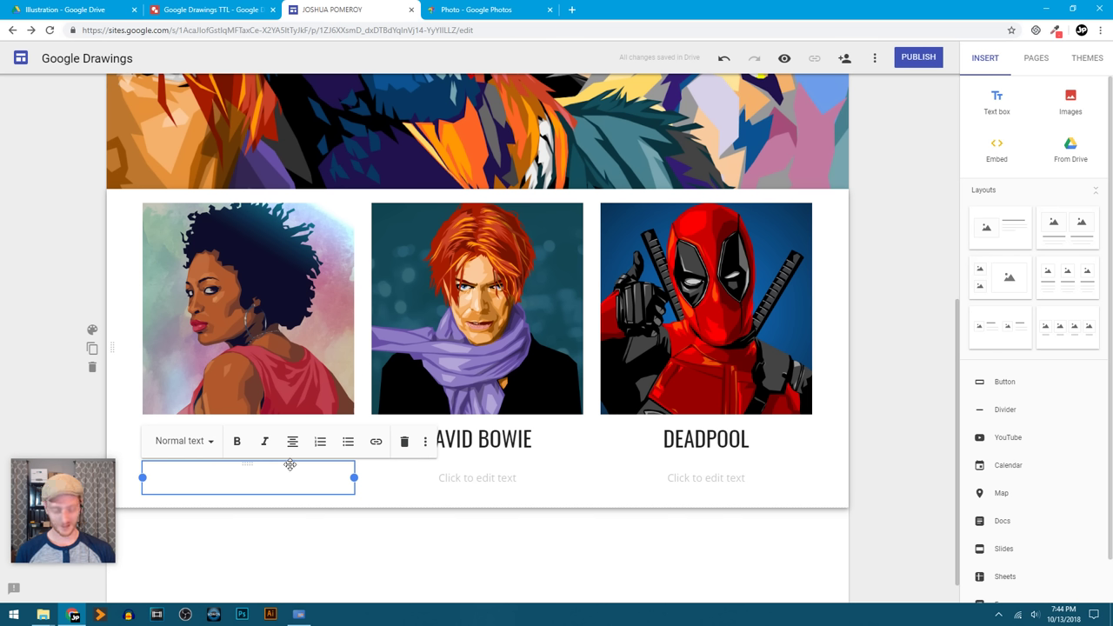
Write #madewithgoogledrawings as the first column's caption and copy it.
text(#)
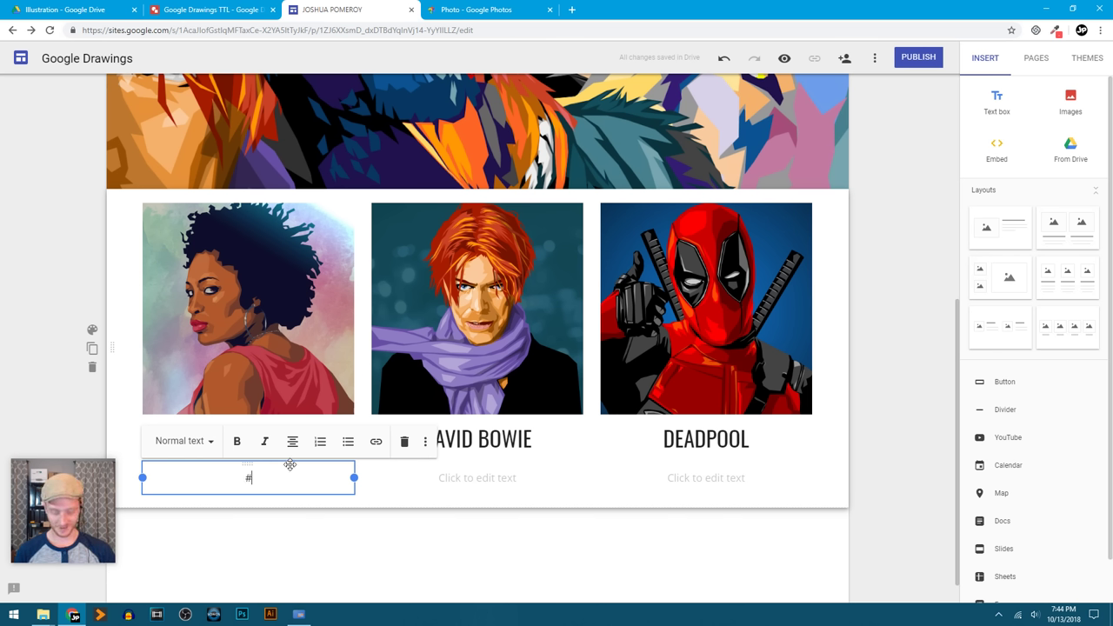
text(madewith)
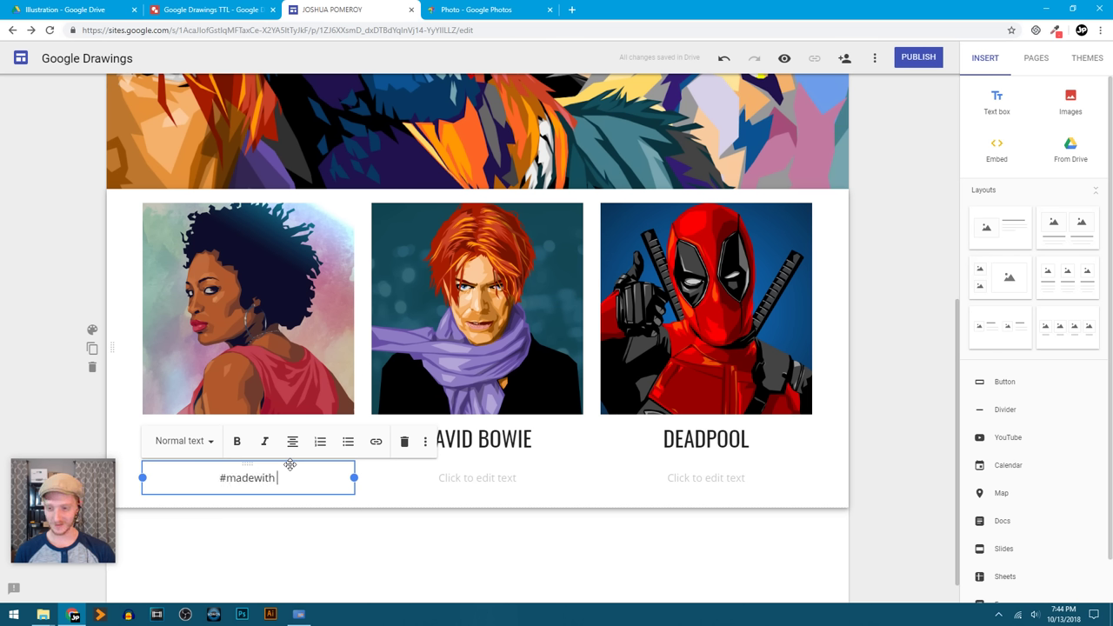
text( =)
key(BackSpace)
key(BackSpace)
text(googledr)
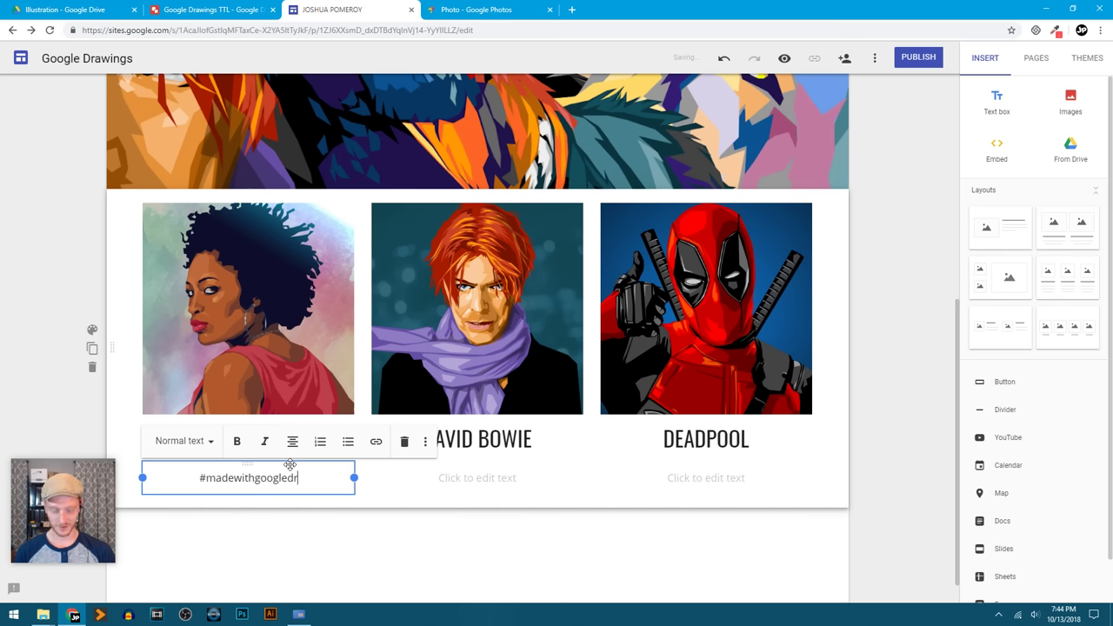
text(awings)
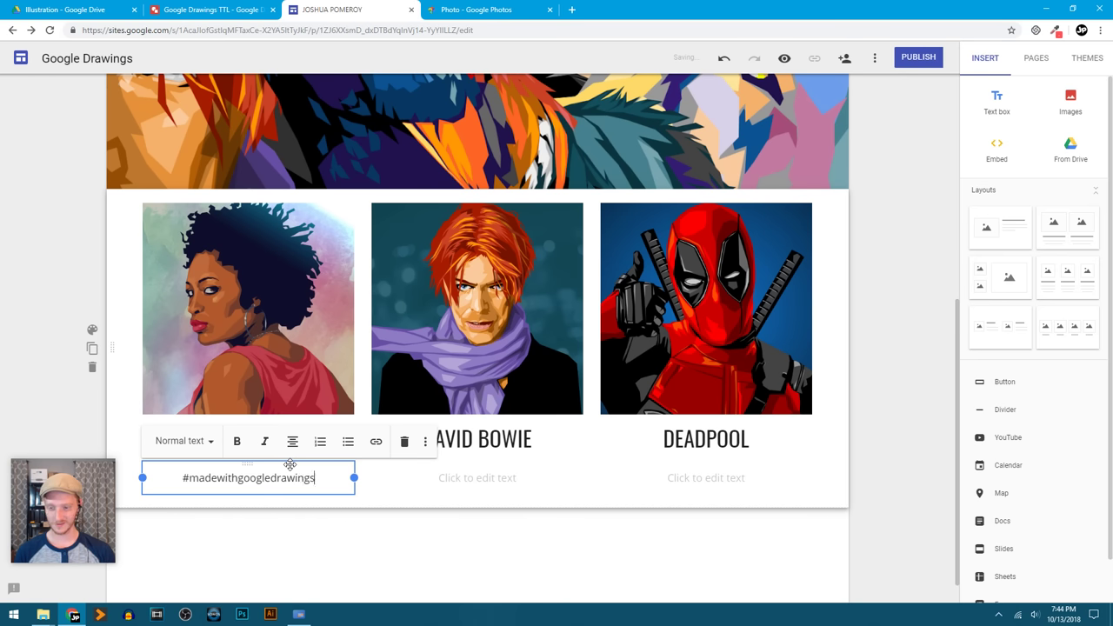
key(ctrl+a)
key(ctrl+c)
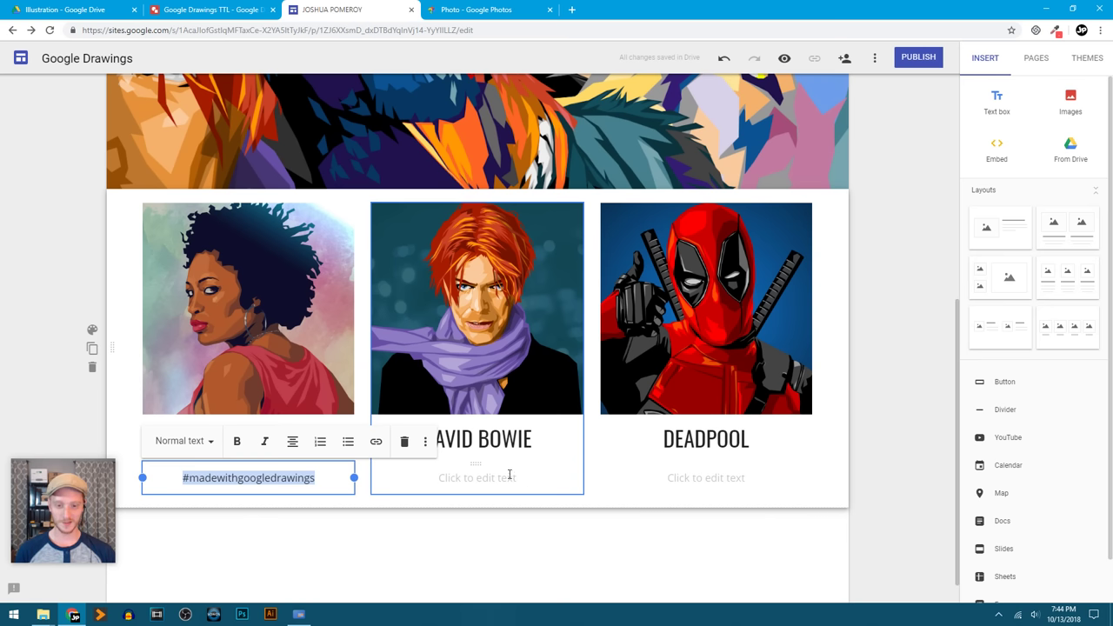
Paste the #madewithgoogledrawings caption into the second and third columns.
click(517, 484)
key(ctrl+v)
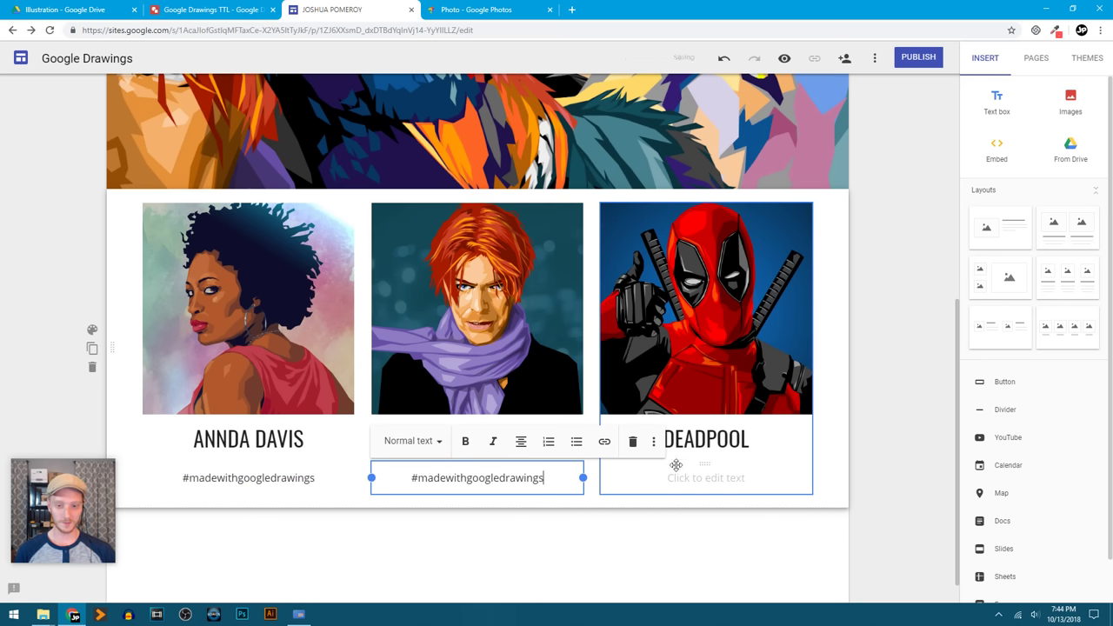
click(744, 476)
key(ctrl+v)
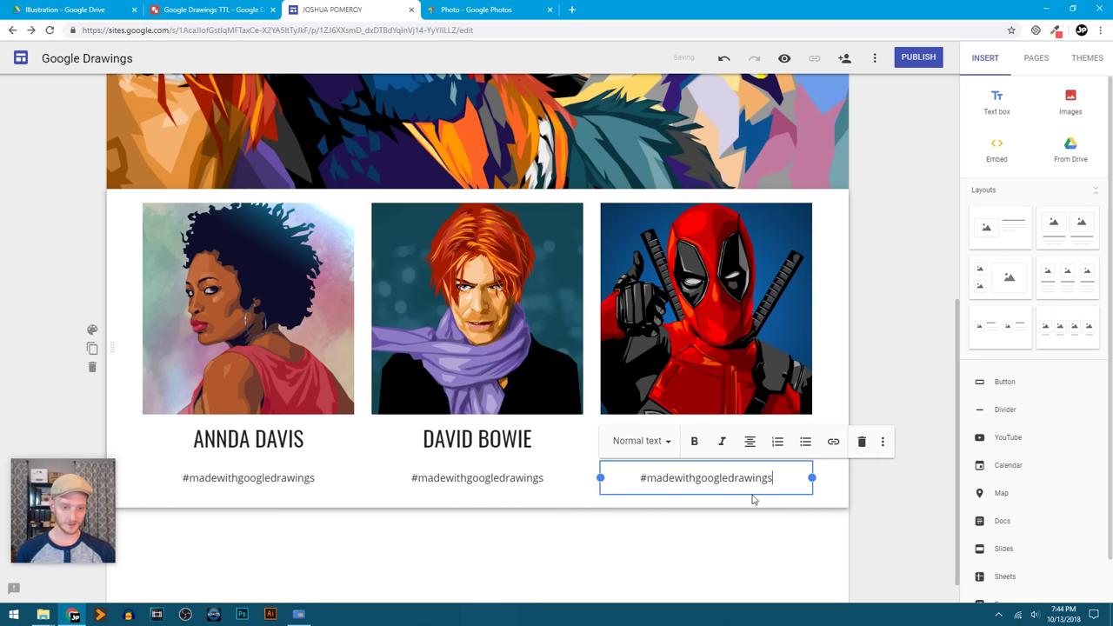
click(907, 461)
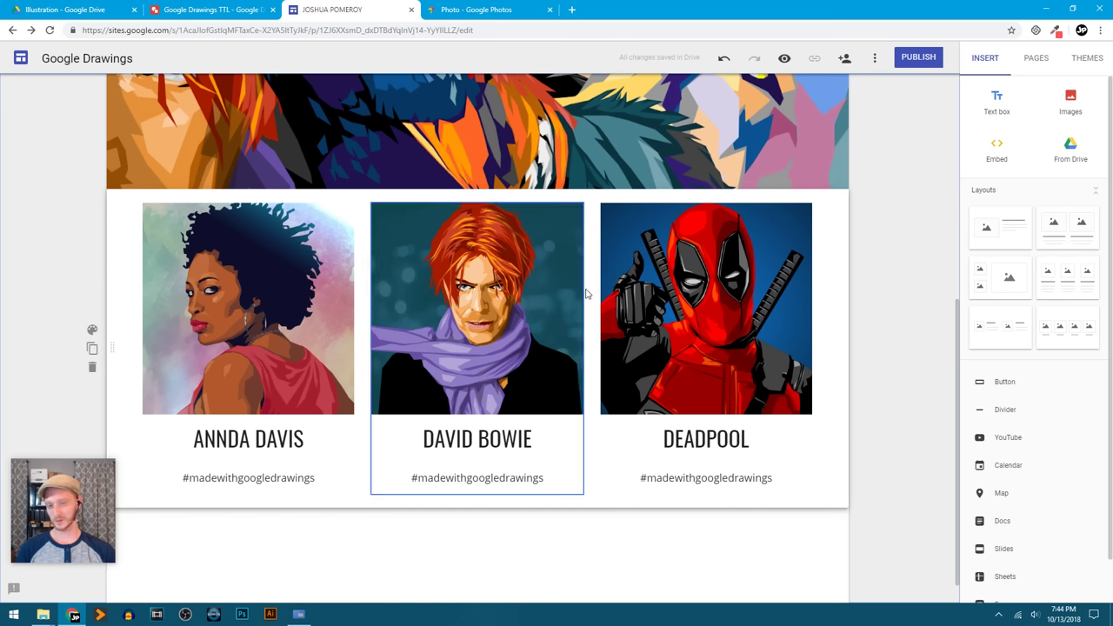
mouse_move(960, 374)
mouse_down()
mouse_move(960, 335)
mouse_move(960, 361)
mouse_up()
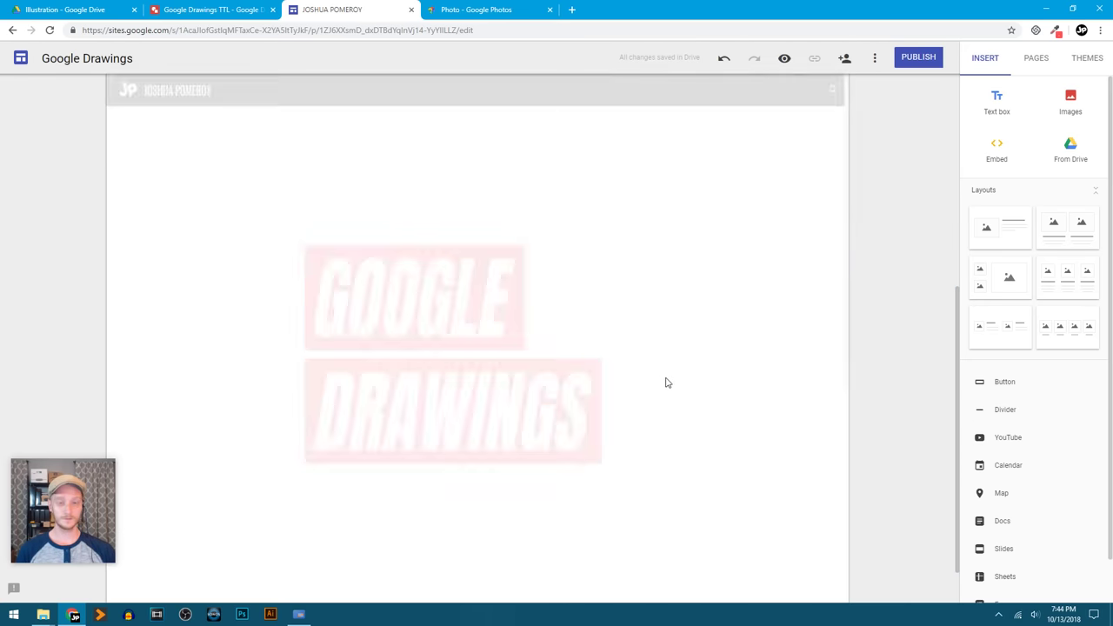
key(ctrl+shift+p)
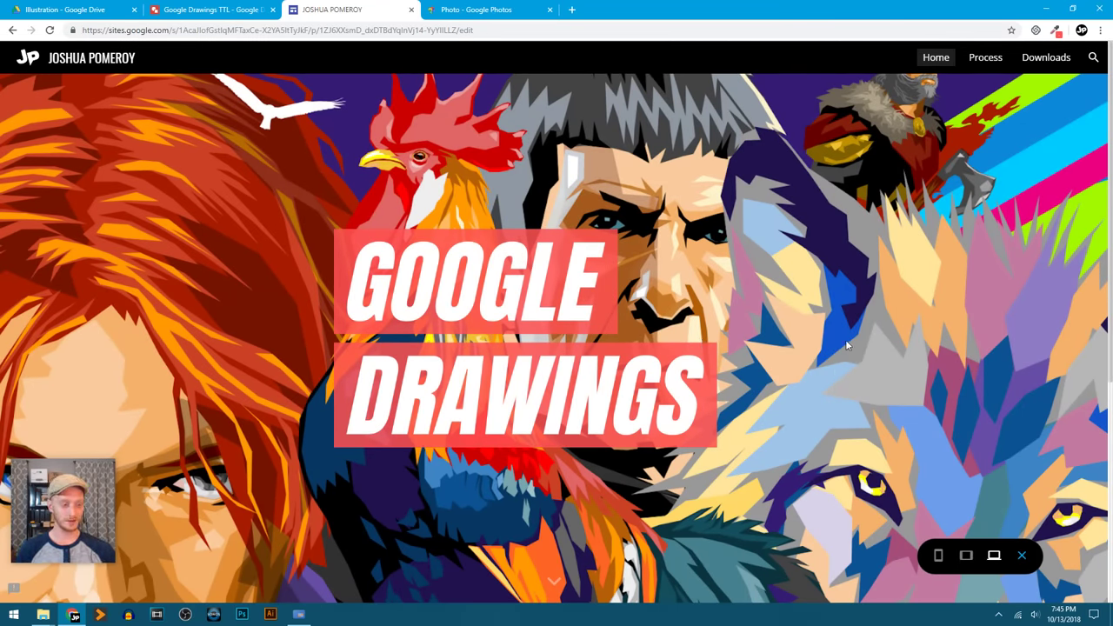
scroll(846, 344, down, 3)
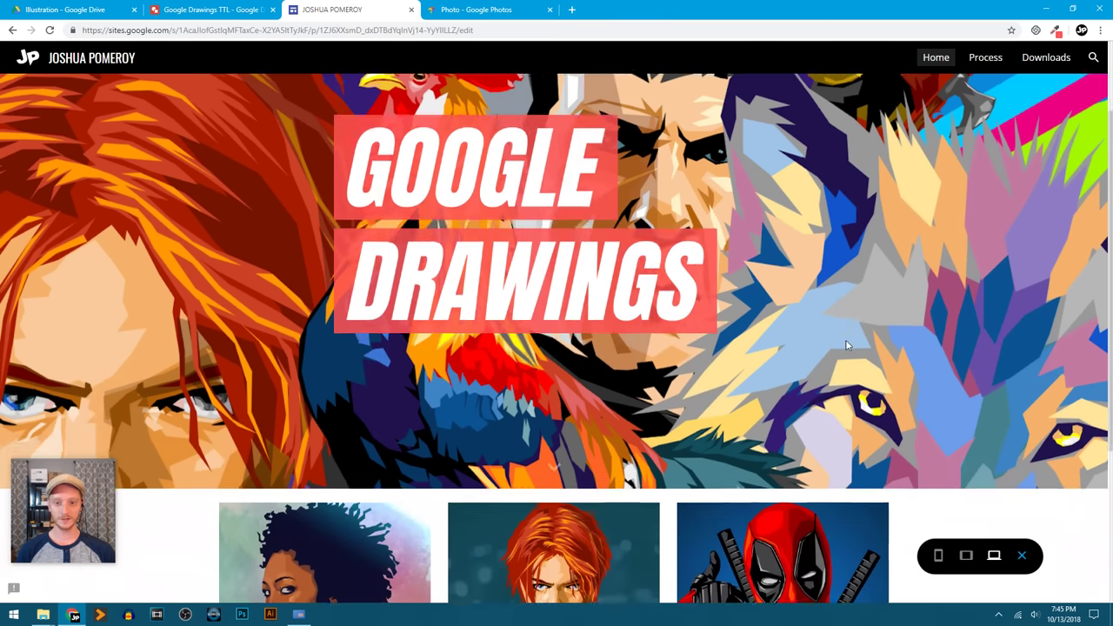
scroll(846, 345, down, 2)
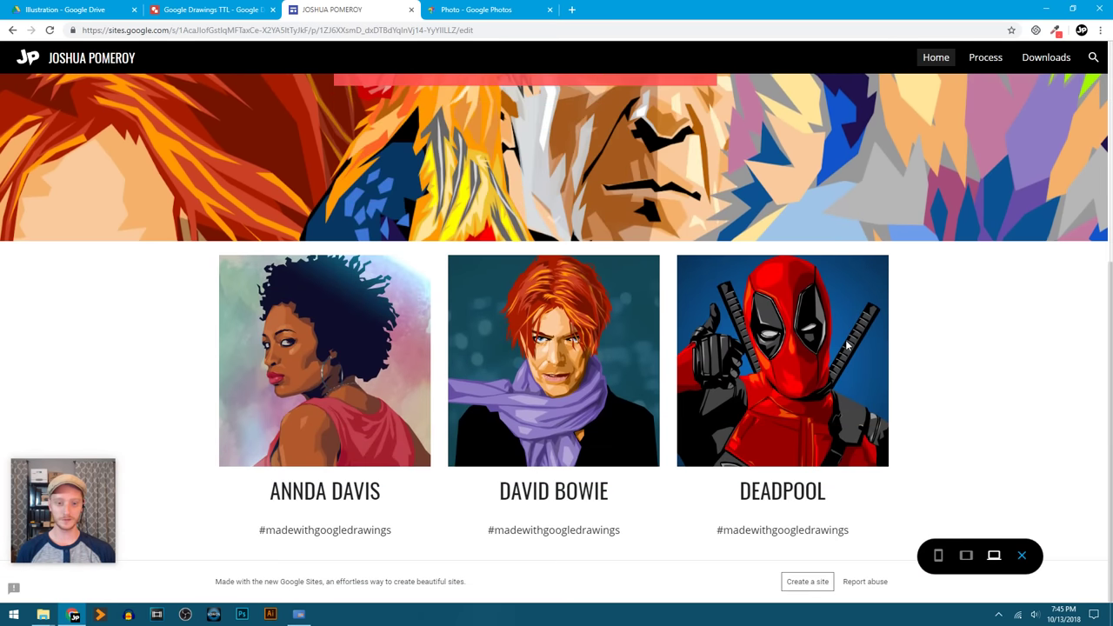
scroll(846, 345, up, 1)
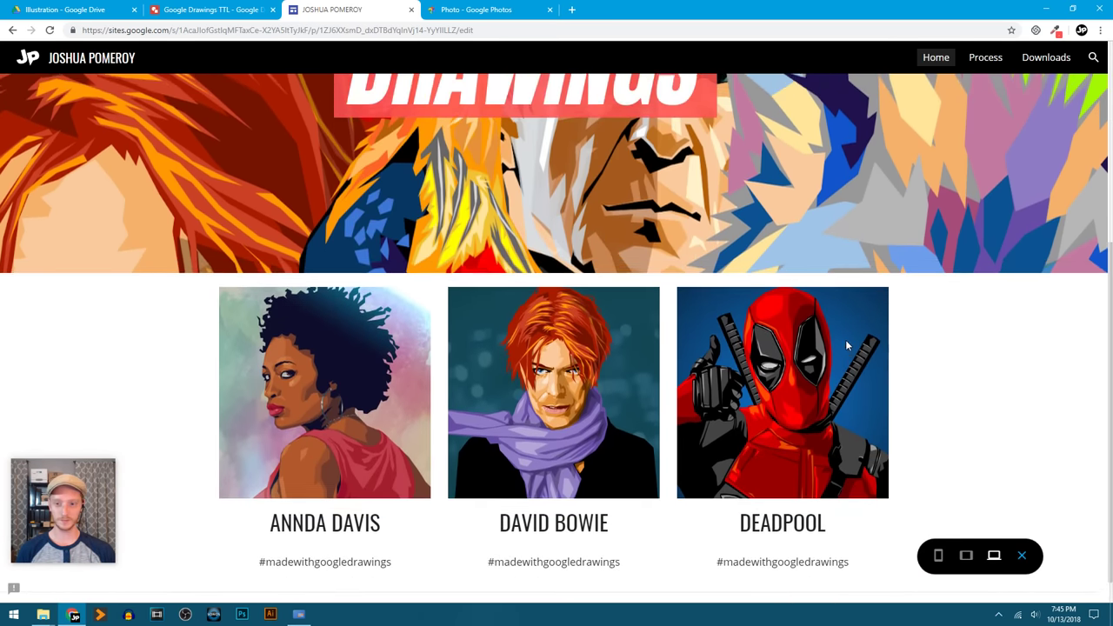
scroll(846, 345, up, 4)
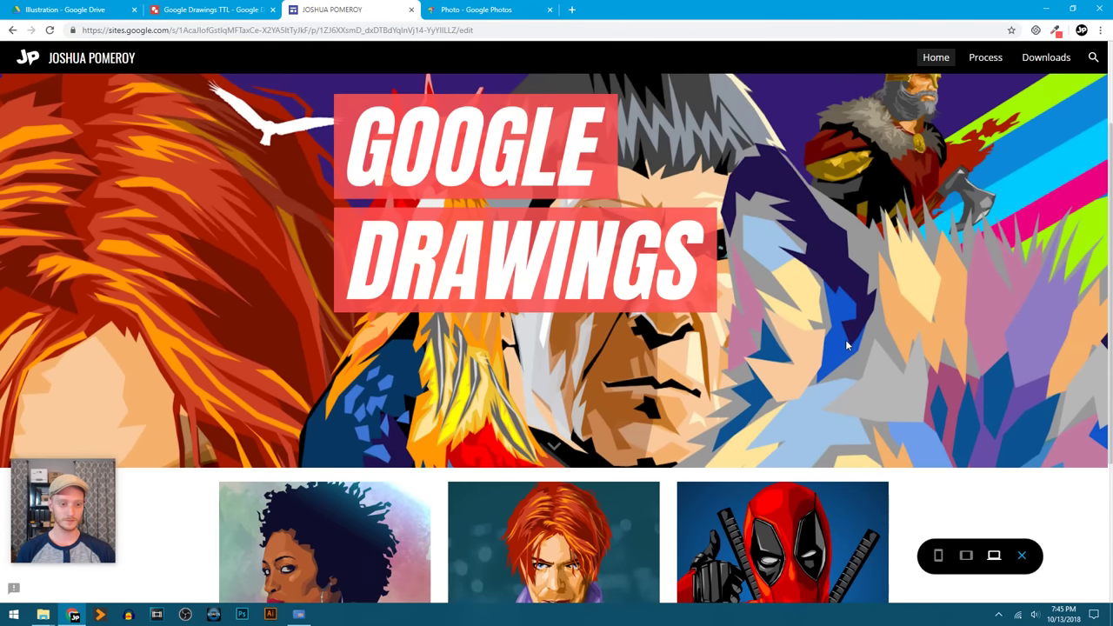
scroll(846, 346, down, 4)
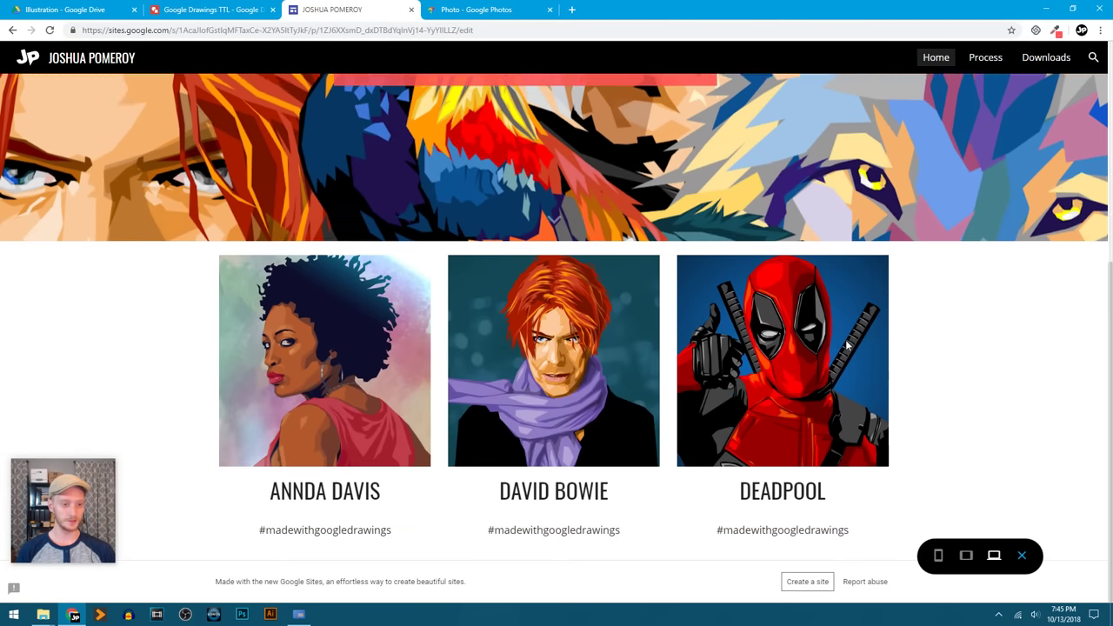
click(1022, 554)
key(ctrl+super+Right)
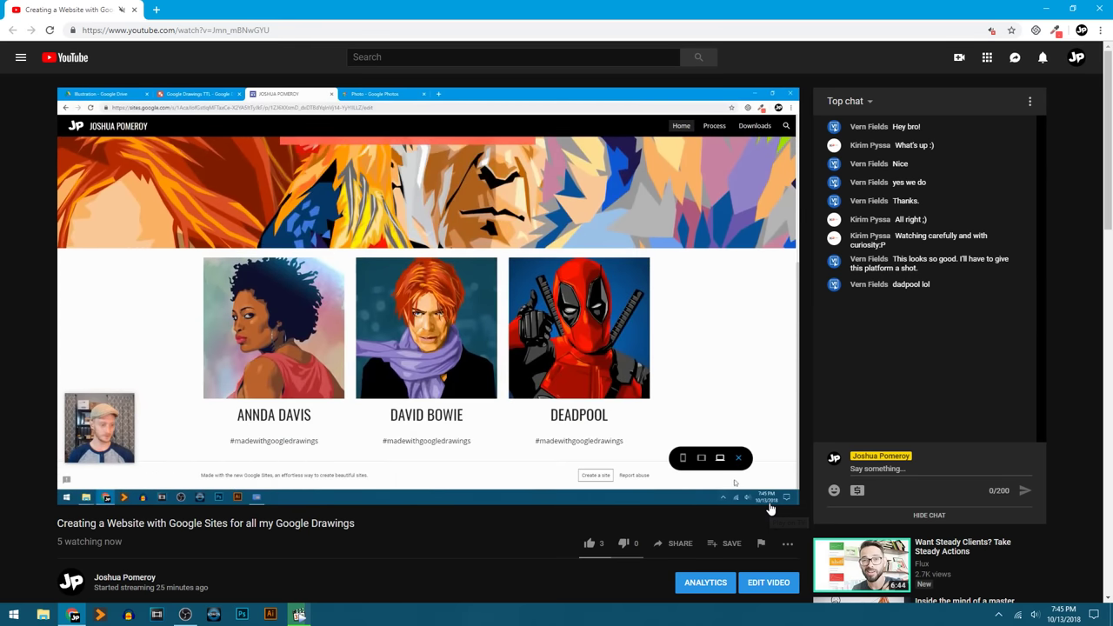
key(alt+Tab)
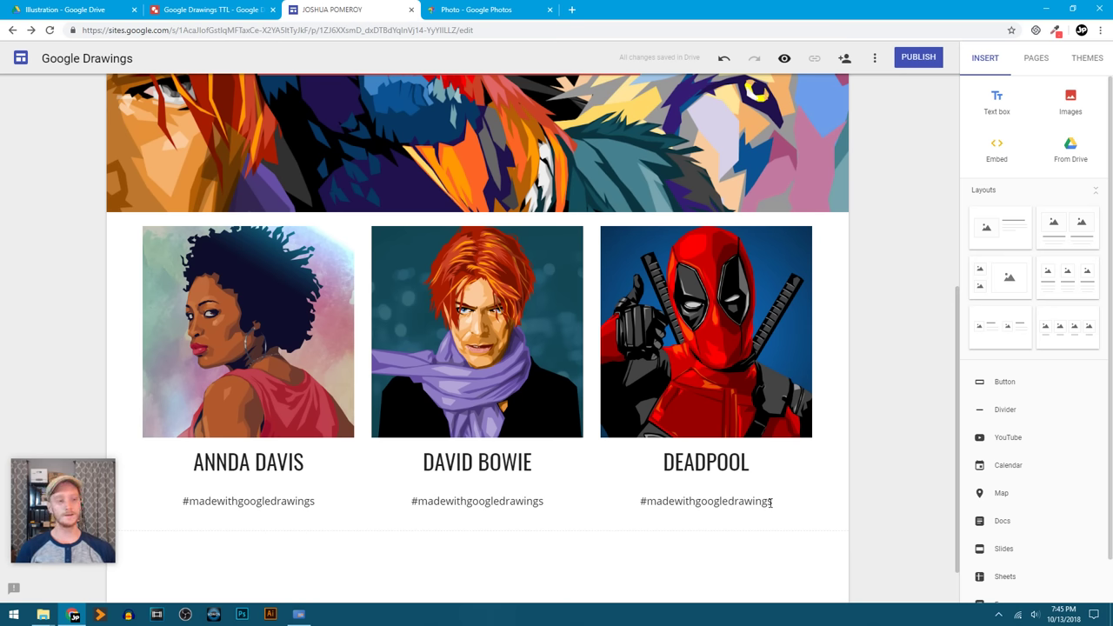
Review the portrait section's image background options, then view the design sketch in Google Photos.
drag(954, 400, 937, 465)
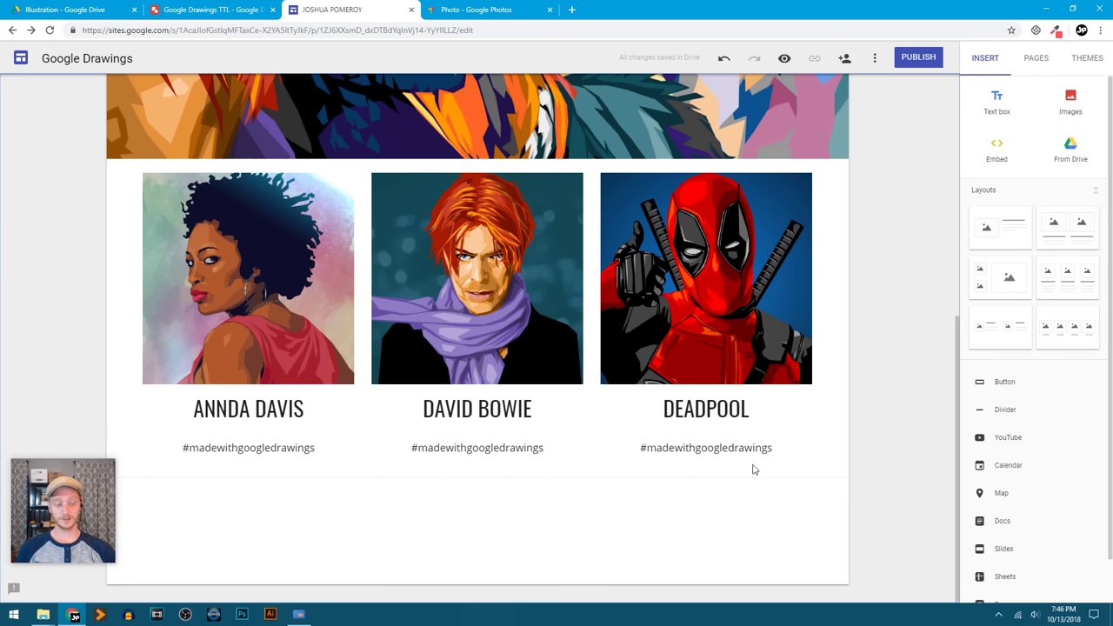
scroll(1106, 495, down, 1)
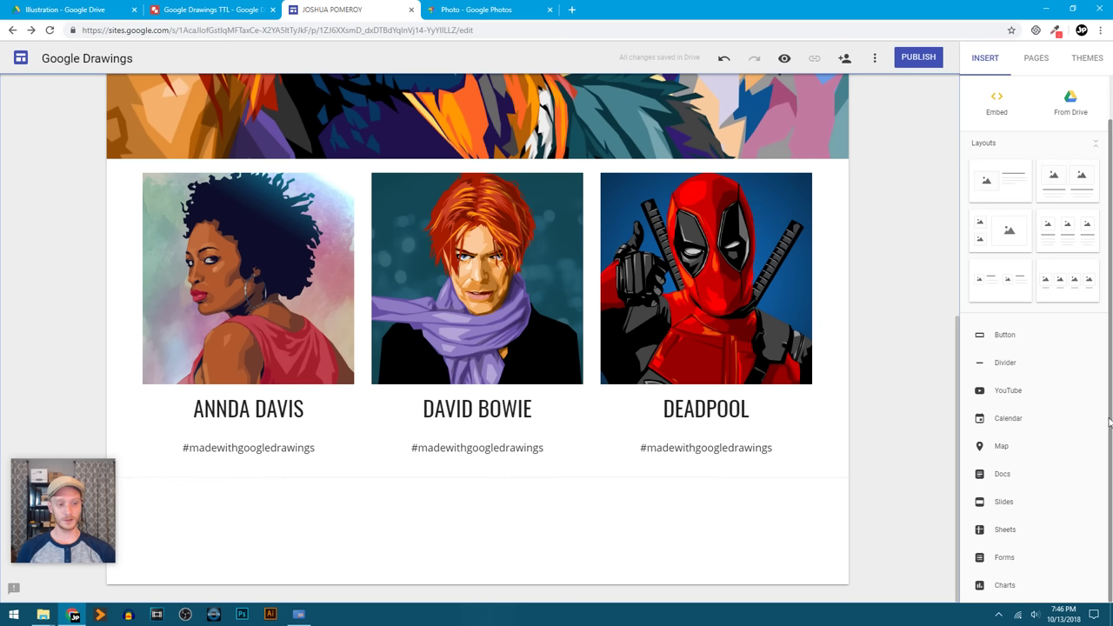
drag(1111, 420, 1111, 357)
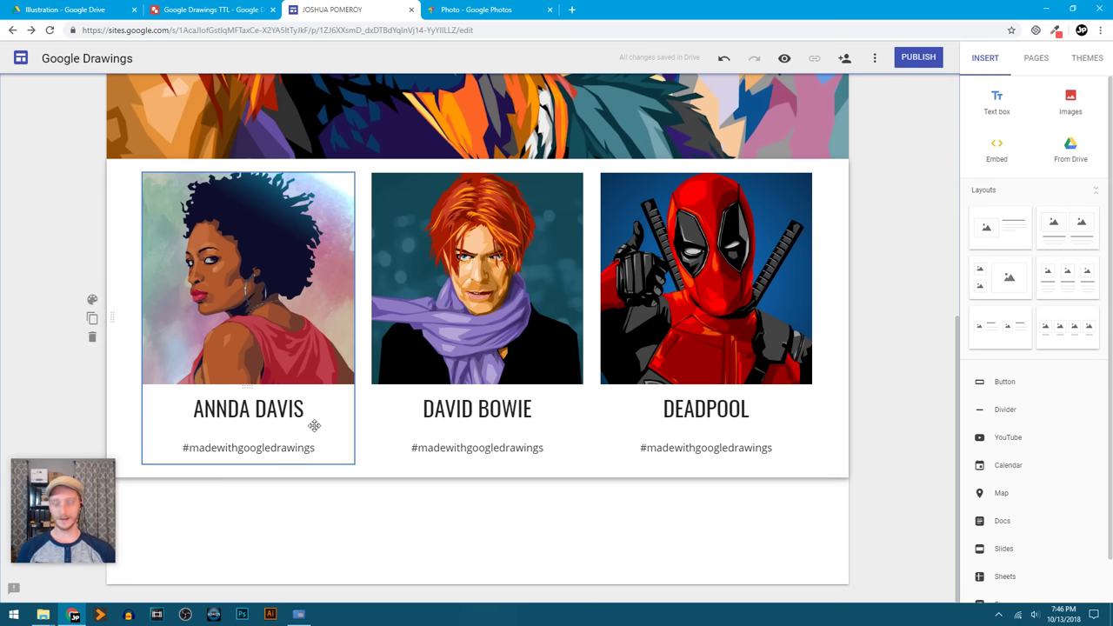
click(92, 301)
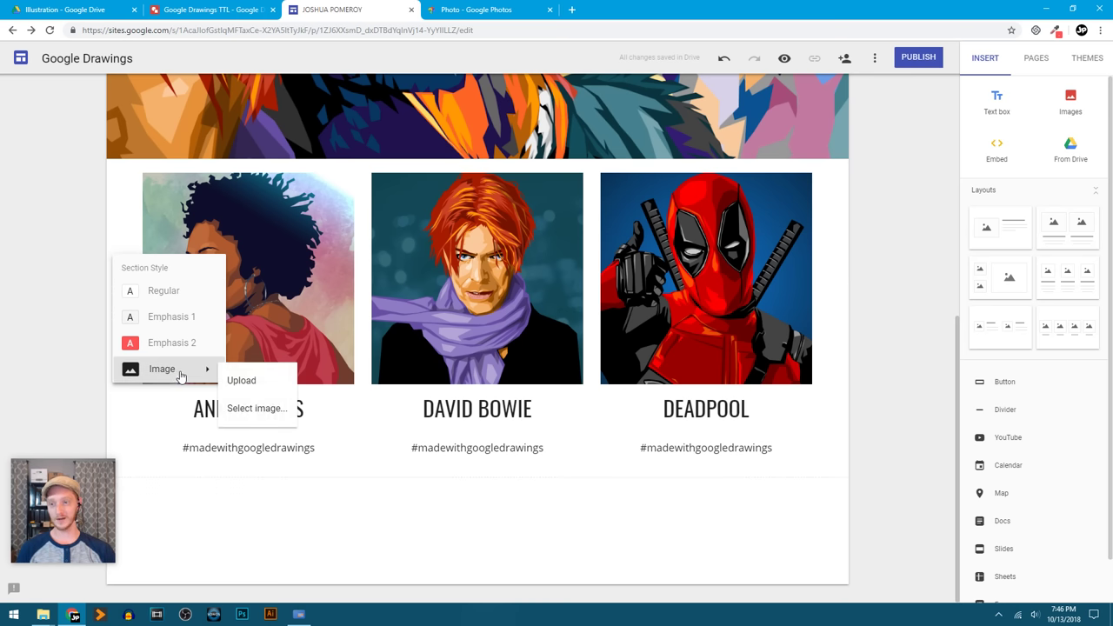
click(40, 278)
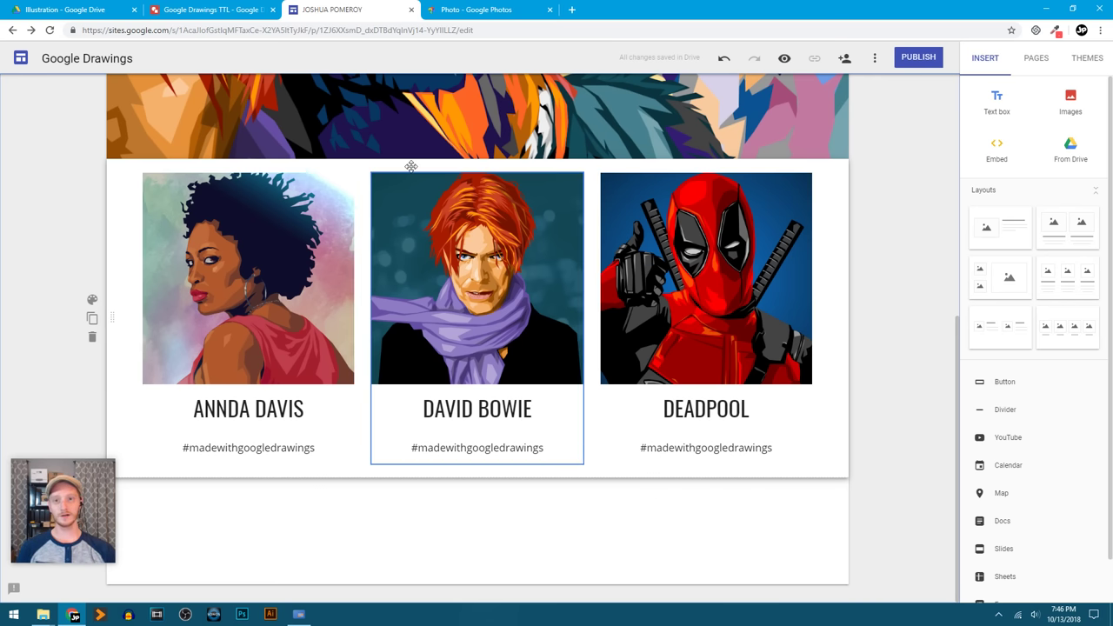
click(486, 9)
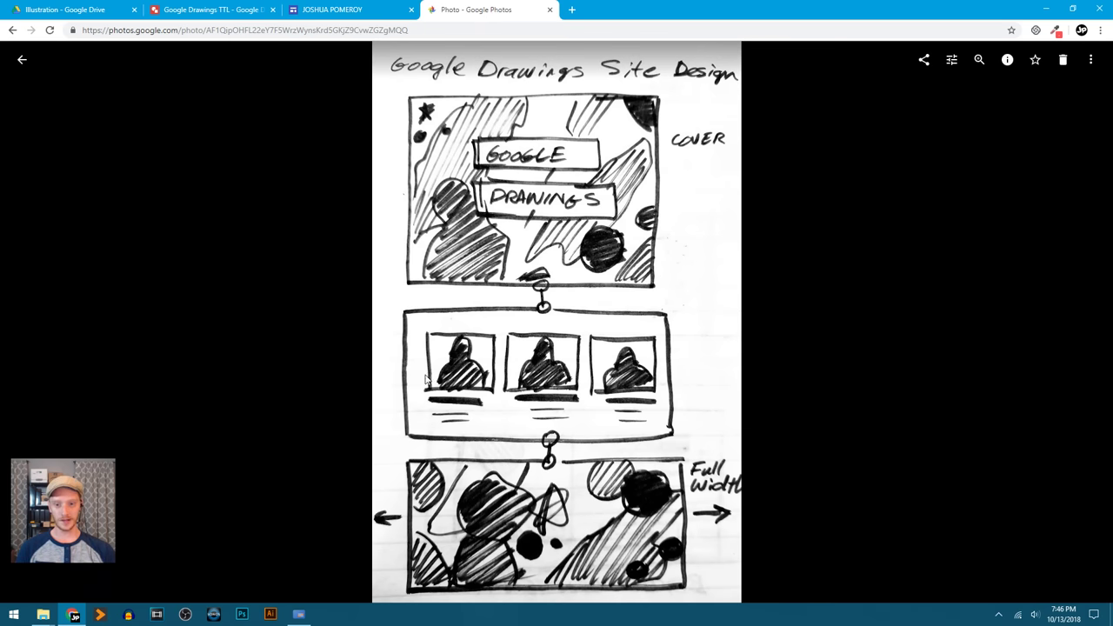
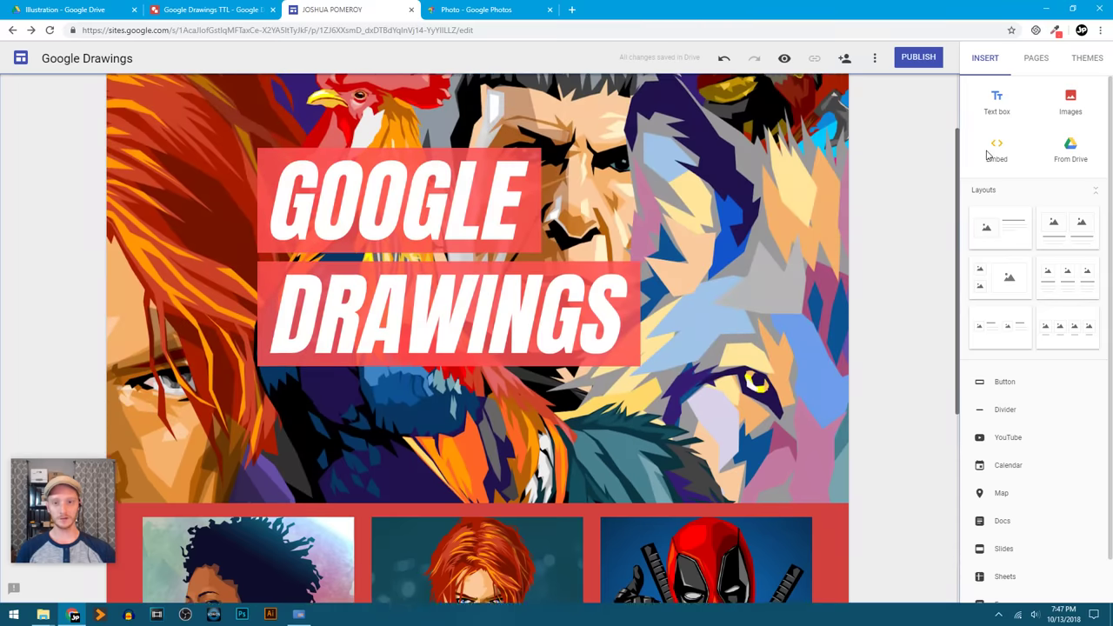
Upload Collage 01 Blur as the three-portrait section's background image.
scroll(934, 355, down, 3)
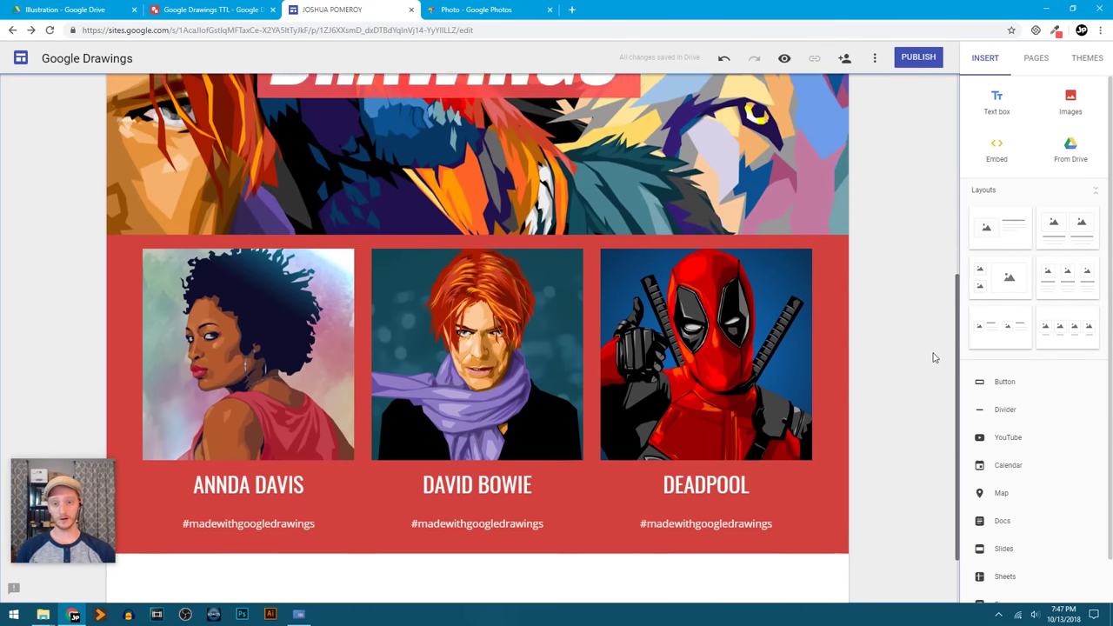
click(92, 305)
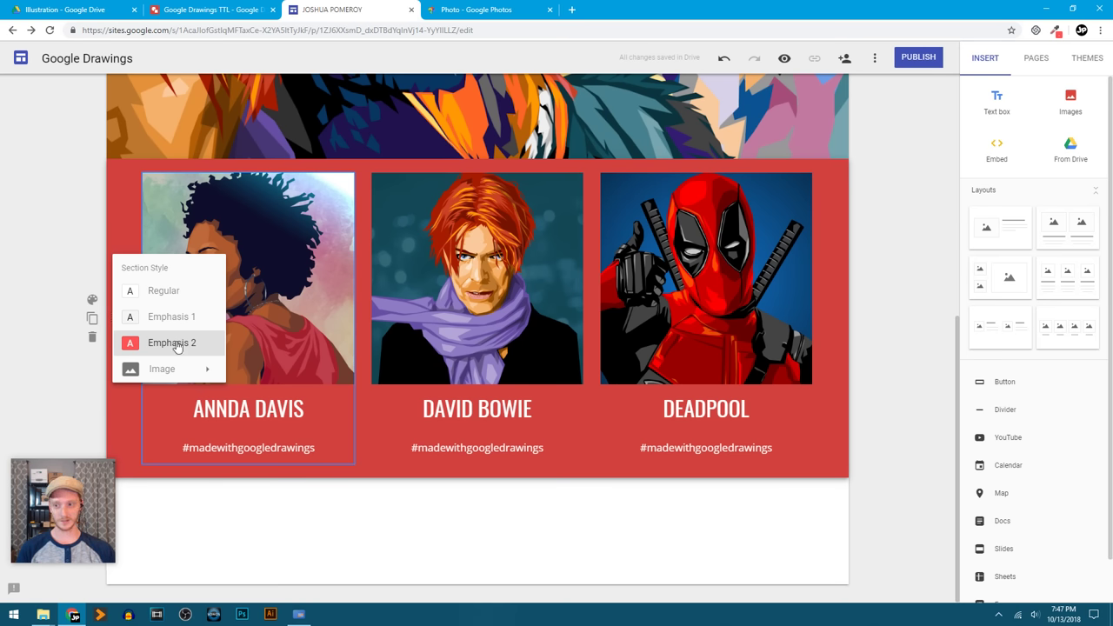
mouse_move(204, 372)
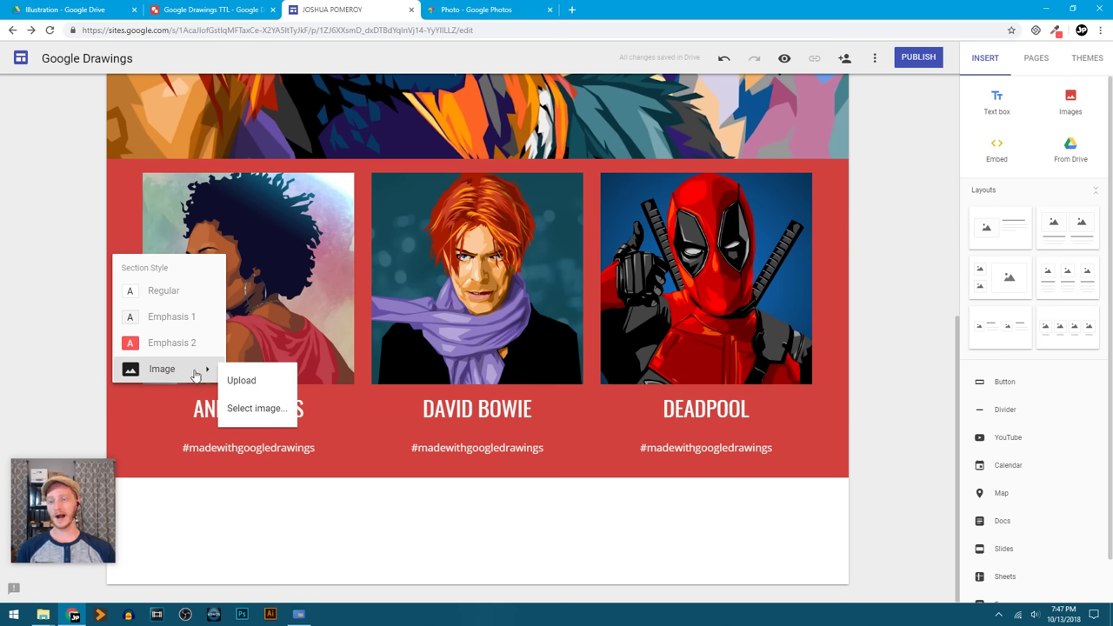
click(244, 382)
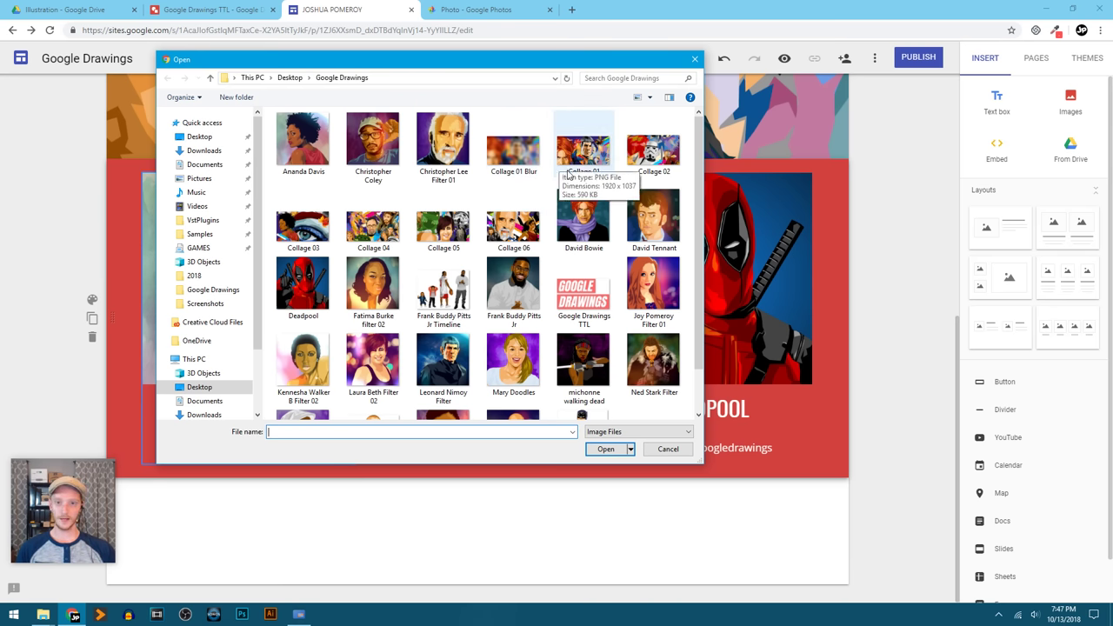
click(514, 146)
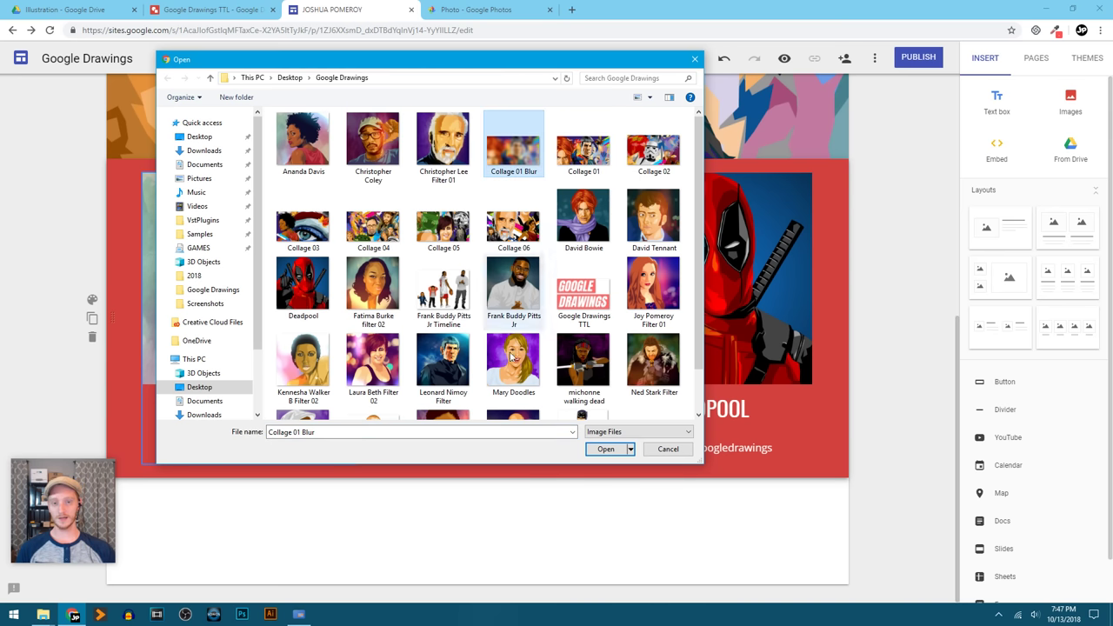
click(605, 449)
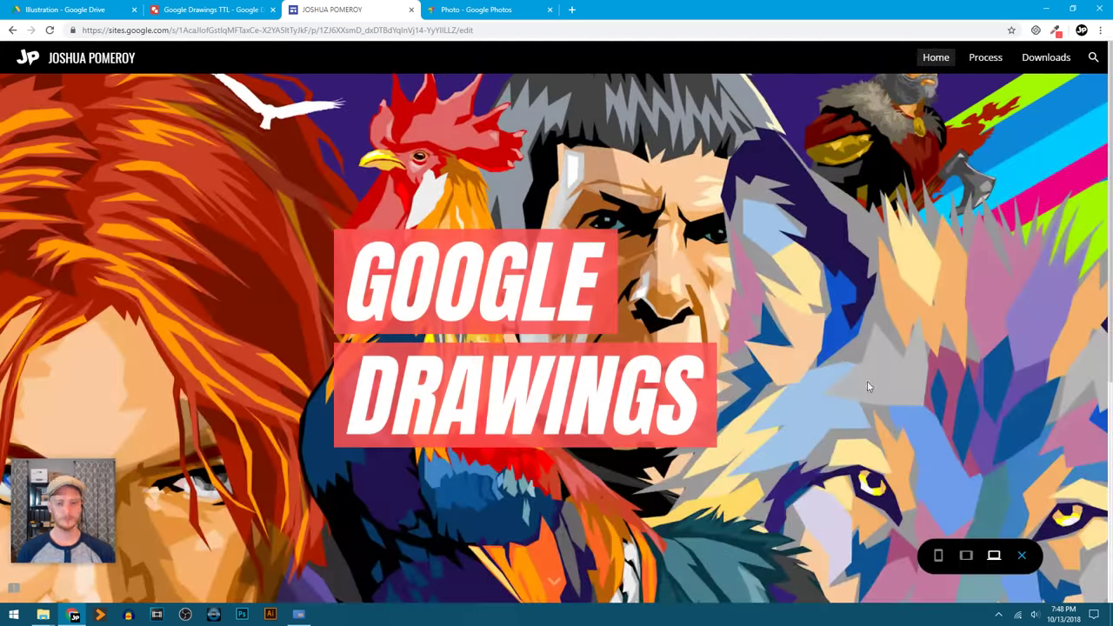
Check the portrait cards on the blurred background in preview, then view the sketch in Google Photos.
scroll(867, 386, down, 3)
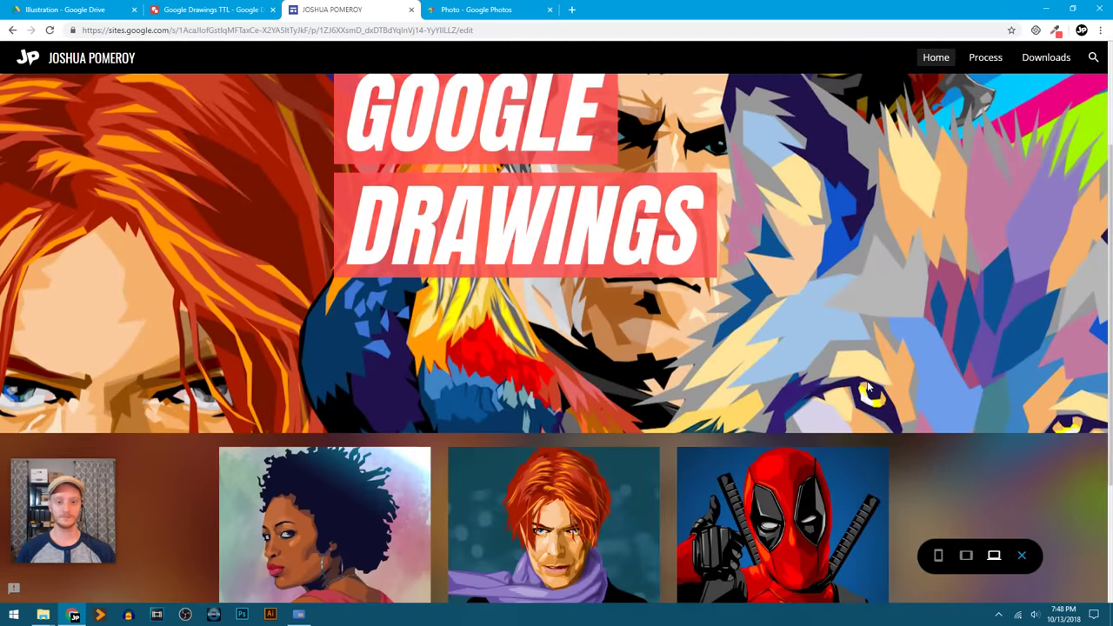
scroll(867, 386, down, 1)
scroll(867, 386, down, 1)
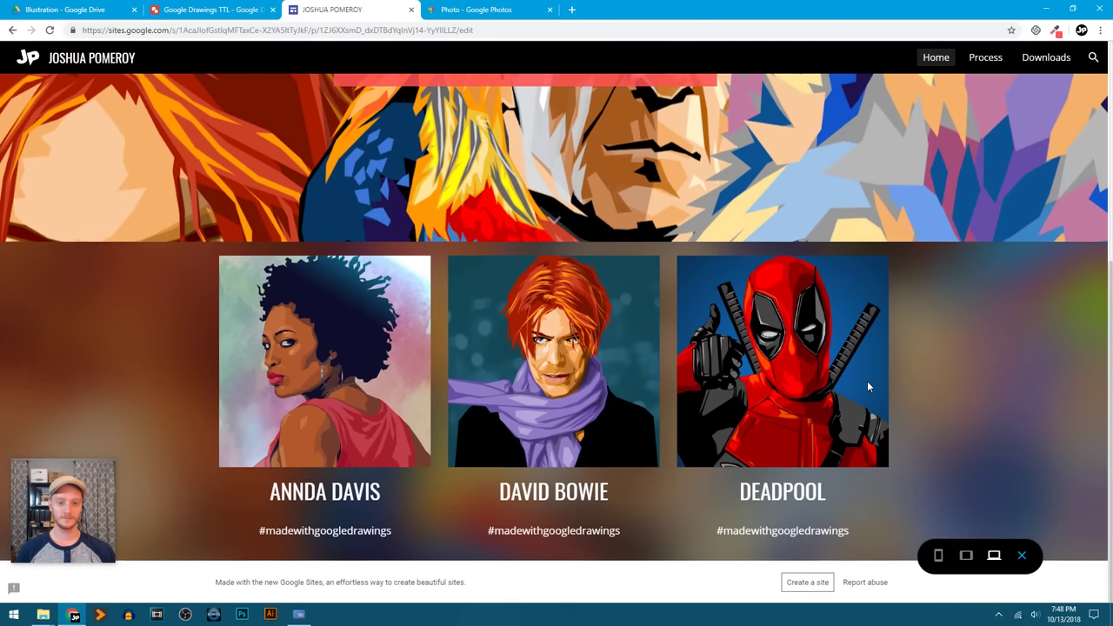
scroll(867, 386, up, 1)
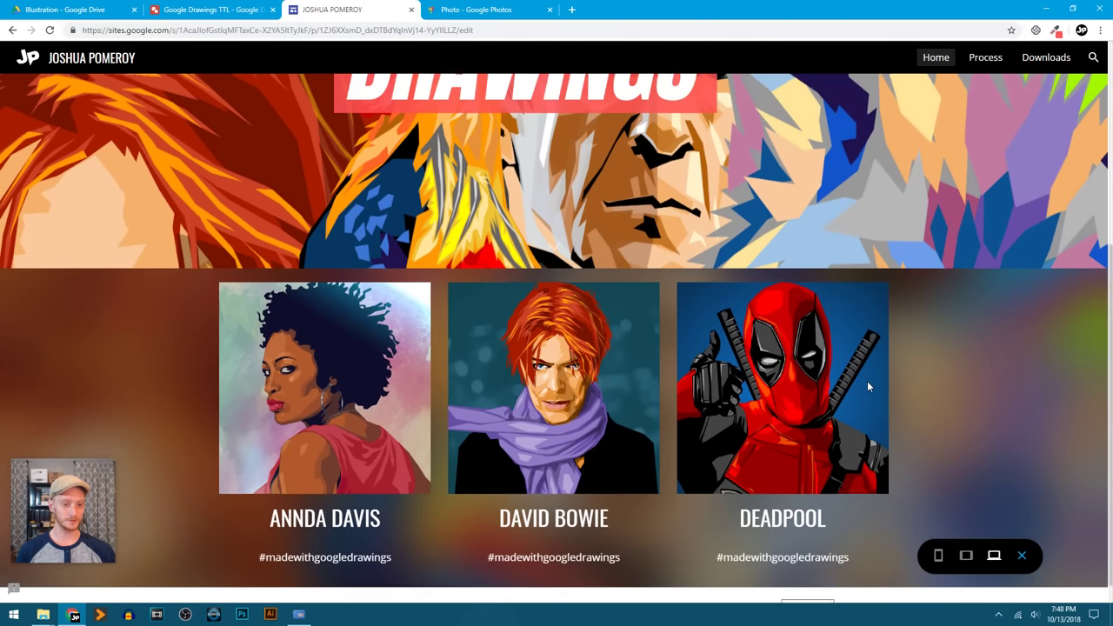
scroll(867, 386, down, 1)
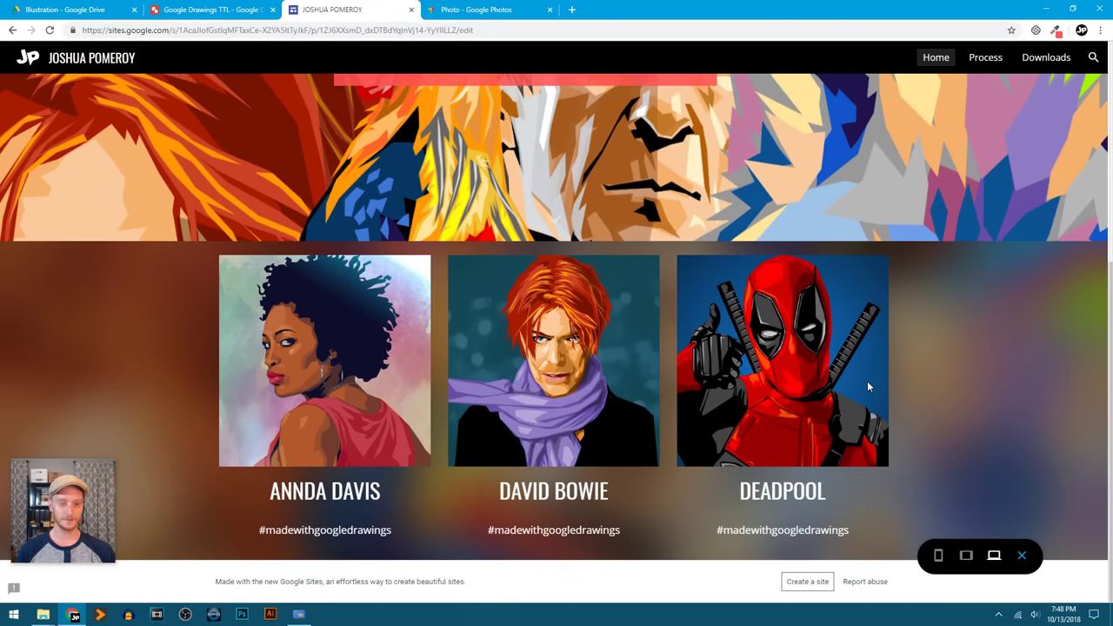
click(509, 9)
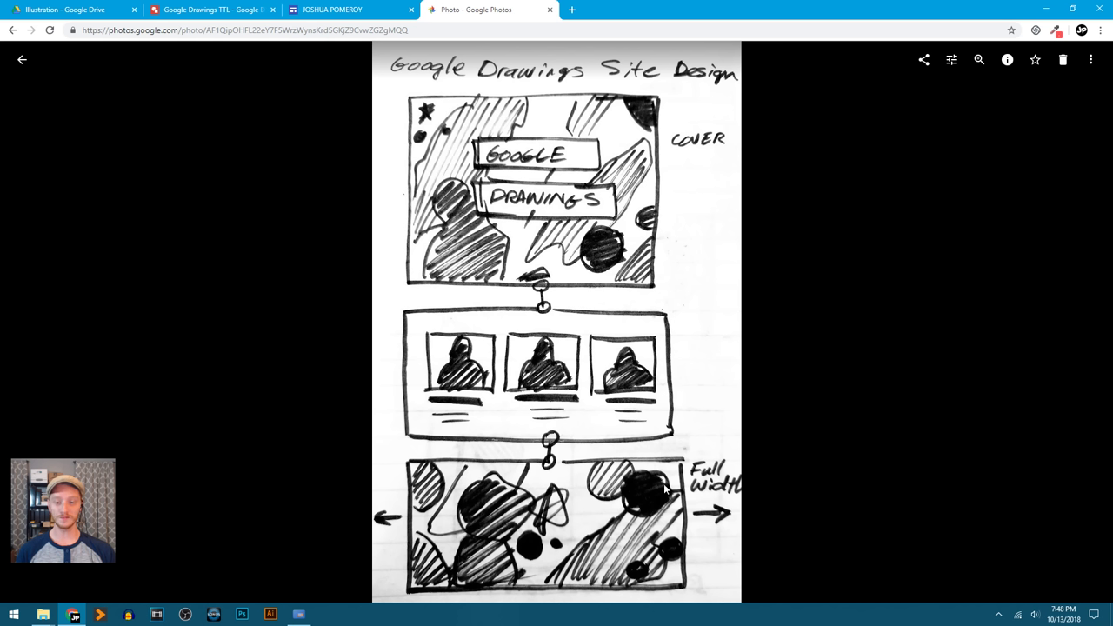
Return from Google Photos to the Google Sites editor tab.
click(348, 16)
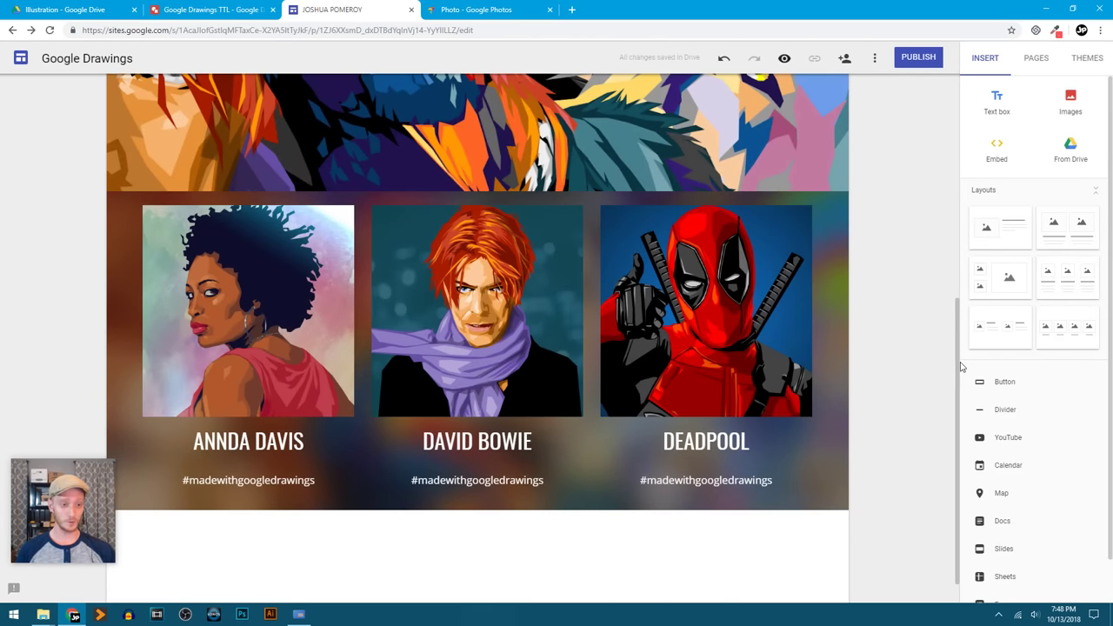
scroll(953, 402, down, 1)
scroll(954, 402, down, 1)
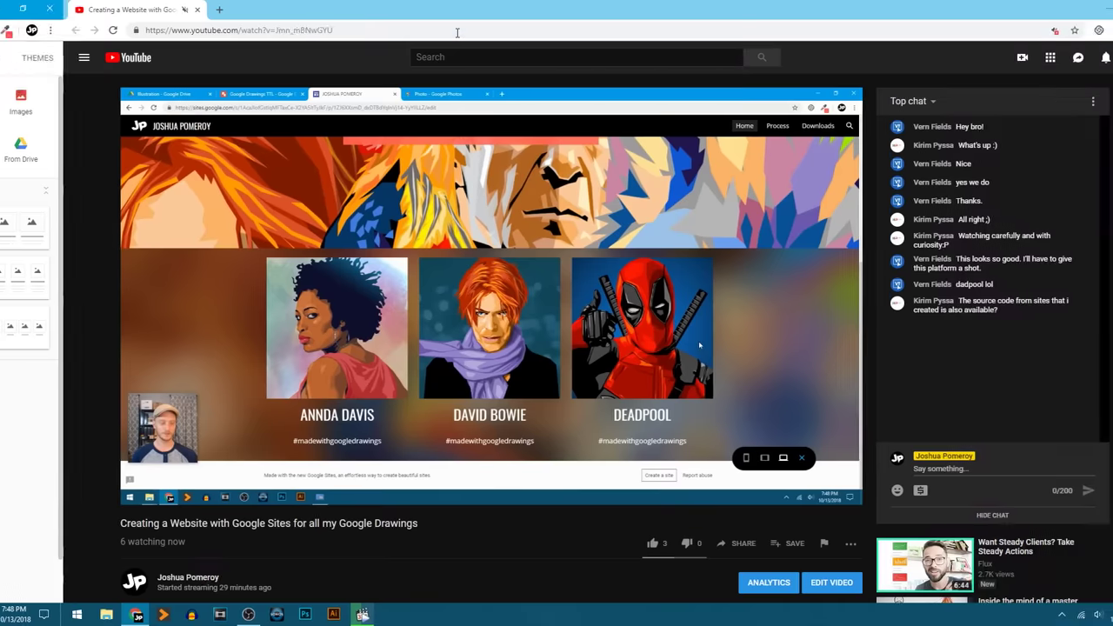
key(alt+Tab)
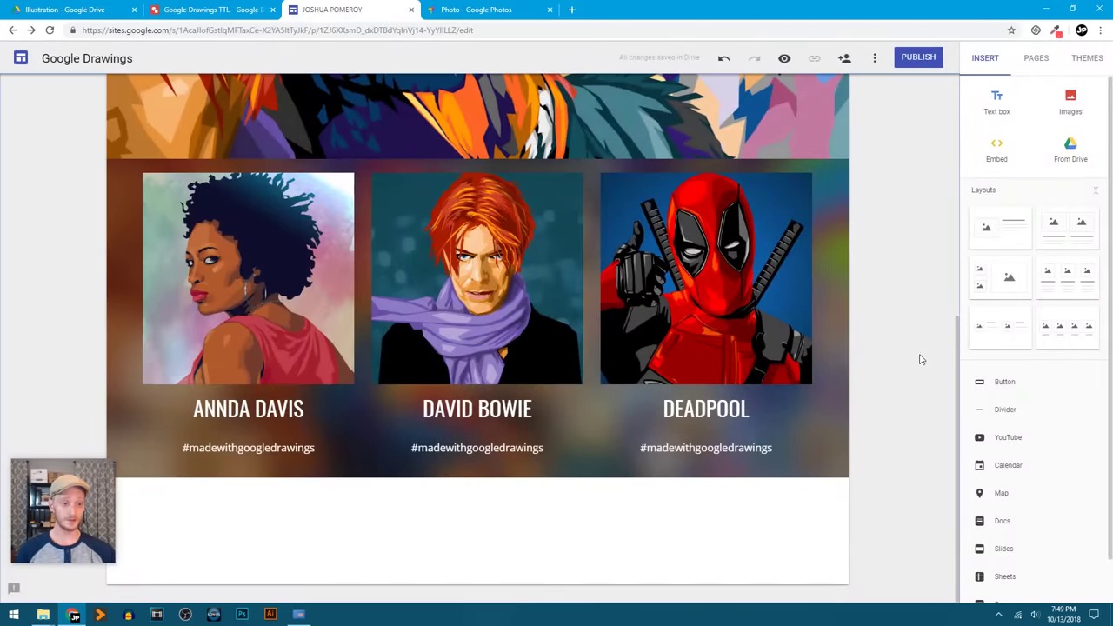
drag(957, 387, 964, 286)
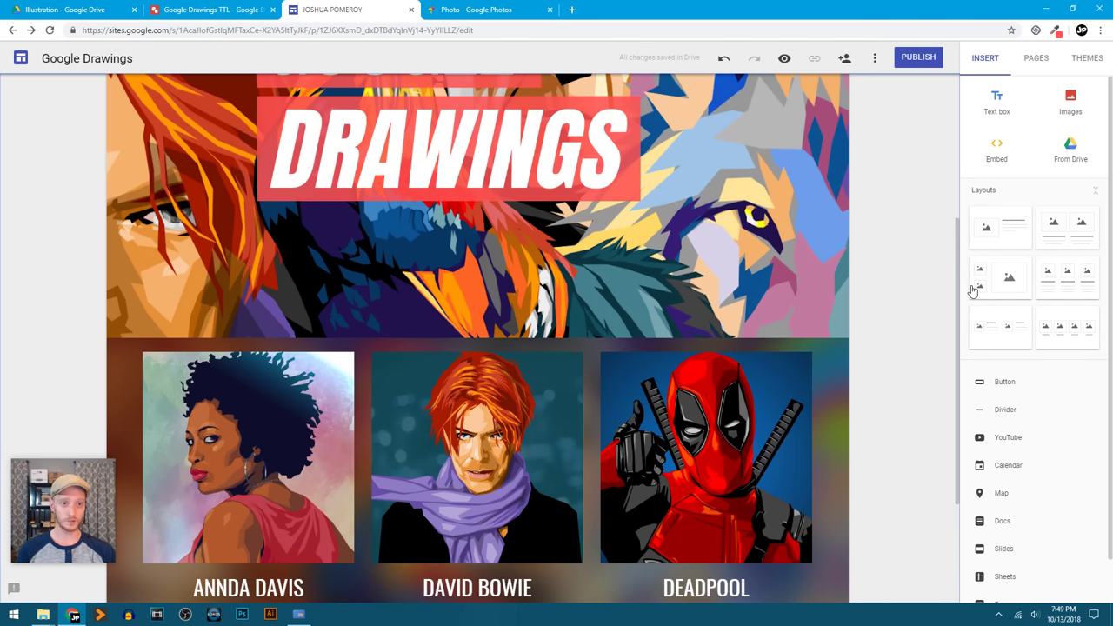
click(873, 59)
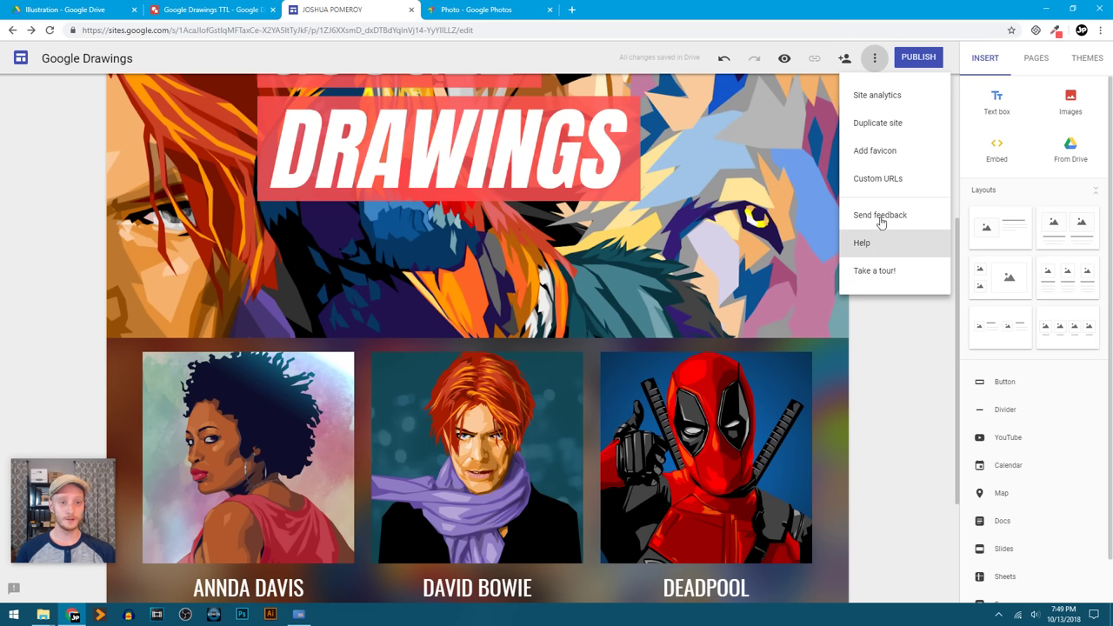
click(876, 76)
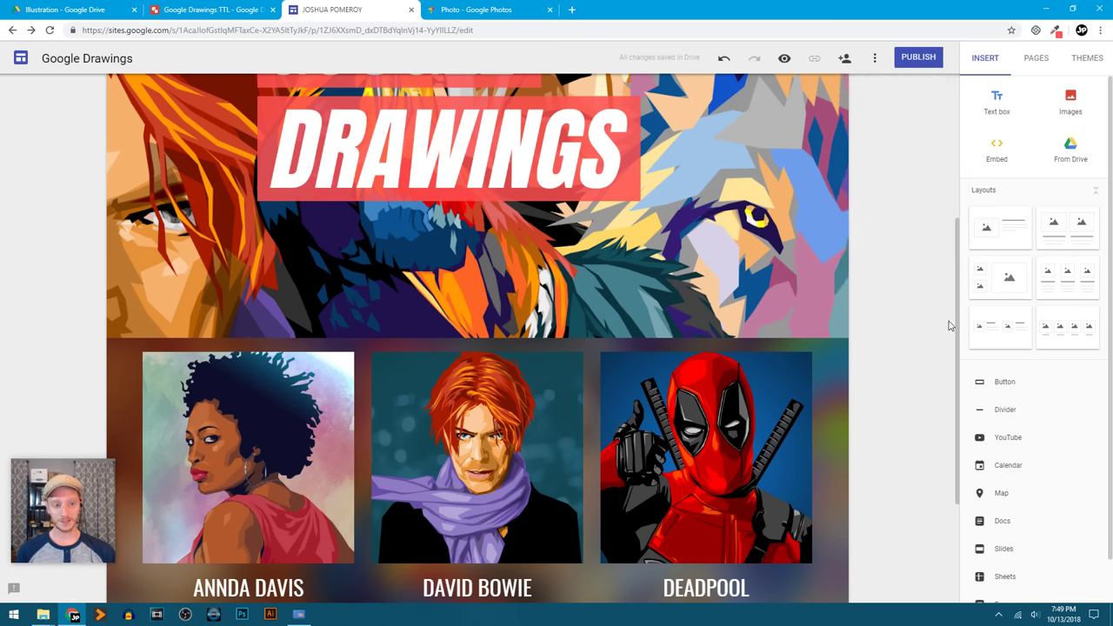
scroll(943, 356, down, 3)
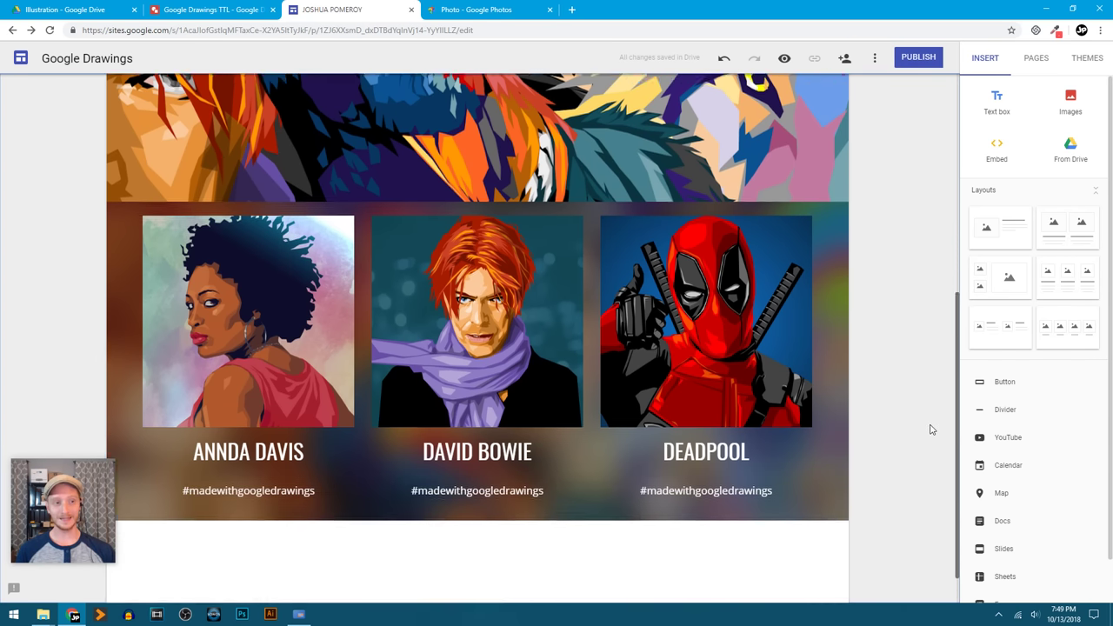
scroll(930, 429, down, 1)
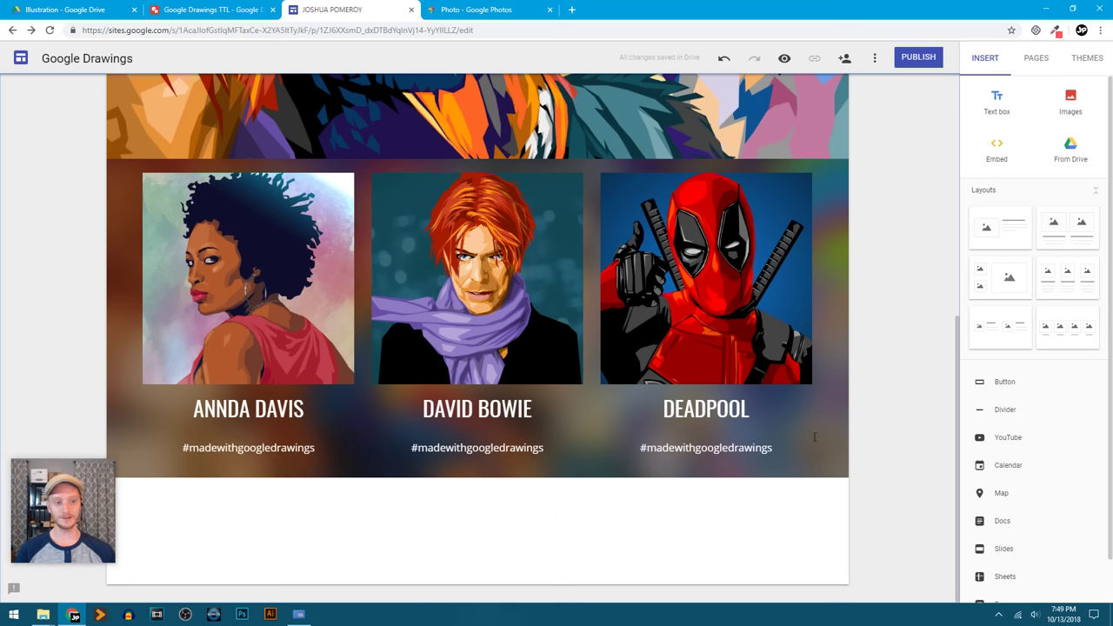
scroll(958, 345, up, 2)
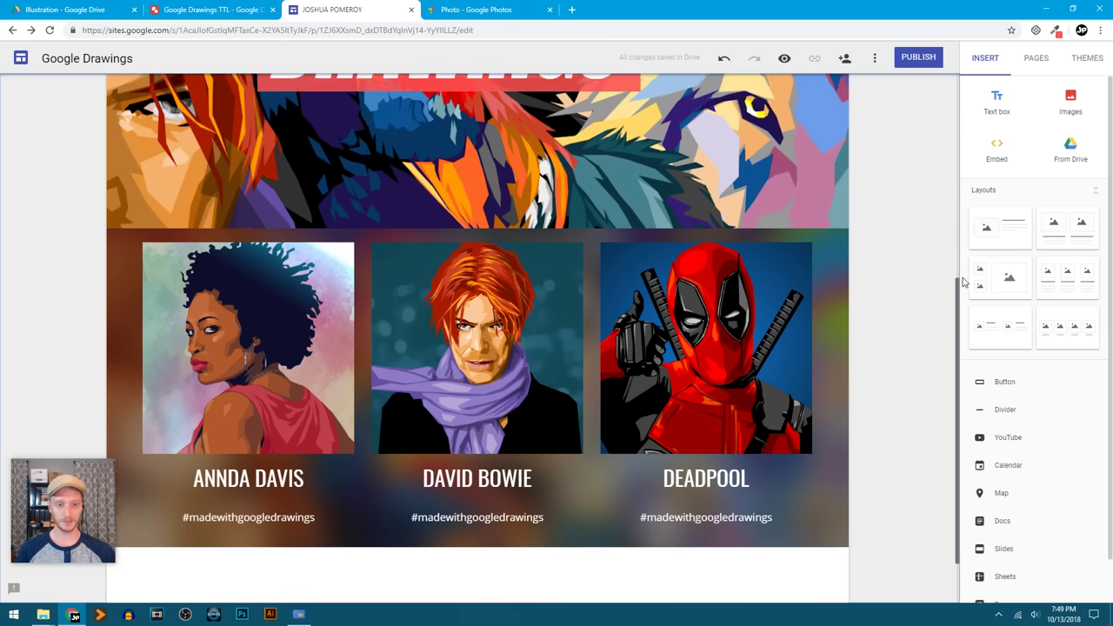
scroll(960, 316, down, 1)
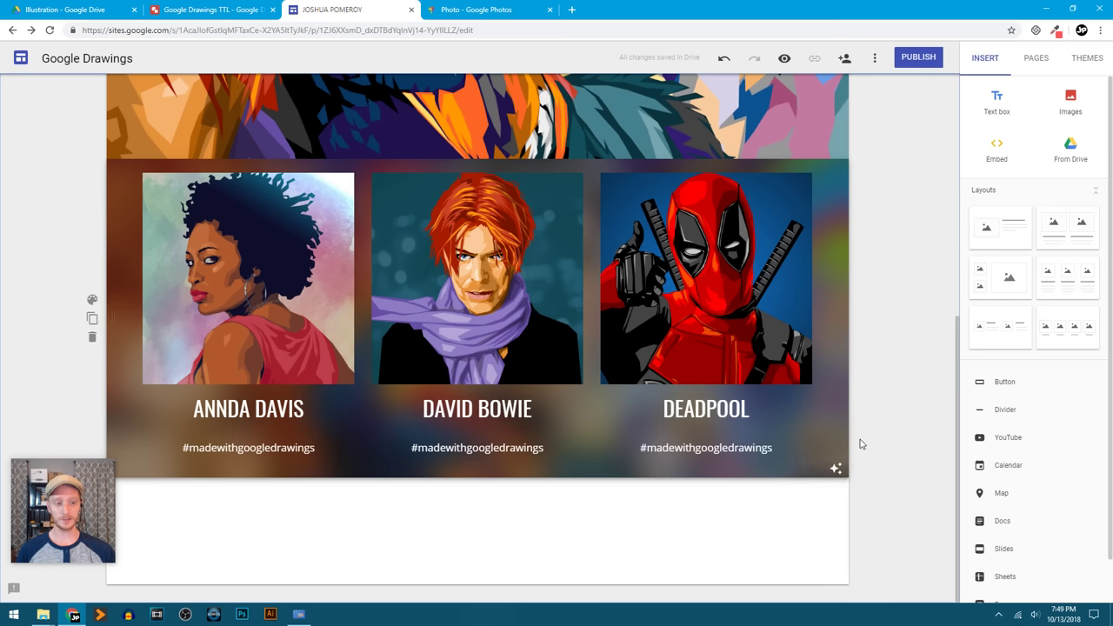
drag(959, 379, 954, 324)
scroll(948, 365, down, 2)
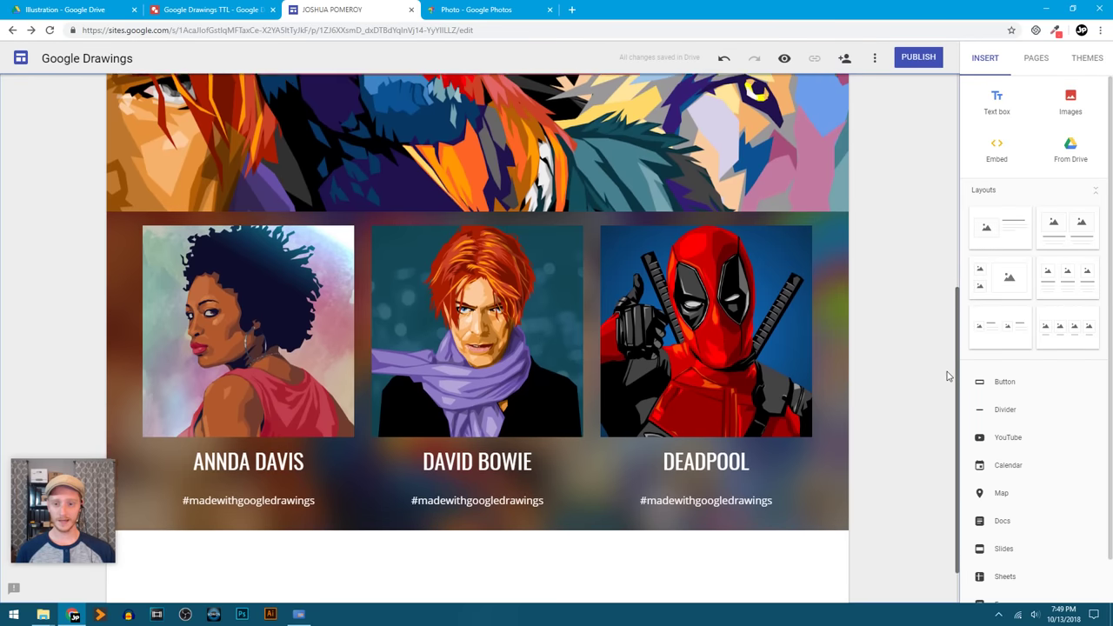
Browse Google Drive from the Illustration folder through the Sites folder and back to My Drive.
click(95, 11)
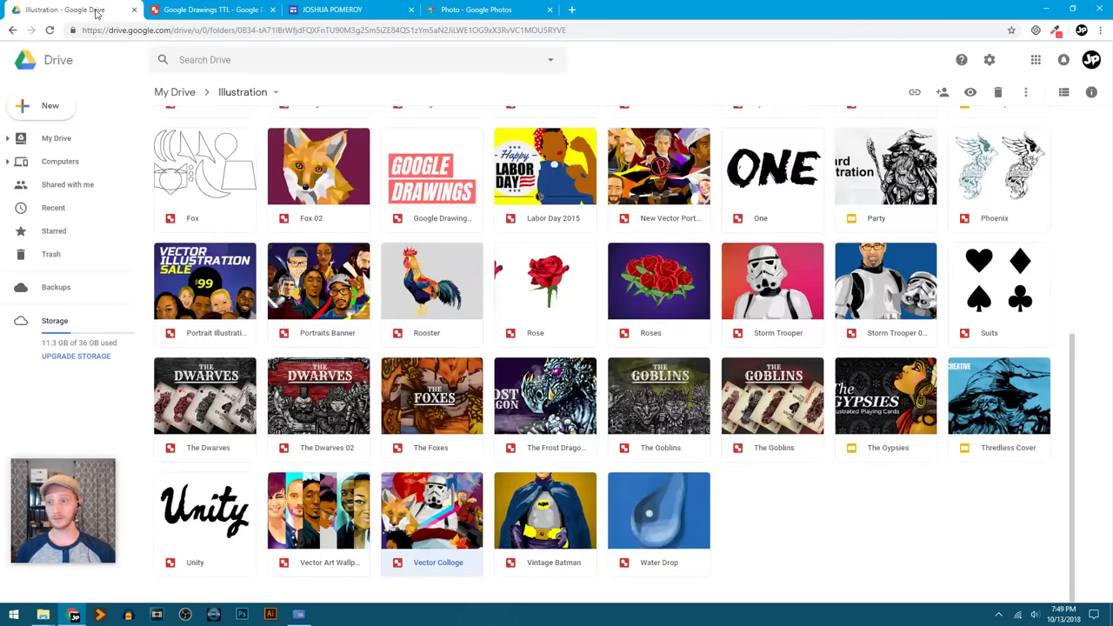
click(85, 144)
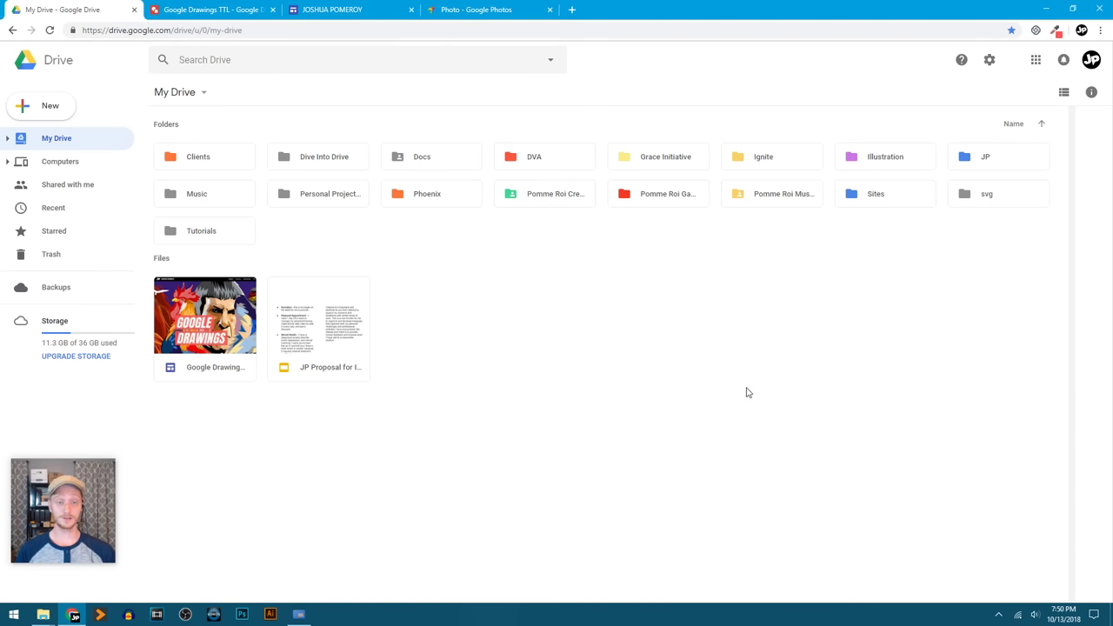
click(891, 204)
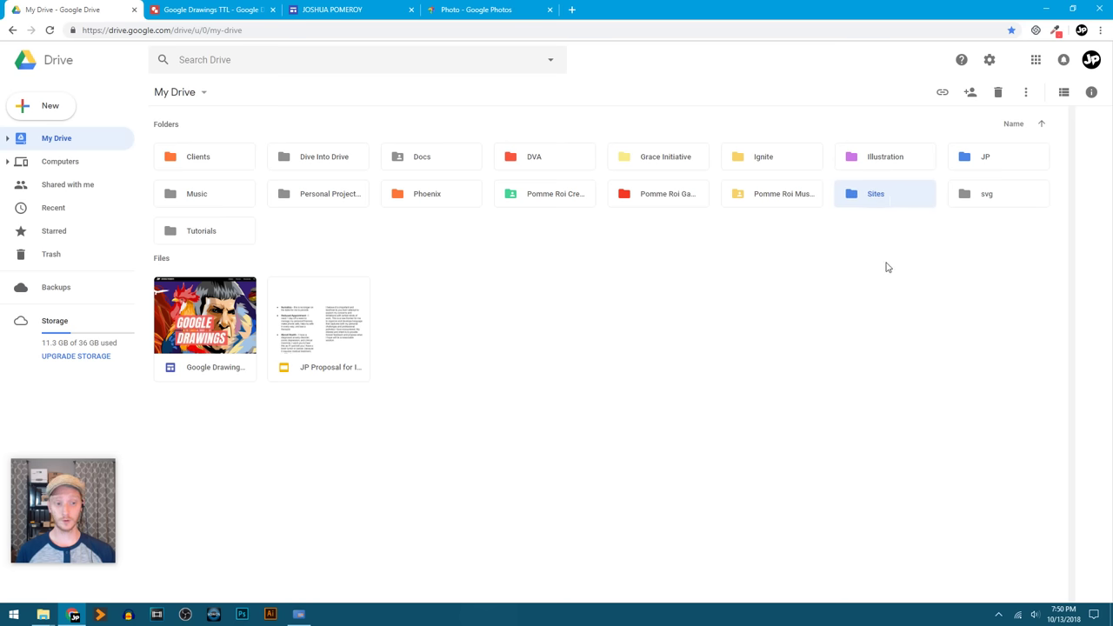
double_click(891, 193)
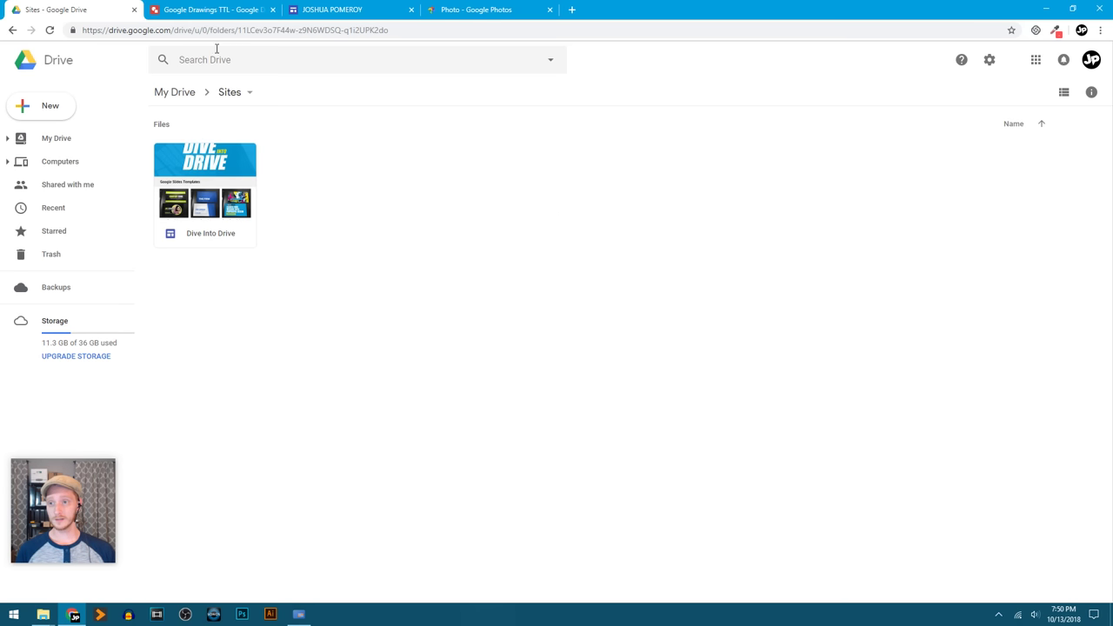
click(49, 33)
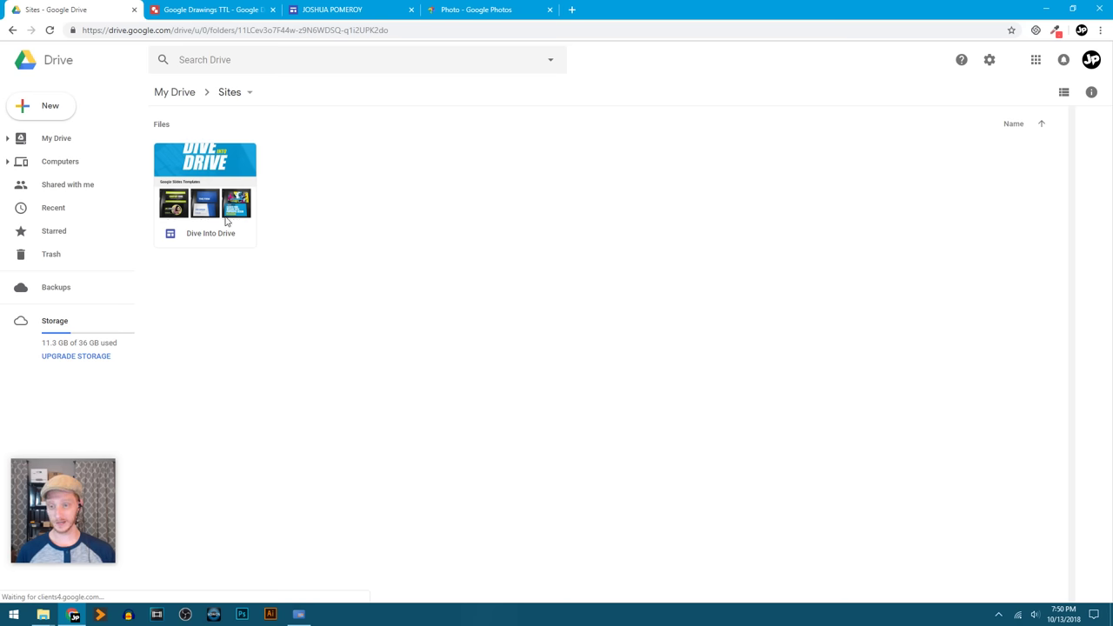
click(166, 93)
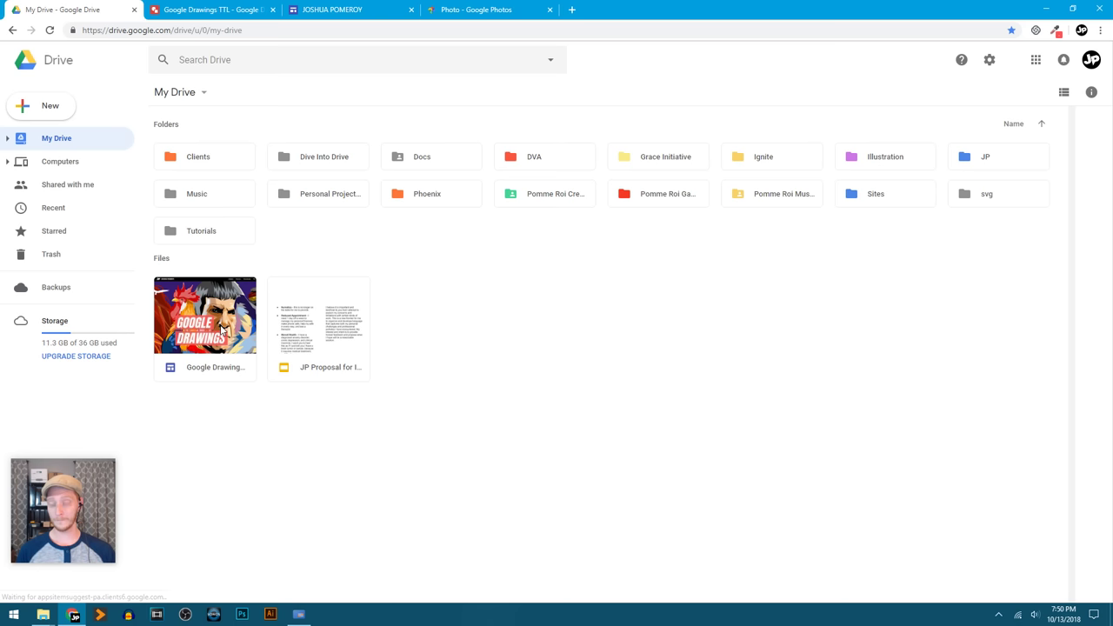
Review the Google Drawings site file's details, close them, and return to the site editor.
click(220, 331)
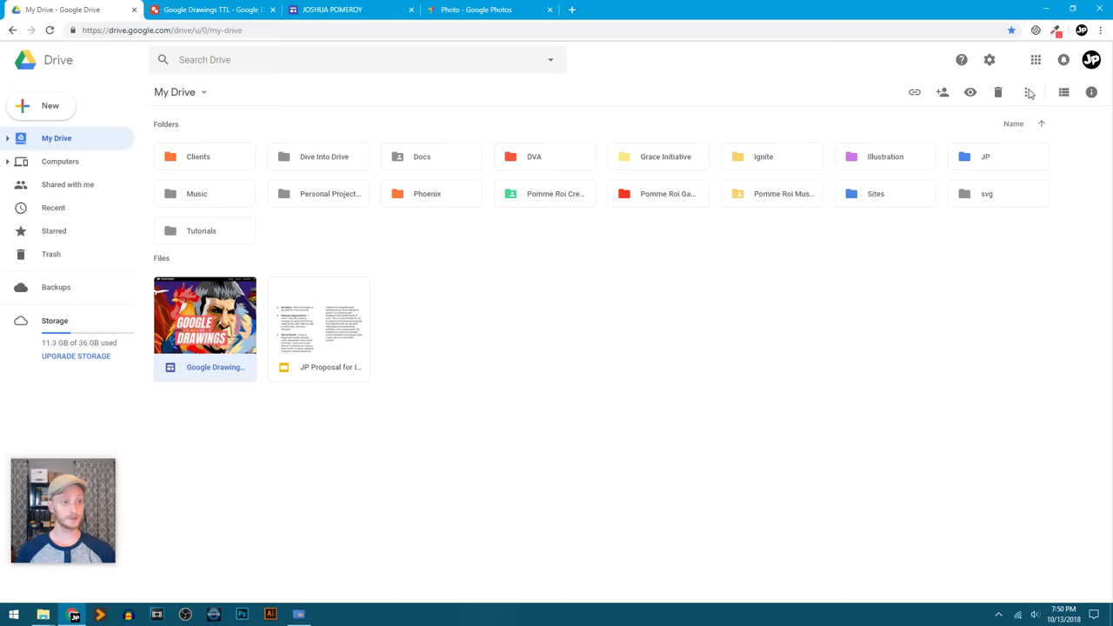
click(1095, 93)
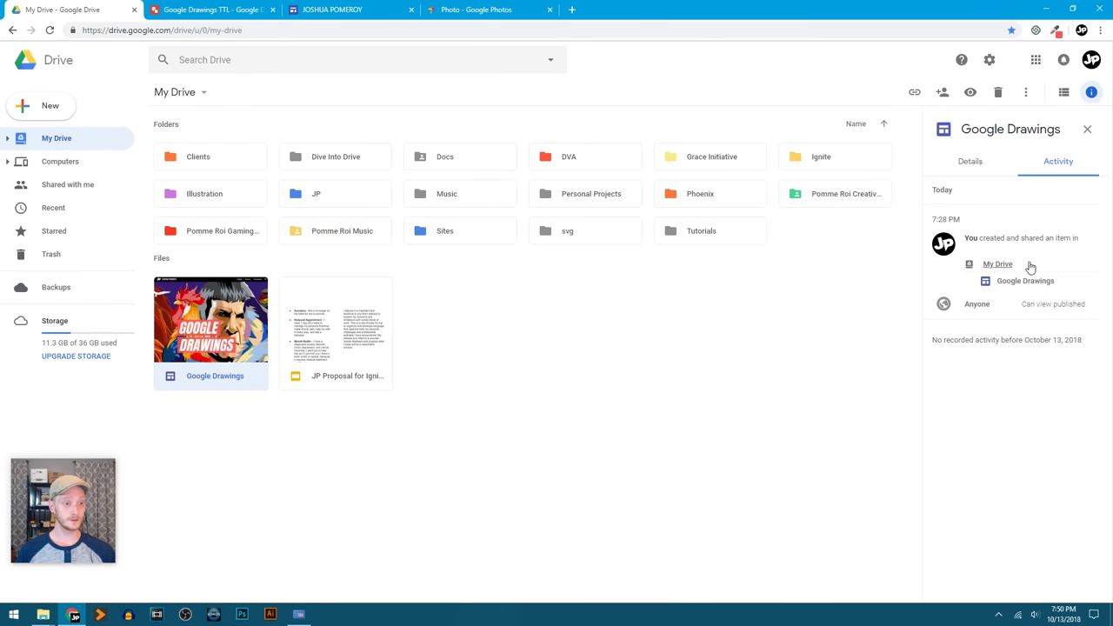
click(972, 160)
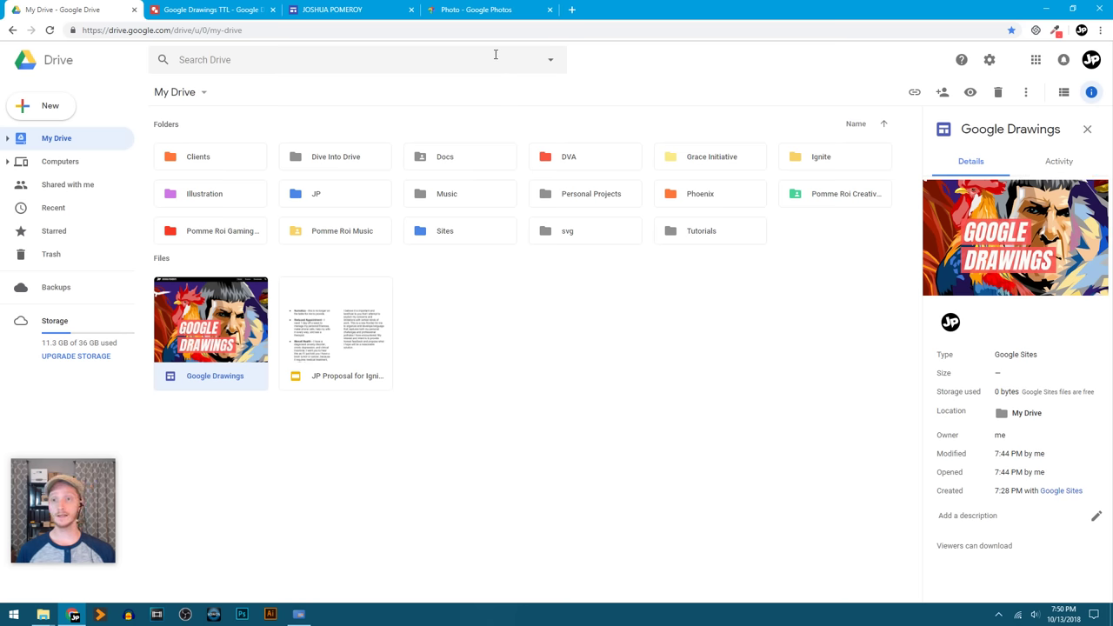
click(1087, 130)
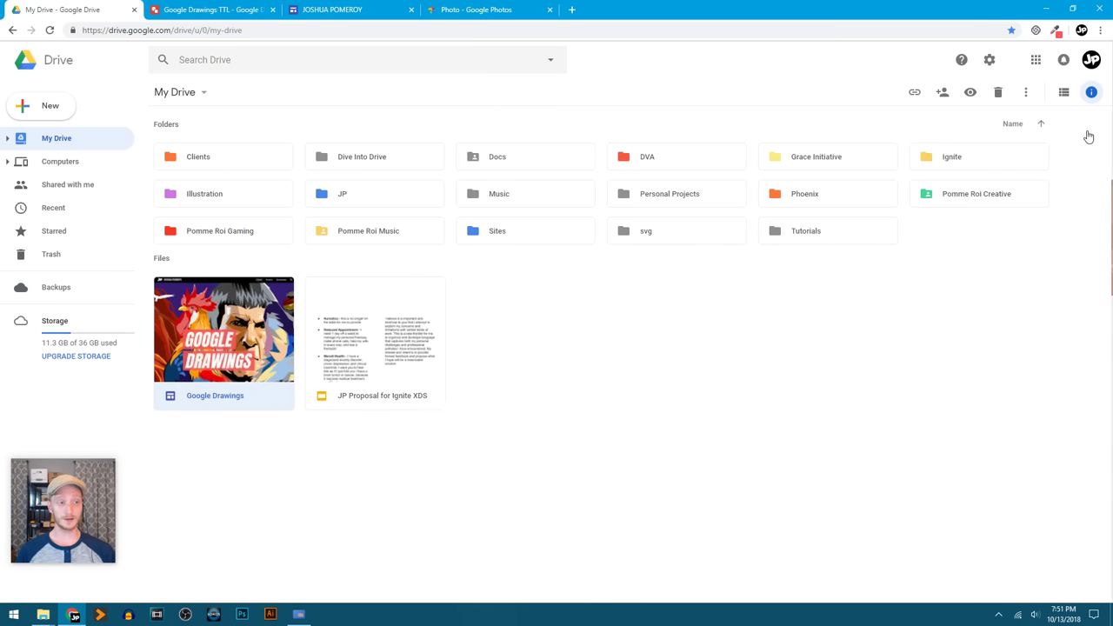
click(357, 10)
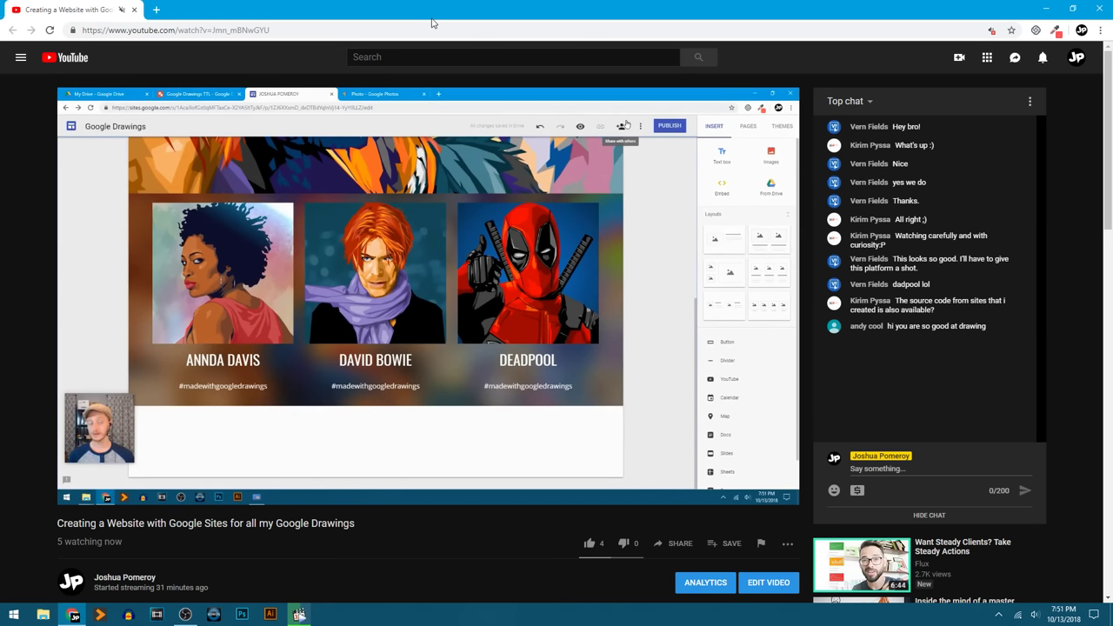
Scroll the site, glance at the design sketch in Google Photos, and return to the editor.
key(alt+Tab)
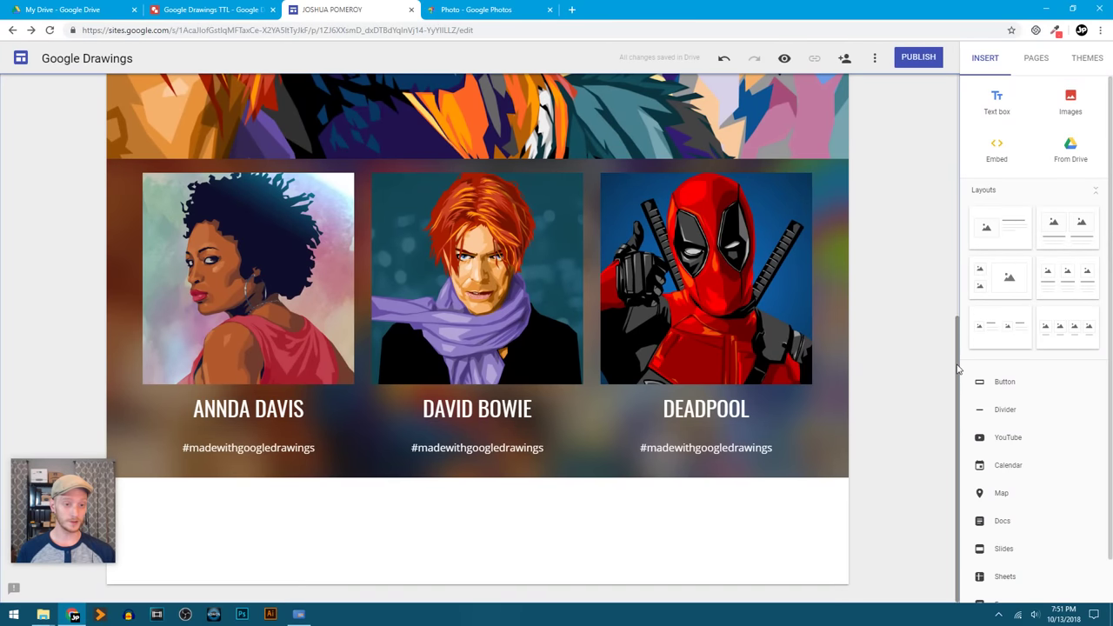
drag(956, 369, 960, 142)
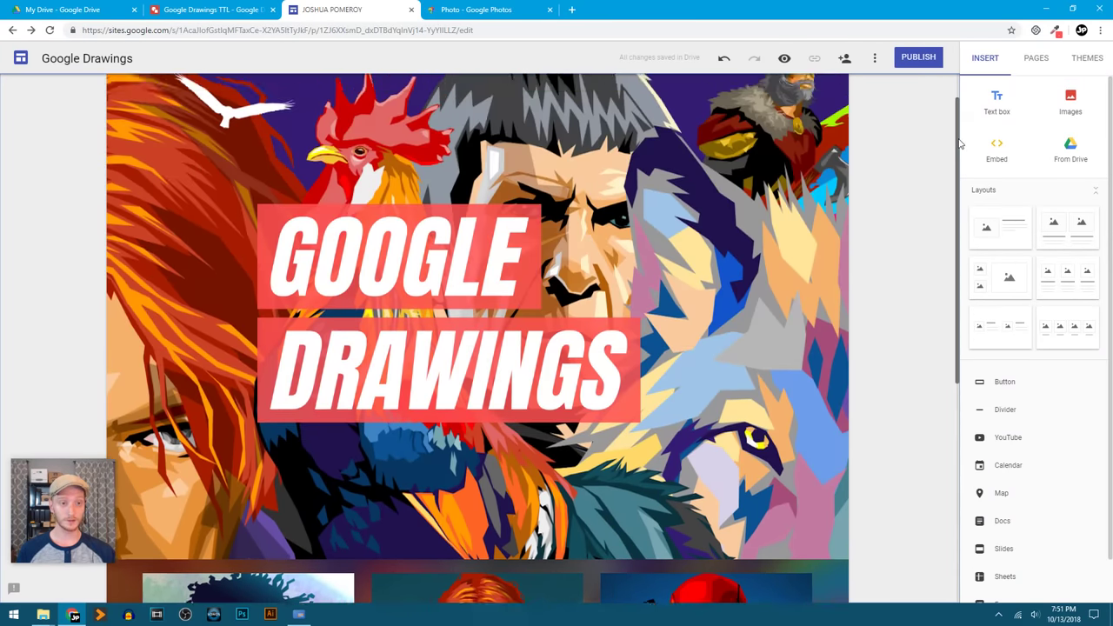
scroll(924, 328, down, 5)
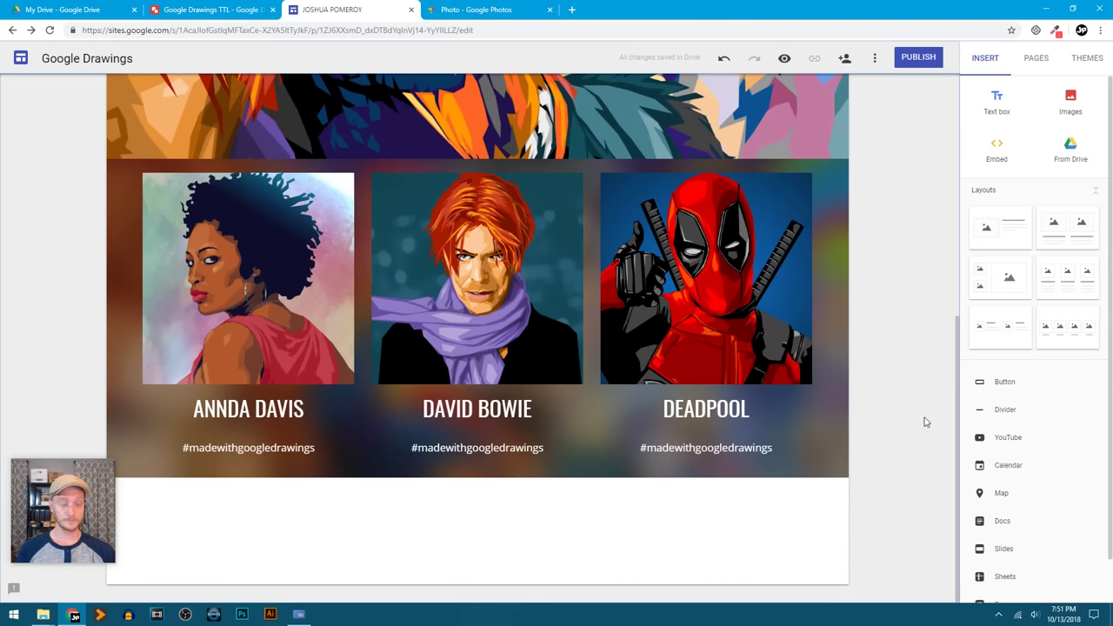
click(487, 11)
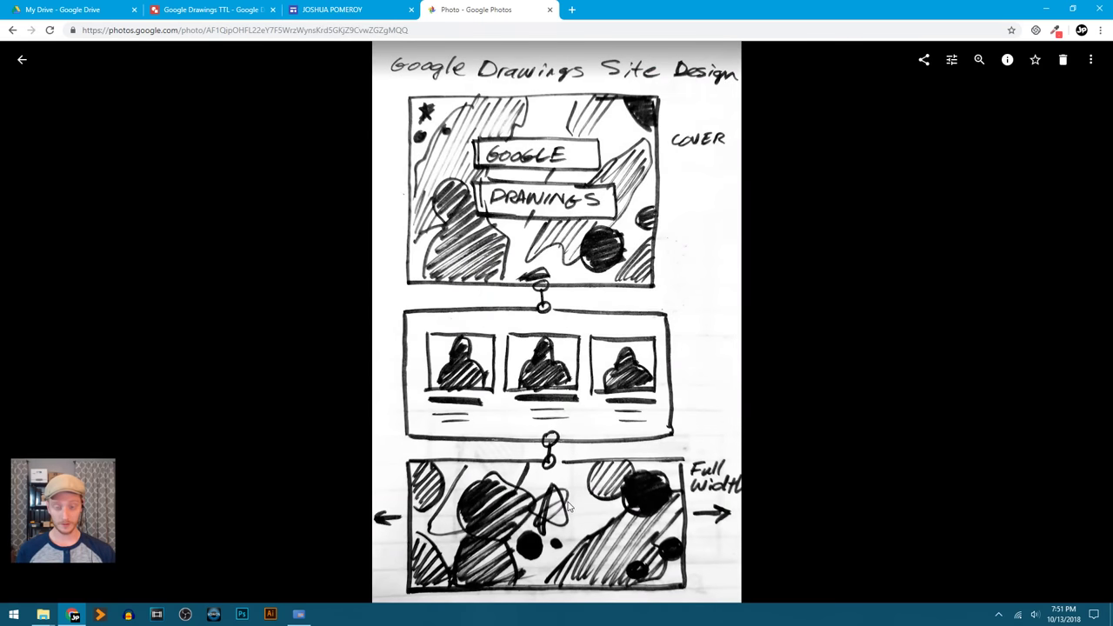
click(344, 12)
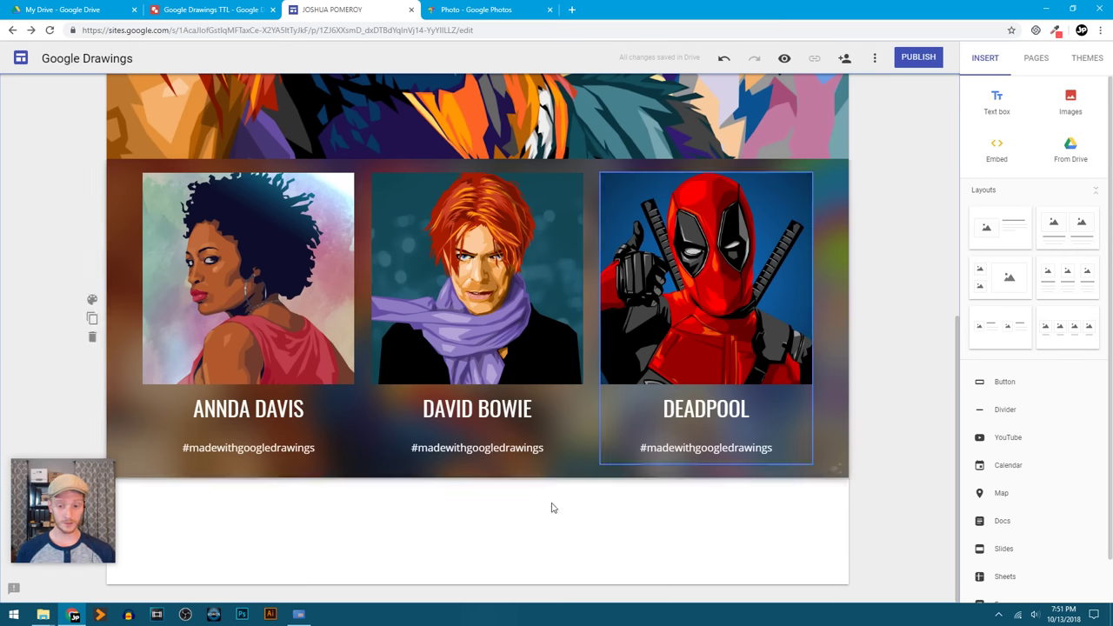
Add a text section below the portrait cards with Collage 02 as background and readability off.
double_click(465, 526)
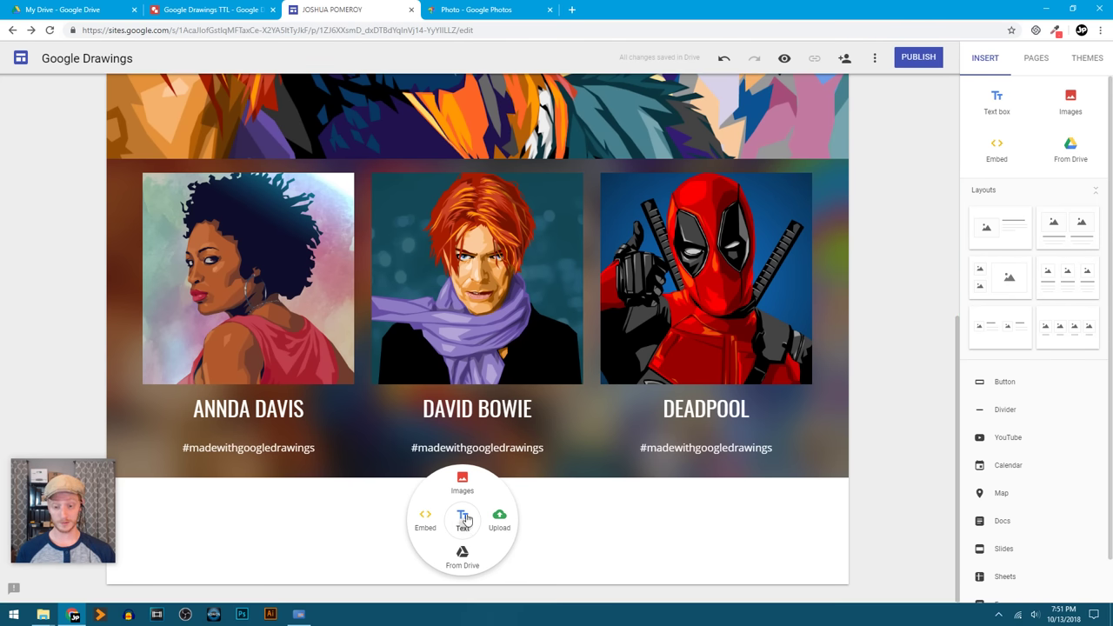
click(462, 515)
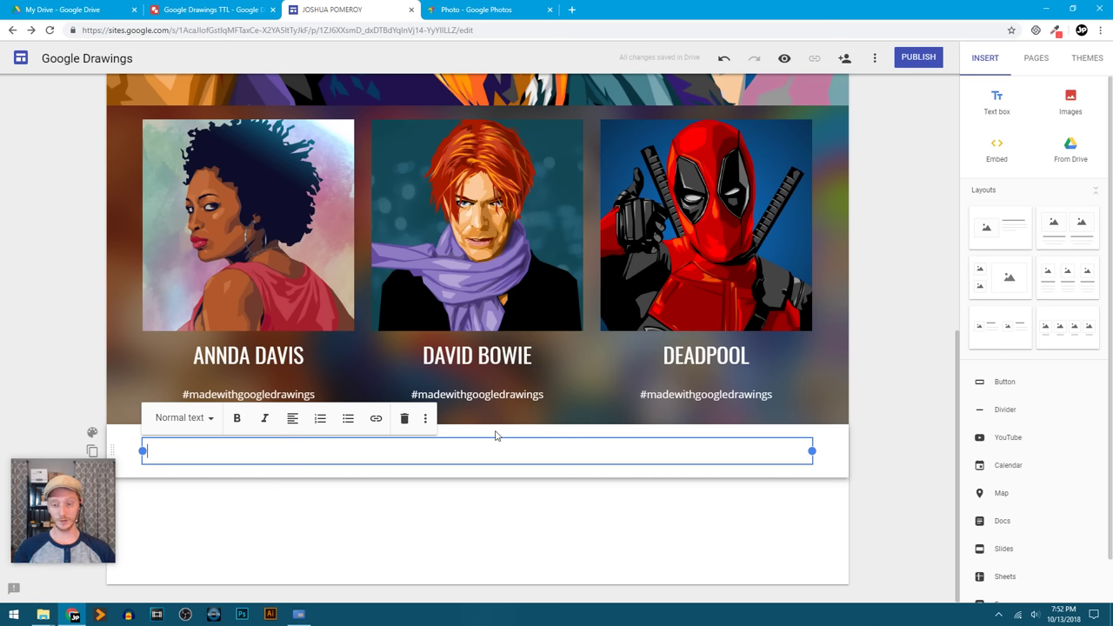
click(93, 432)
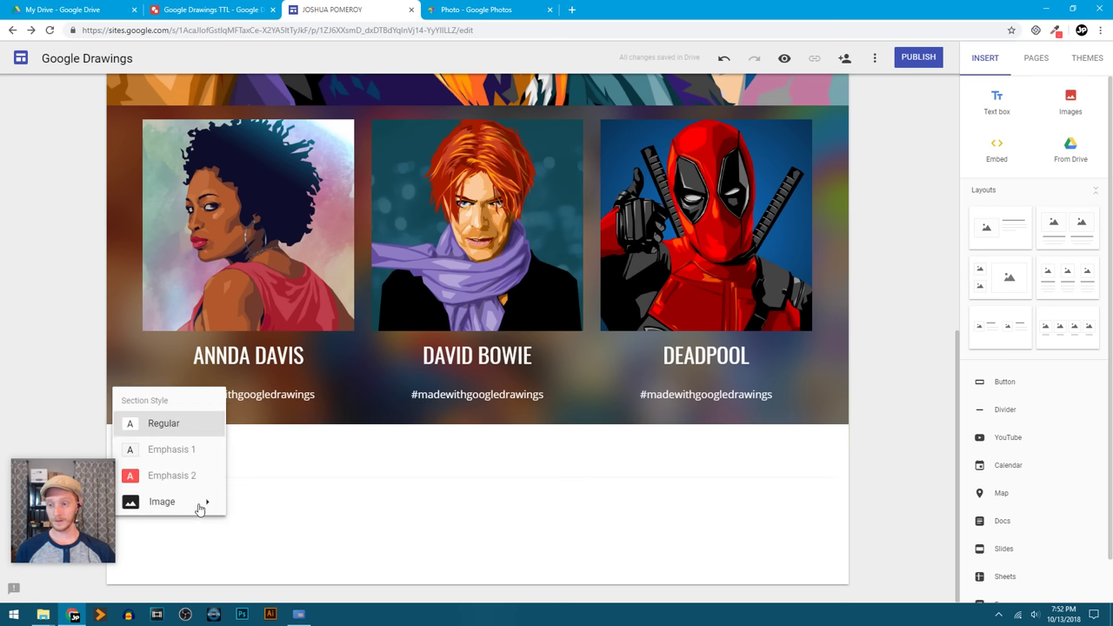
click(230, 515)
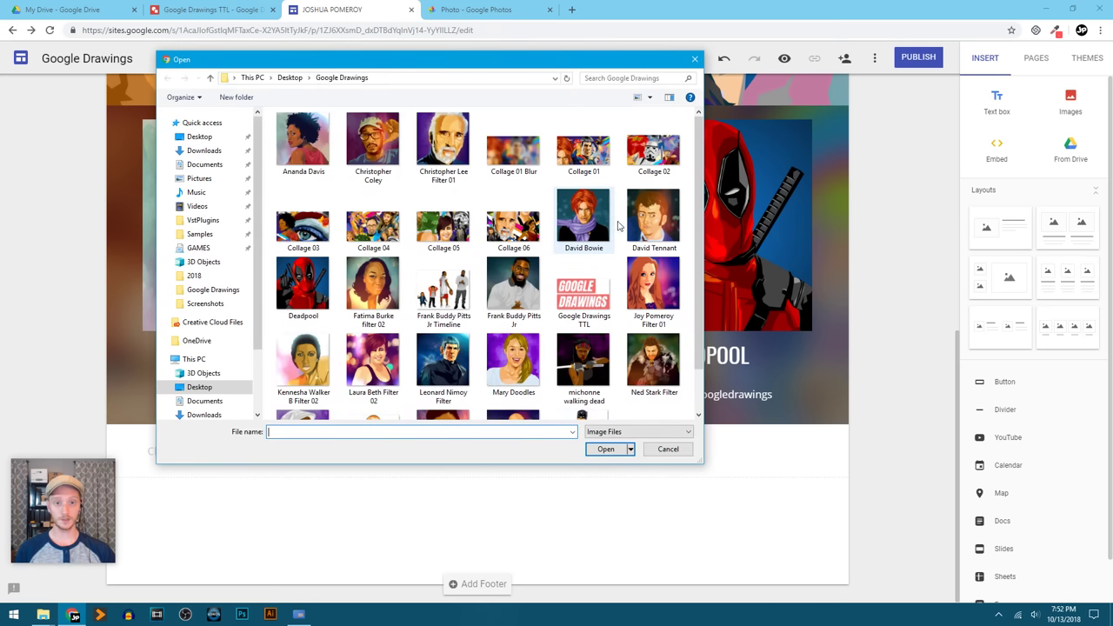
click(650, 162)
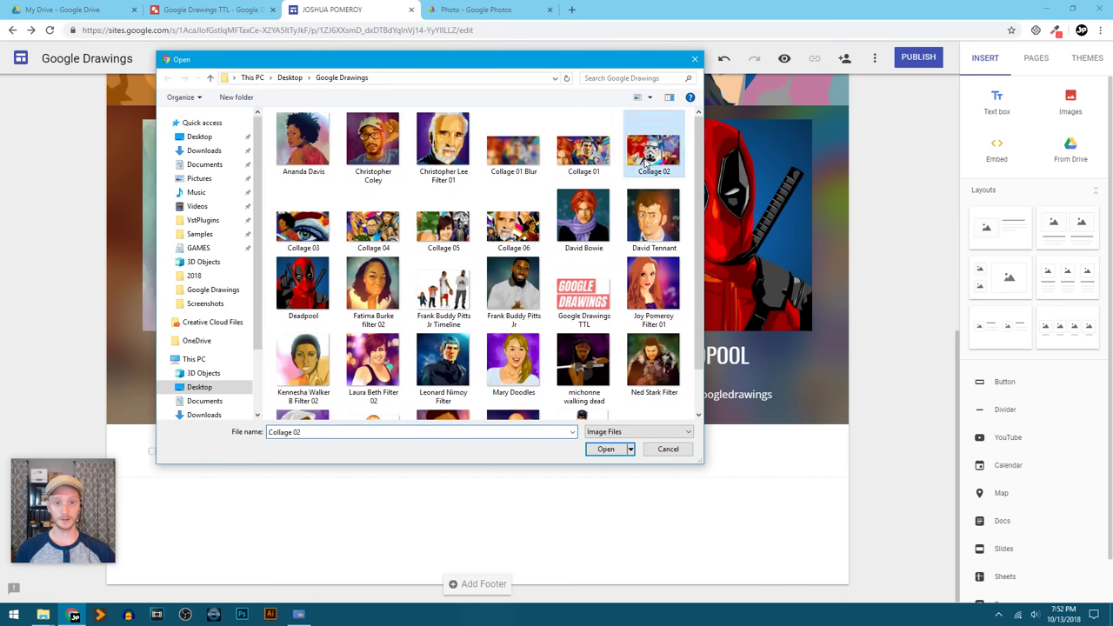
click(607, 450)
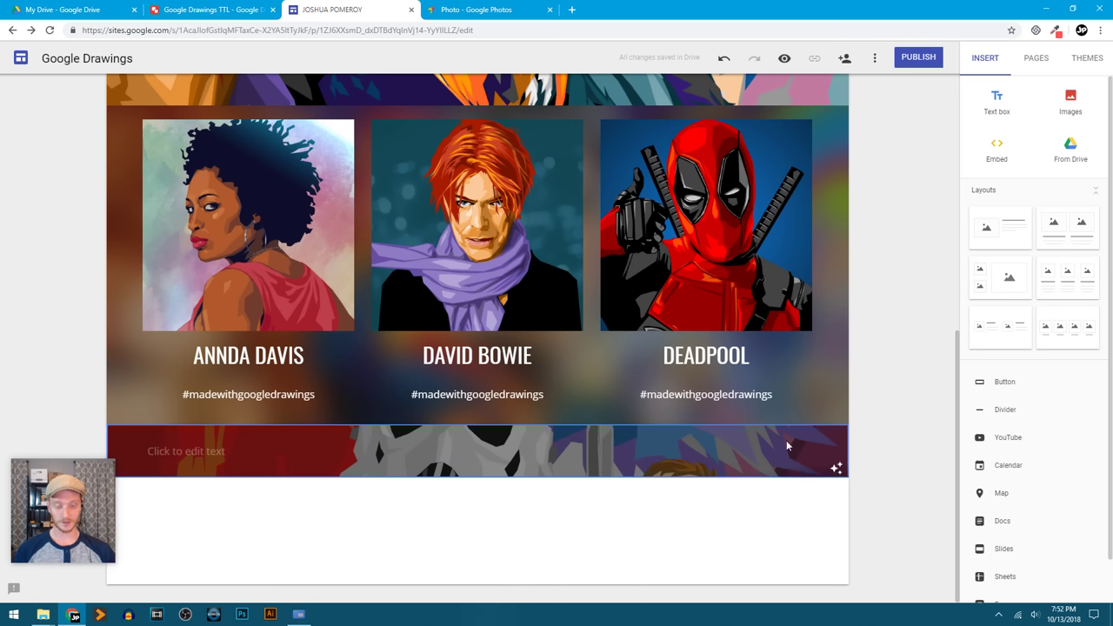
click(836, 471)
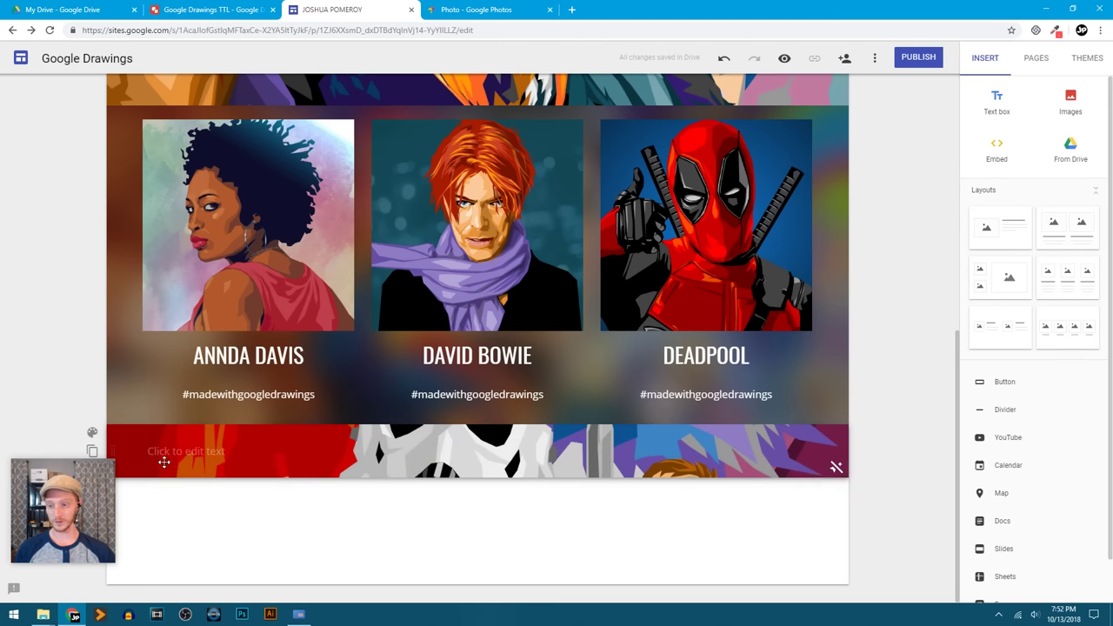
click(538, 456)
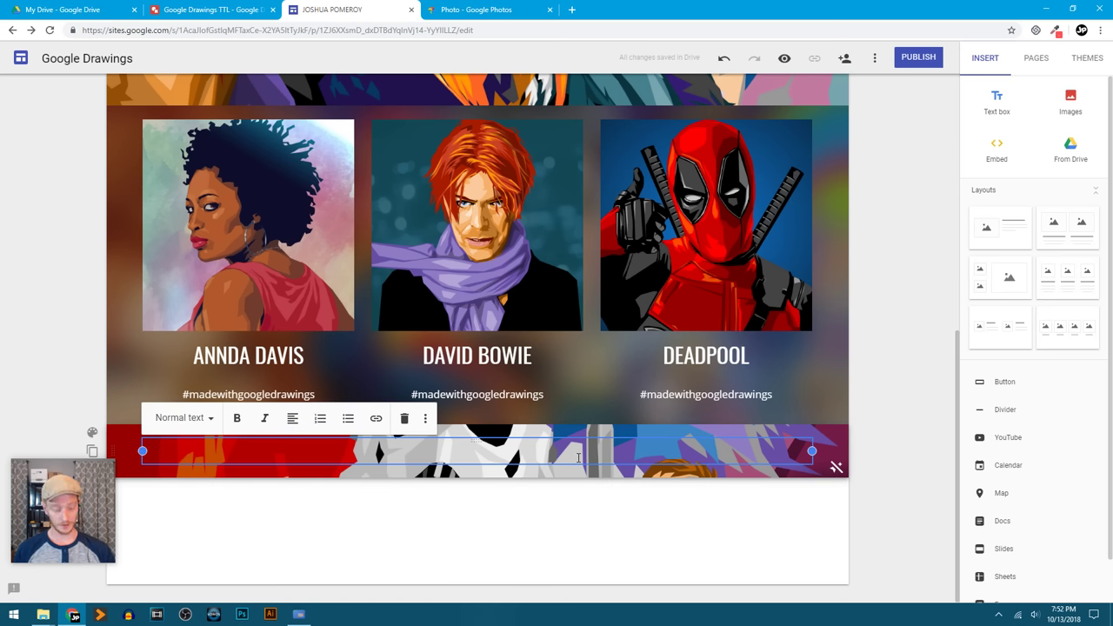
Add empty lines to the text box to heighten the Collage 02 banner, then scroll to check.
key(Return)
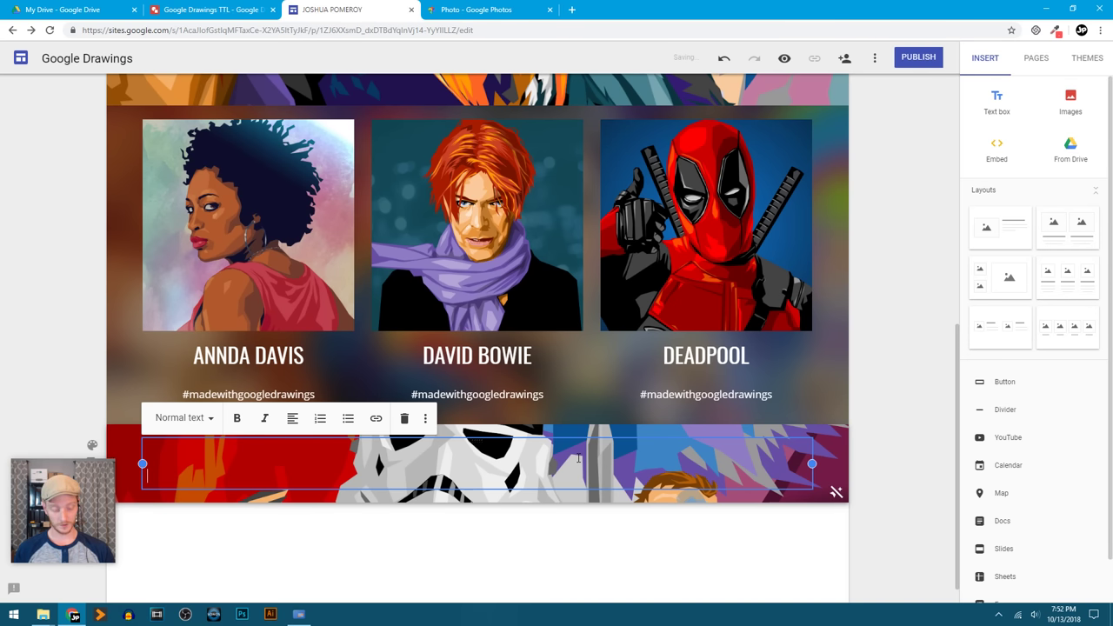
key(Return)
key(Return)
key(Return)
key(Return)
key(Return)
key(Return)
key(Return)
key(Return)
key(Return)
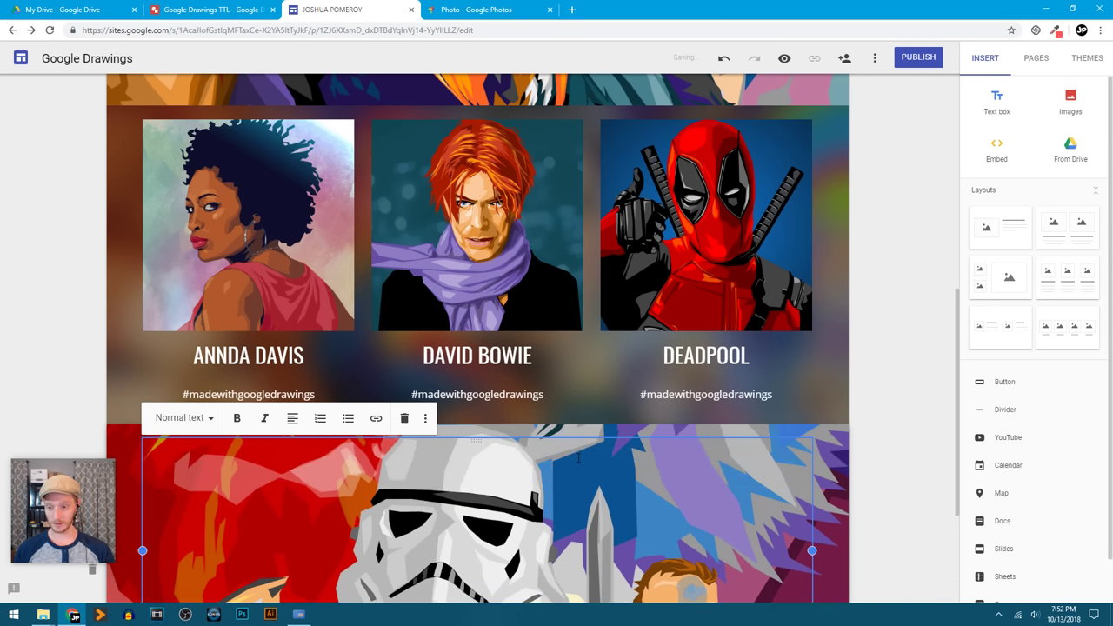
key(Return)
key(Return)
key(Return)
key(Return)
key(Return)
key(Return)
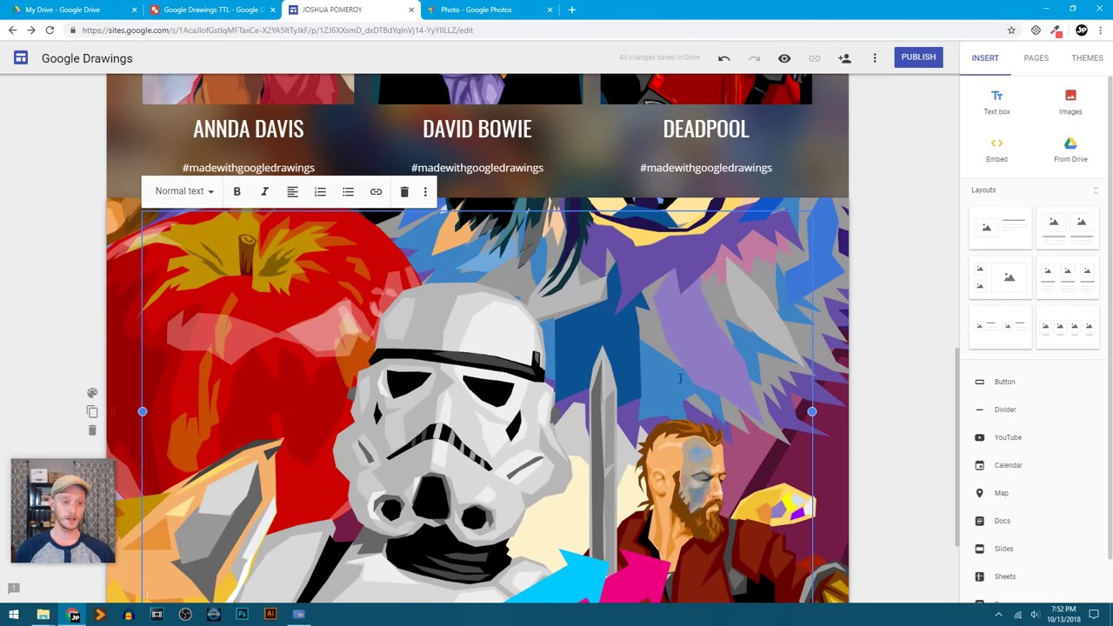
drag(960, 392, 951, 447)
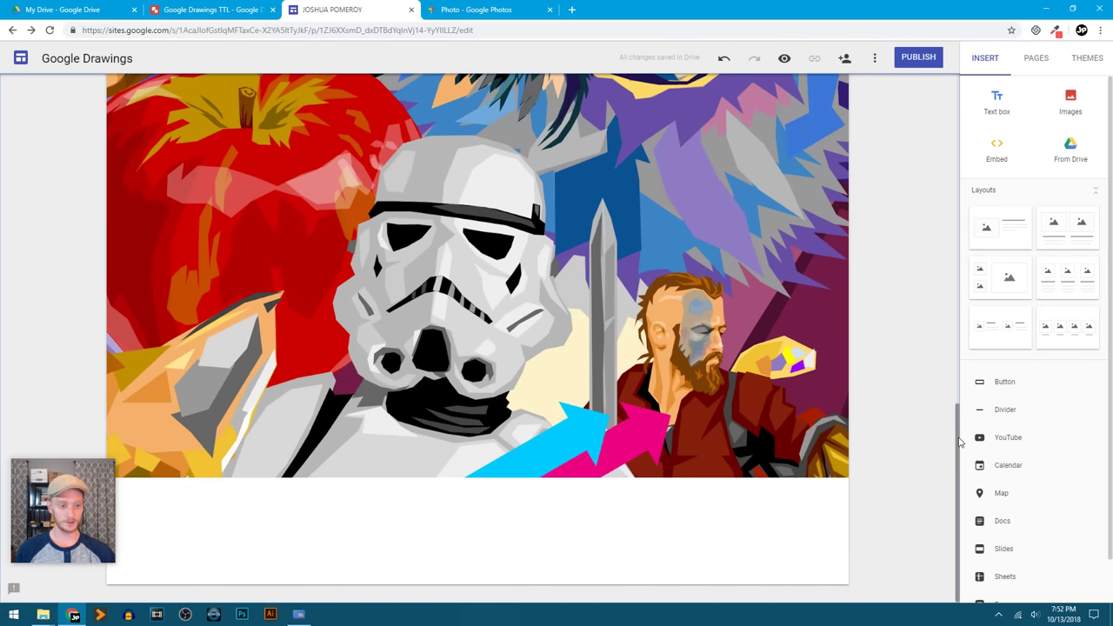
drag(958, 433, 951, 396)
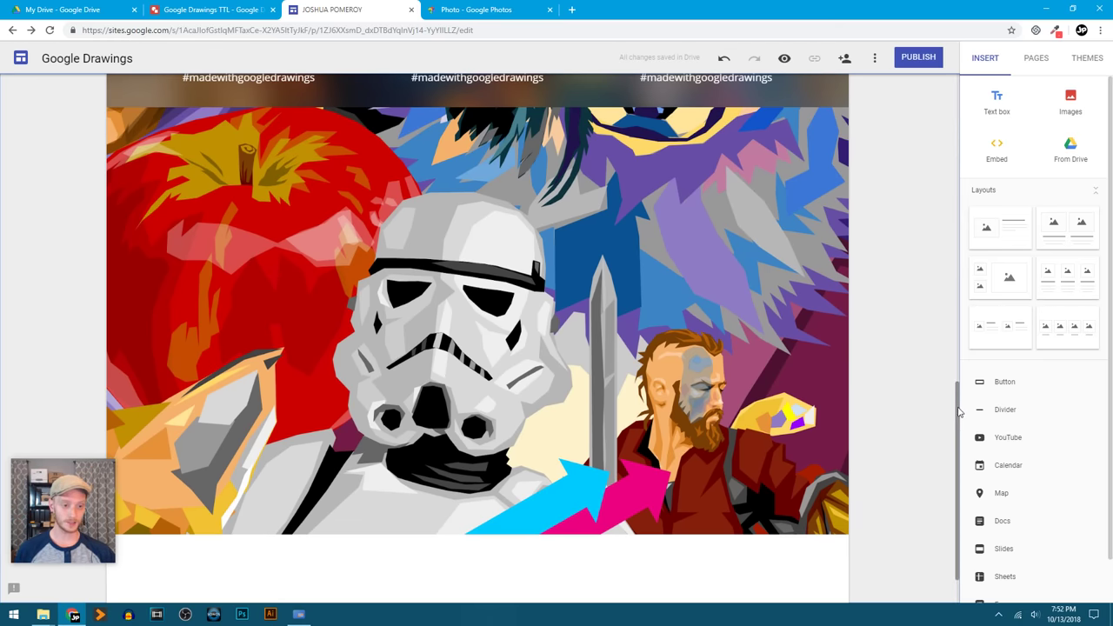
drag(958, 412, 957, 403)
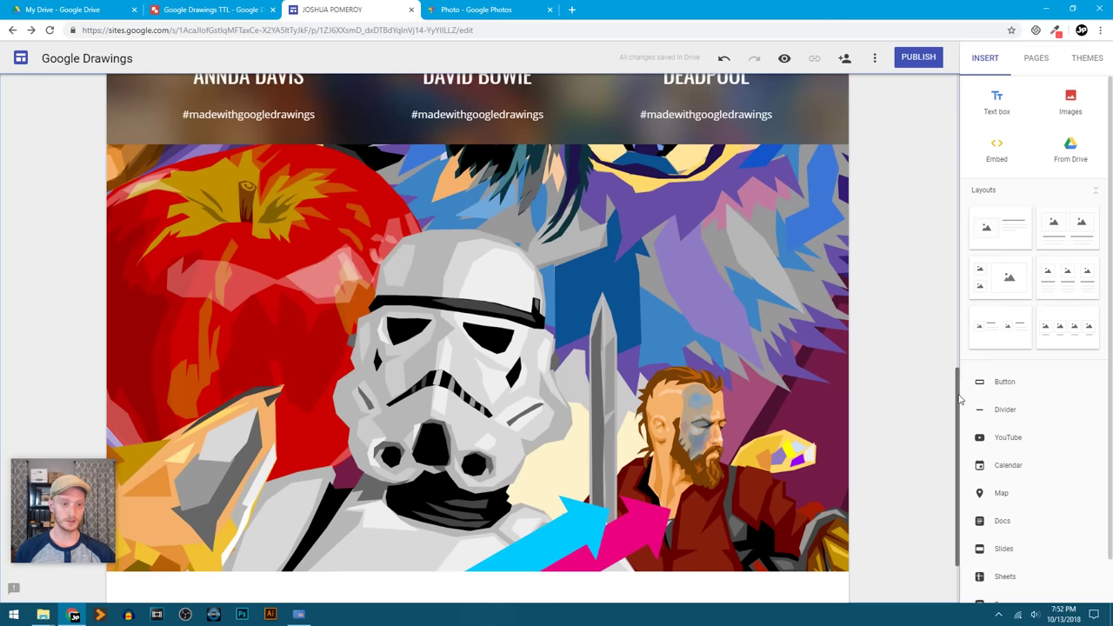
Preview the site and scroll through the whole page at desktop width.
click(782, 59)
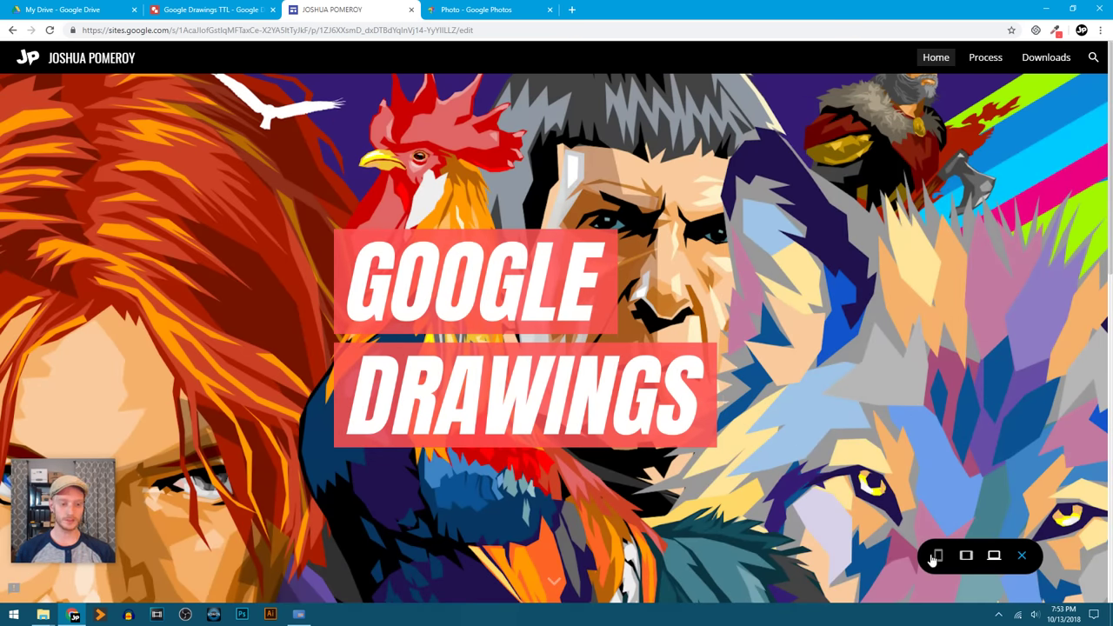
scroll(818, 382, down, 3)
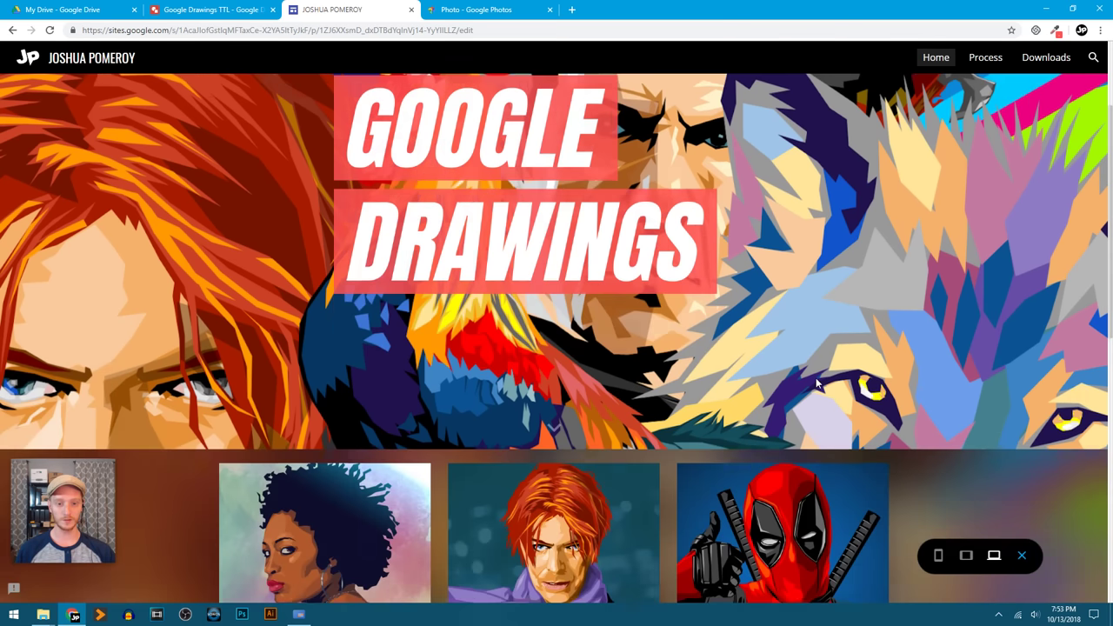
scroll(814, 345, up, 3)
scroll(814, 344, down, 5)
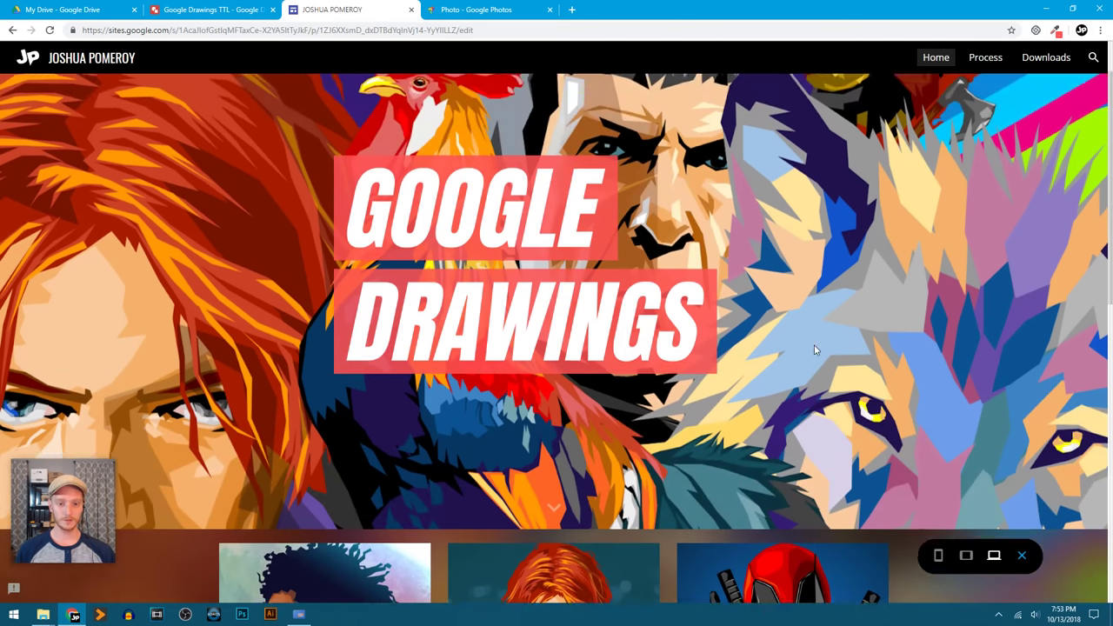
scroll(814, 344, down, 1)
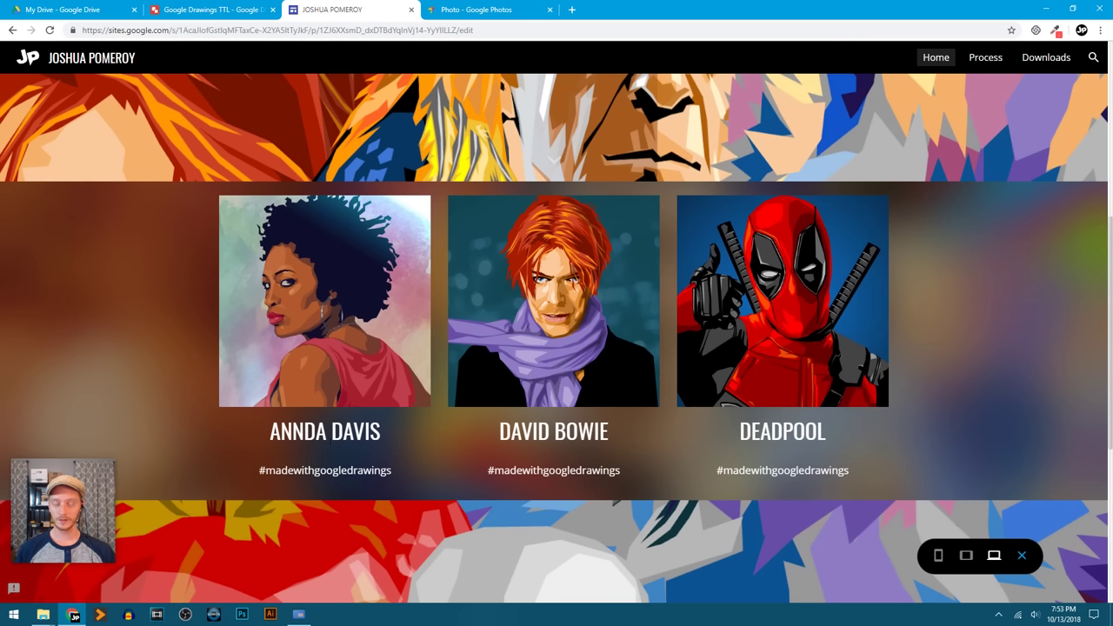
scroll(864, 404, down, 2)
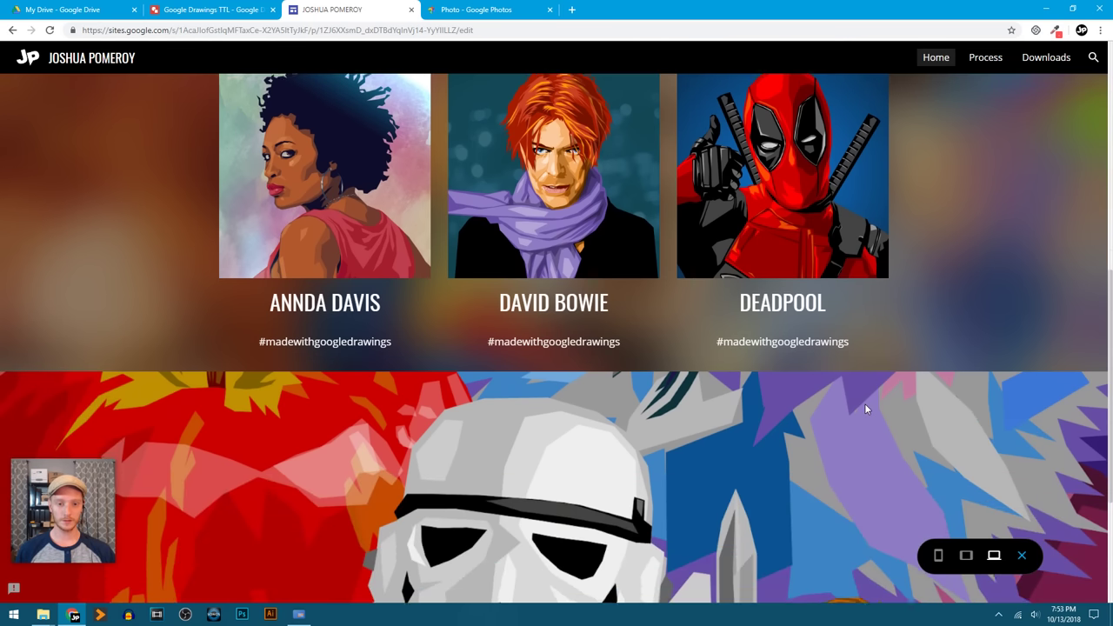
scroll(864, 404, down, 3)
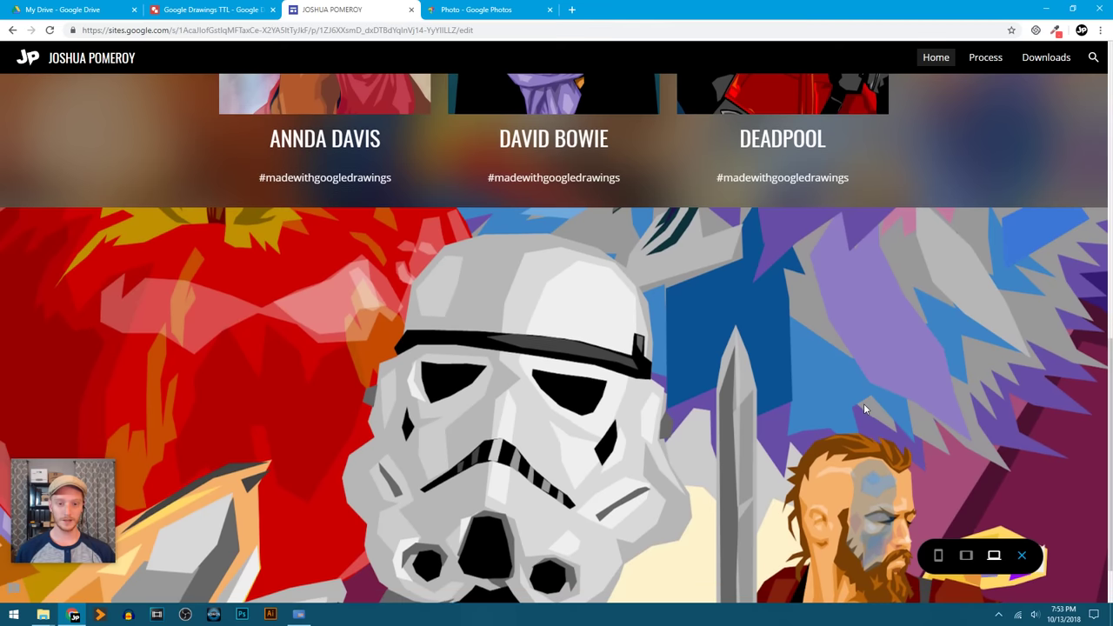
scroll(863, 404, down, 1)
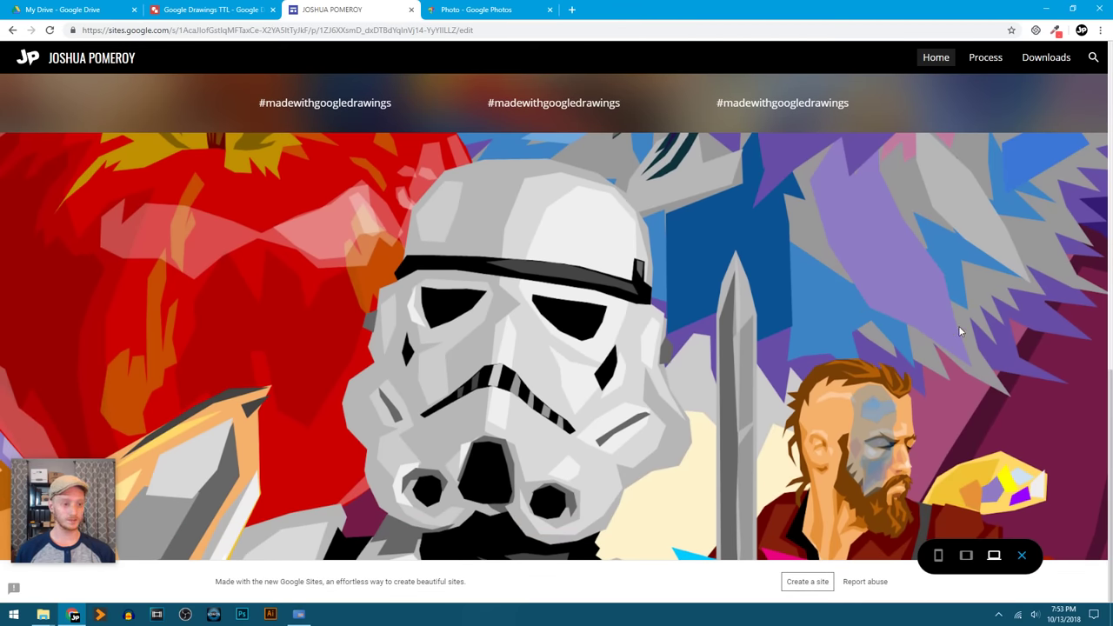
Check the page at tablet and phone widths, exit preview, and switch to the design sketch.
click(965, 563)
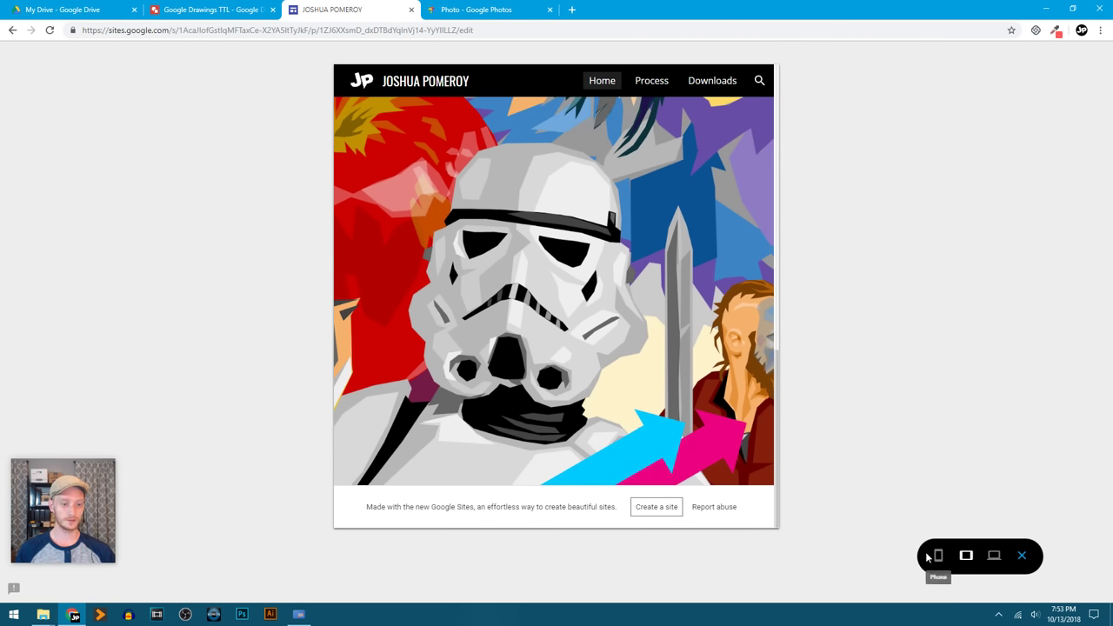
click(929, 558)
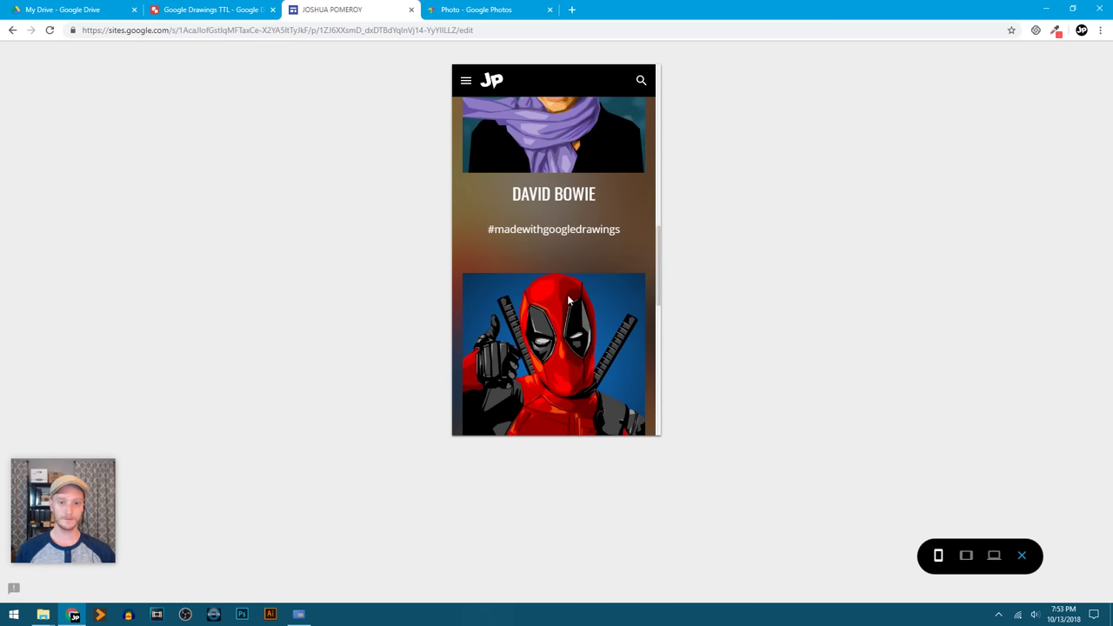
scroll(569, 300, up, 9)
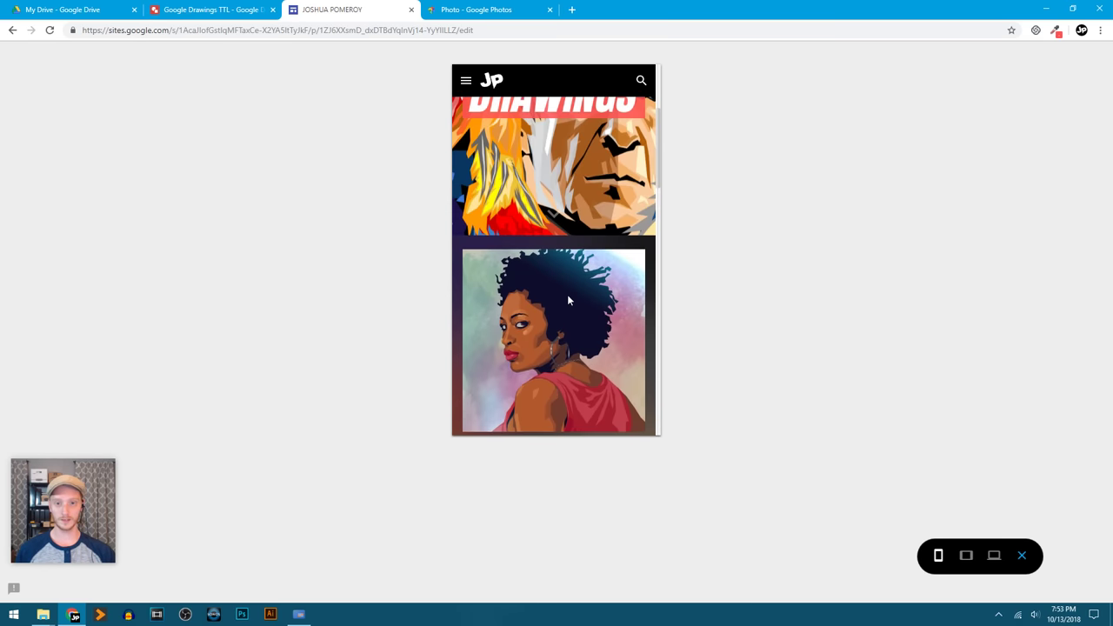
scroll(568, 297, up, 4)
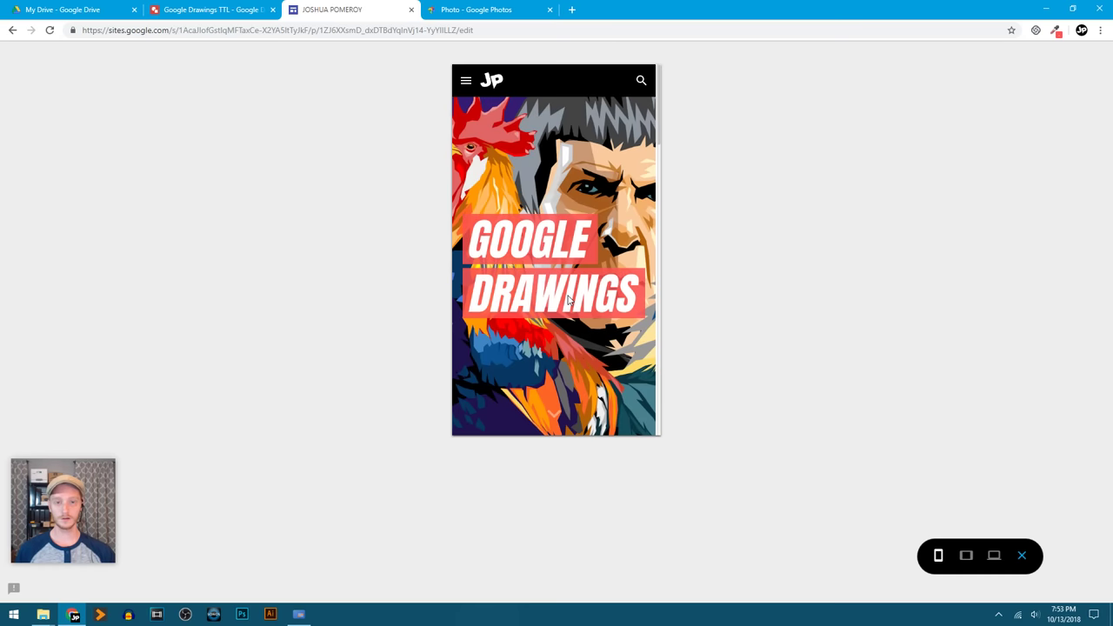
scroll(568, 300, down, 8)
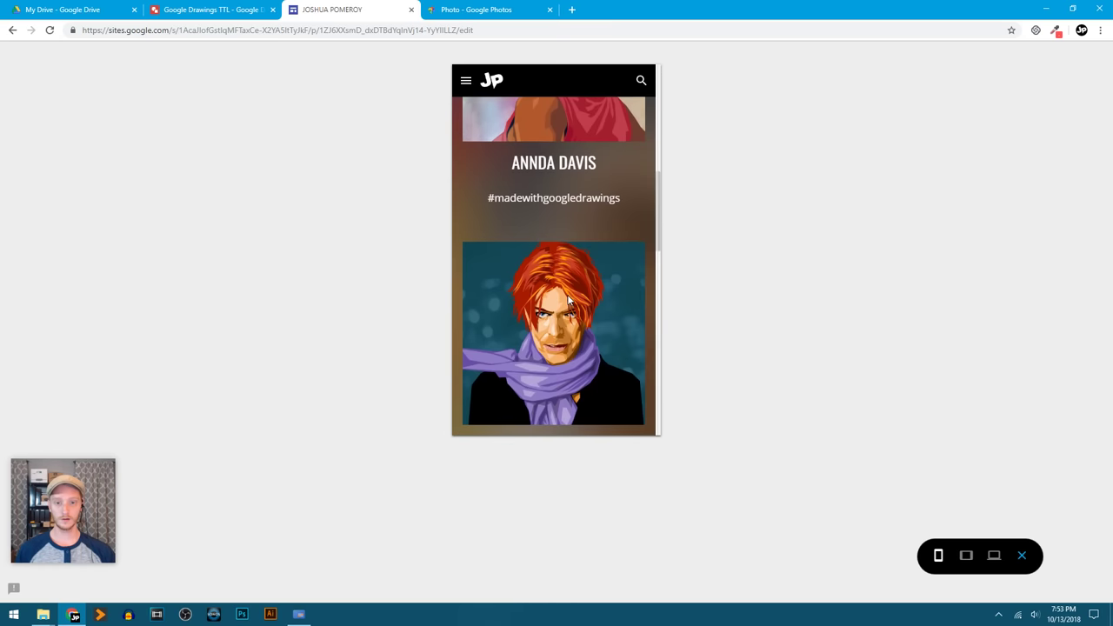
scroll(568, 300, down, 4)
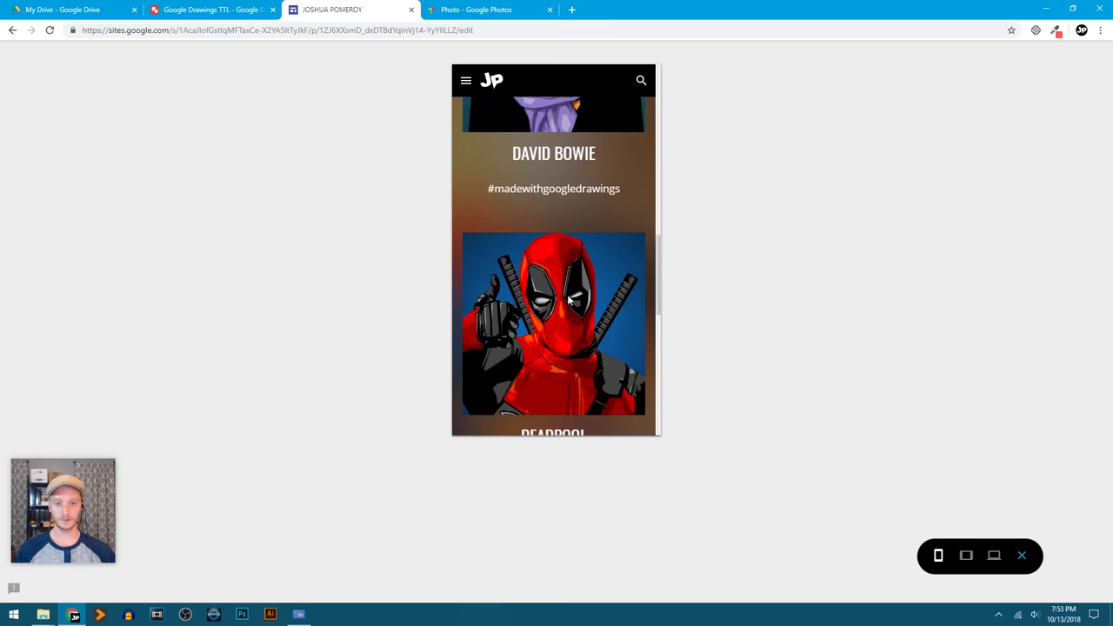
scroll(568, 300, down, 4)
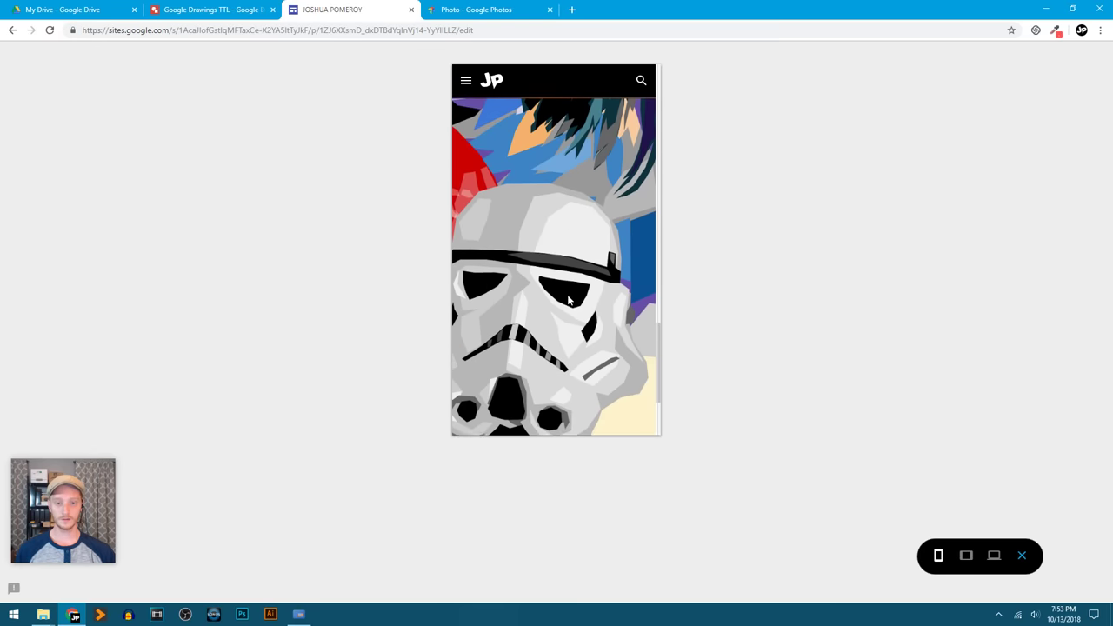
scroll(568, 300, down, 1)
scroll(569, 300, down, 1)
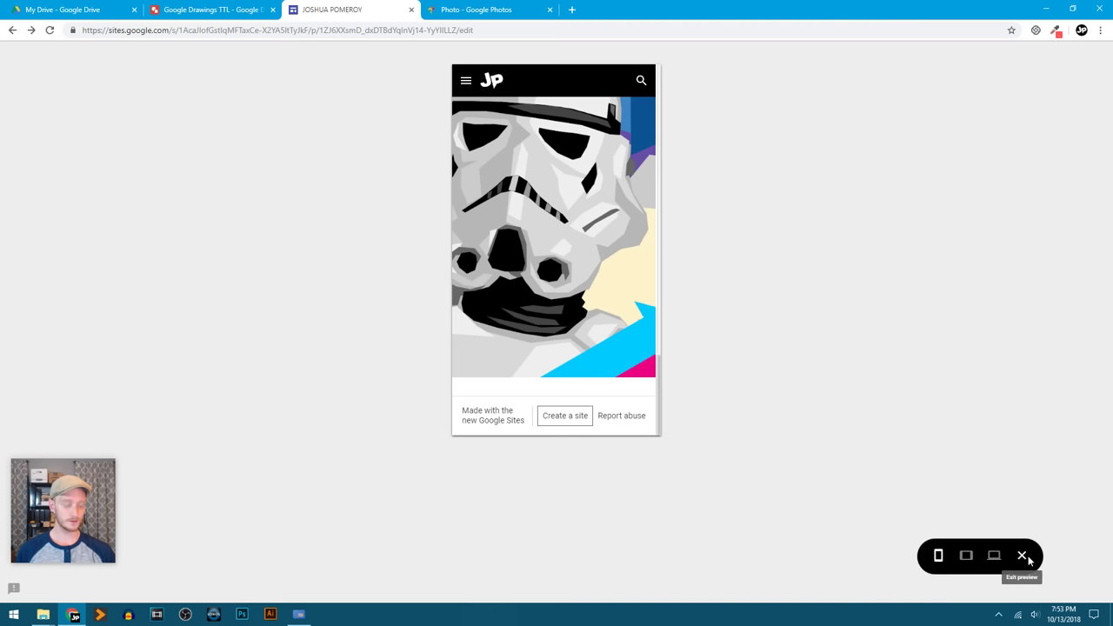
click(1022, 556)
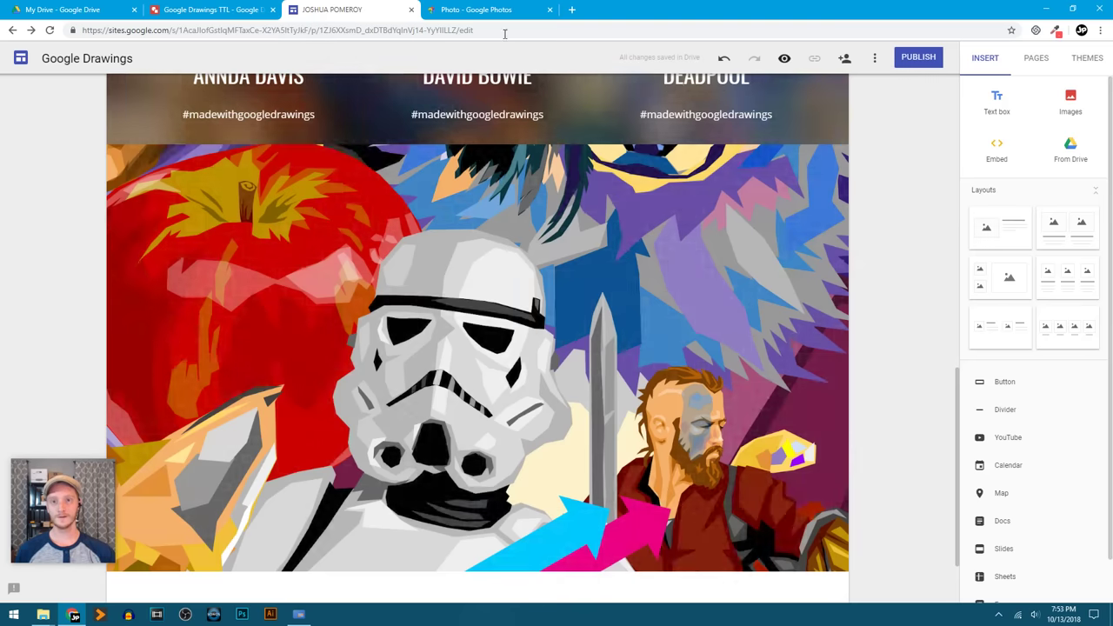
click(478, 10)
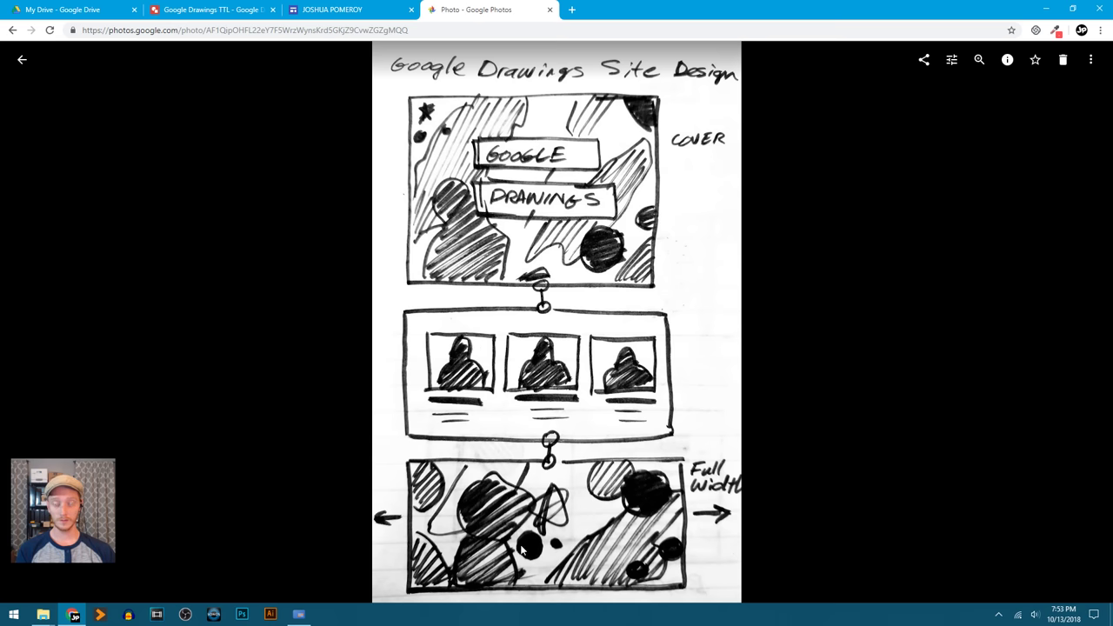
key(Right)
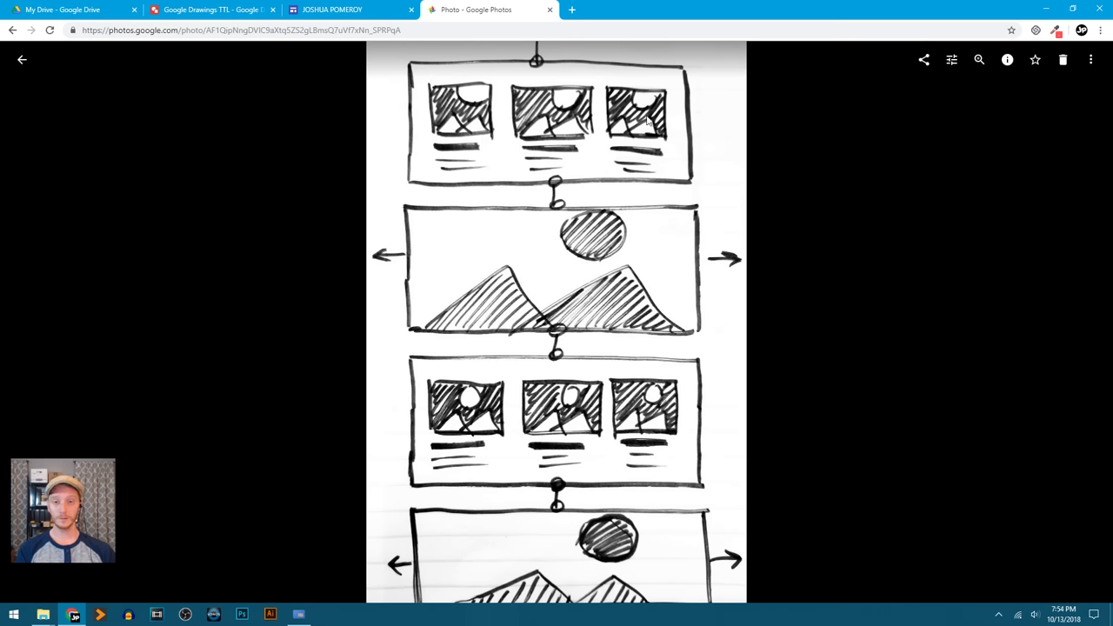
click(225, 10)
click(348, 9)
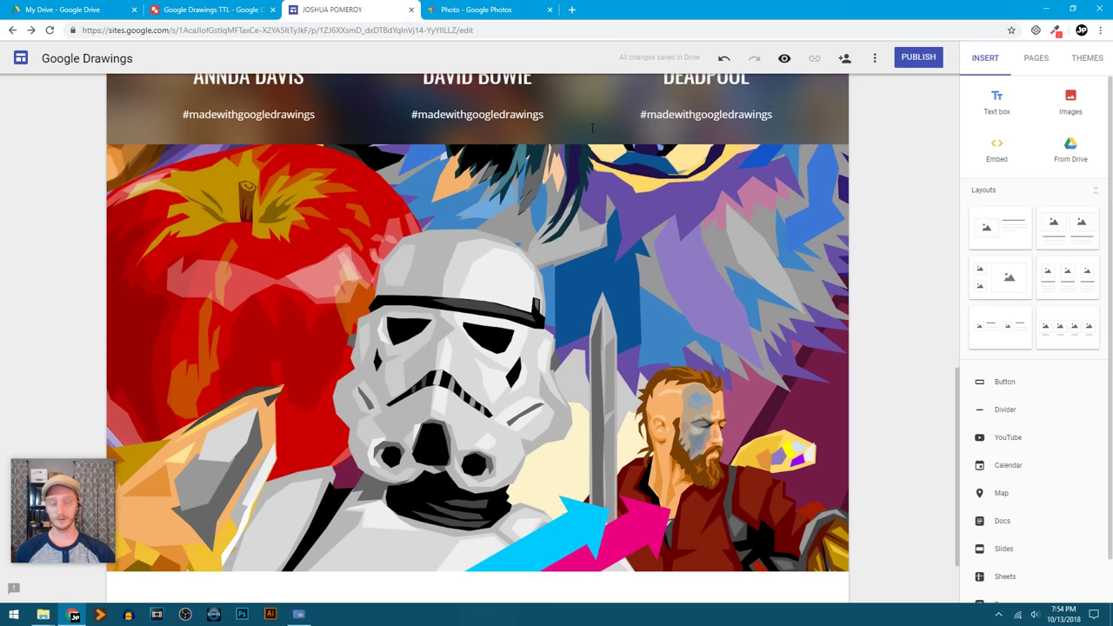
Duplicate the three-portrait card section so the copy sits below the Collage 02 banner.
drag(954, 415, 956, 266)
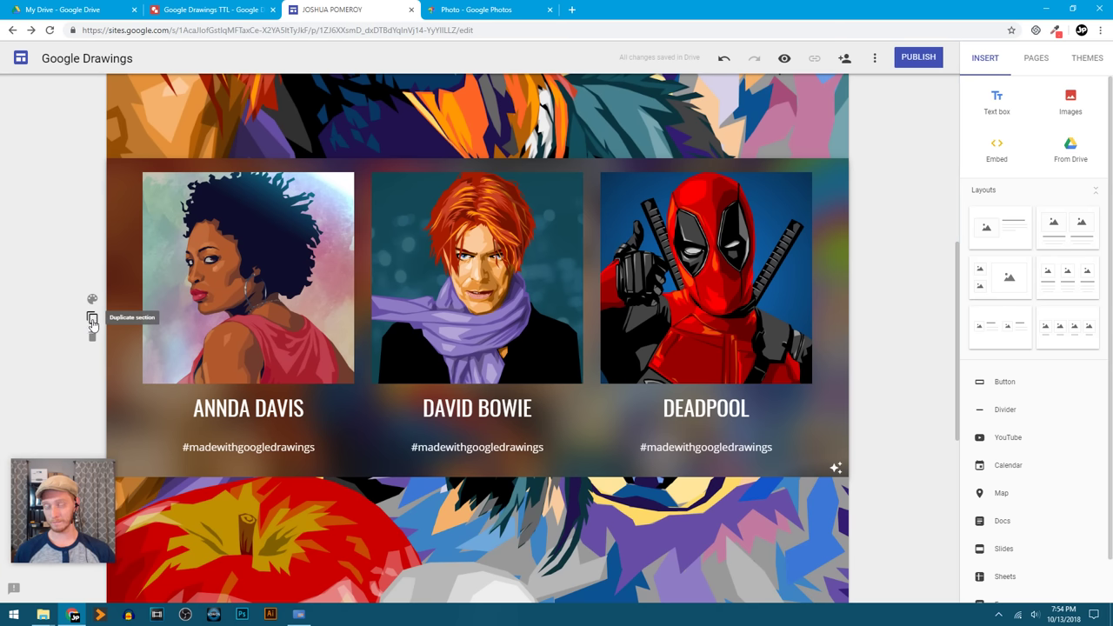
click(92, 321)
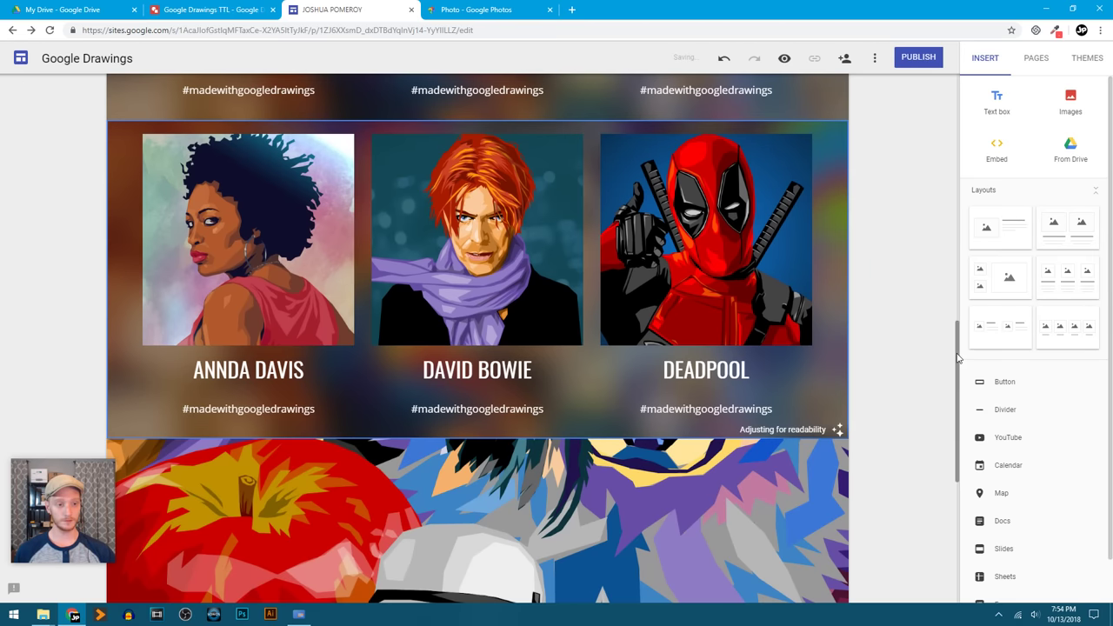
mouse_move(963, 328)
mouse_down()
mouse_move(959, 298)
mouse_move(953, 340)
mouse_up()
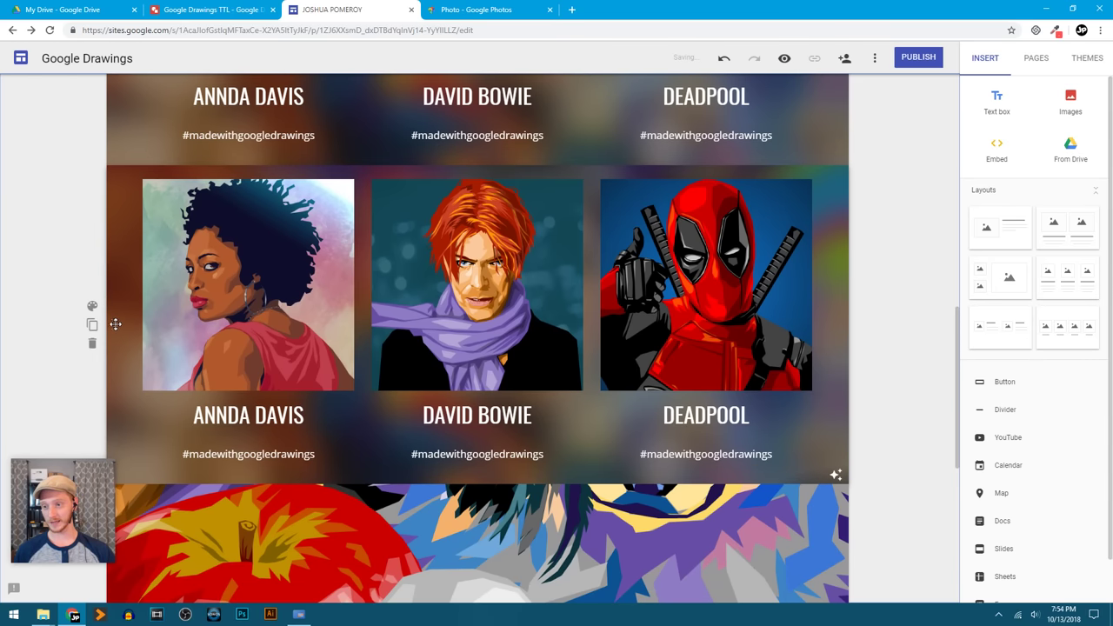
drag(114, 323, 130, 537)
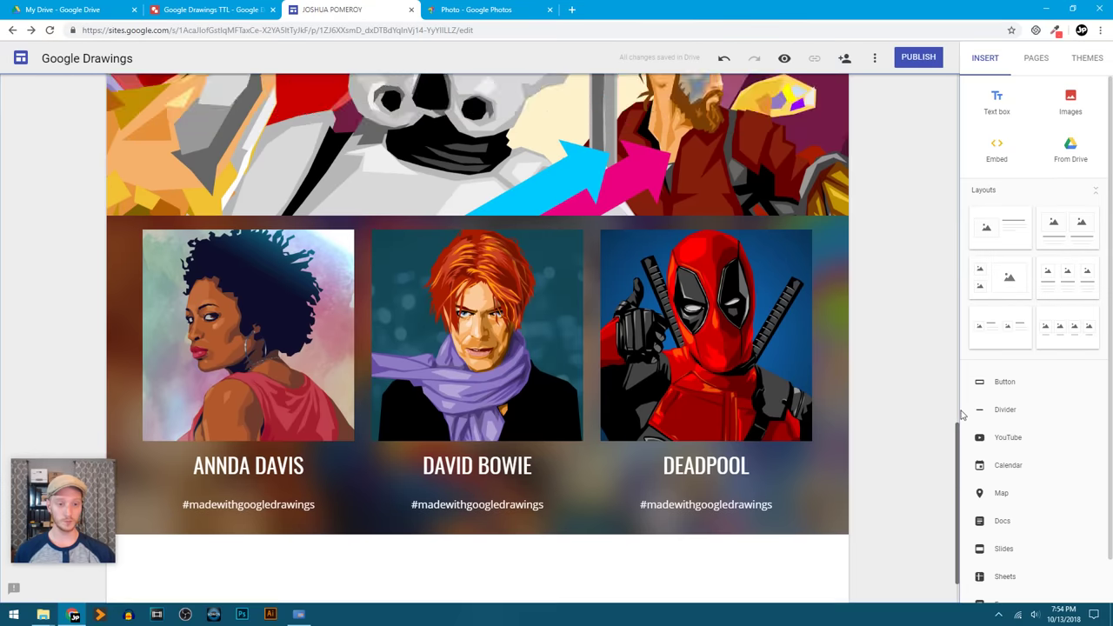
key(ctrl+z)
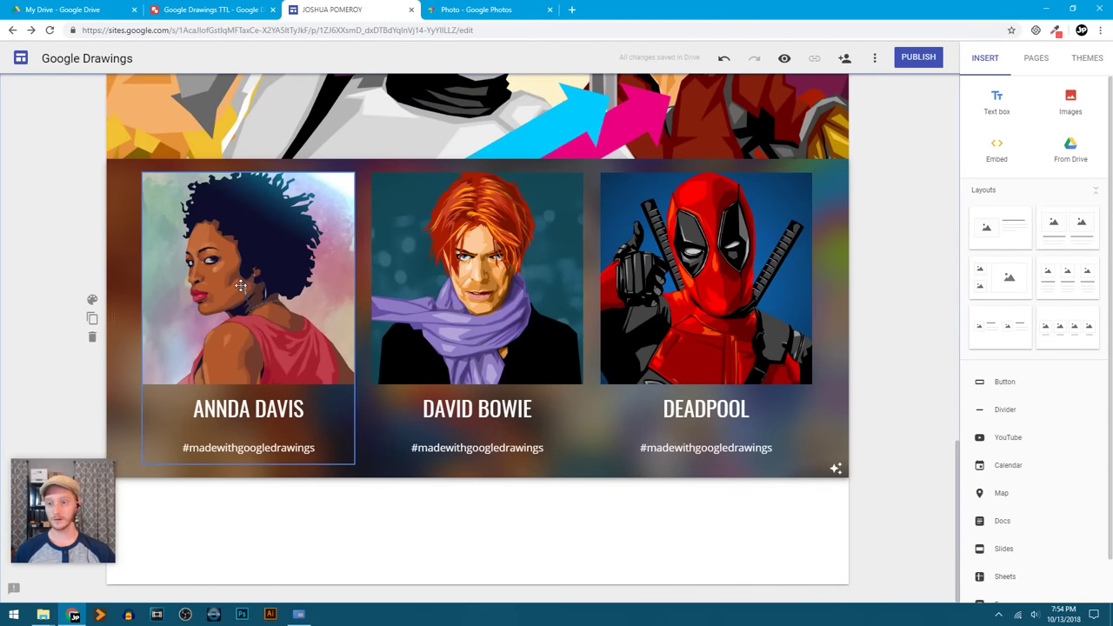
Replace the first card's picture in the copied section with a new uploaded portrait.
click(246, 288)
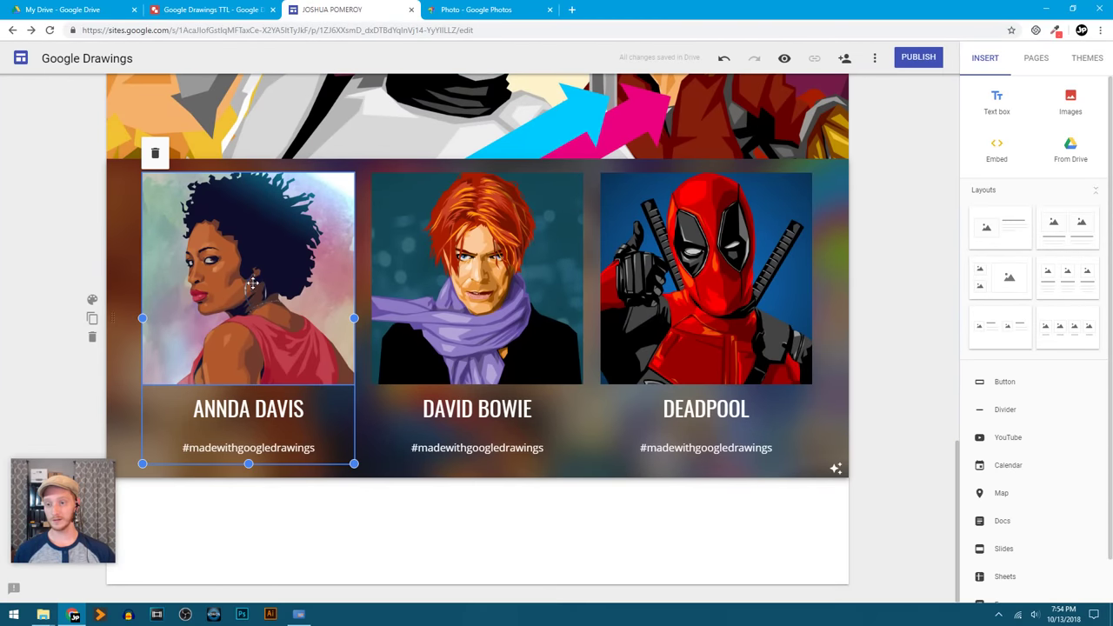
click(257, 282)
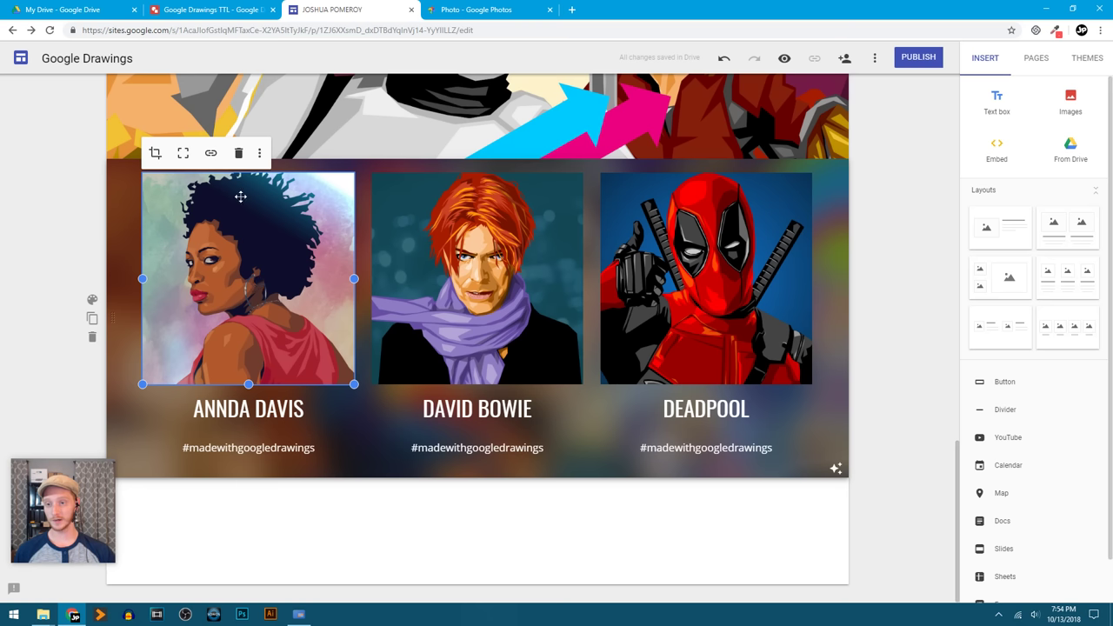
click(260, 154)
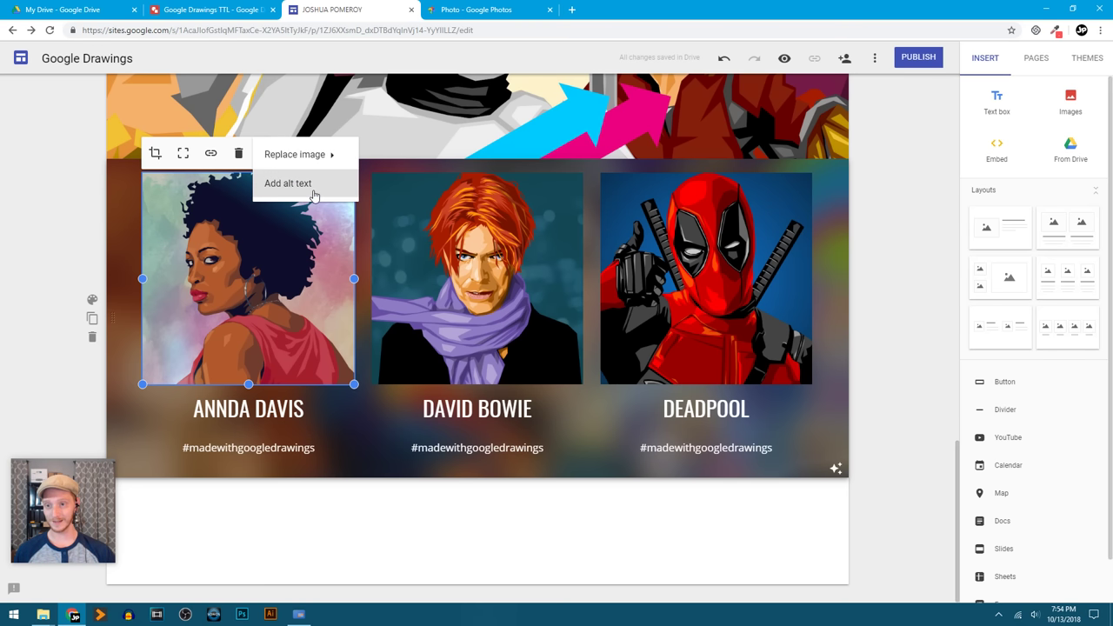
mouse_move(323, 165)
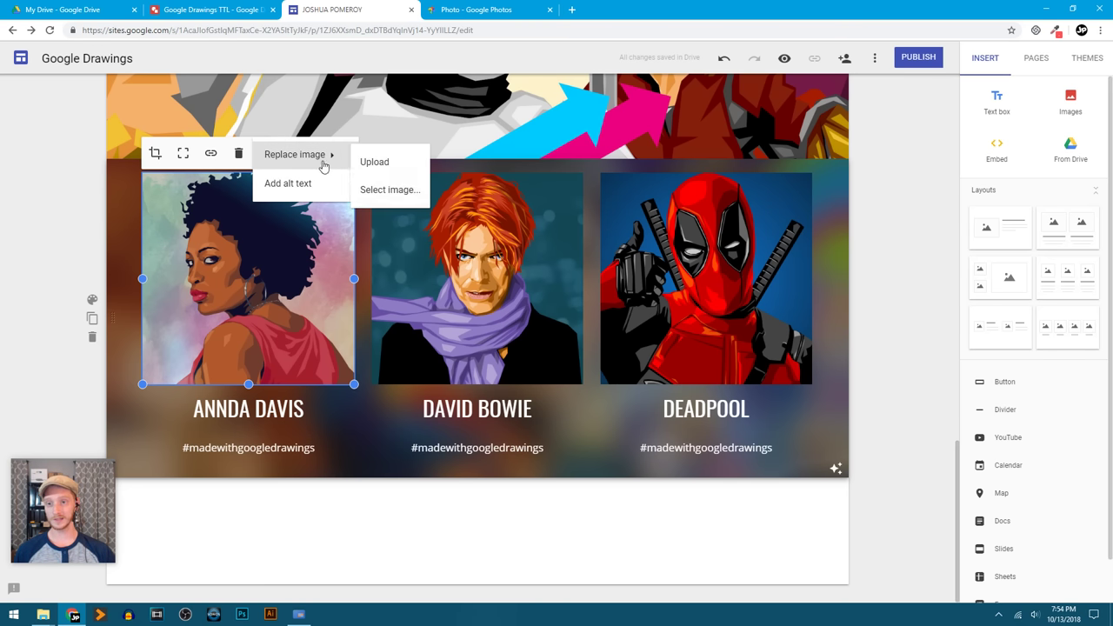
click(376, 163)
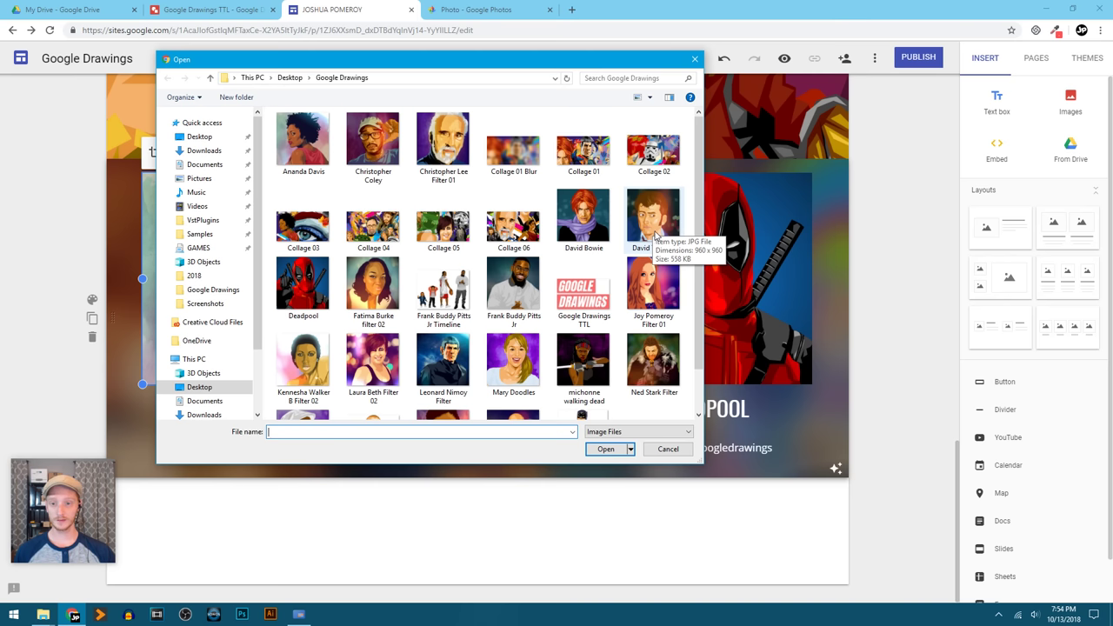
click(654, 221)
click(607, 450)
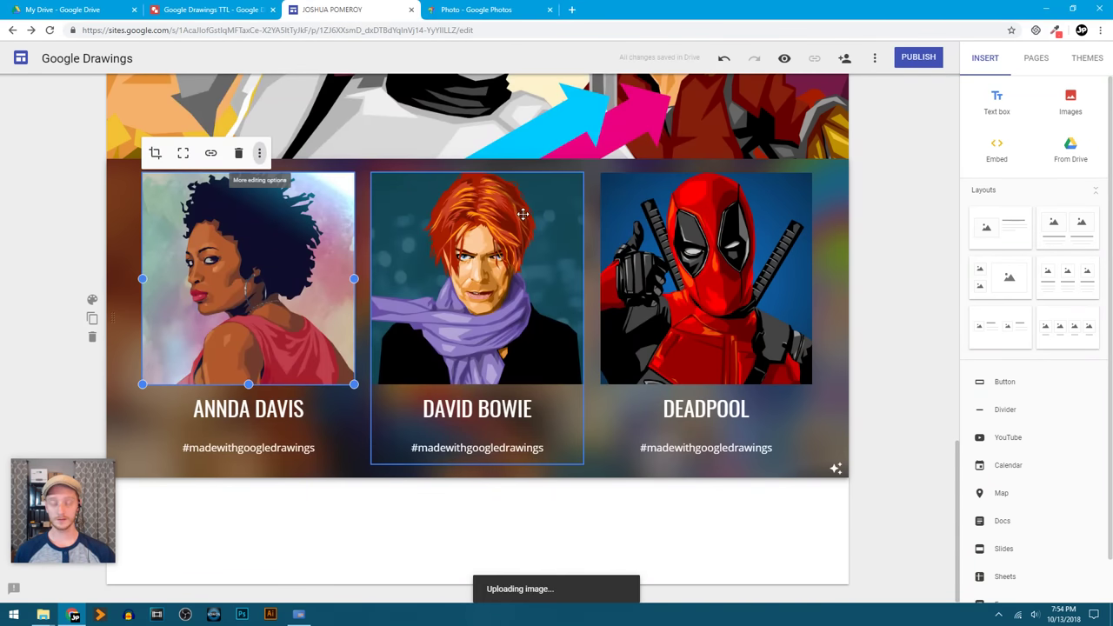
Replace the middle card's picture with another uploaded portrait file.
click(480, 180)
click(490, 154)
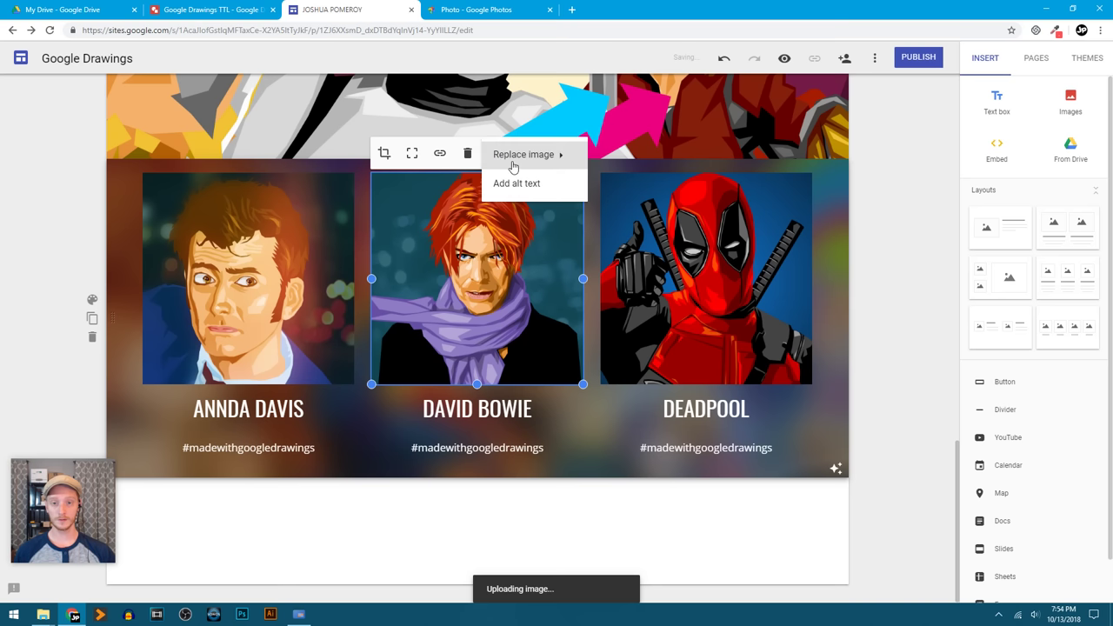
mouse_move(549, 164)
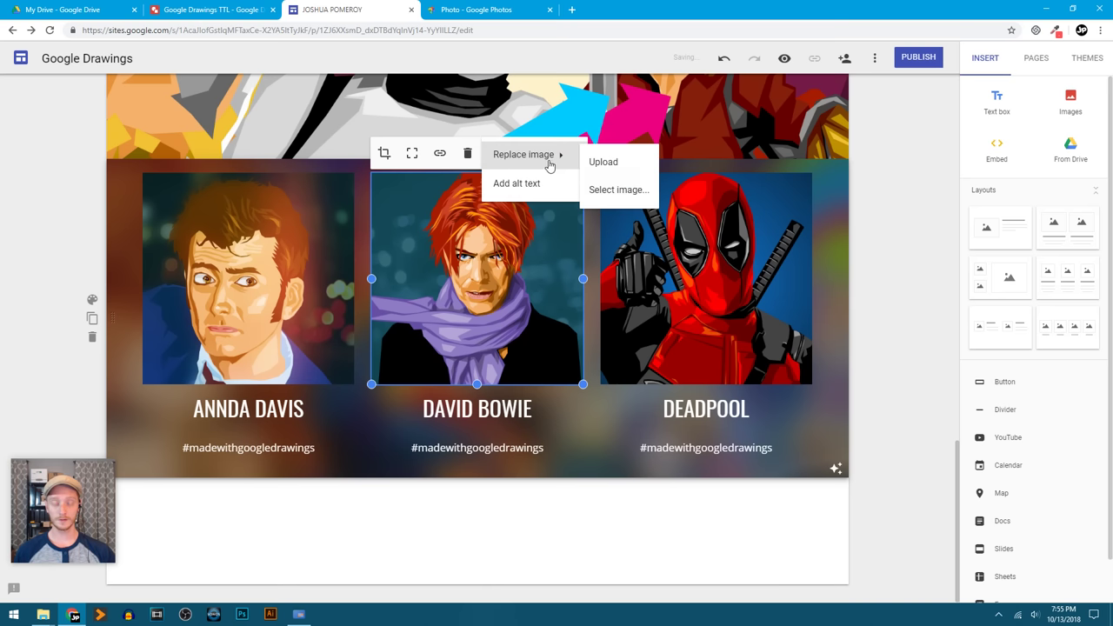
click(604, 163)
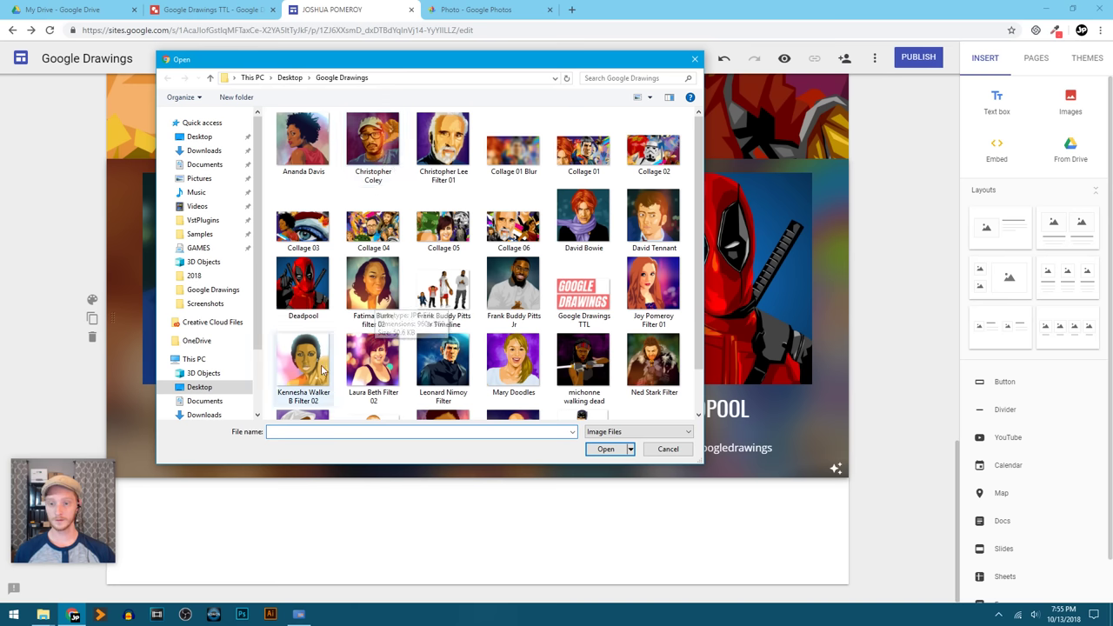
double_click(382, 275)
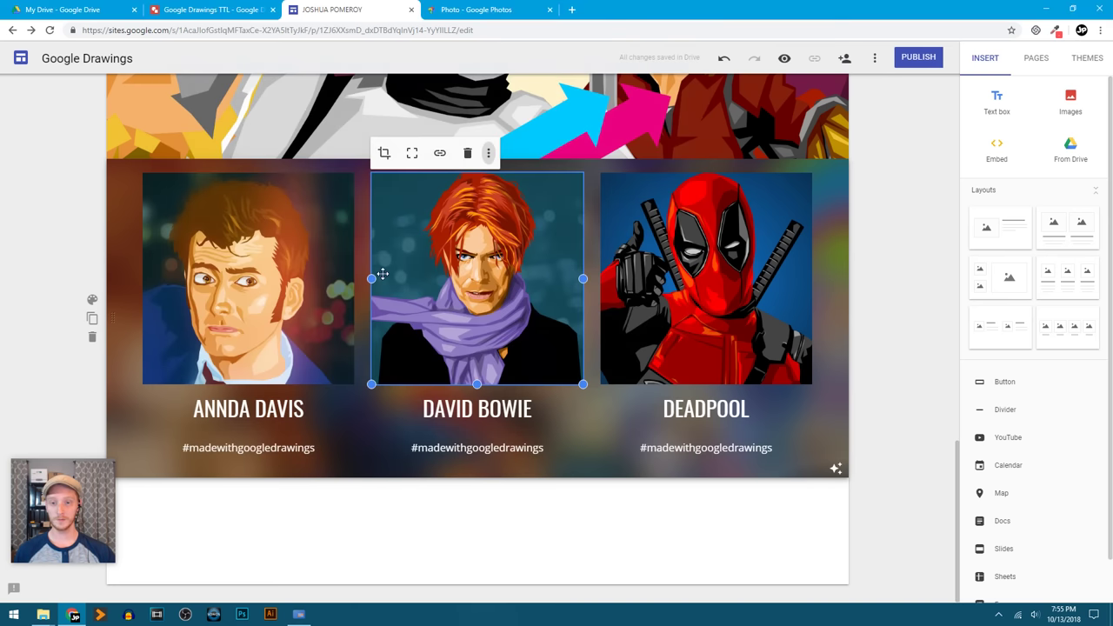
Swap the Deadpool card's picture for the Ned Stark Filter image.
click(758, 329)
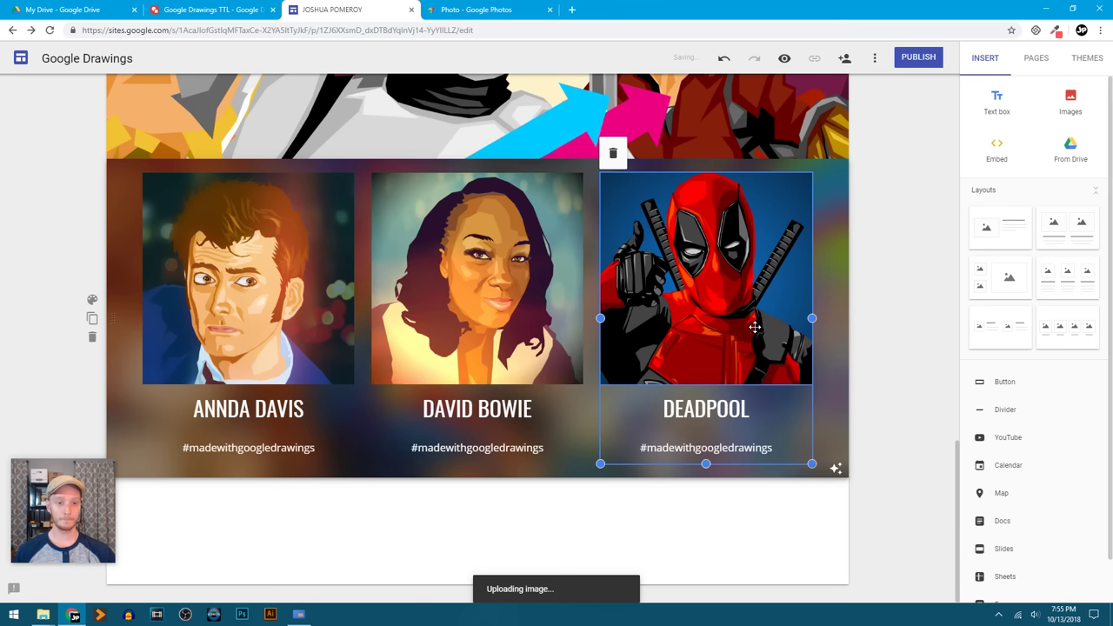
click(719, 155)
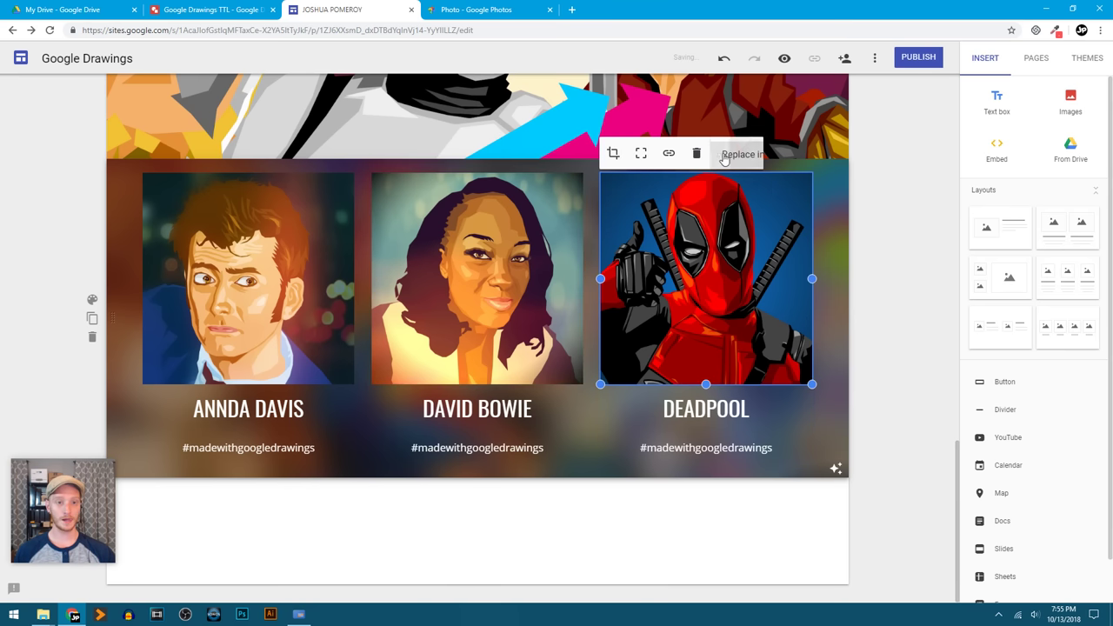
mouse_move(776, 155)
click(832, 163)
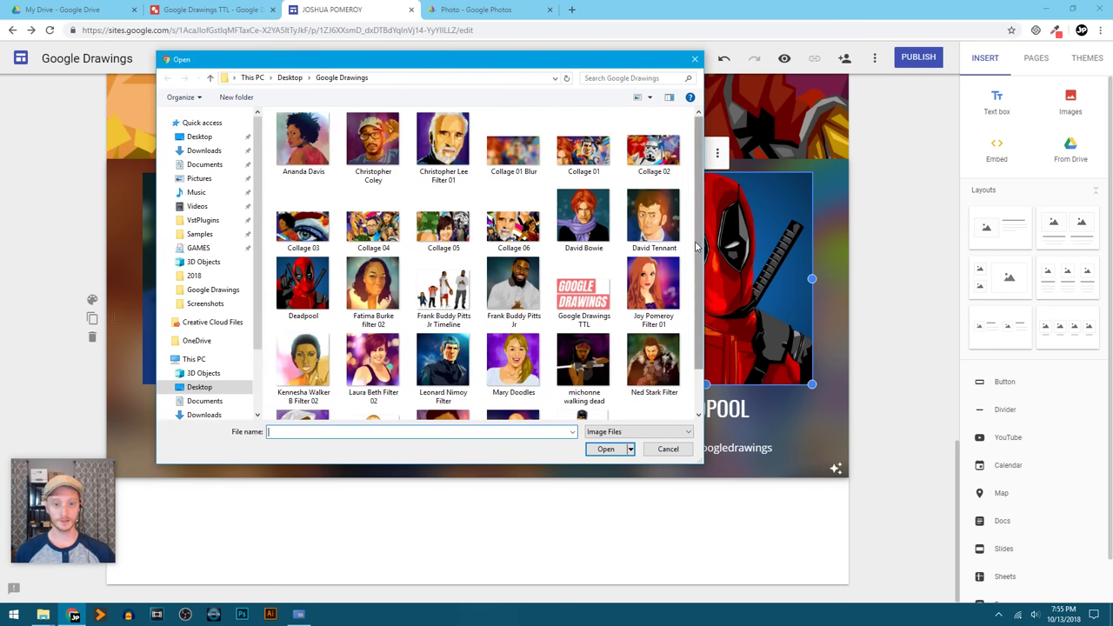
scroll(696, 253, down, 2)
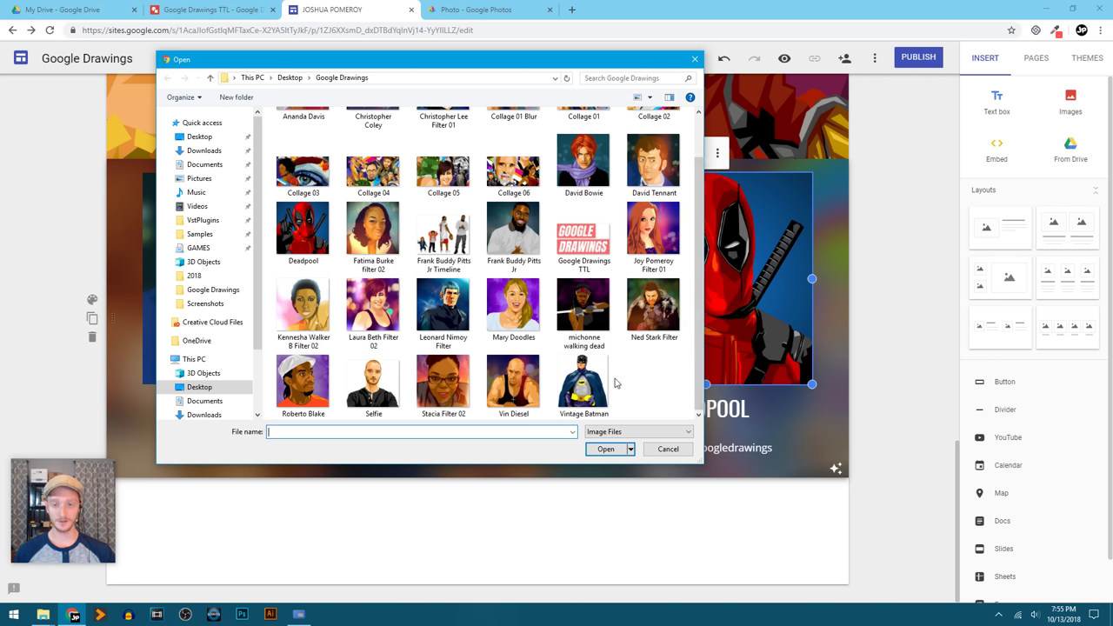
click(656, 331)
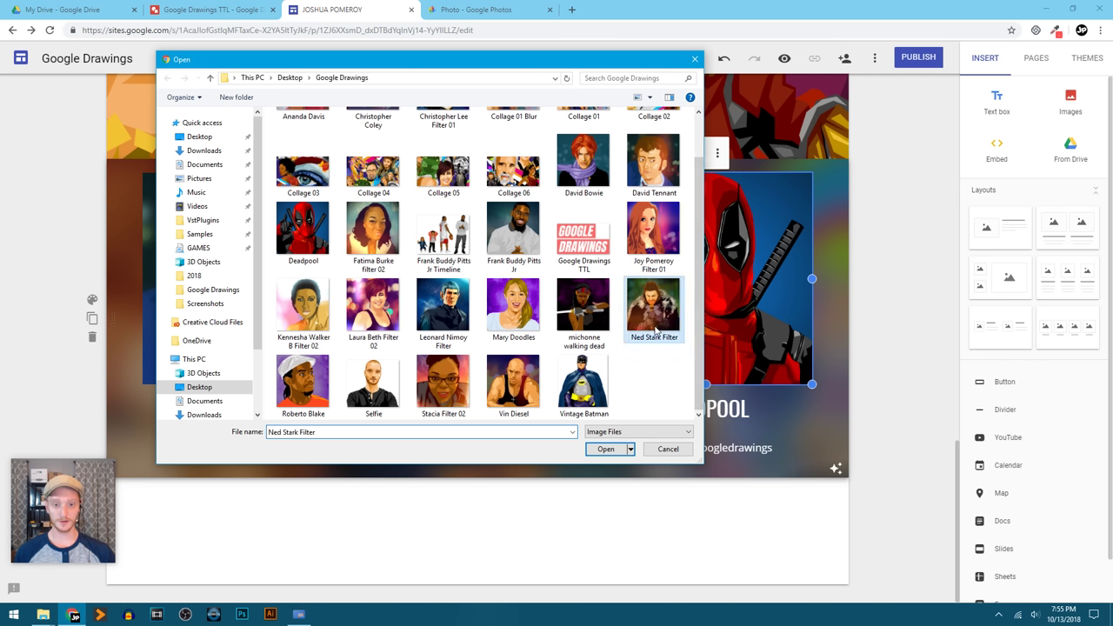
click(602, 449)
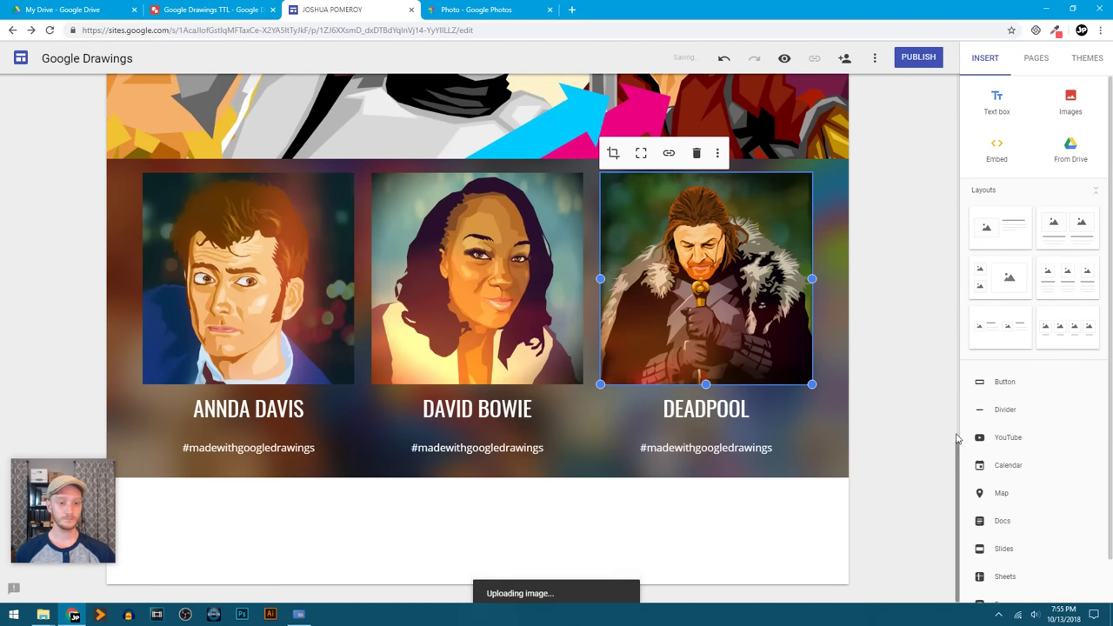
drag(956, 442, 947, 479)
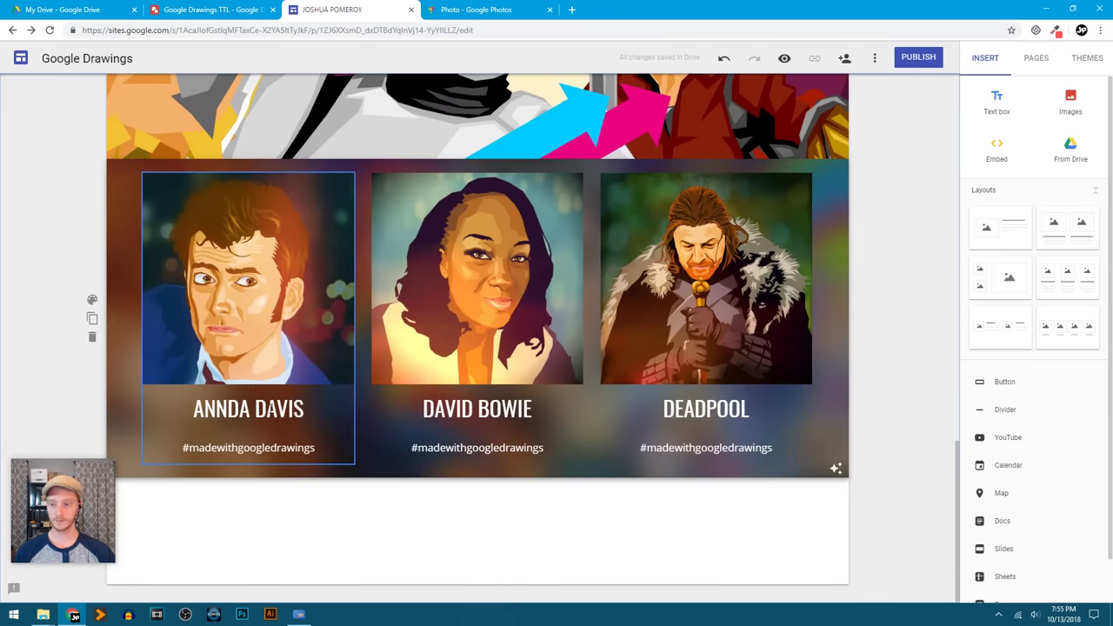
Retitle the first card DAVID TENNANT, checking the spelling against the image folder.
click(255, 409)
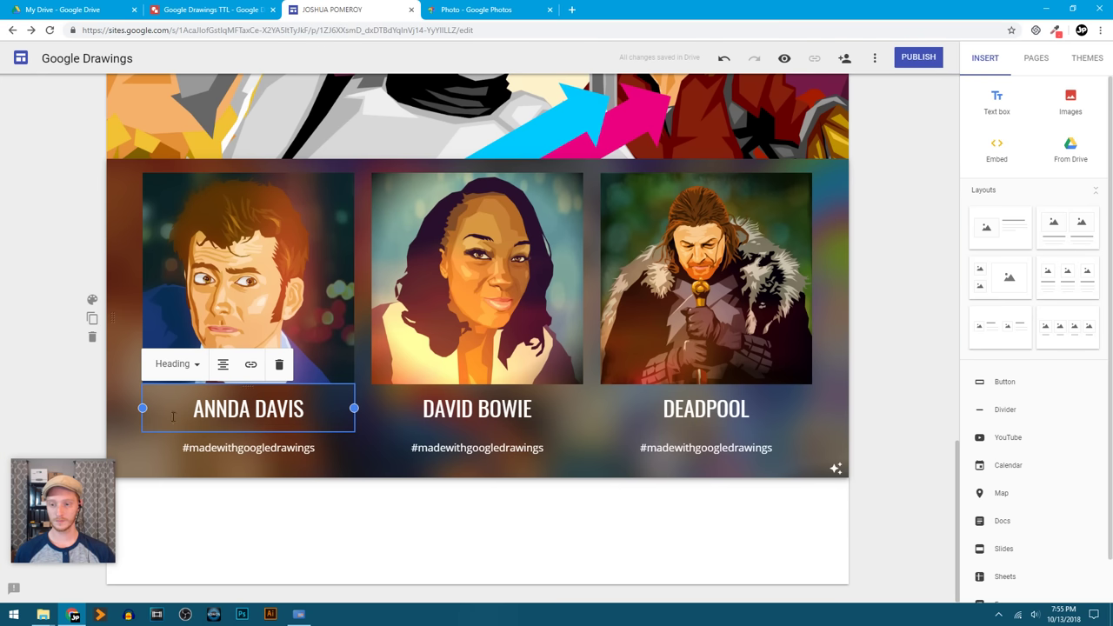
drag(193, 409, 294, 409)
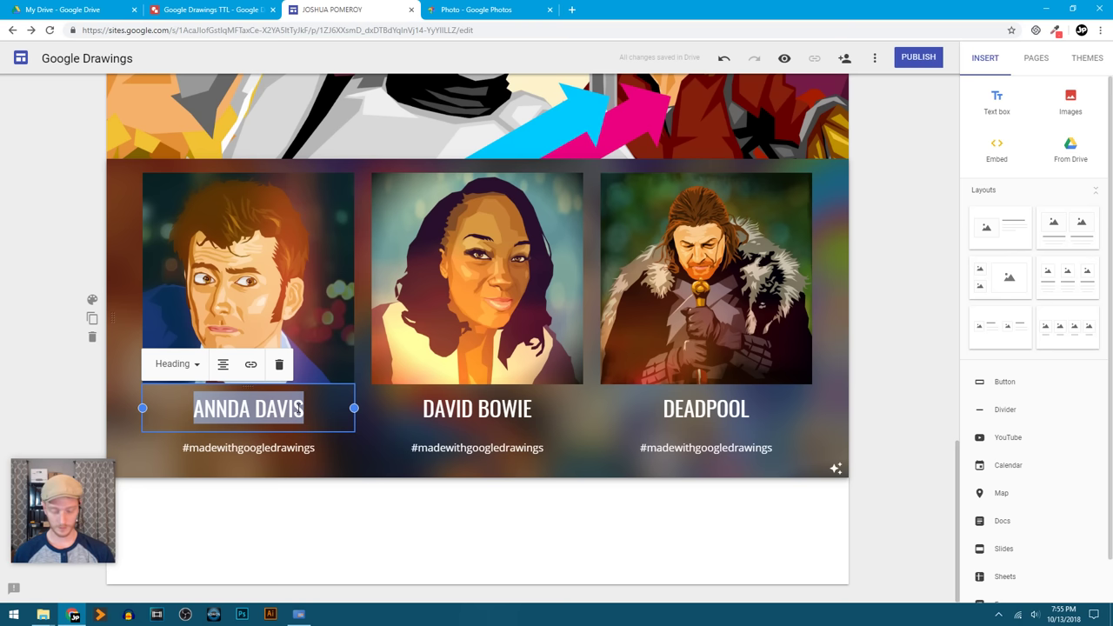
text(DAVID)
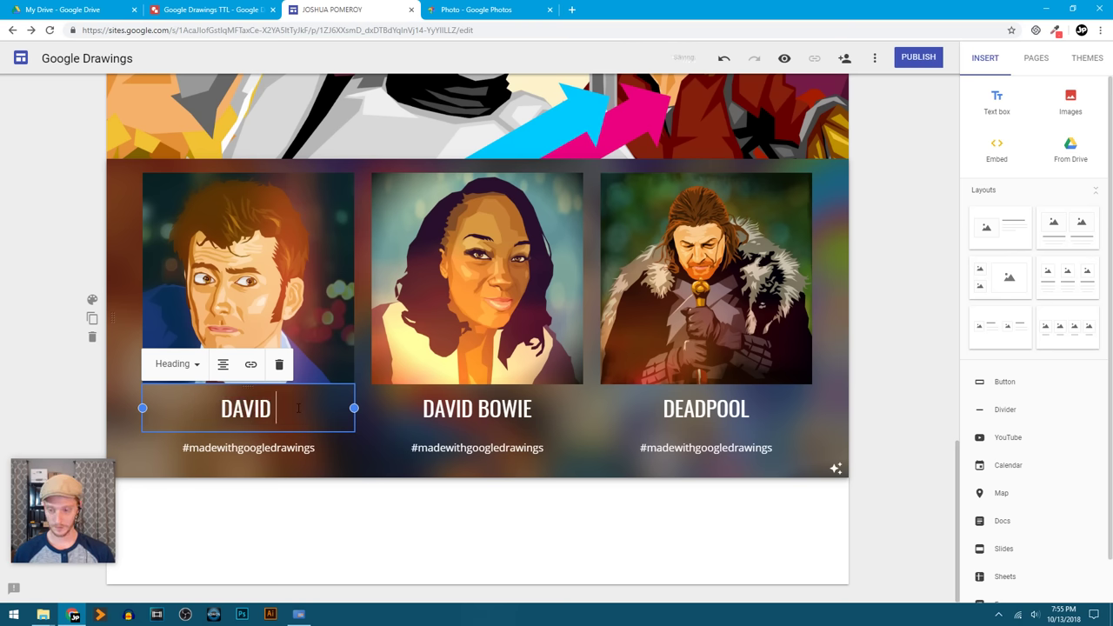
text( TE)
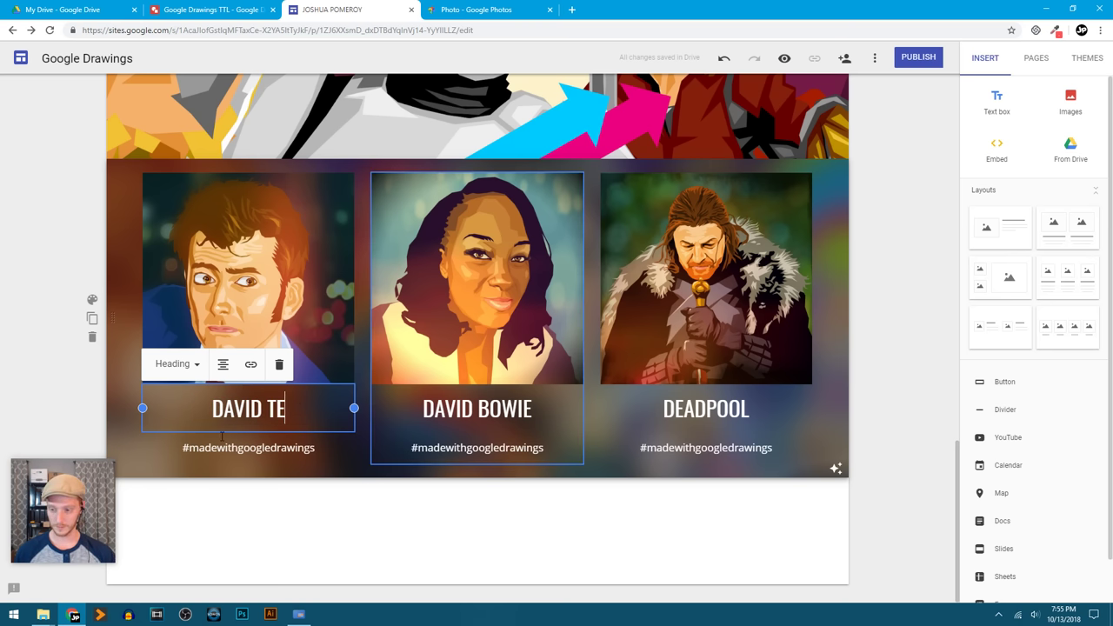
mouse_move(42, 618)
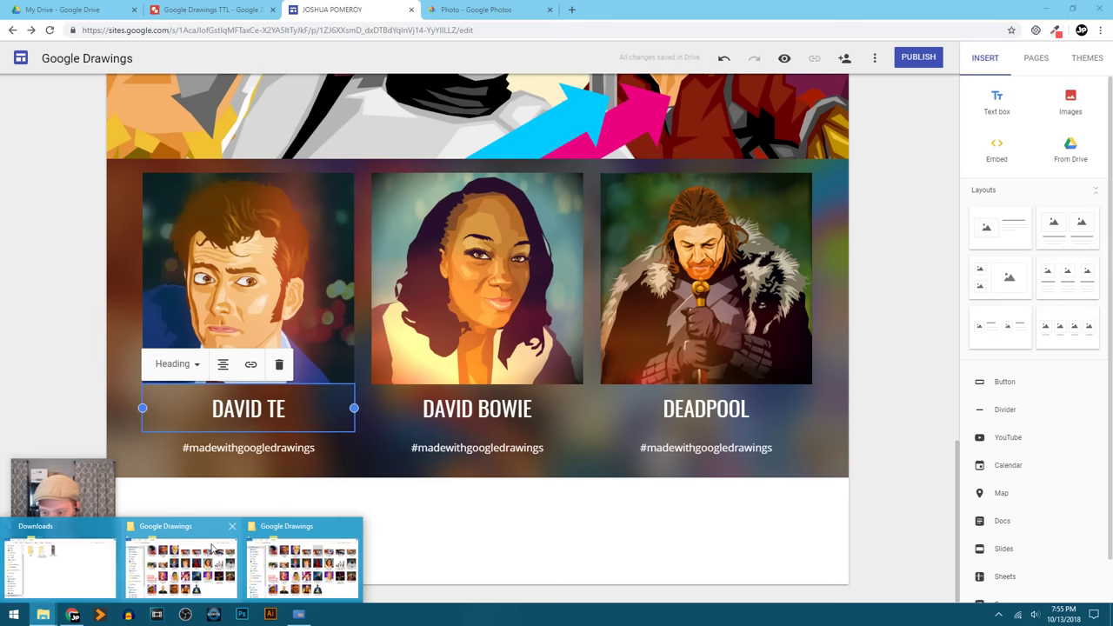
click(211, 549)
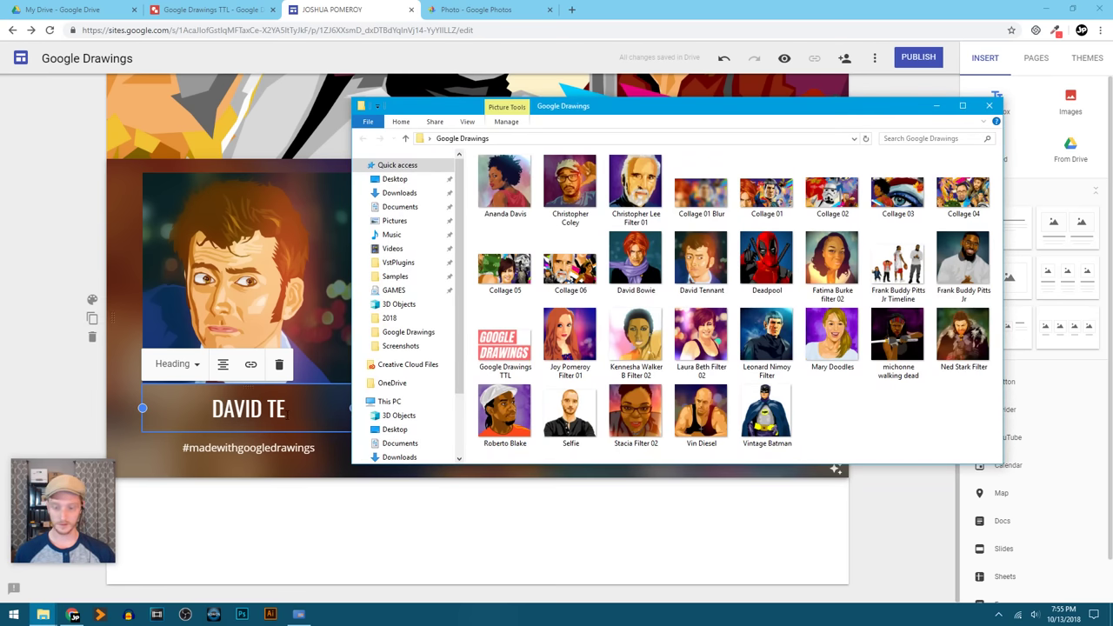
key(alt+Tab)
text(NNANT)
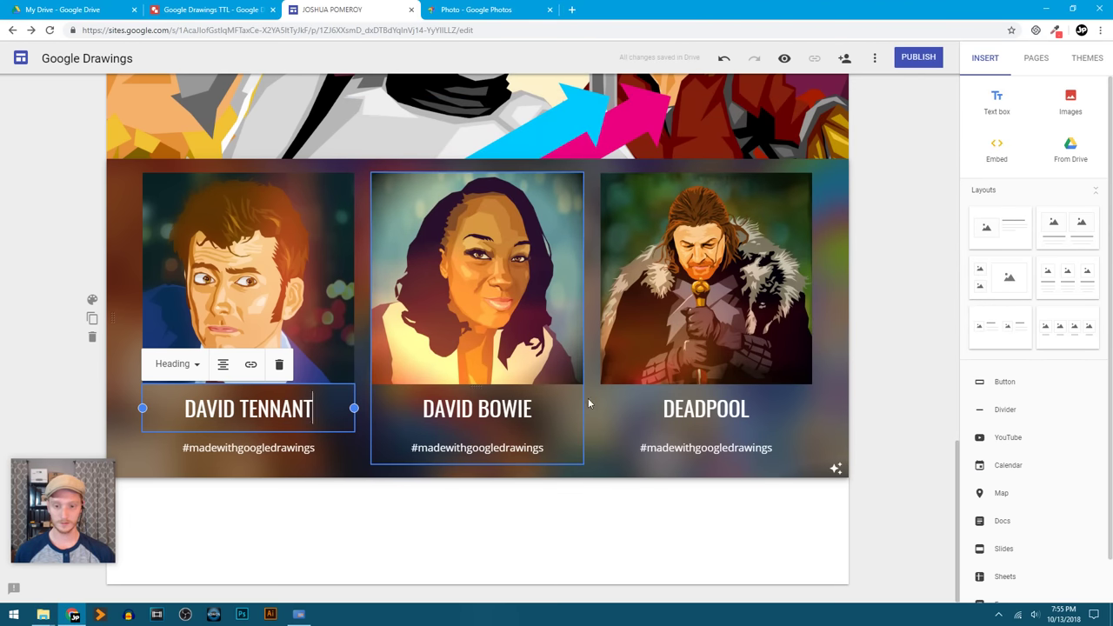
Rename the second card's heading to its new portrait subject's name, checking the spelling.
click(513, 406)
double_click(521, 401)
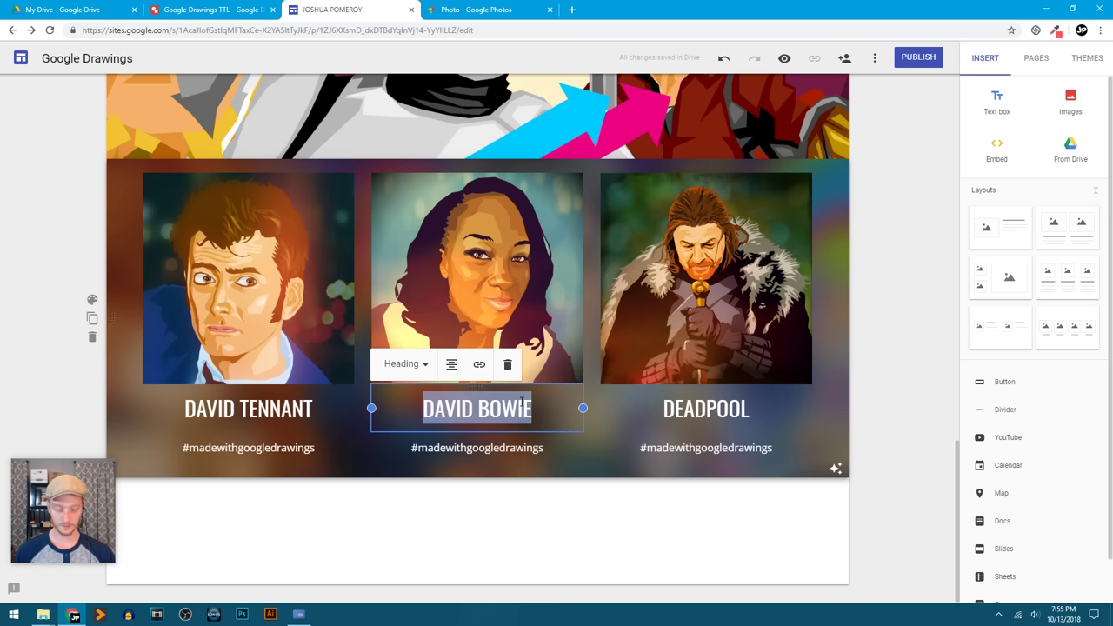
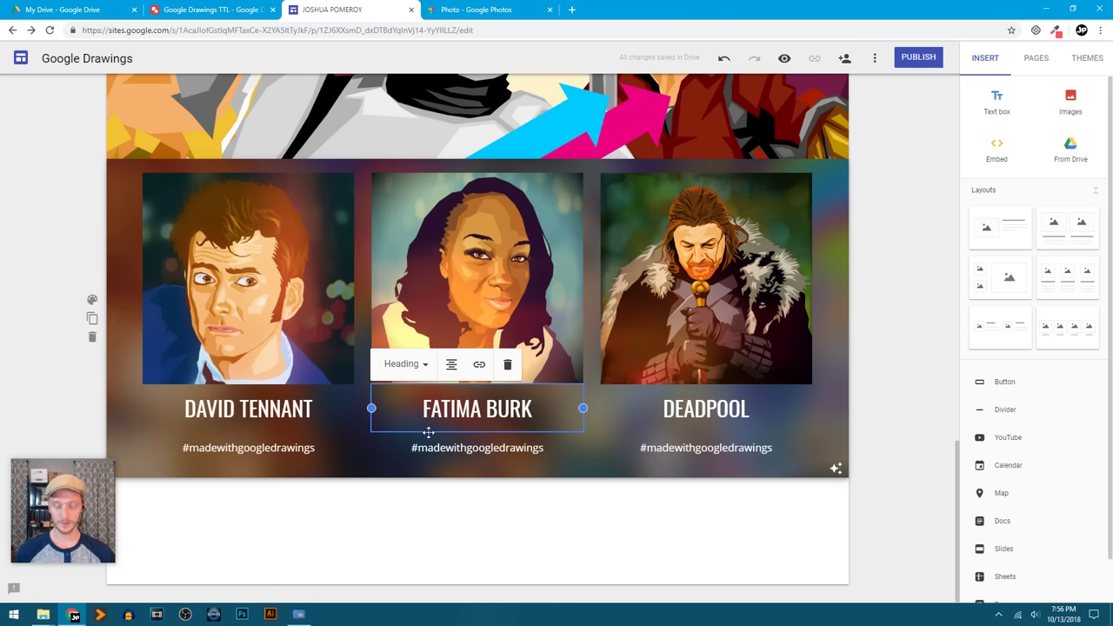
key(alt+Tab)
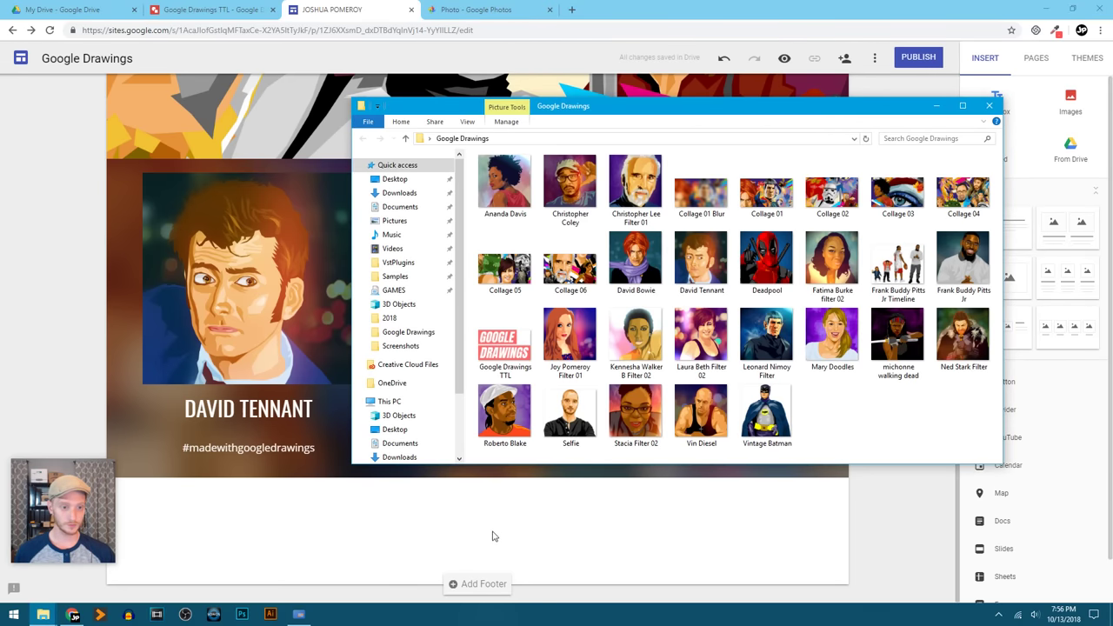
key(alt+Tab)
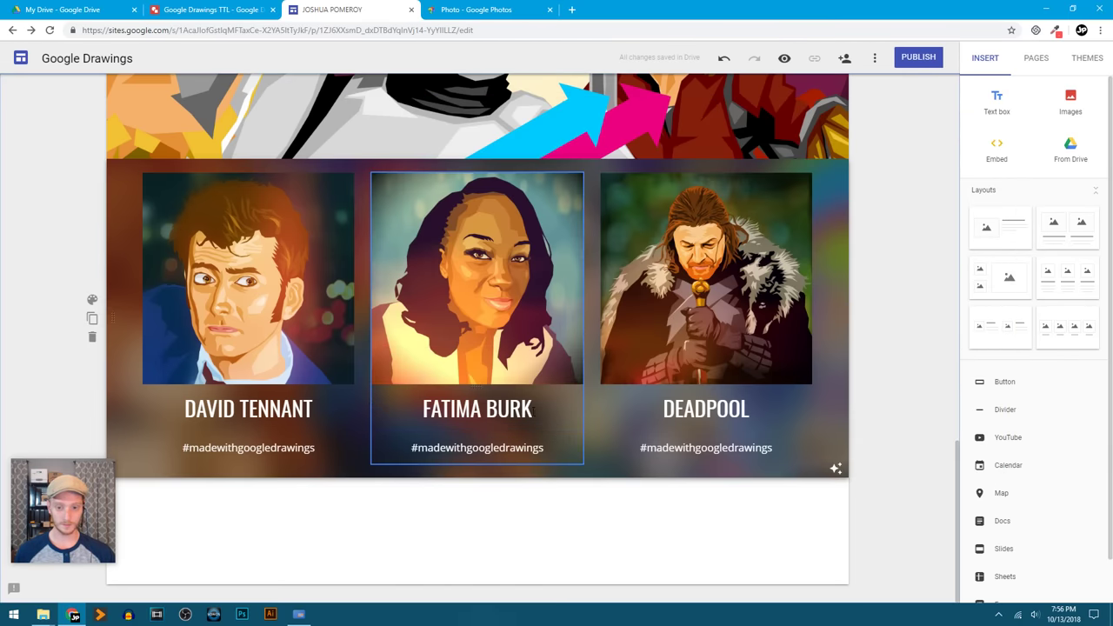
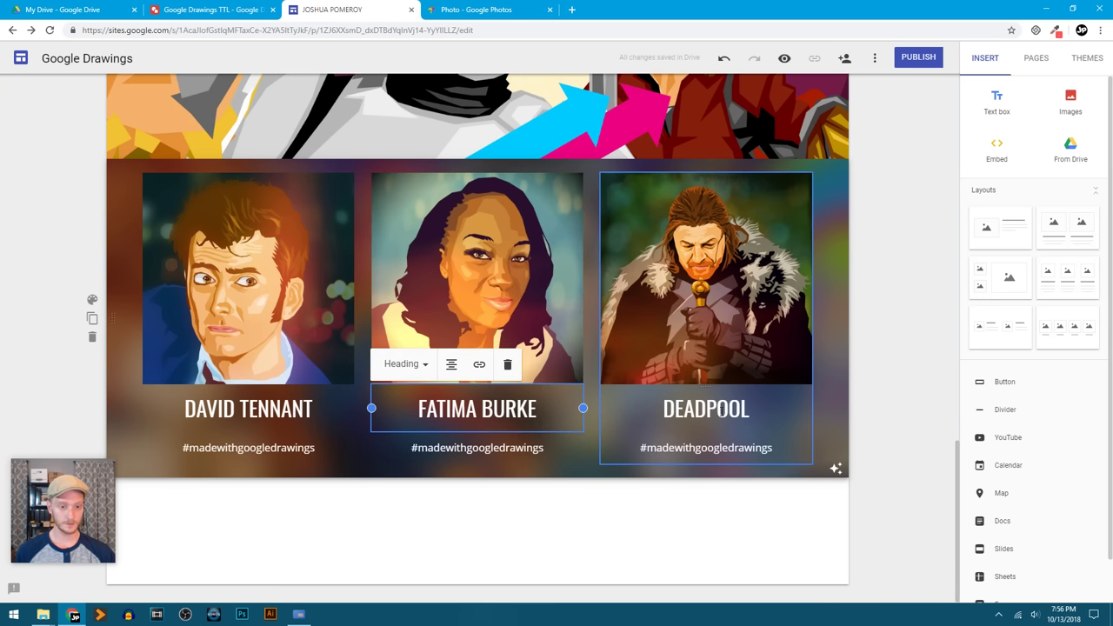
Replace the third card's DEADPOOL heading with NED STARK.
click(722, 409)
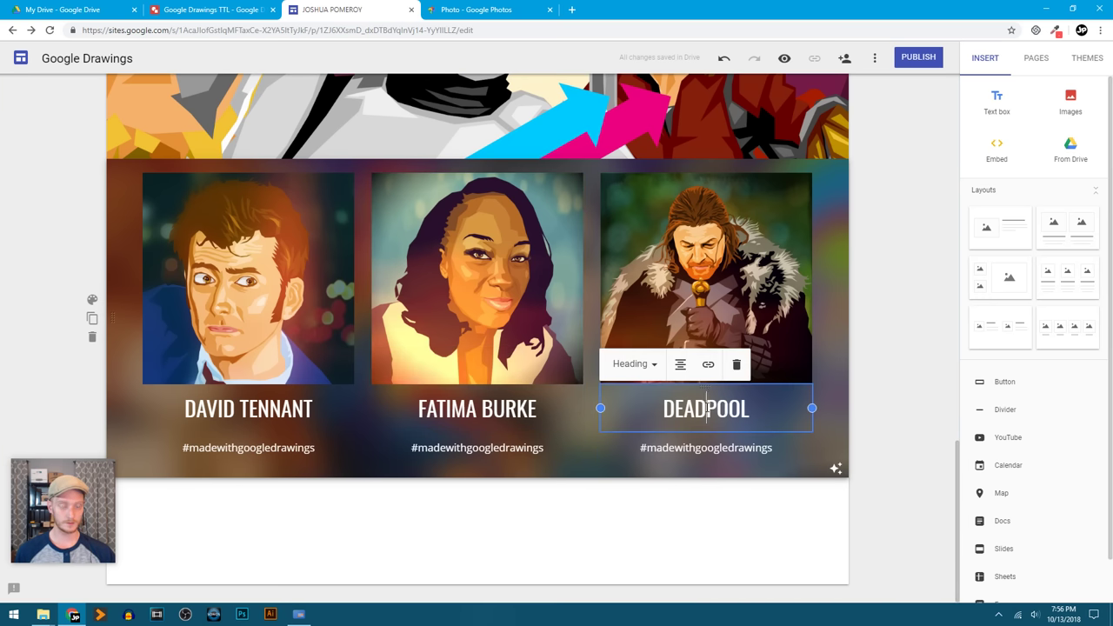
double_click(708, 409)
text(N)
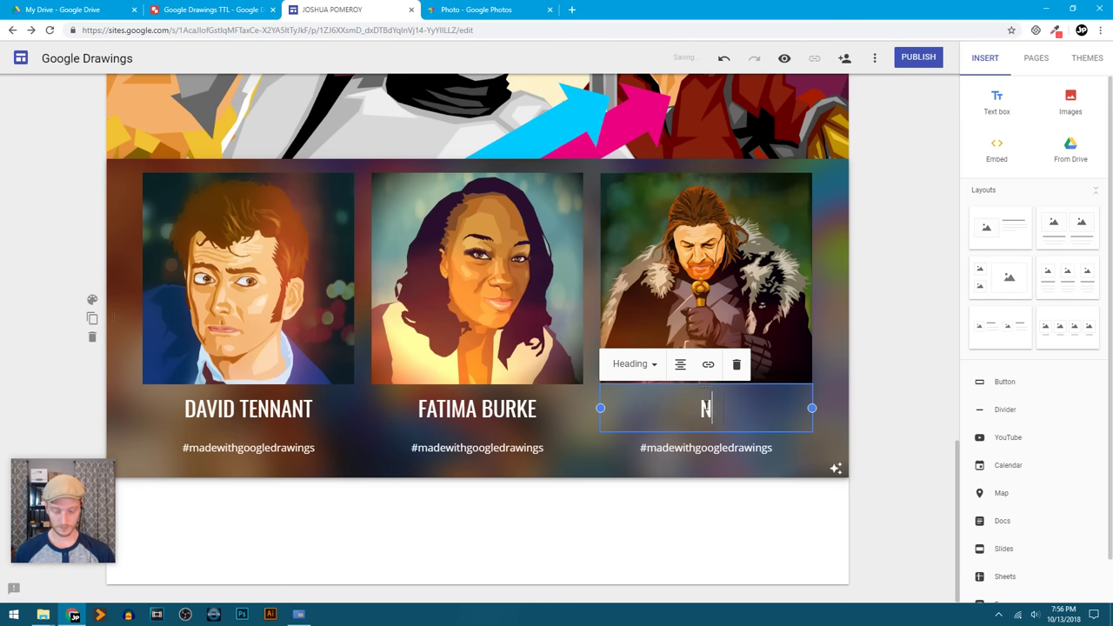
text(ED STARK)
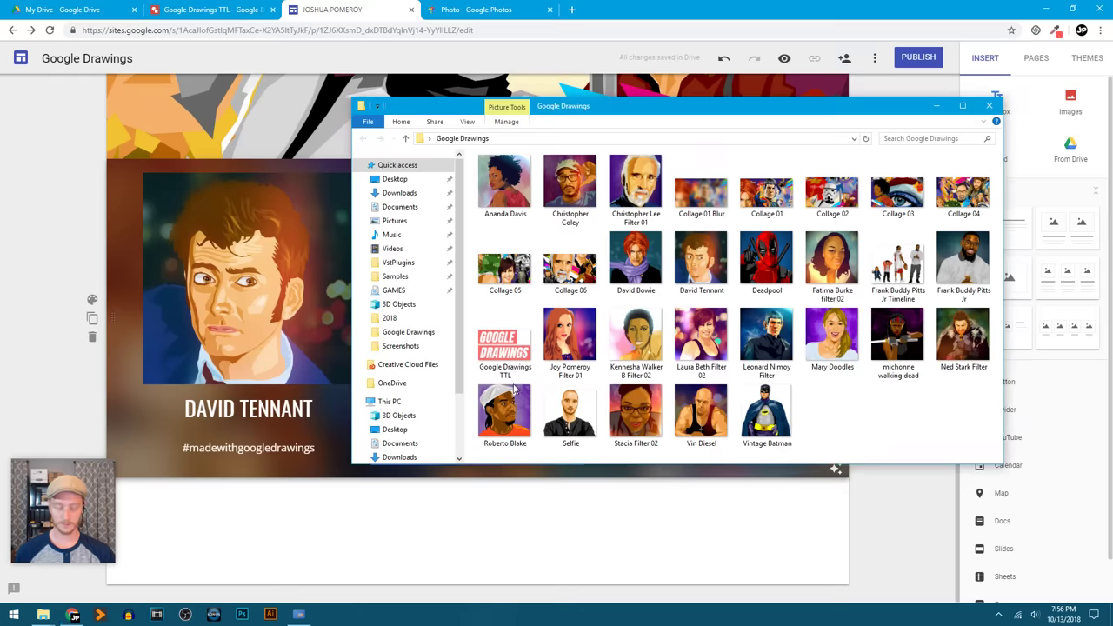
key(alt+Tab)
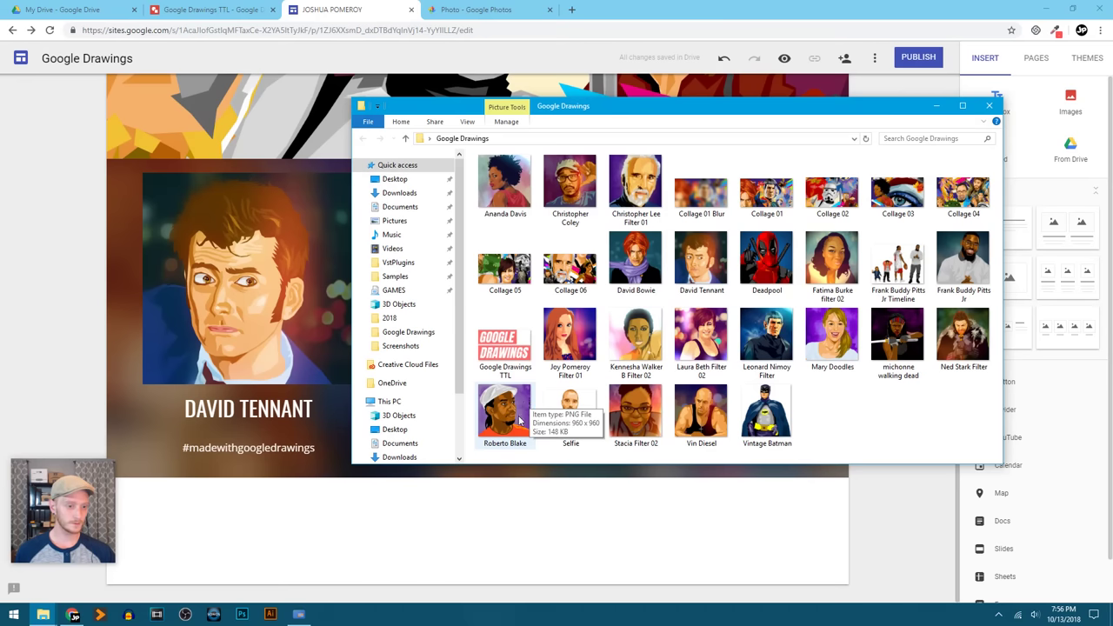
key(alt+Tab)
click(866, 460)
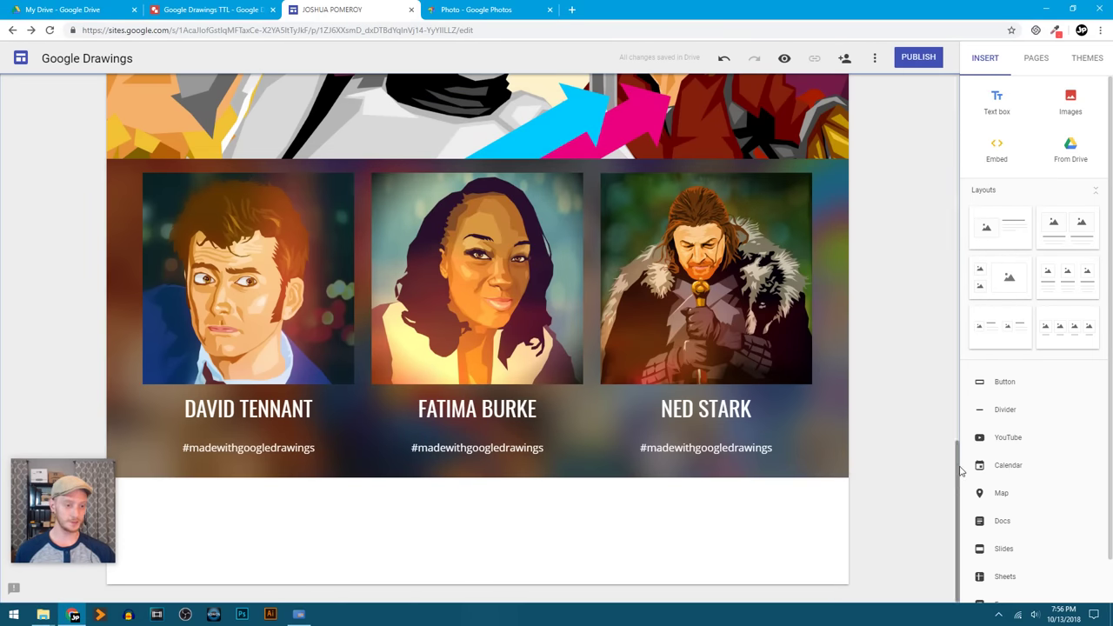
scroll(960, 462, up, 1)
scroll(960, 462, down, 1)
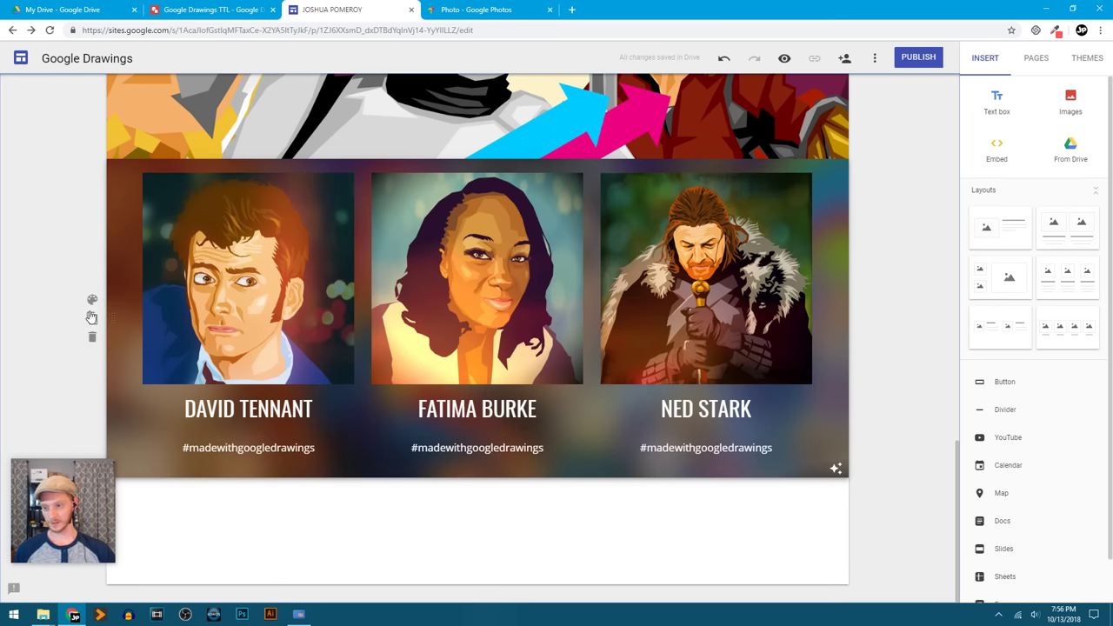
Try the red Emphasis 2 style, then settle on Regular with a plain white background.
click(95, 300)
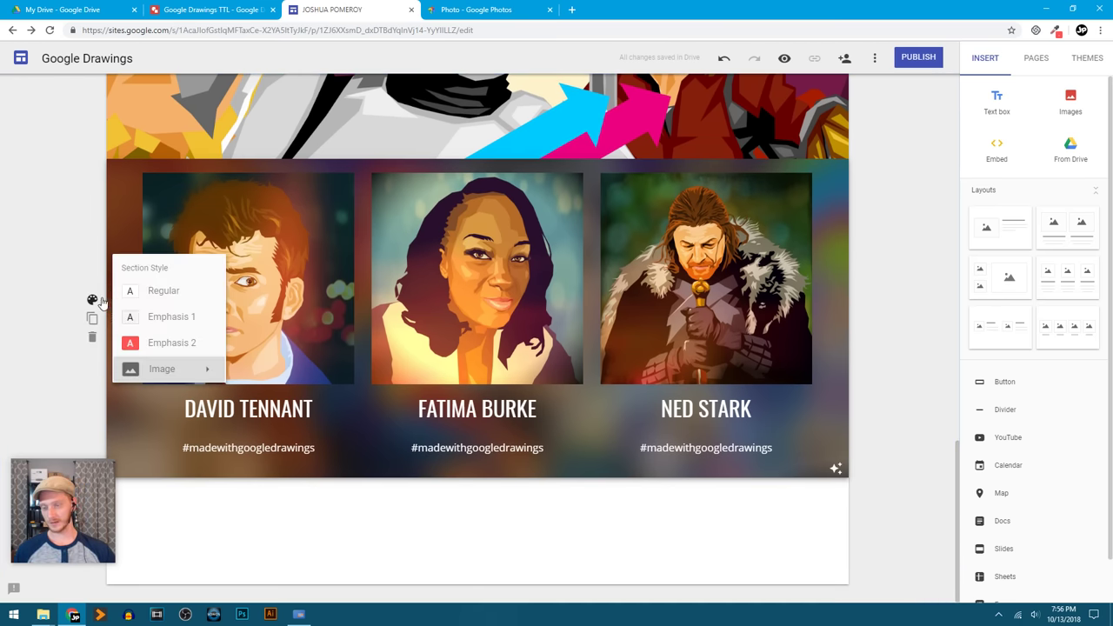
click(179, 344)
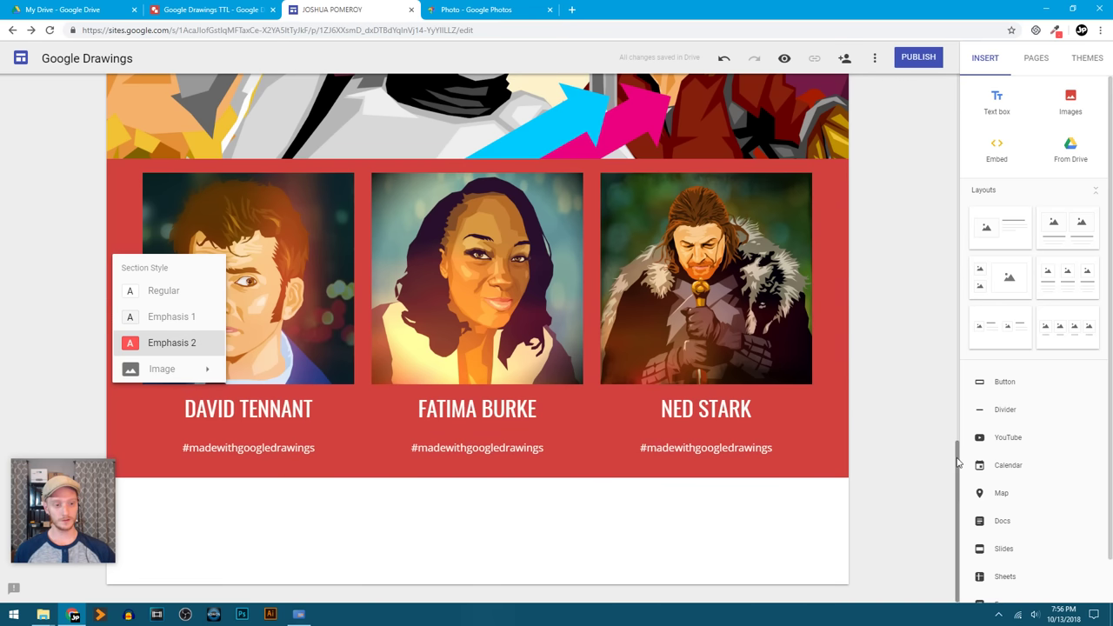
scroll(957, 459, up, 4)
scroll(972, 295, up, 6)
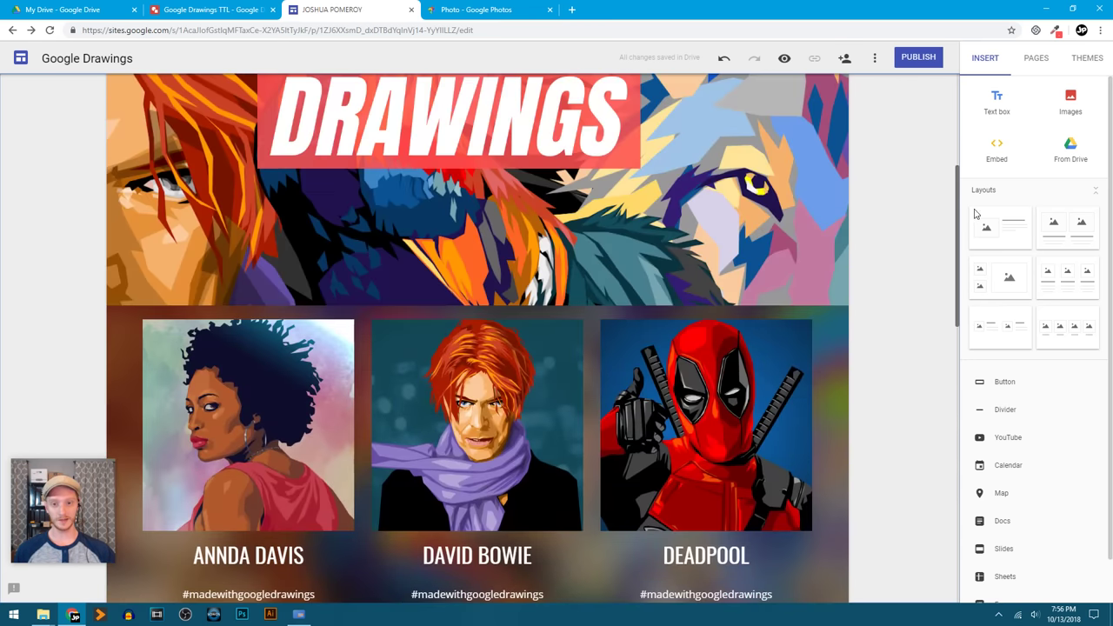
scroll(931, 336, down, 8)
scroll(919, 460, down, 3)
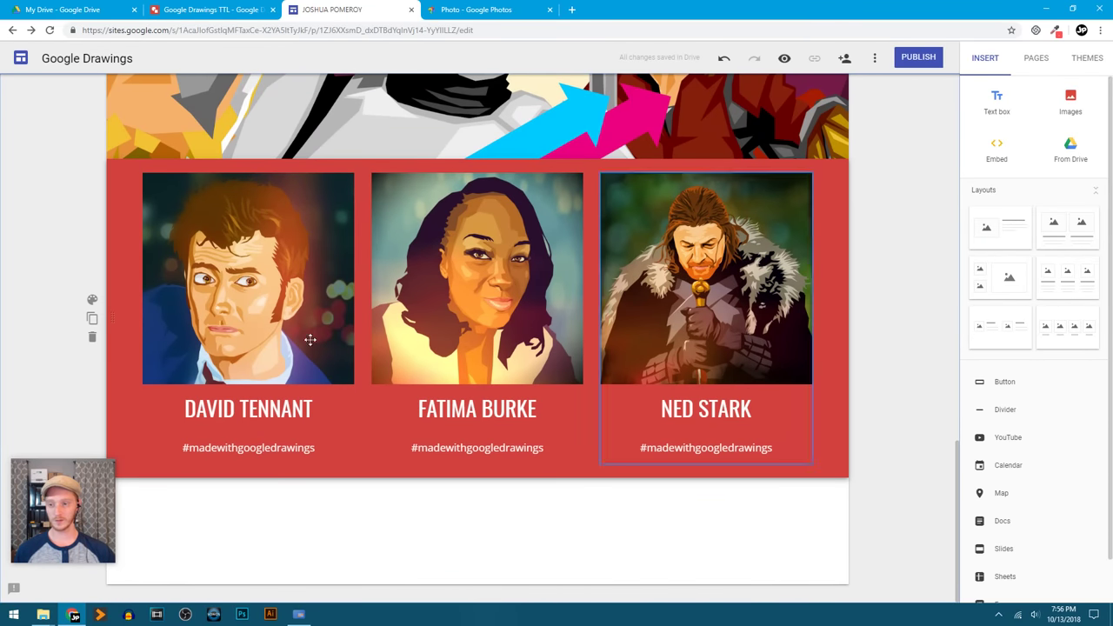
click(92, 302)
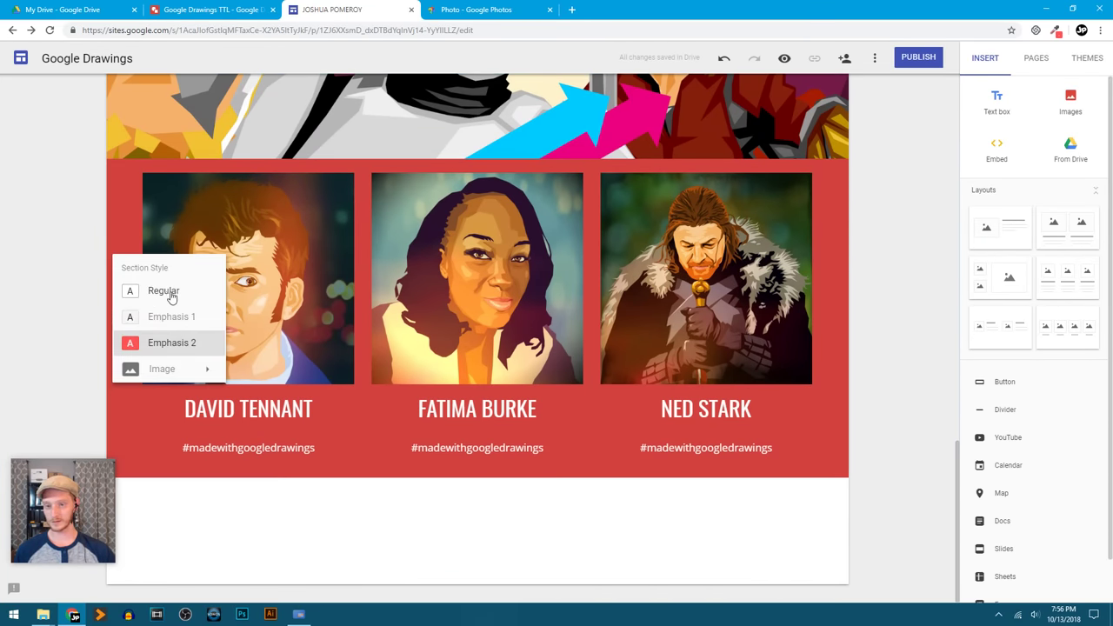
click(167, 292)
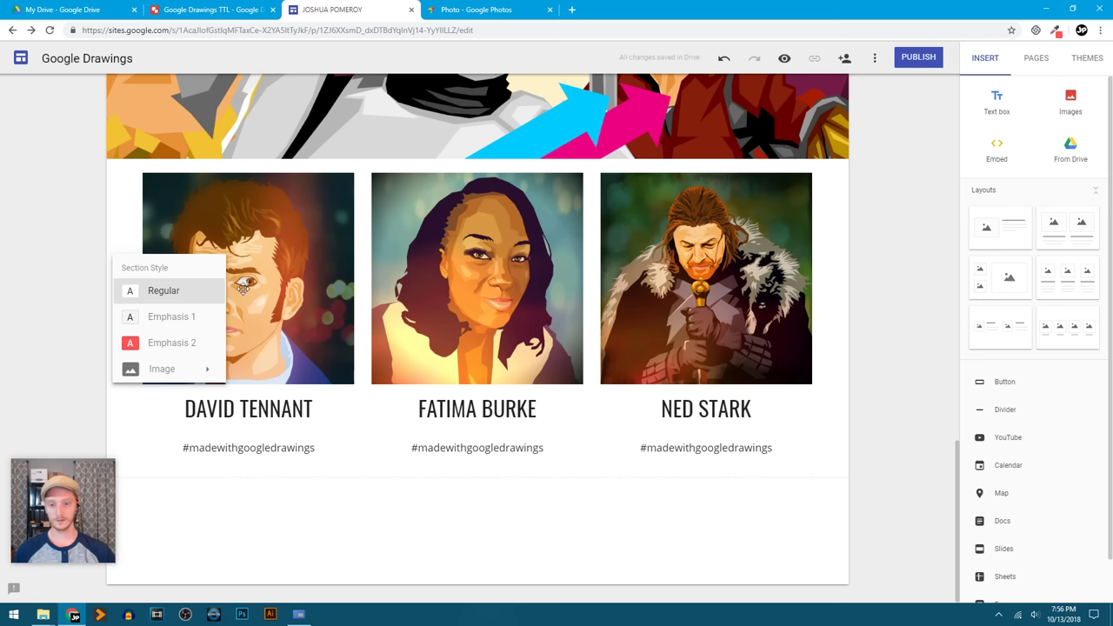
click(958, 456)
scroll(955, 448, up, 3)
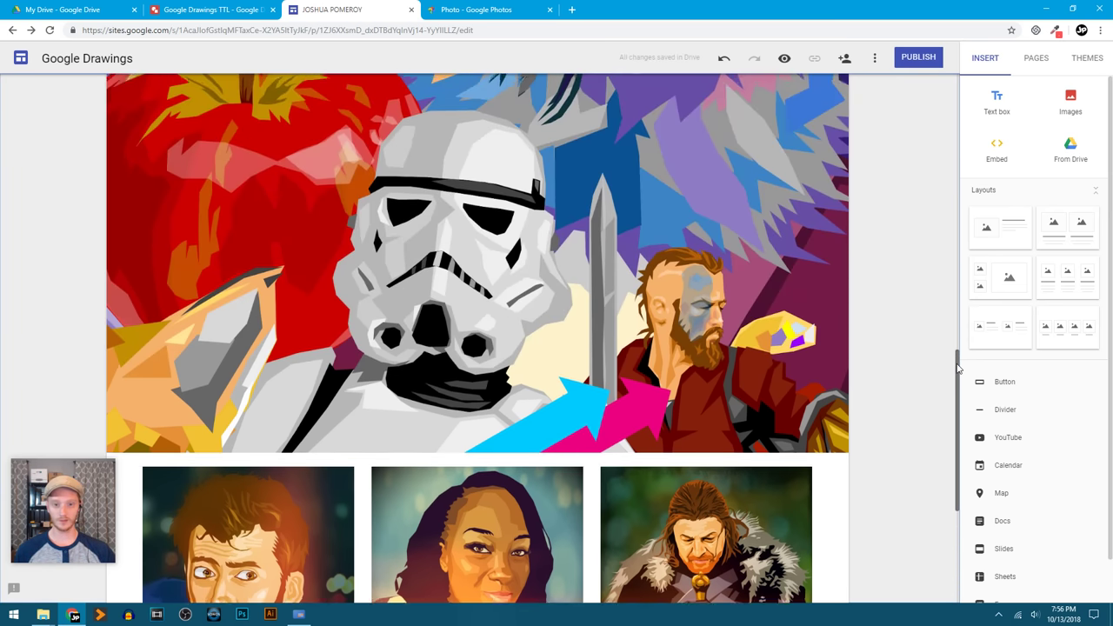
scroll(946, 428, down, 3)
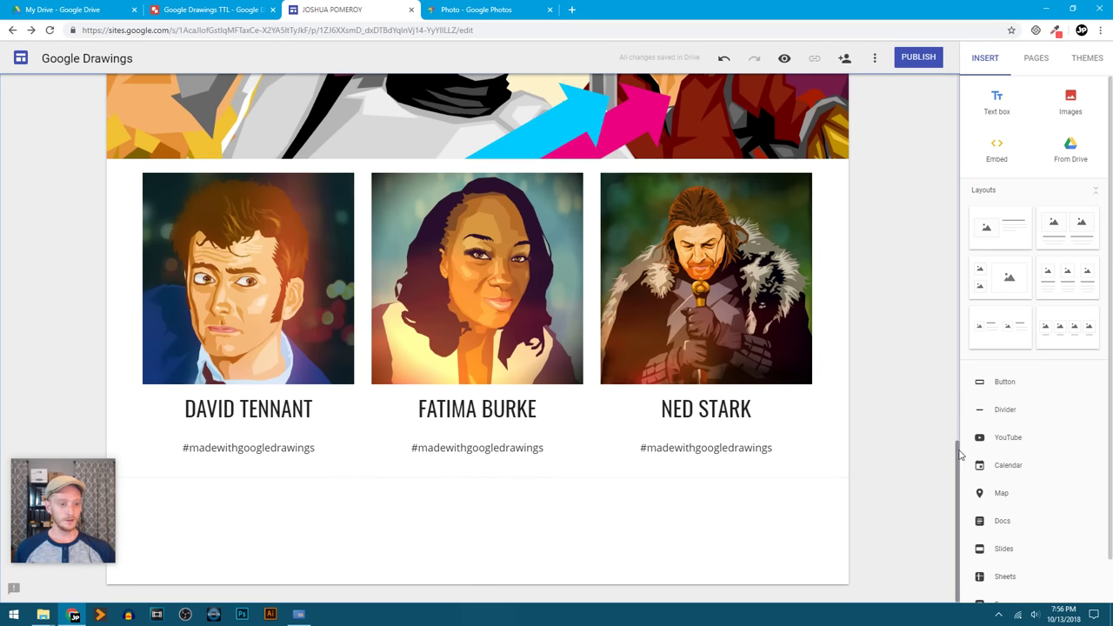
Drag the Stormtrooper collage banner below the David Tennant / Ned Stark portrait row.
scroll(972, 363, up, 1)
scroll(972, 363, up, 5)
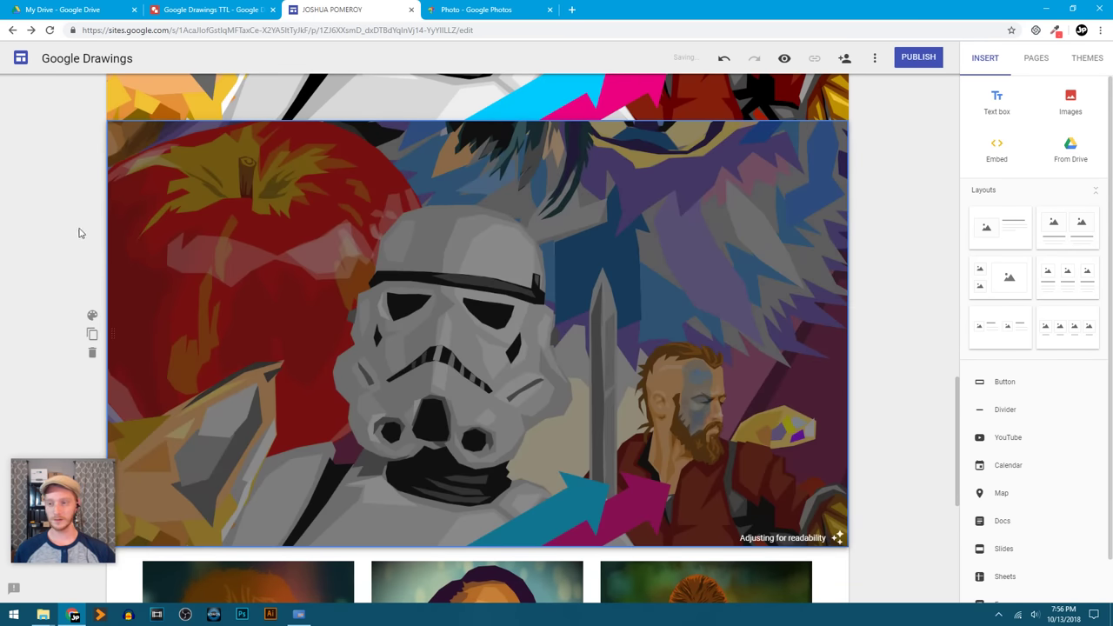
drag(113, 333, 140, 520)
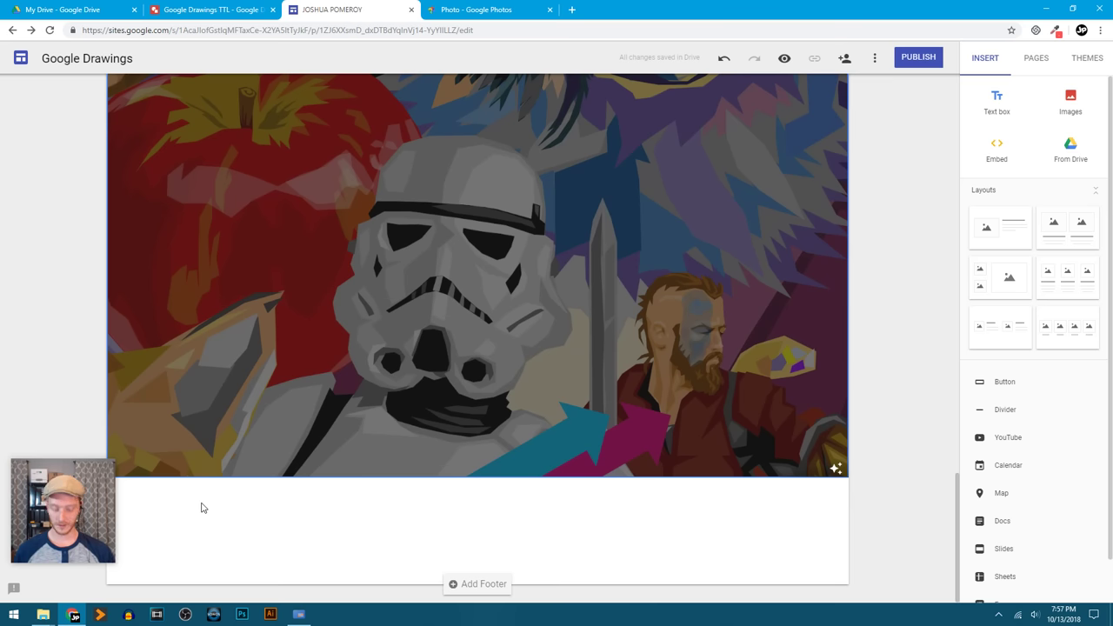
key(alt+Tab)
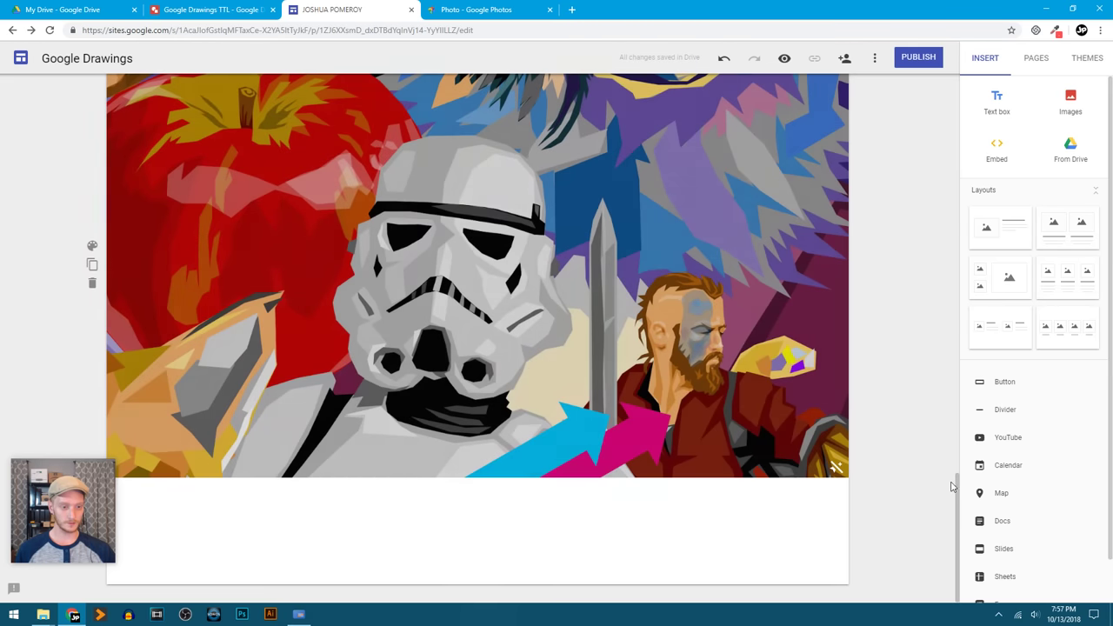
drag(956, 473, 957, 465)
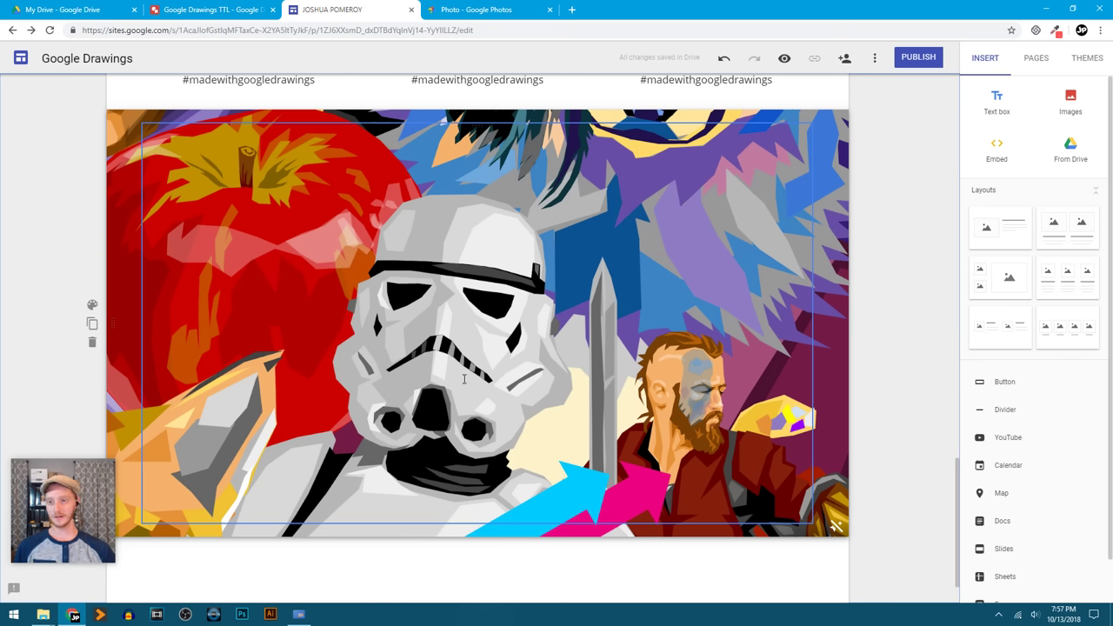
Upload Collage 03 as the bottom section's background and remove its readability darkening.
click(92, 307)
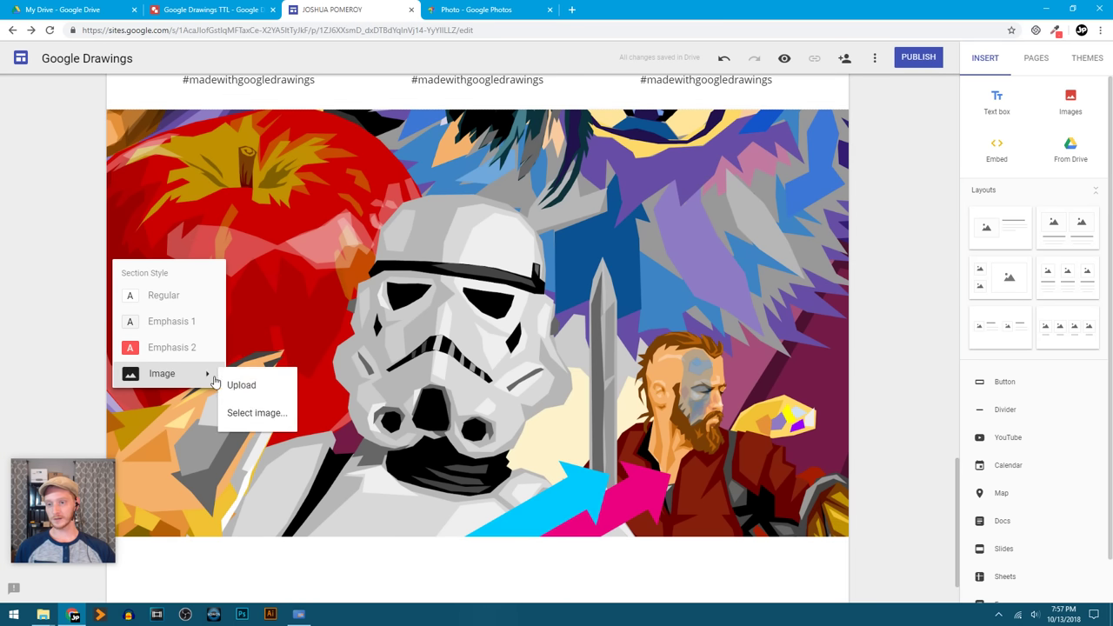
click(242, 385)
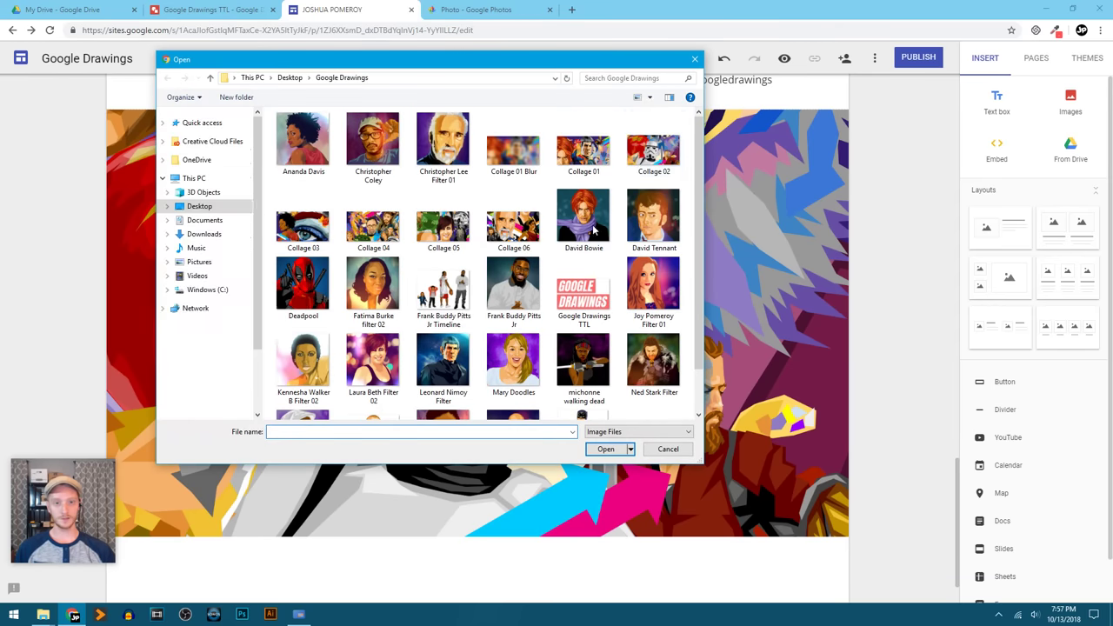
double_click(308, 237)
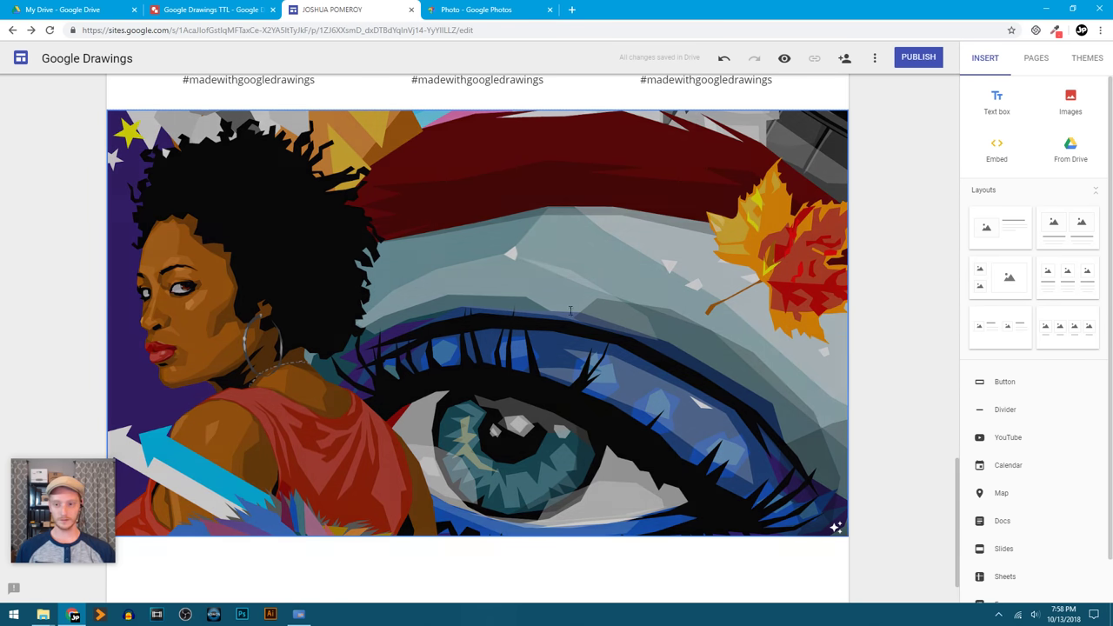
click(836, 530)
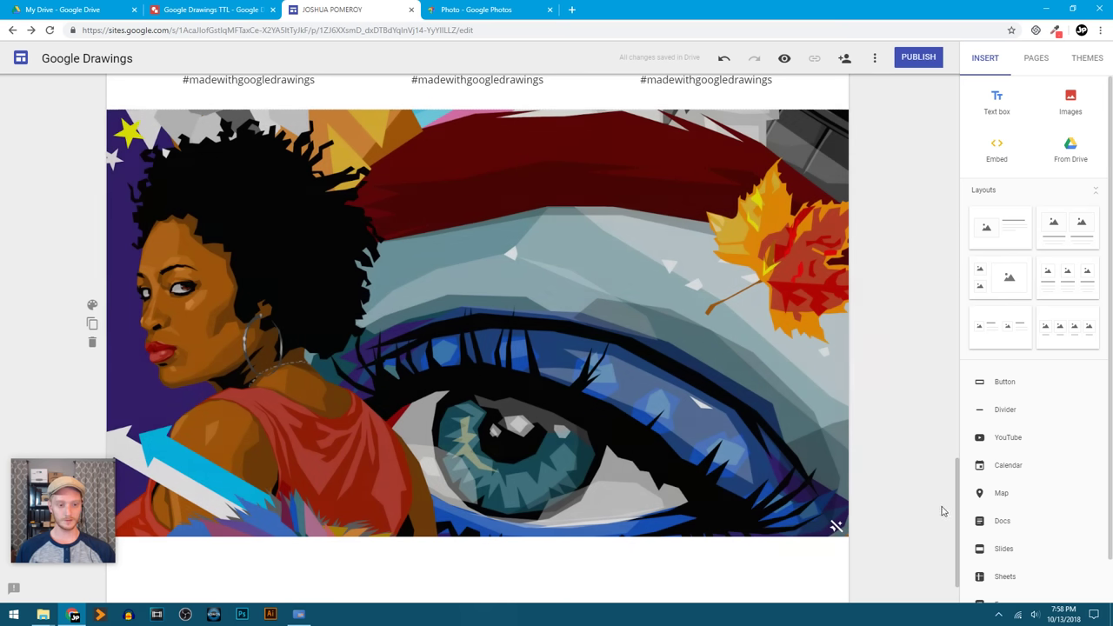
drag(963, 458, 963, 400)
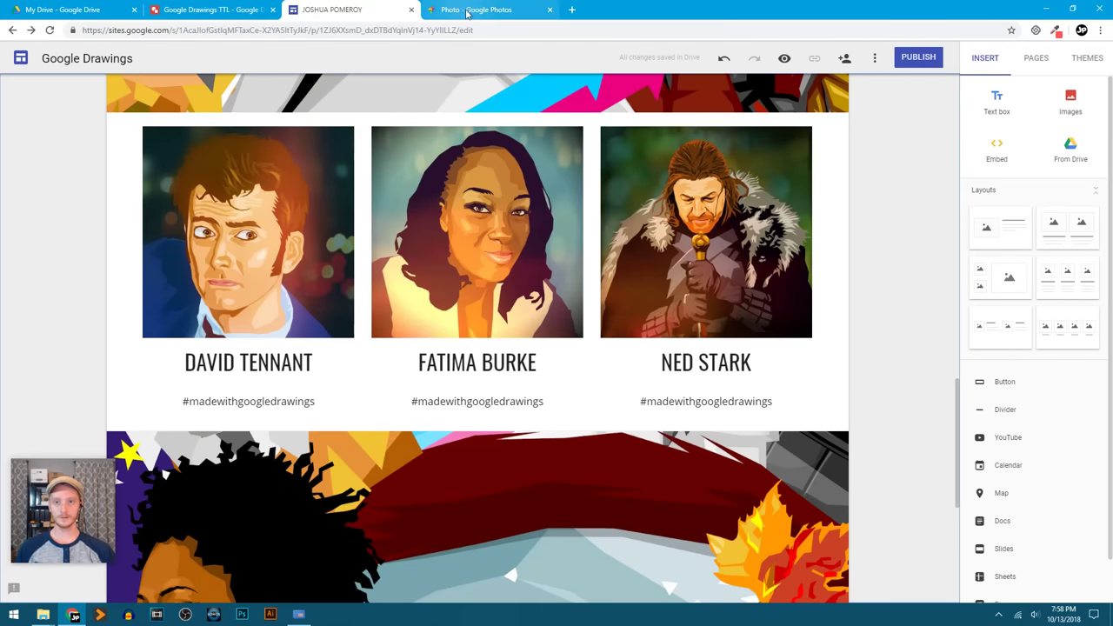
Review the hand-drawn layout sketch in Google Photos and the Google Drawings TTL document.
click(468, 11)
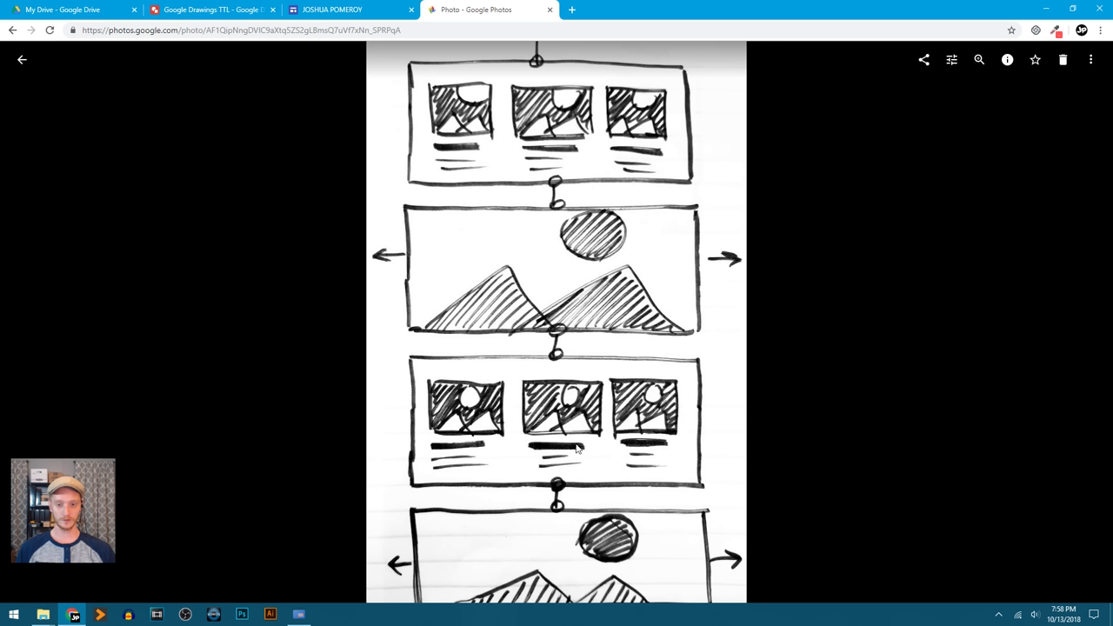
click(225, 16)
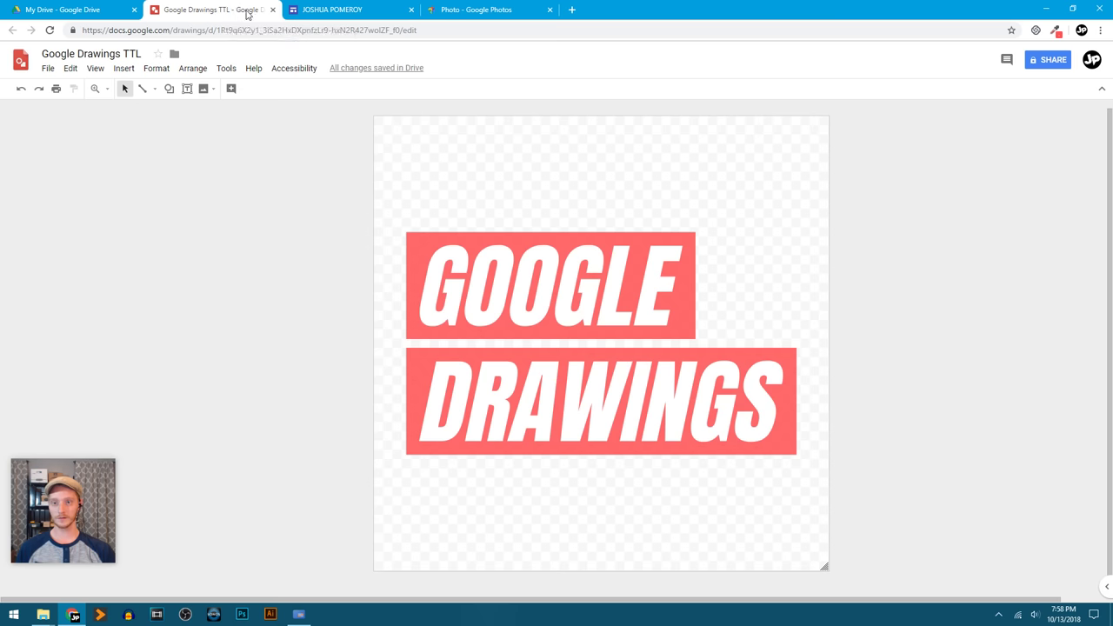
click(353, 12)
Drag the David Bowie / Deadpool portrait row below the Collage 03 eye banner.
drag(963, 396, 934, 188)
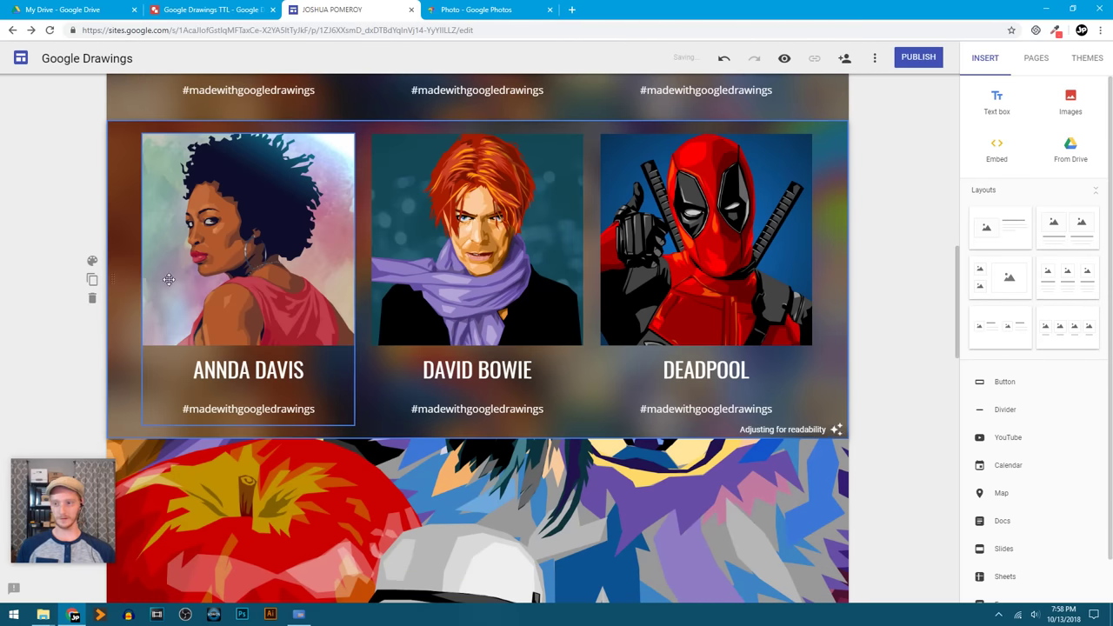
drag(114, 278, 212, 550)
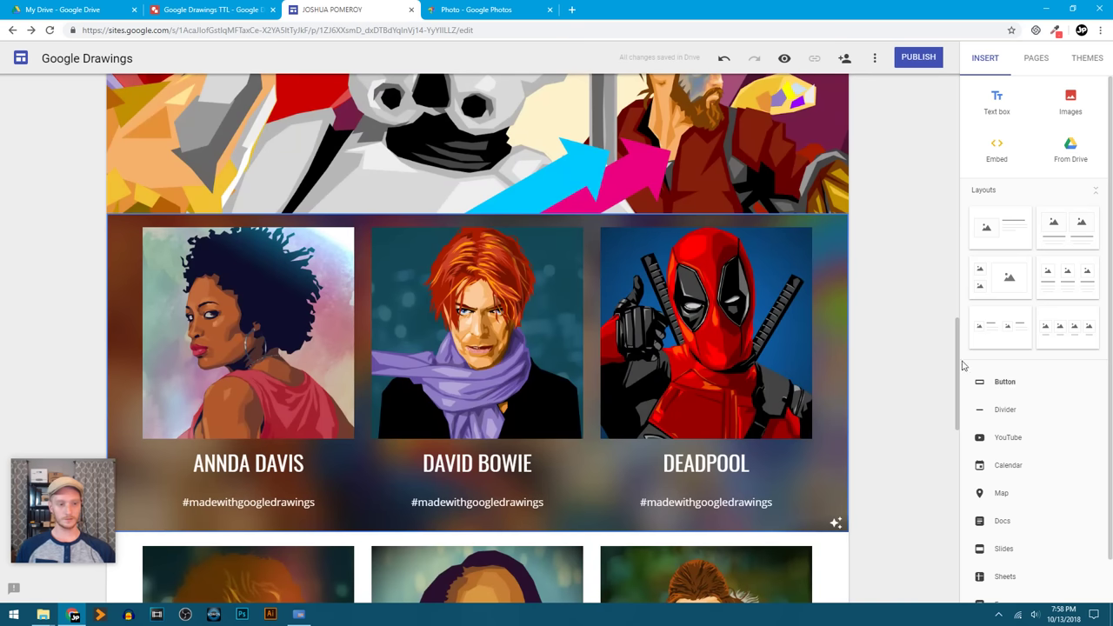
scroll(950, 397, down, 1)
scroll(950, 397, down, 1)
mouse_move(112, 191)
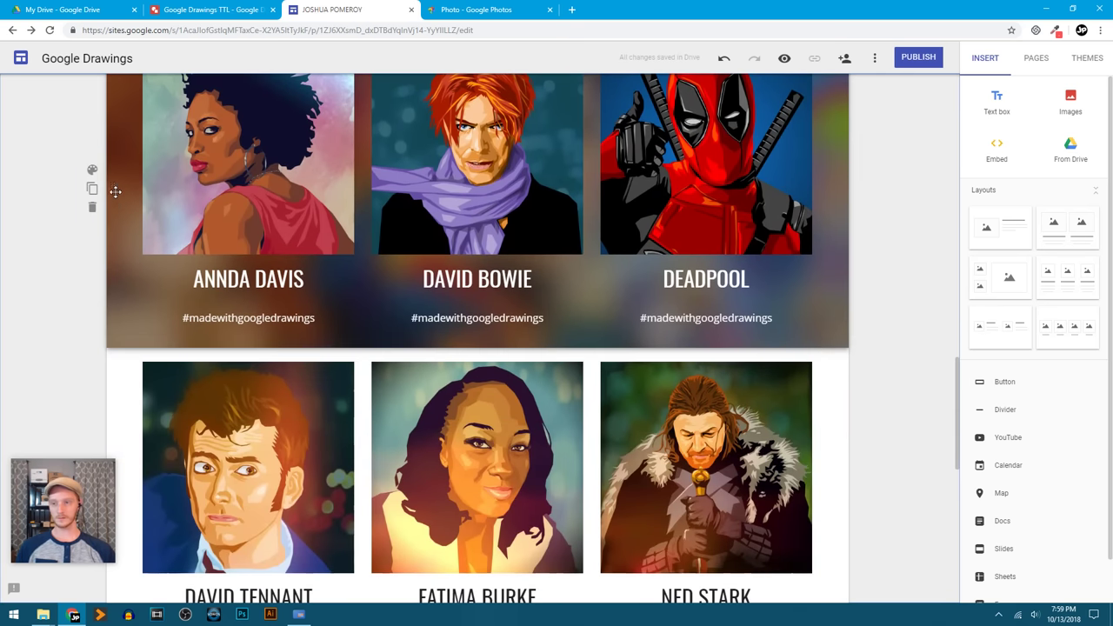
drag(114, 190, 130, 569)
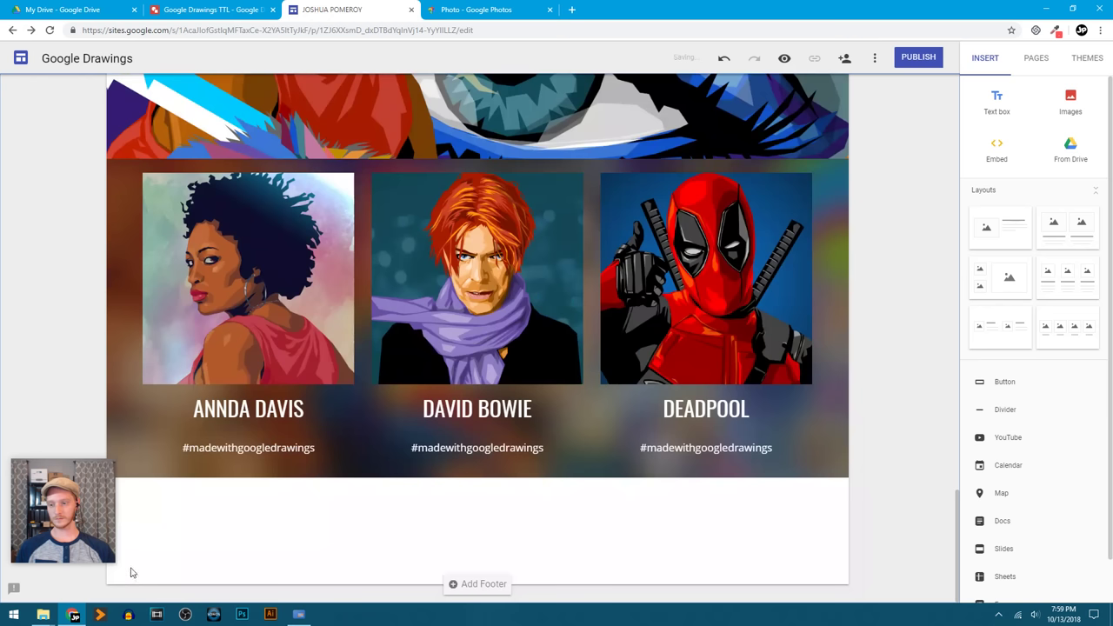
Adjust the first portrait's crop zoom, then replace it with an uploaded picture.
click(298, 291)
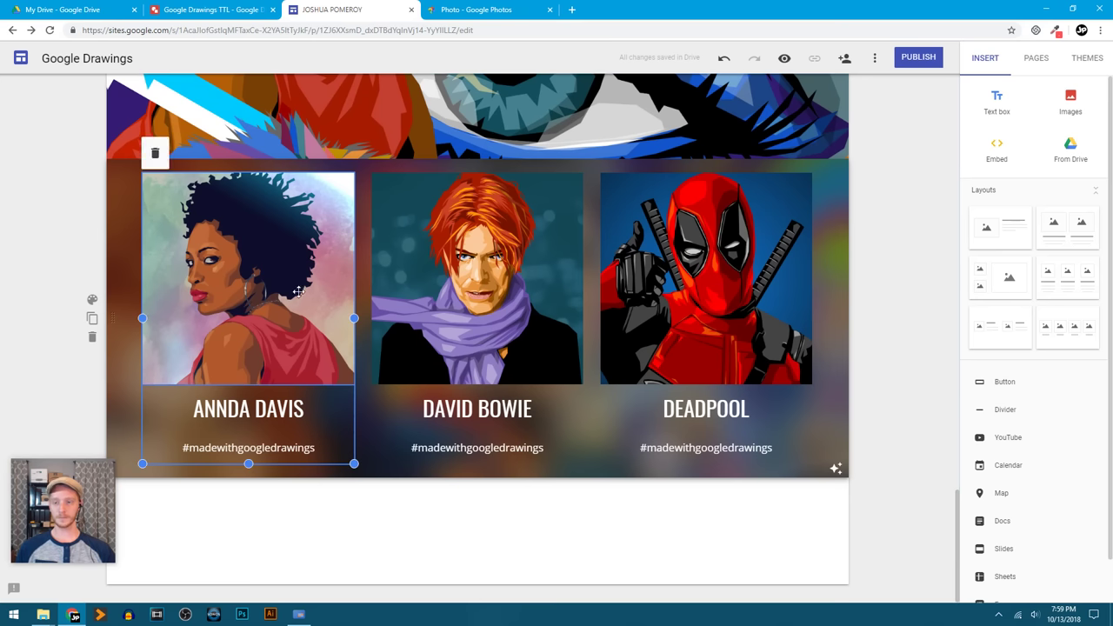
click(249, 284)
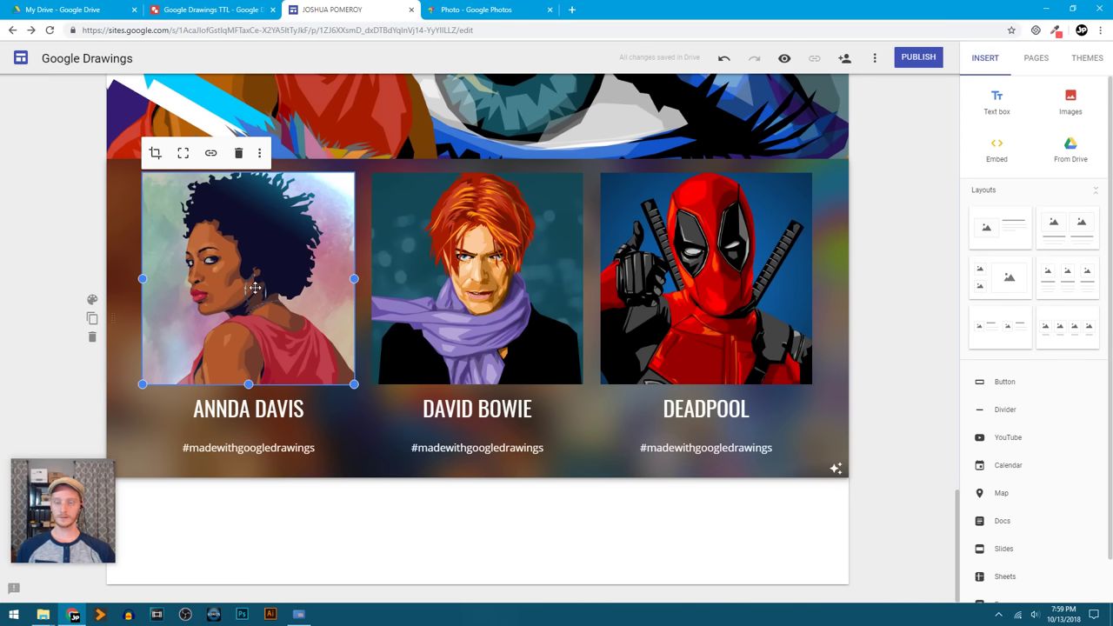
double_click(255, 288)
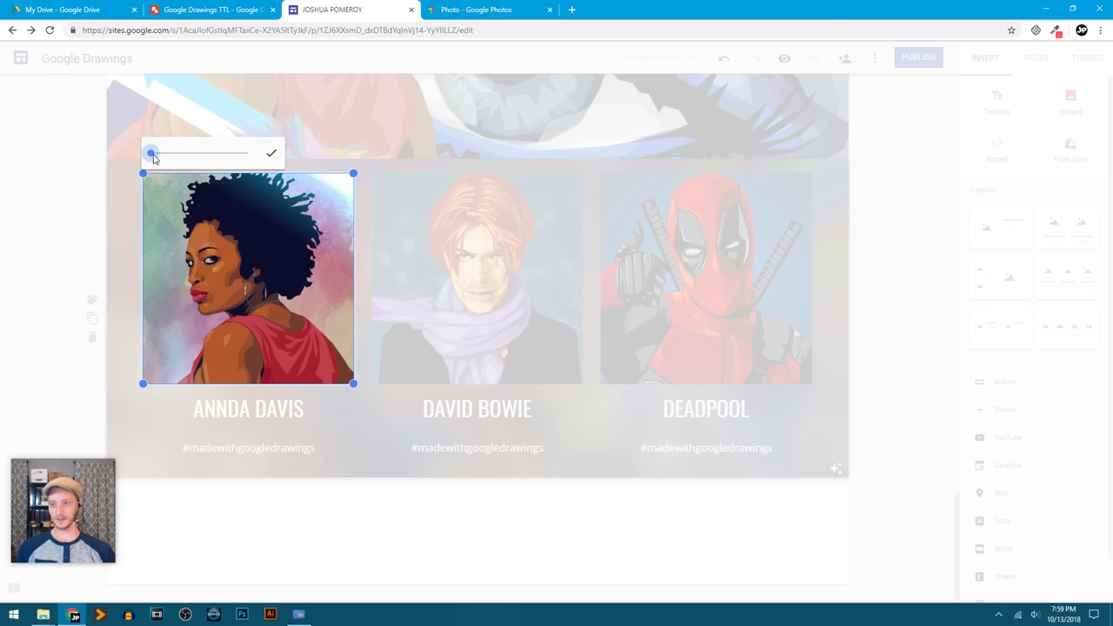
drag(195, 155, 150, 158)
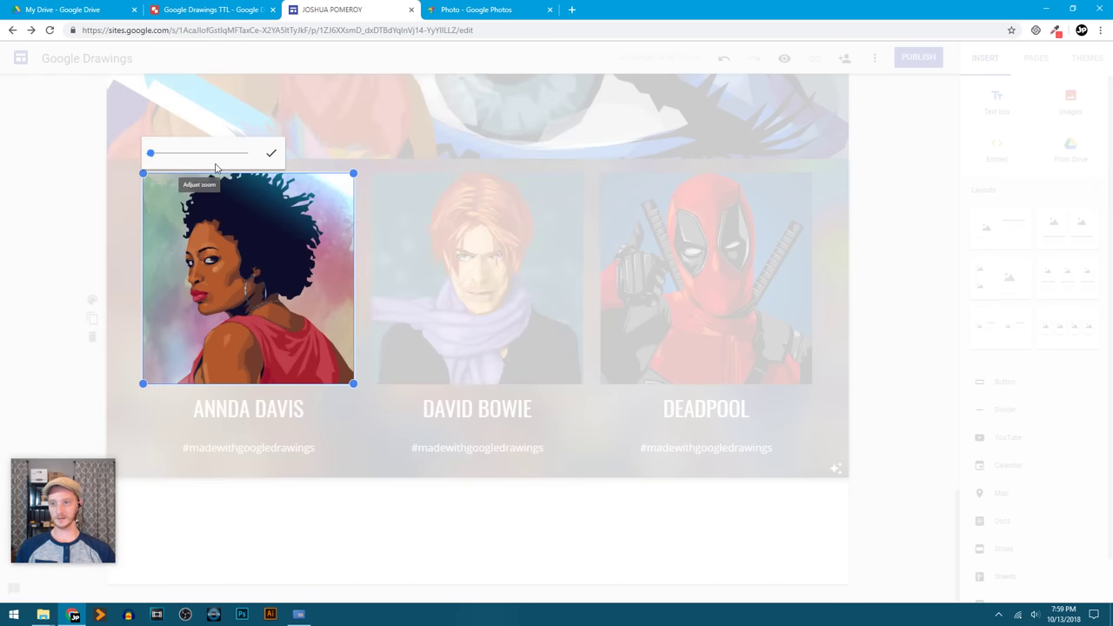
click(269, 157)
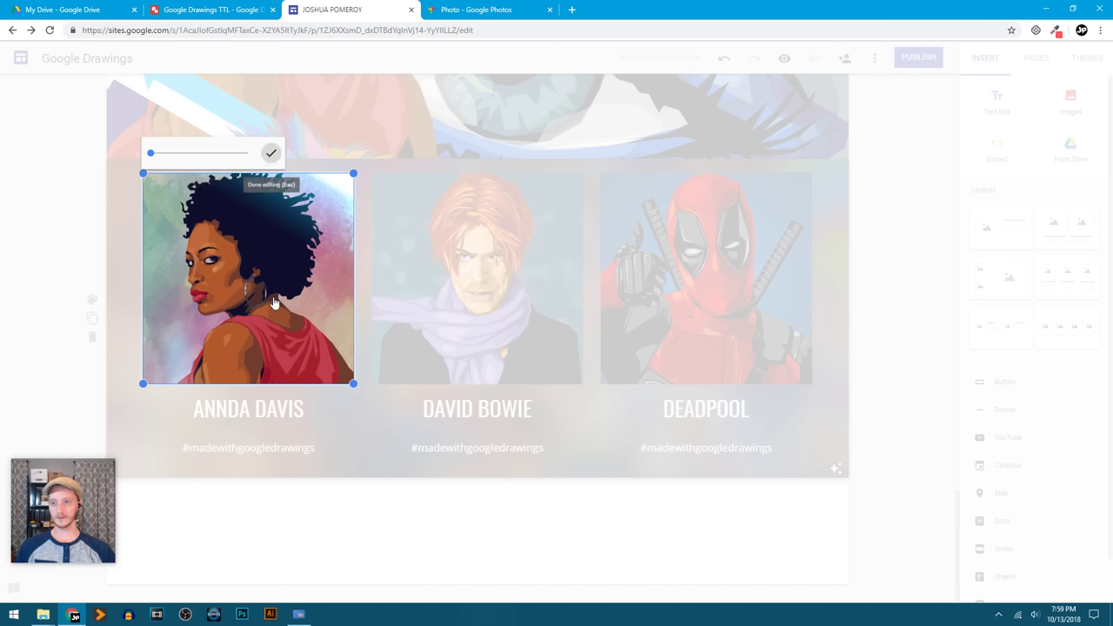
click(259, 154)
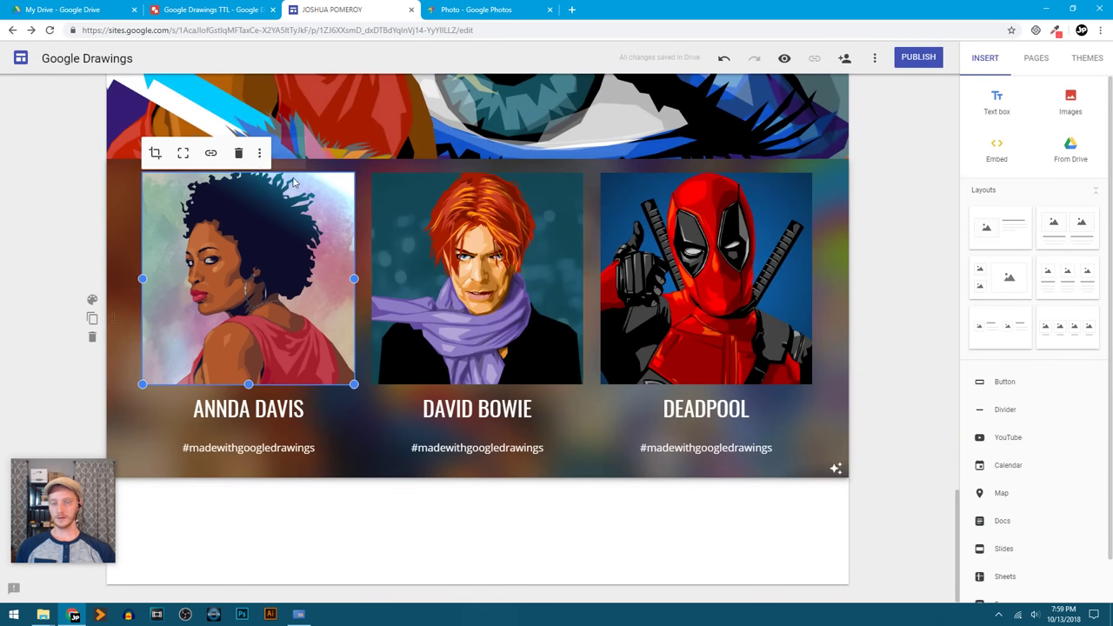
mouse_move(327, 164)
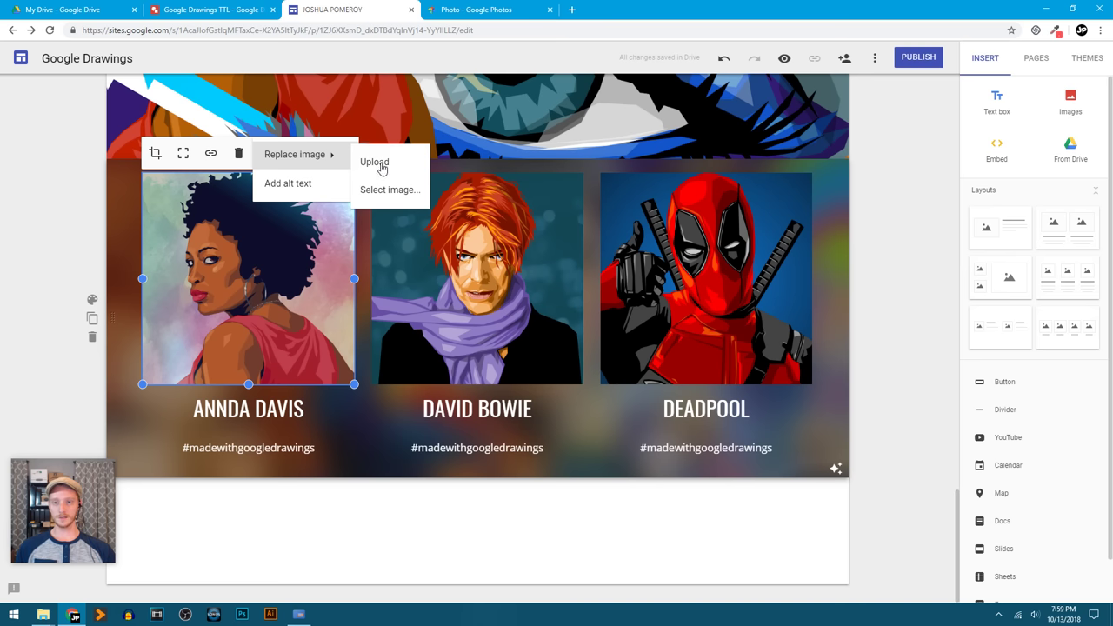
click(376, 164)
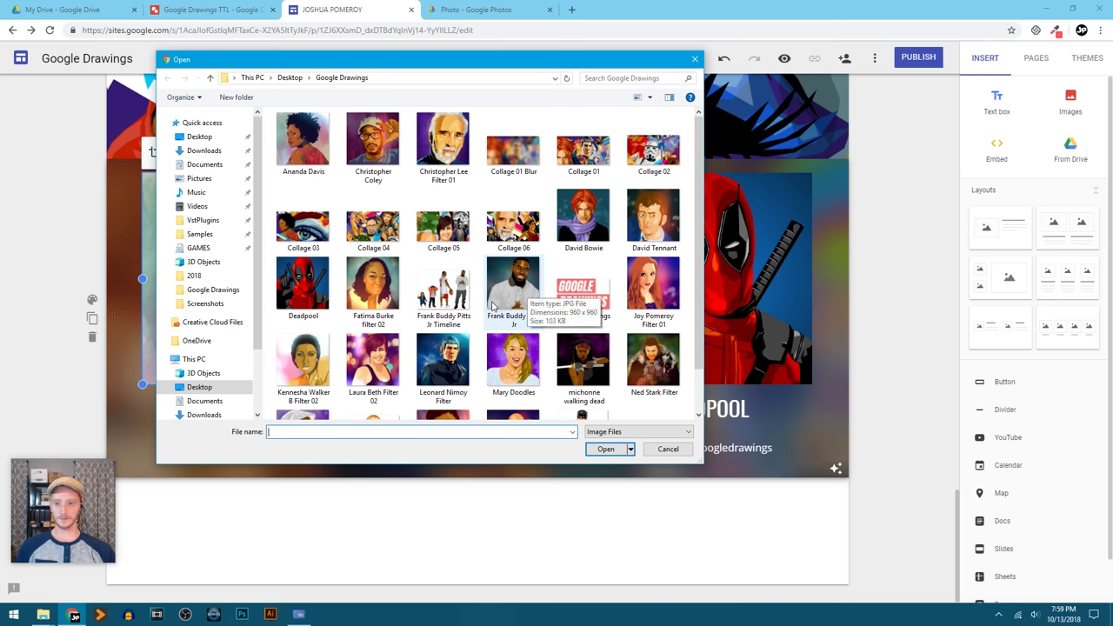
double_click(652, 296)
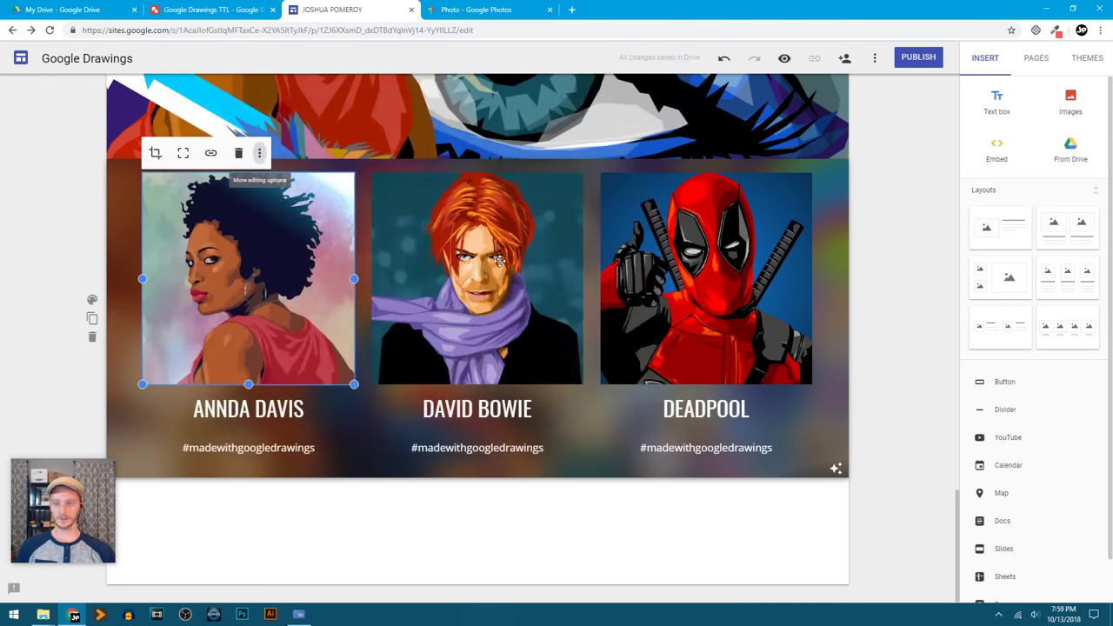
Replace the middle card's David Bowie image with a newly uploaded portrait.
click(500, 280)
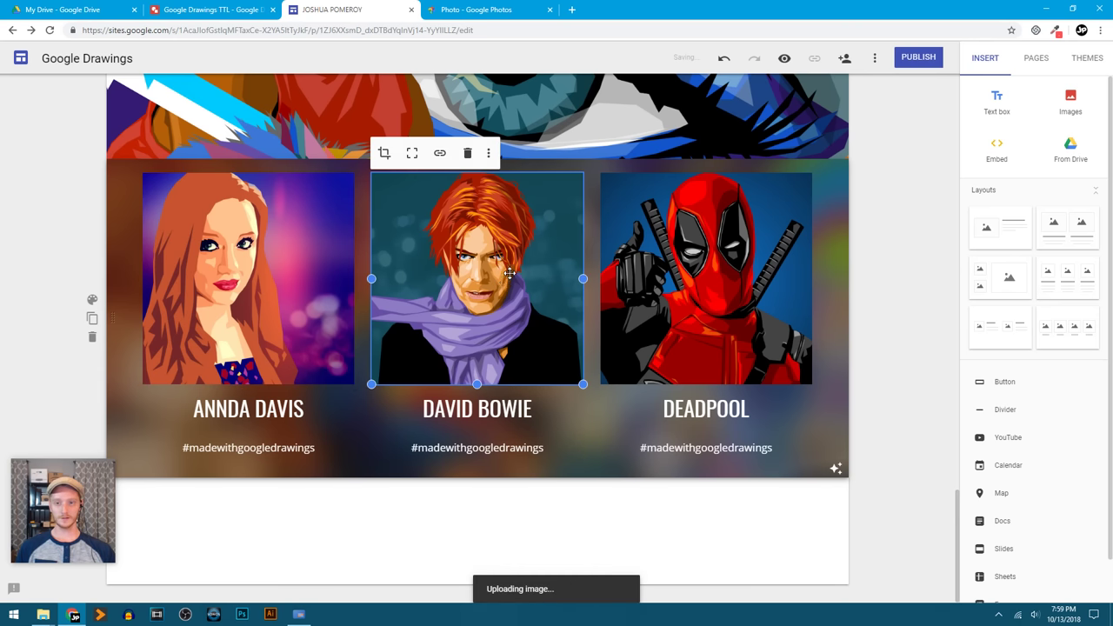
click(486, 154)
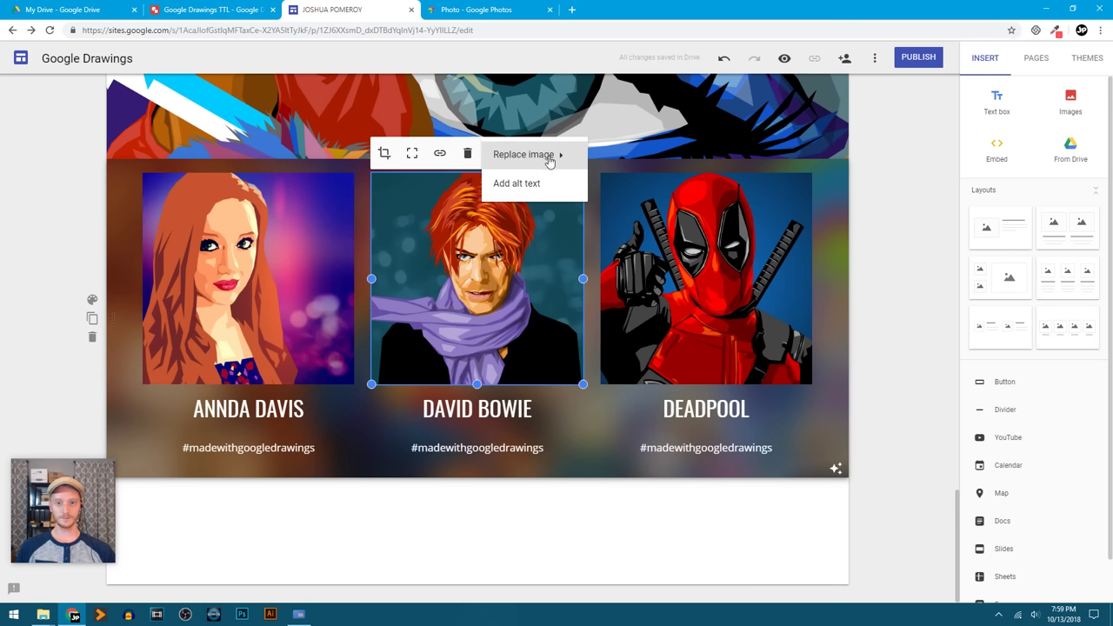
mouse_move(553, 162)
click(609, 165)
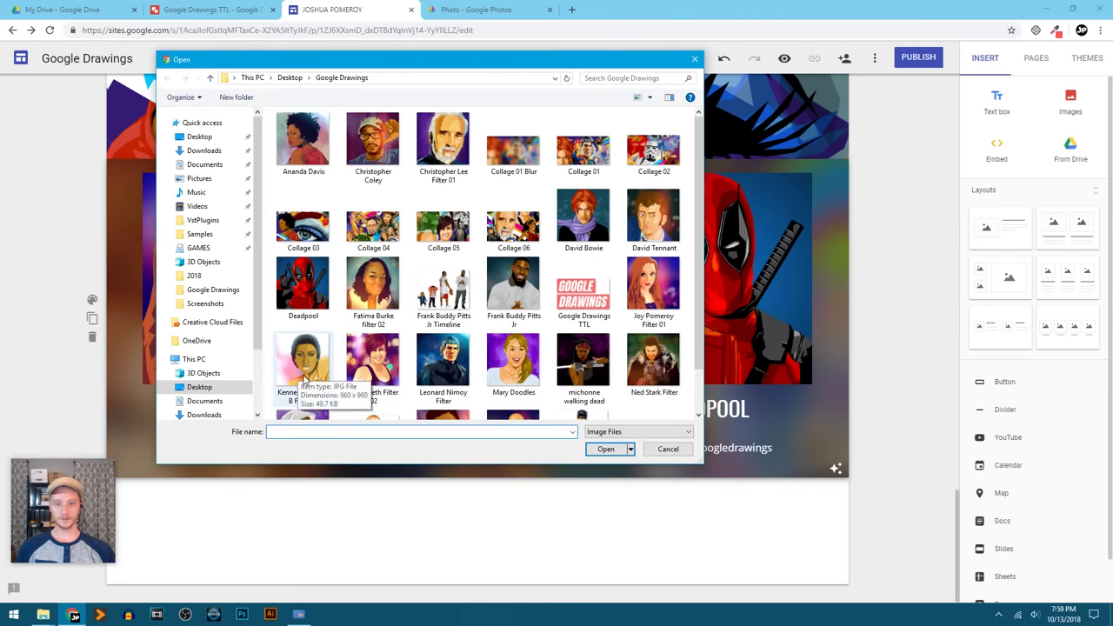
click(304, 375)
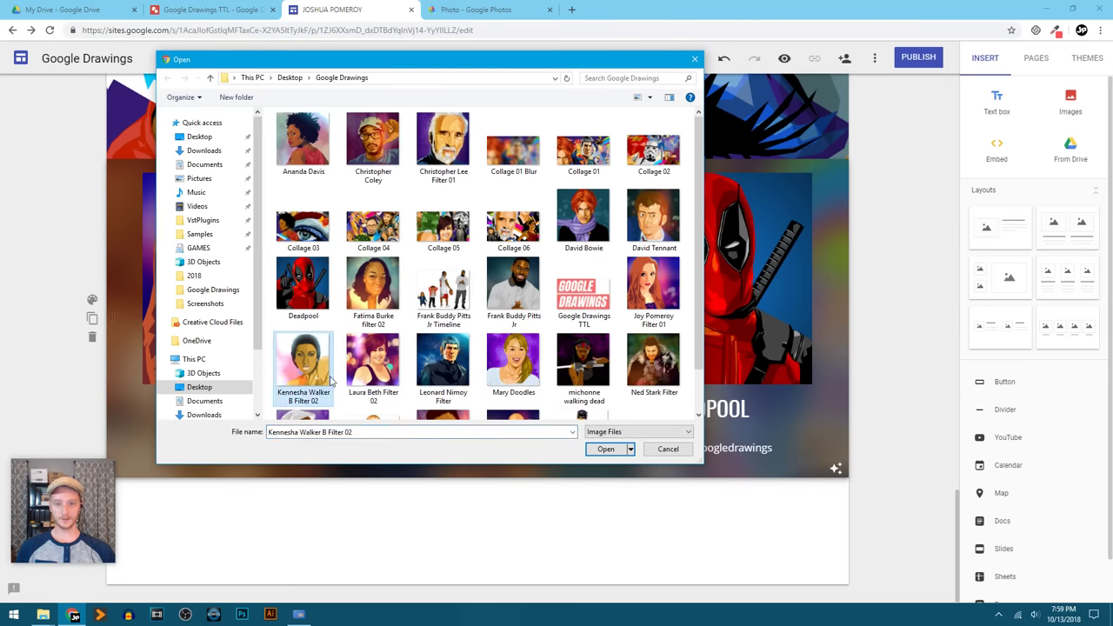
click(605, 450)
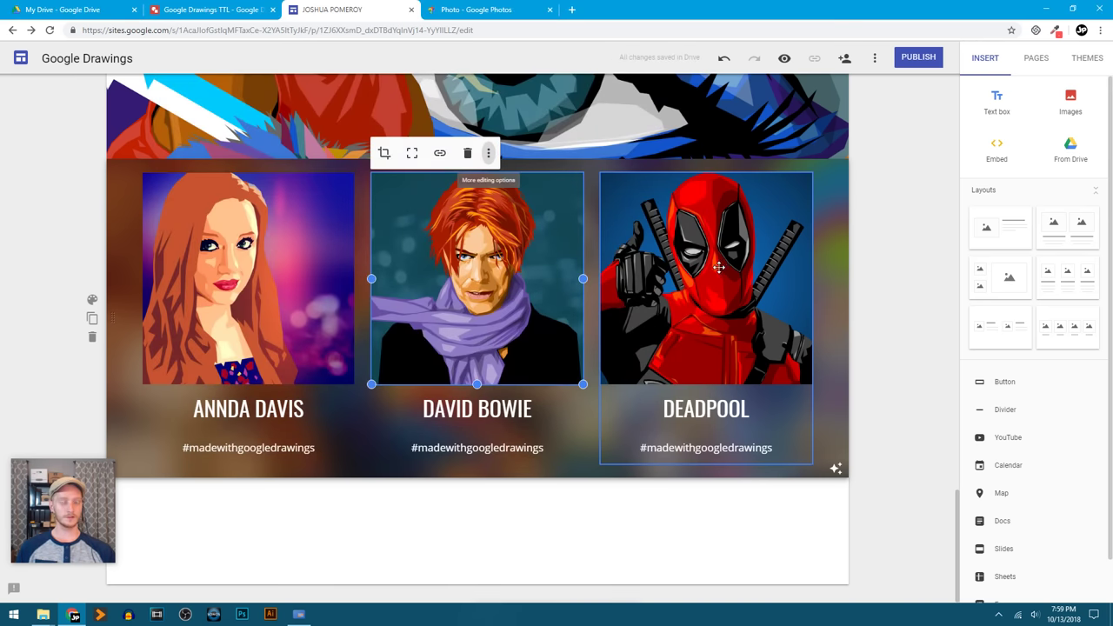
Replace the third card's Deadpool picture with the uploaded Leonard Nimoy Filter image.
double_click(725, 270)
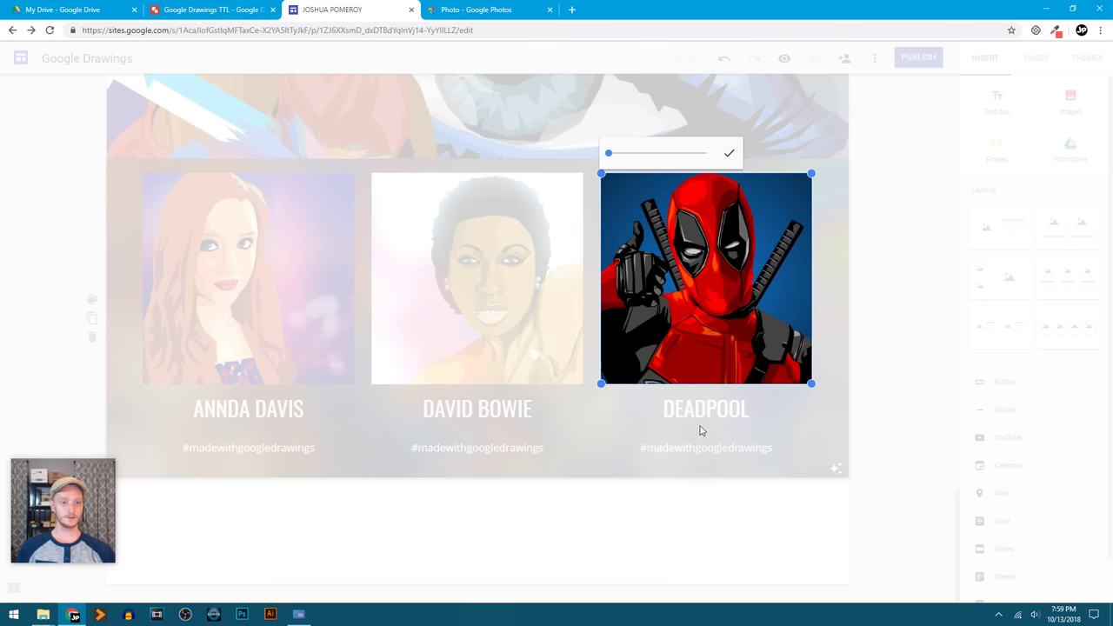
click(744, 316)
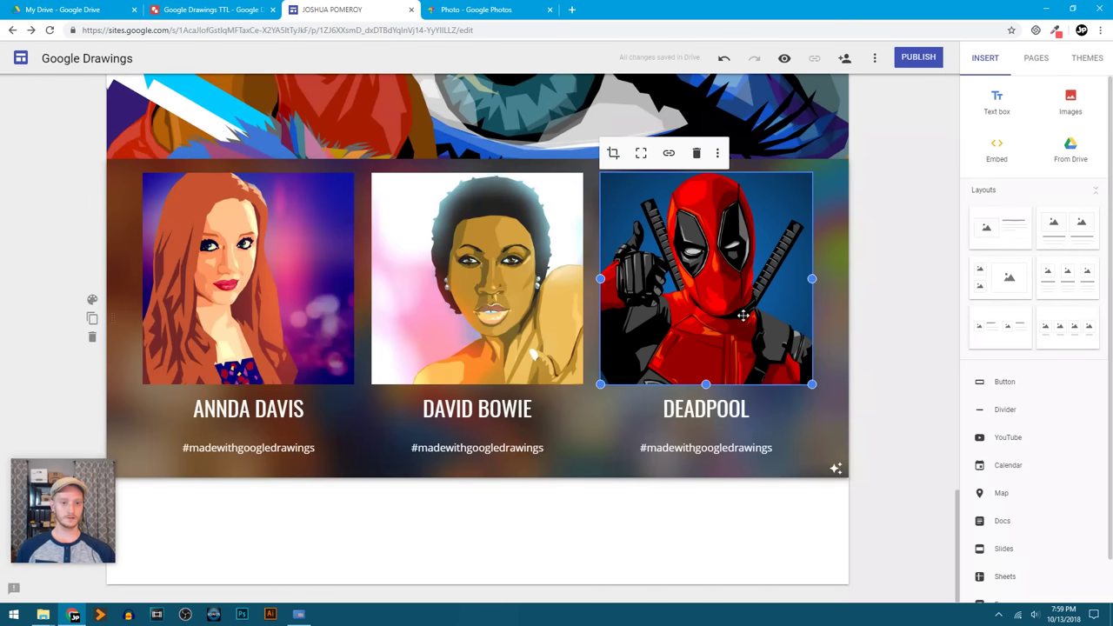
click(717, 155)
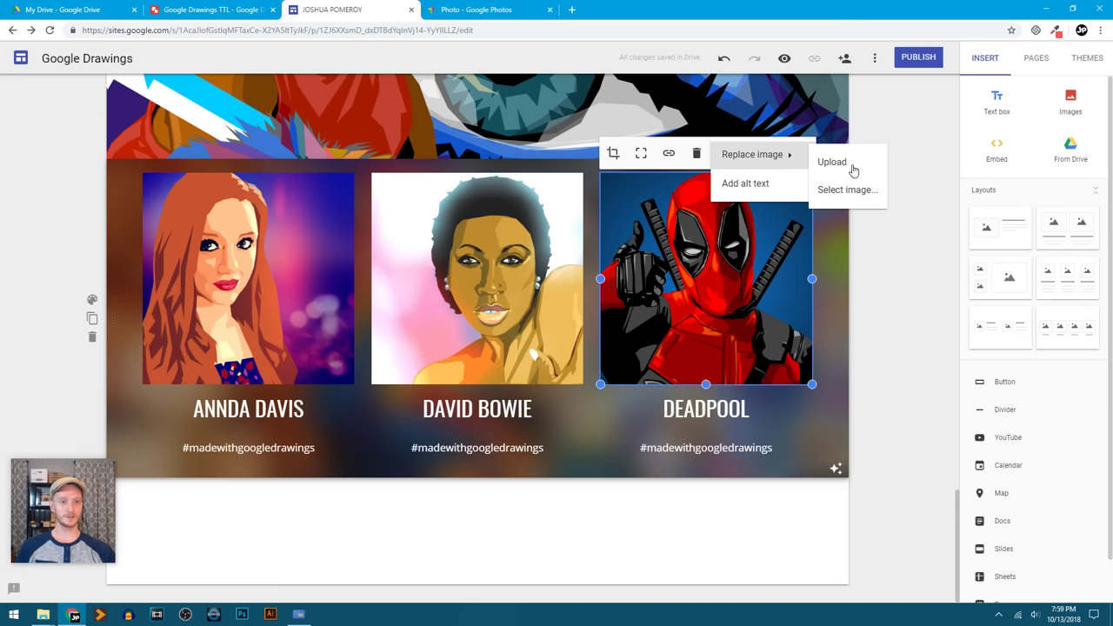
click(833, 163)
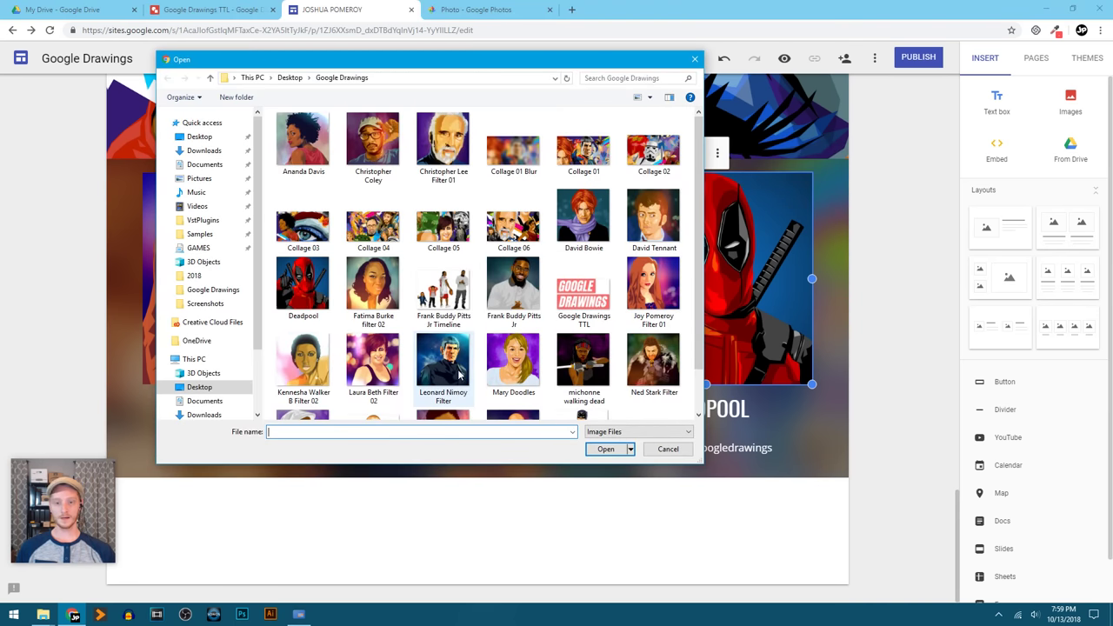
click(452, 365)
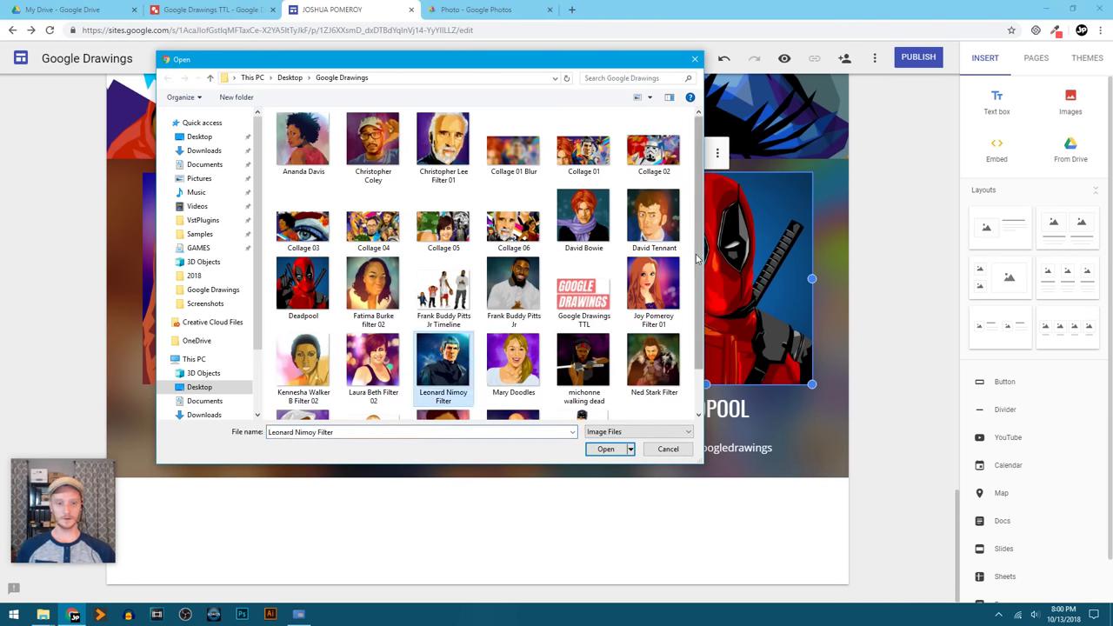
scroll(695, 258, down, 1)
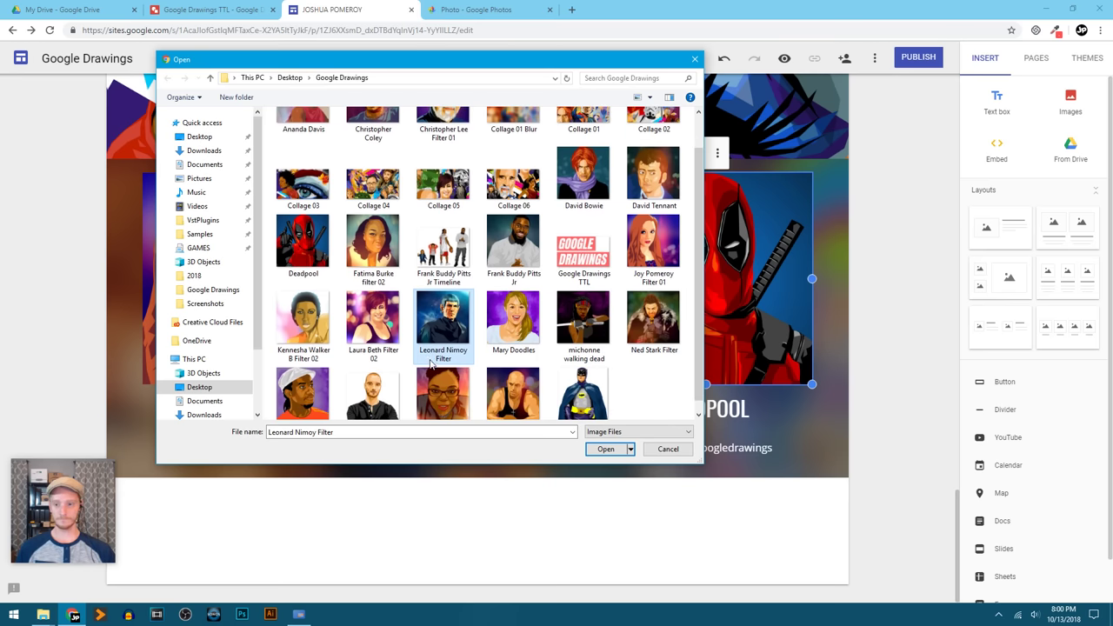
double_click(443, 356)
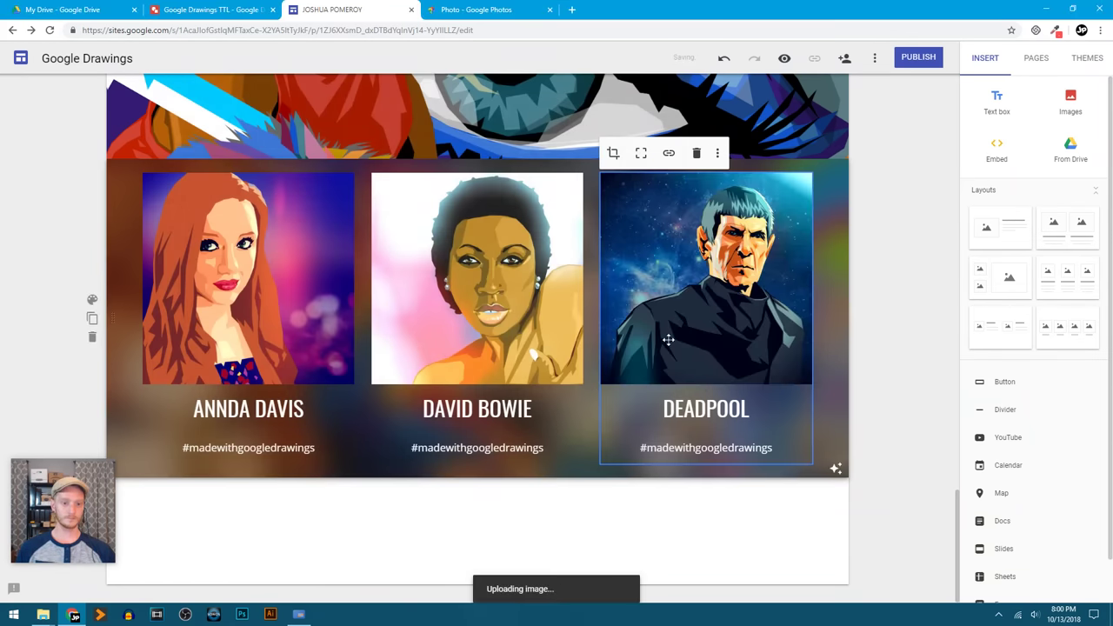
Rename the first two card headings to their new portrait subjects' names.
click(240, 408)
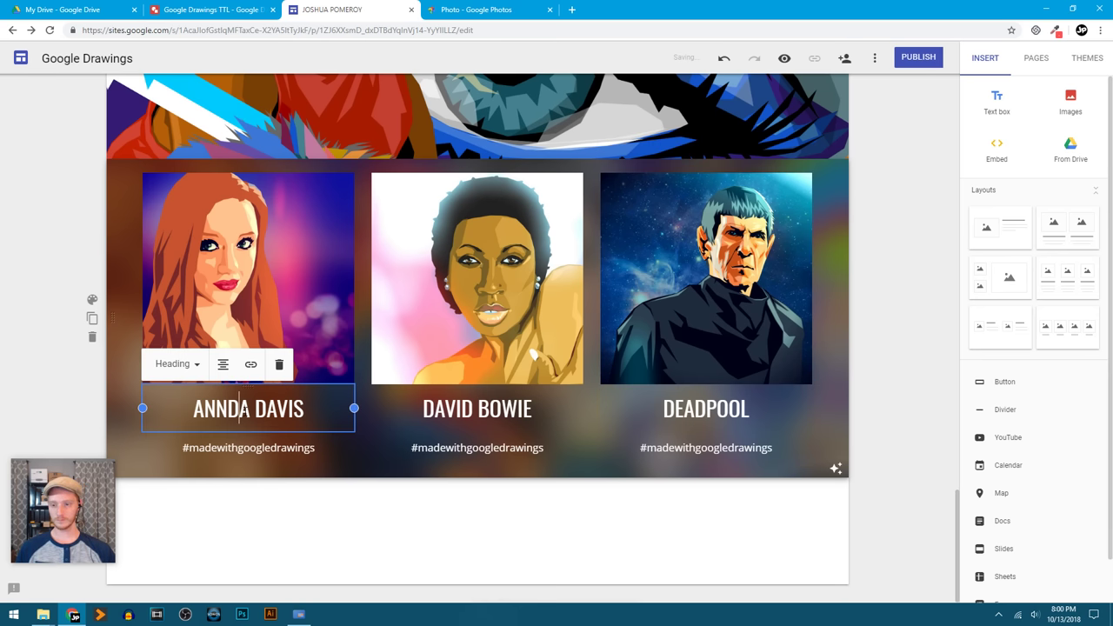
key(ctrl+a)
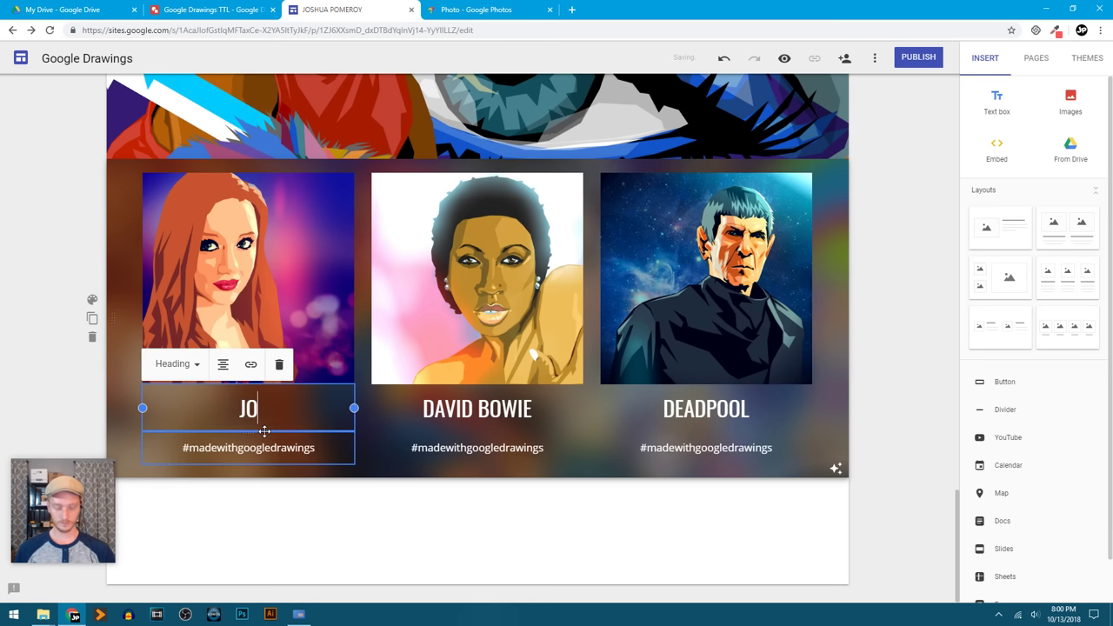
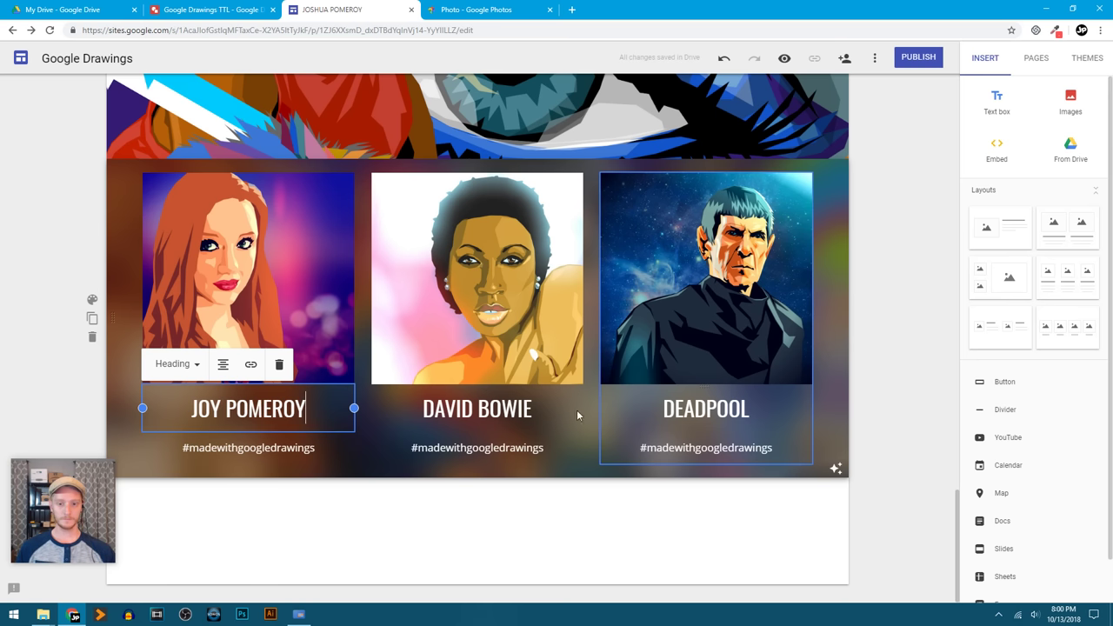
click(513, 408)
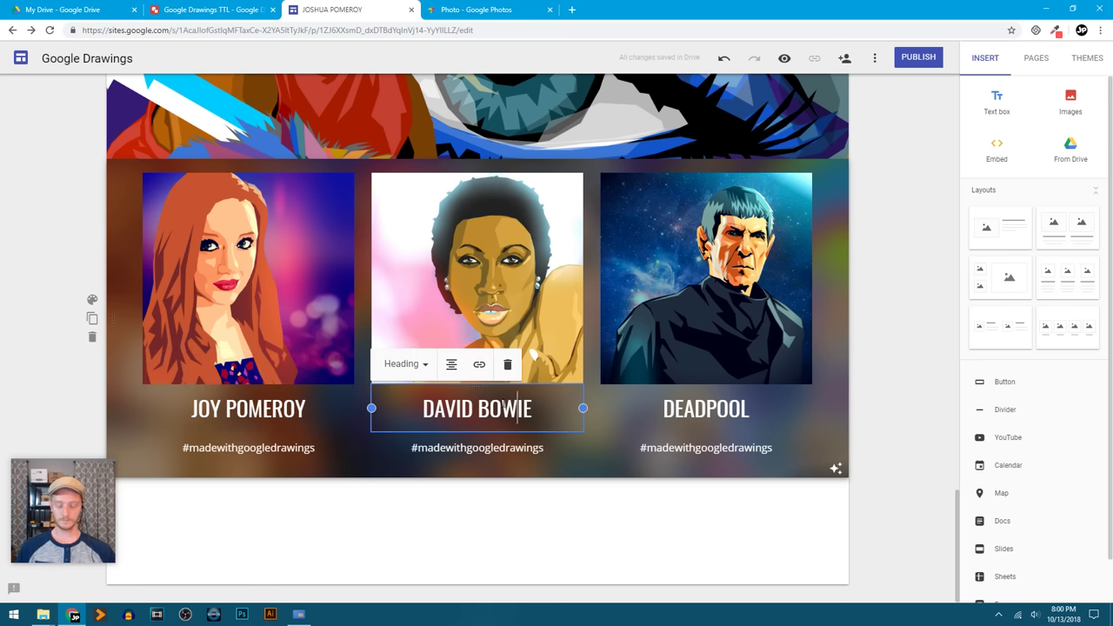
triple_click(505, 404)
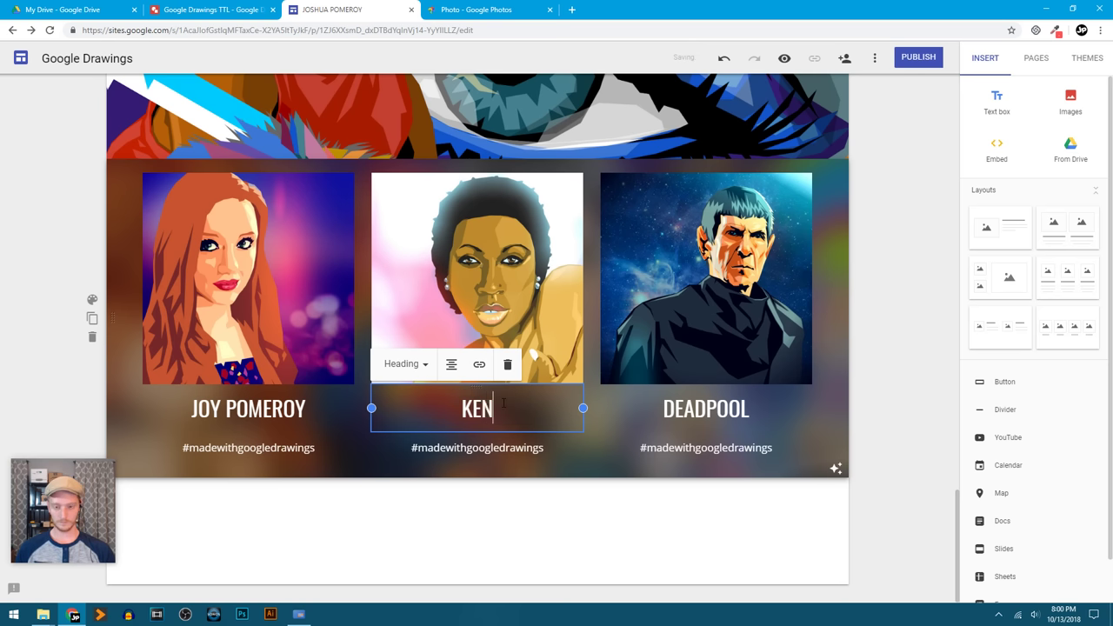
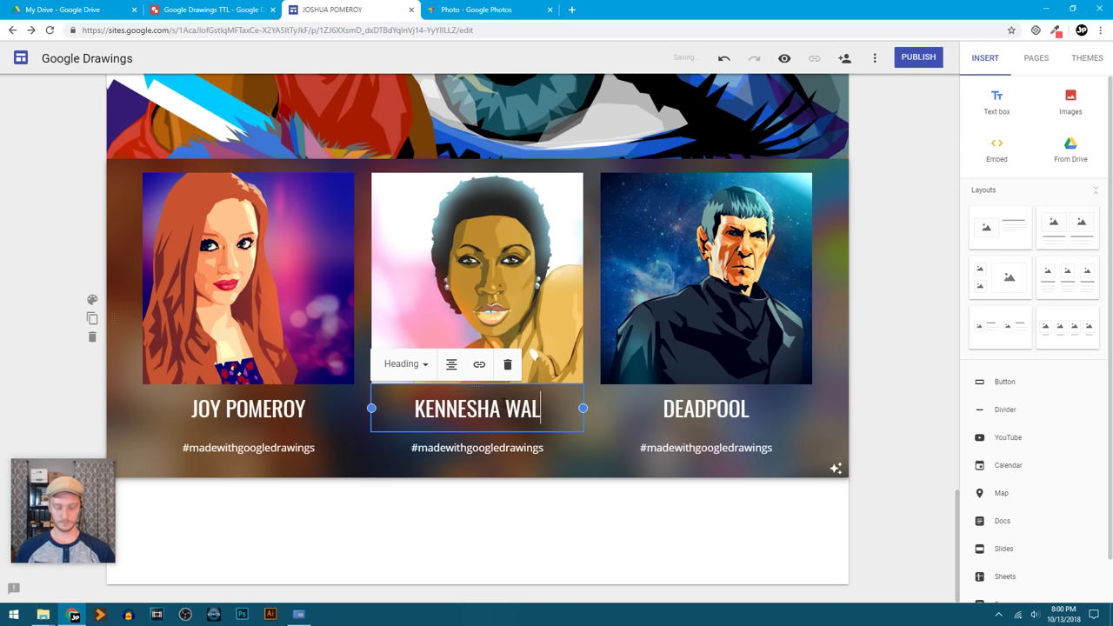
Retitle the third heading LEONARD NIMOY, fixing the spelling against the portrait folder.
key(alt+Tab)
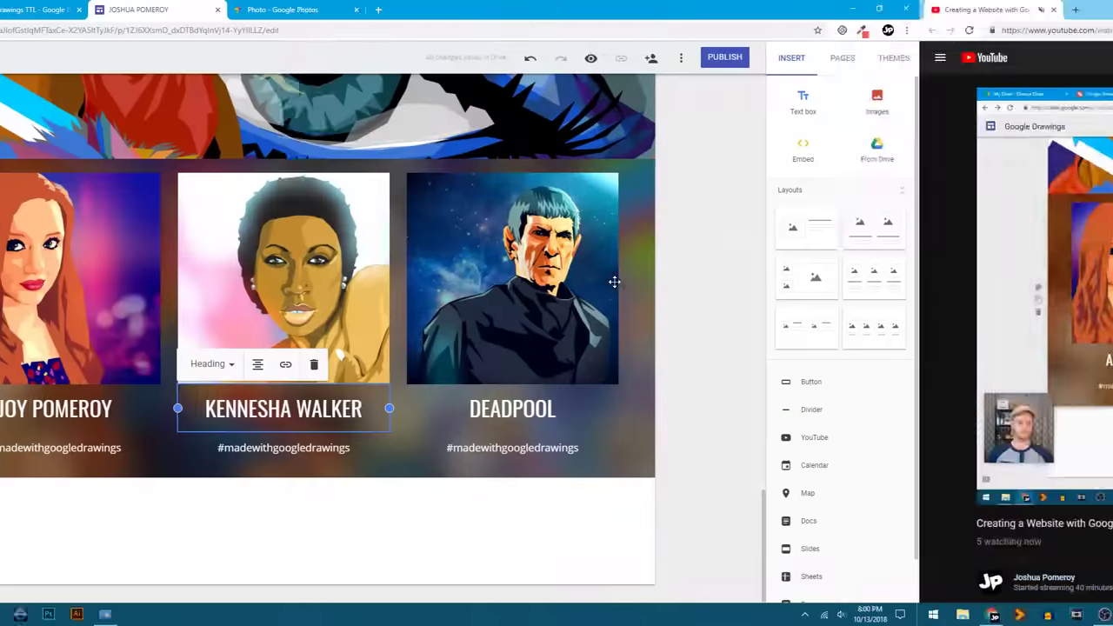
key(alt+Tab)
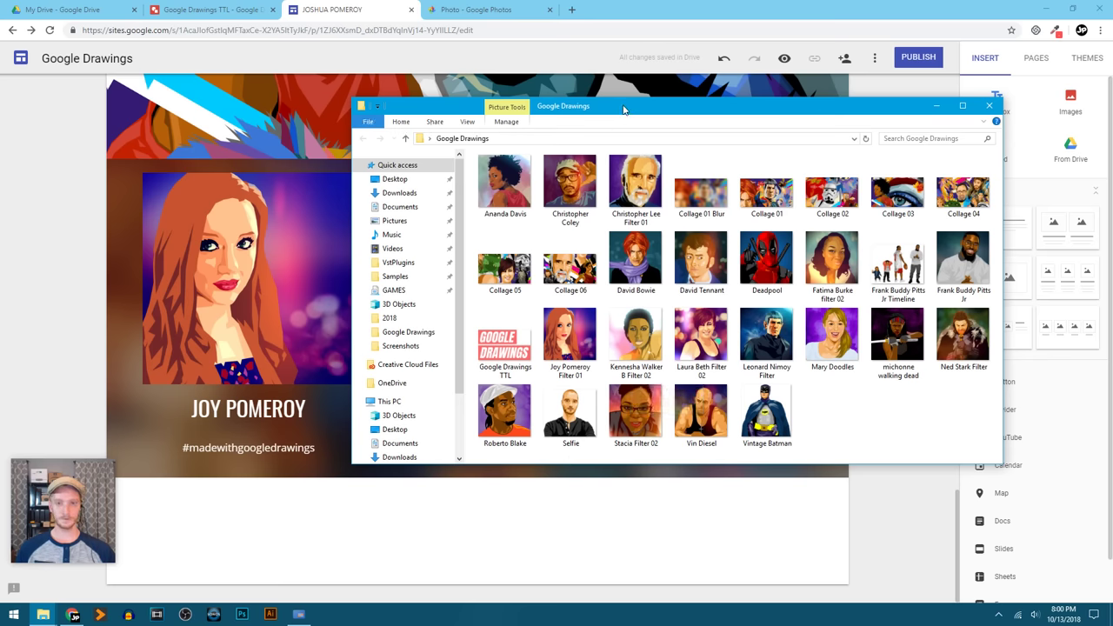
drag(623, 110, 261, 93)
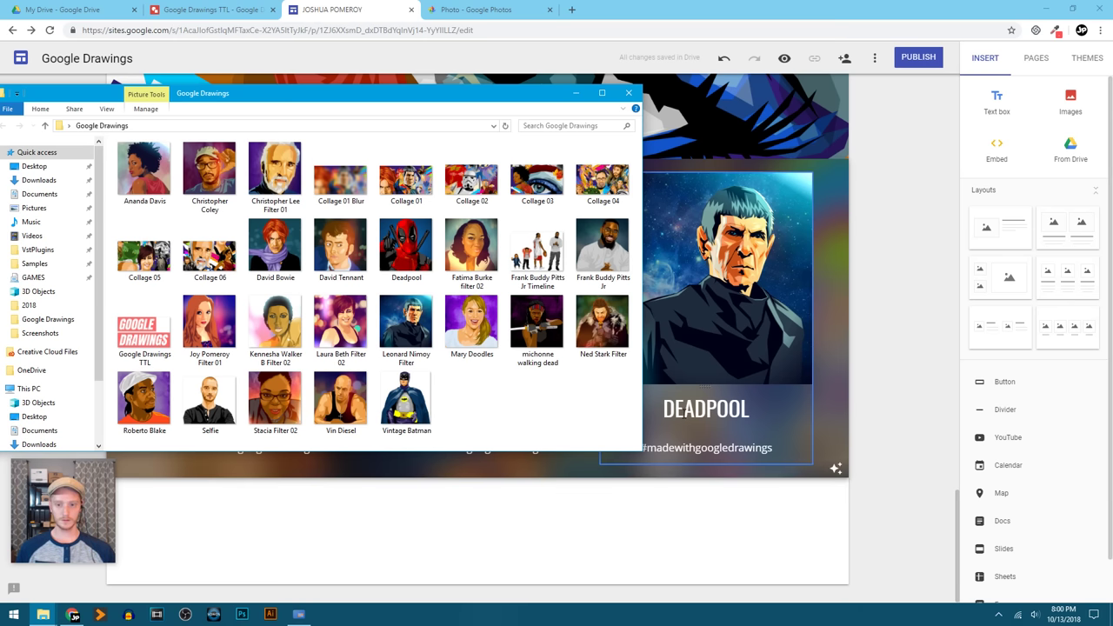
click(712, 410)
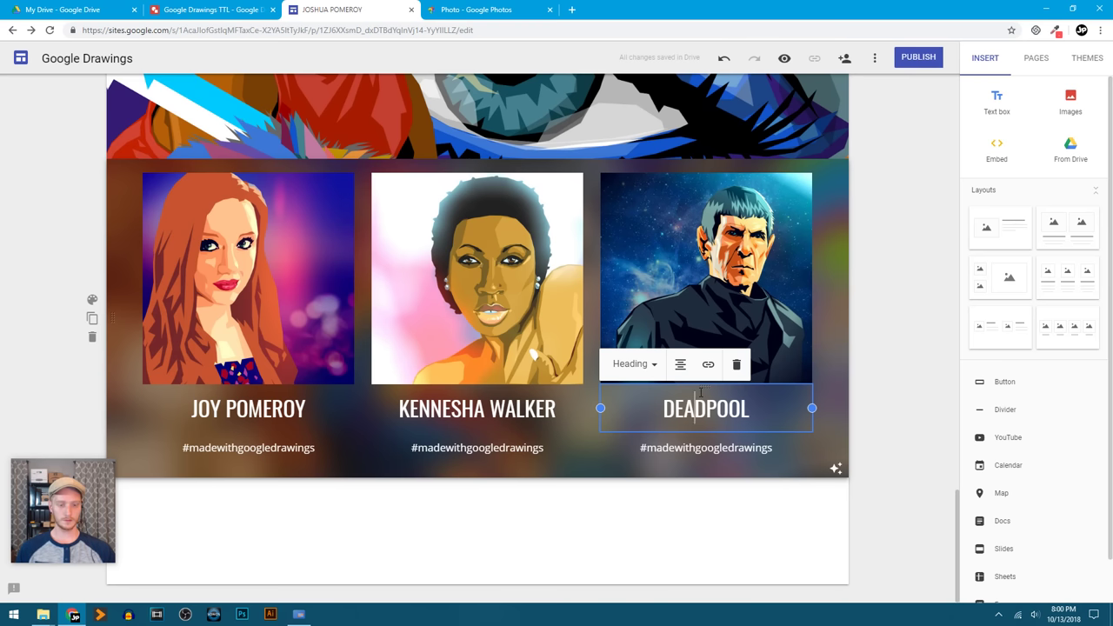
double_click(701, 393)
text(LE)
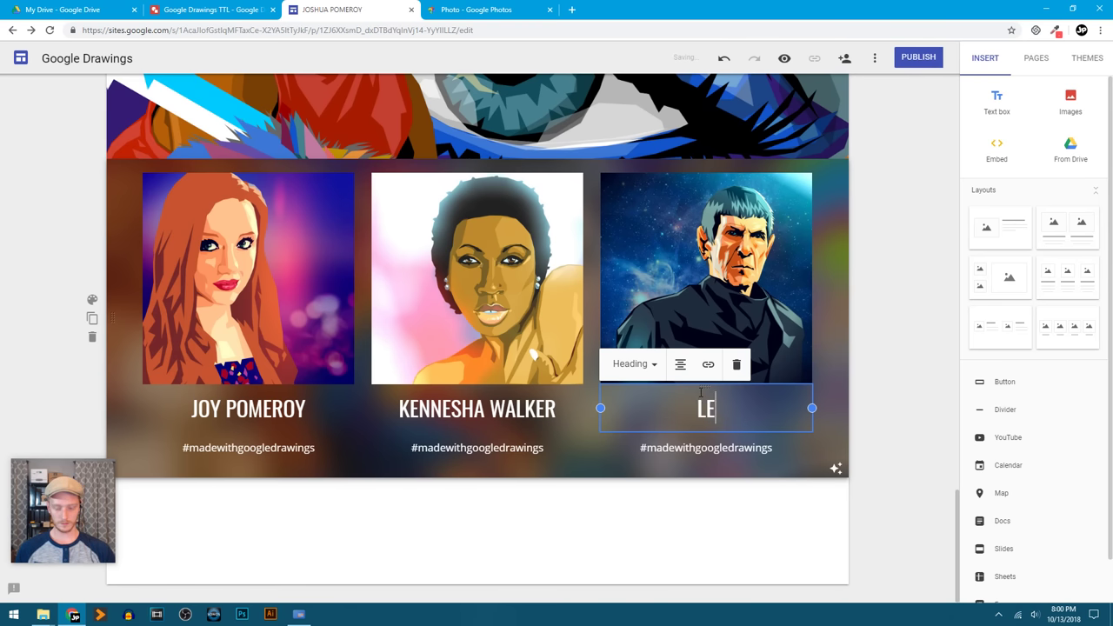
text(ONARD)
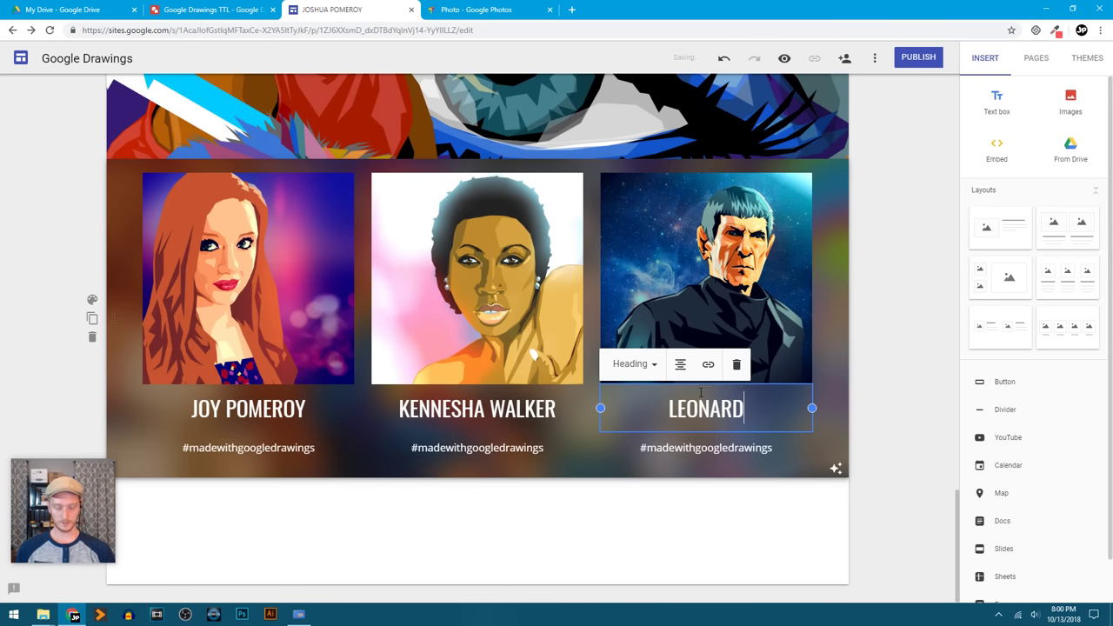
text( NEEMOY)
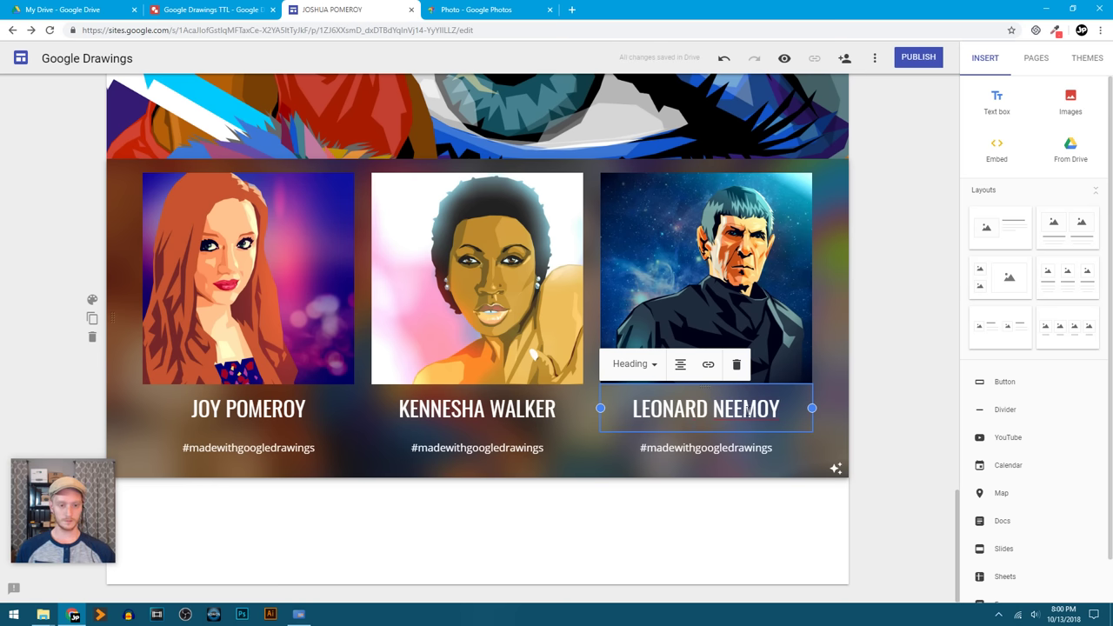
mouse_move(52, 619)
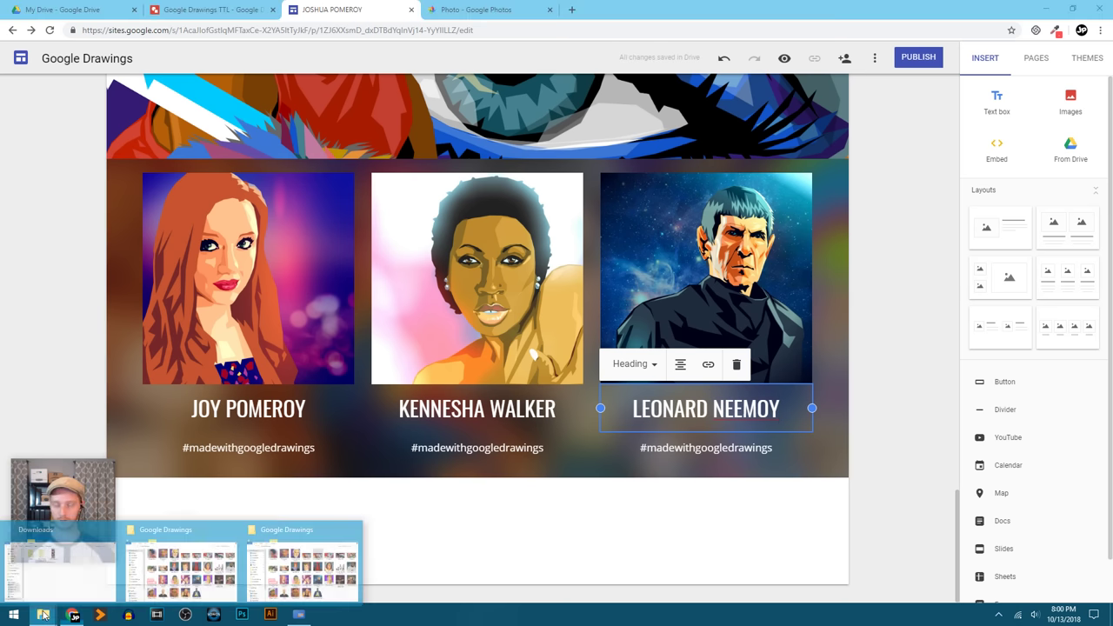
click(179, 567)
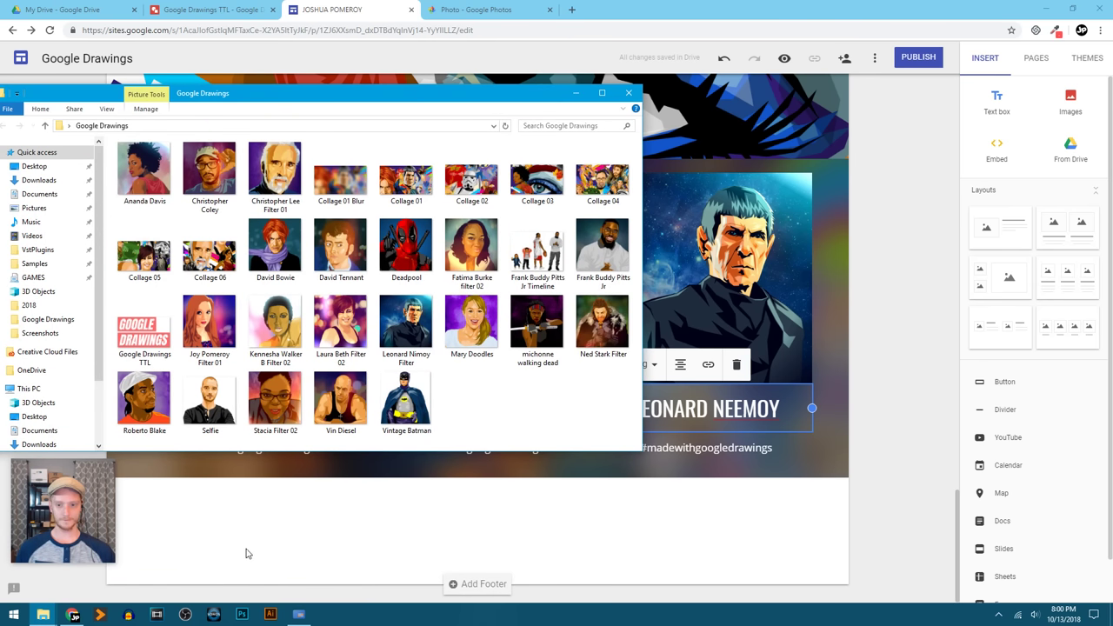
click(735, 410)
drag(743, 409, 724, 409)
text(I)
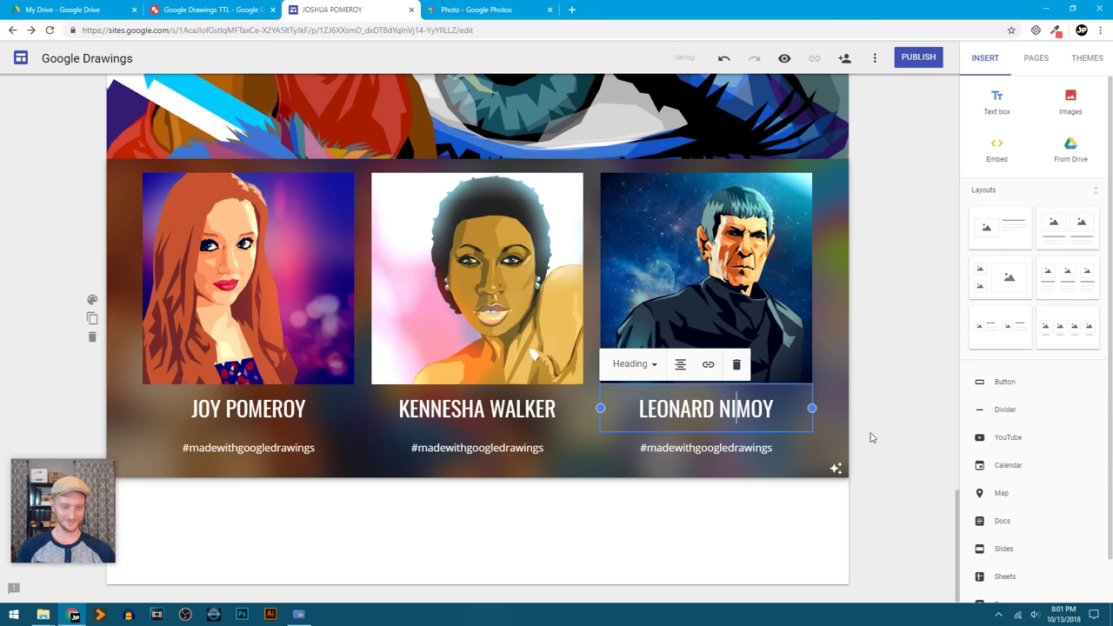
click(891, 449)
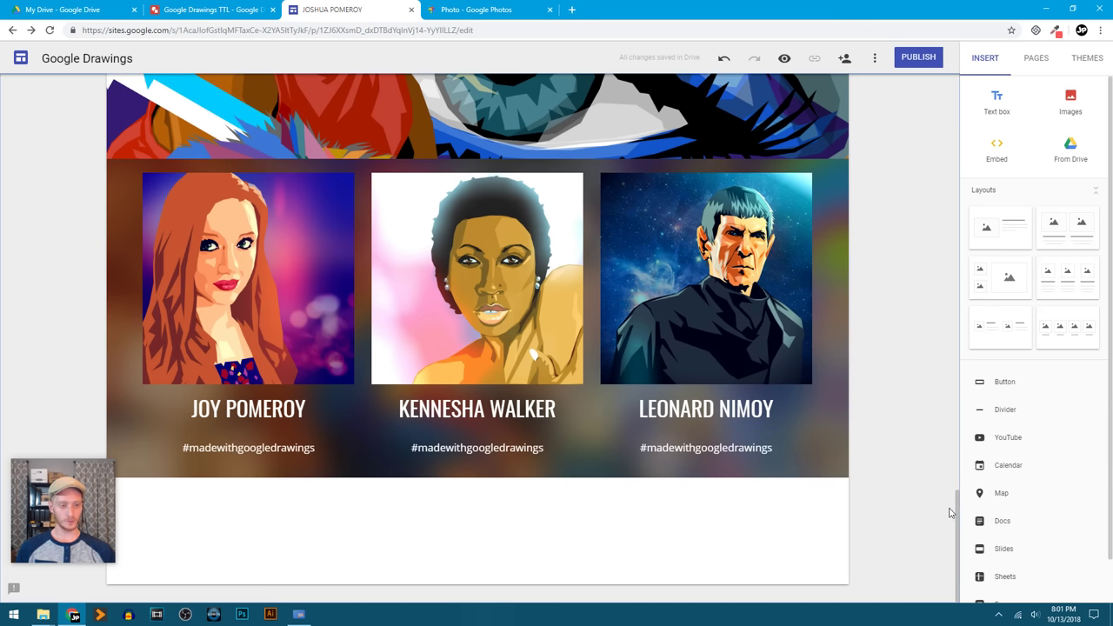
drag(958, 495, 950, 417)
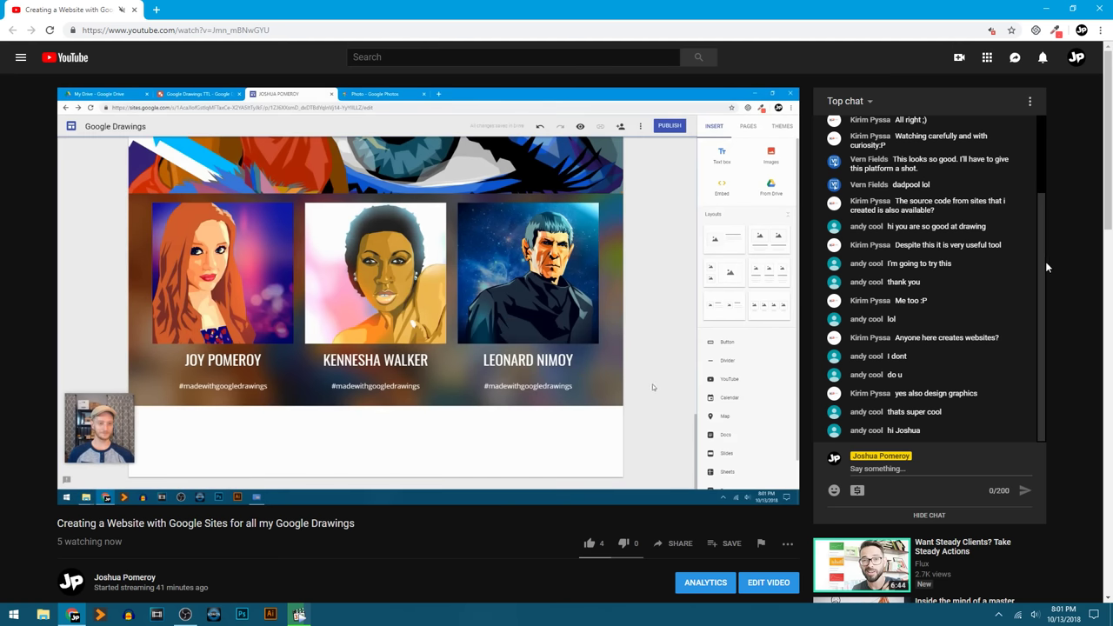
scroll(1041, 208, up, 1)
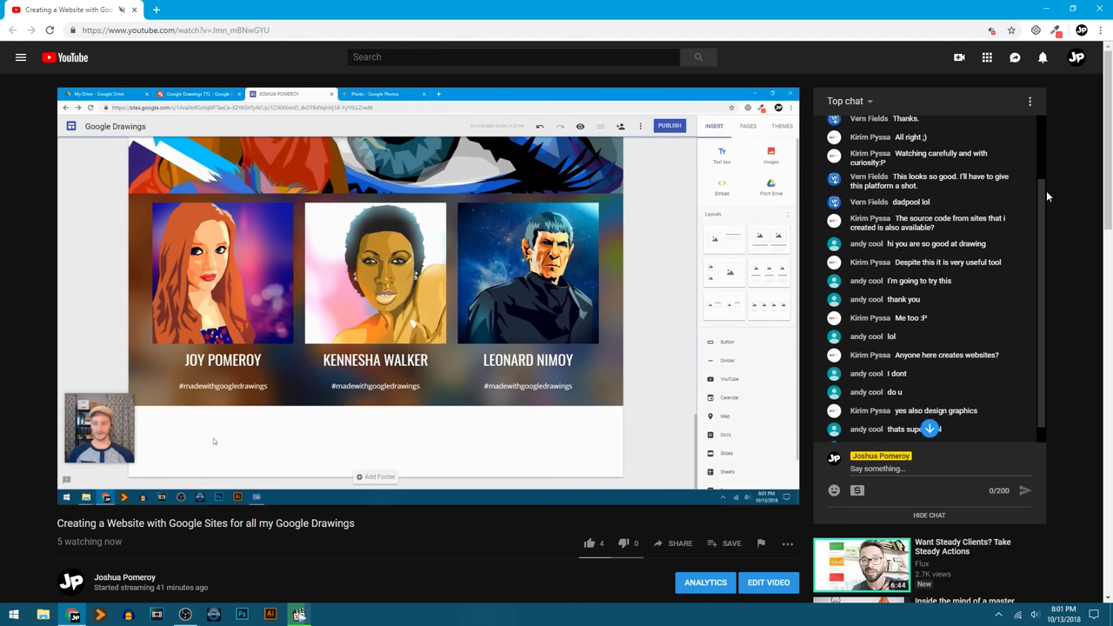
scroll(1046, 190, down, 1)
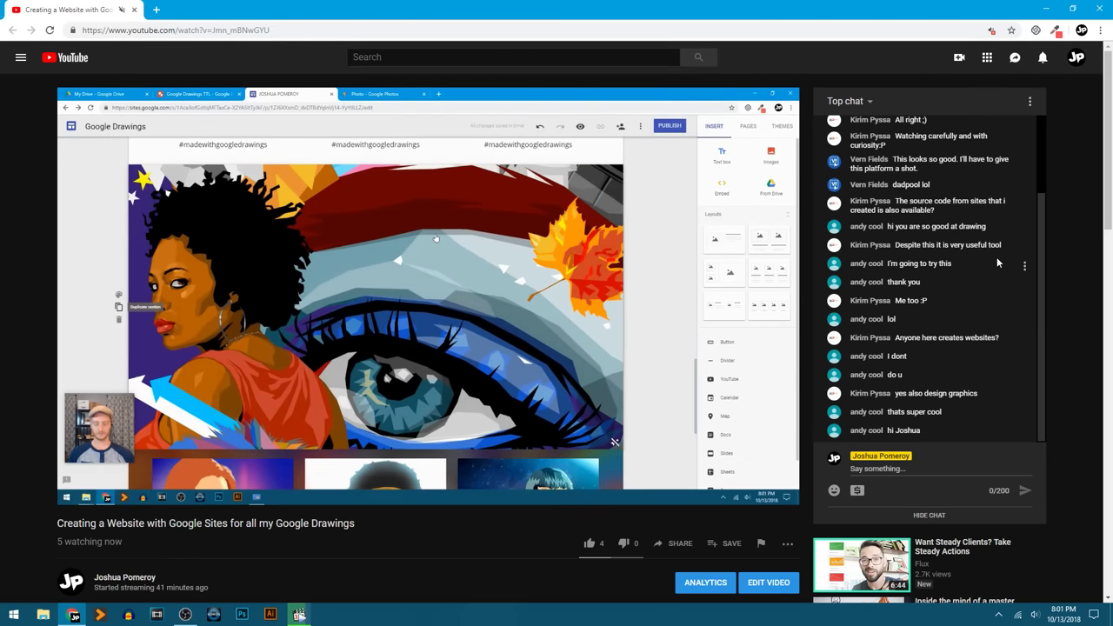
drag(1042, 232, 1019, 268)
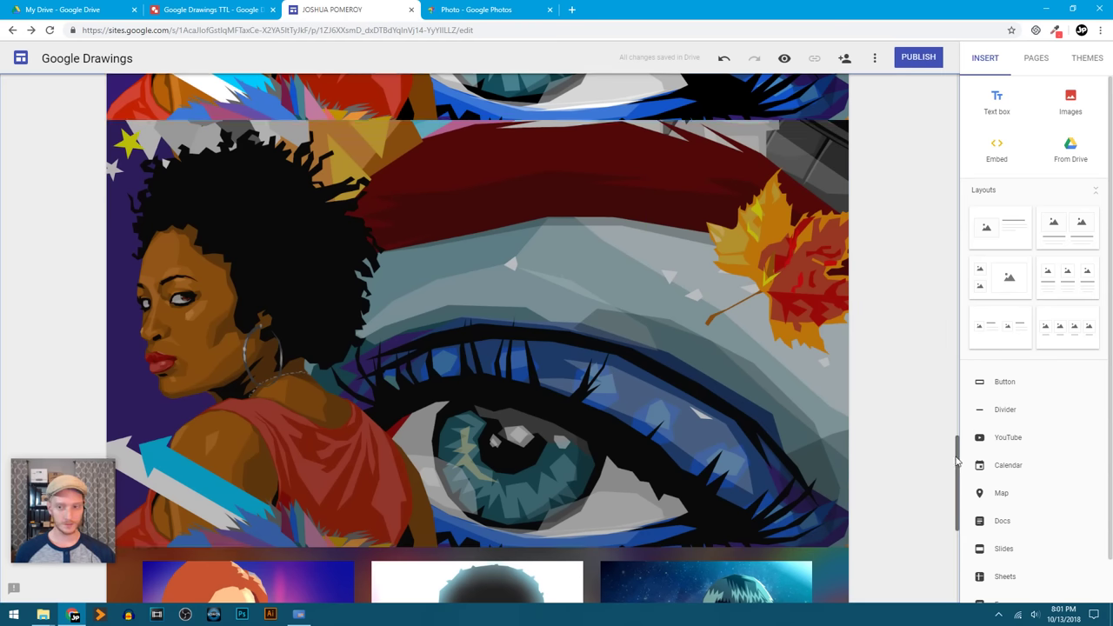
Move the image section to the page bottom and give it an undimmed Collage 04 background.
scroll(959, 449, down, 2)
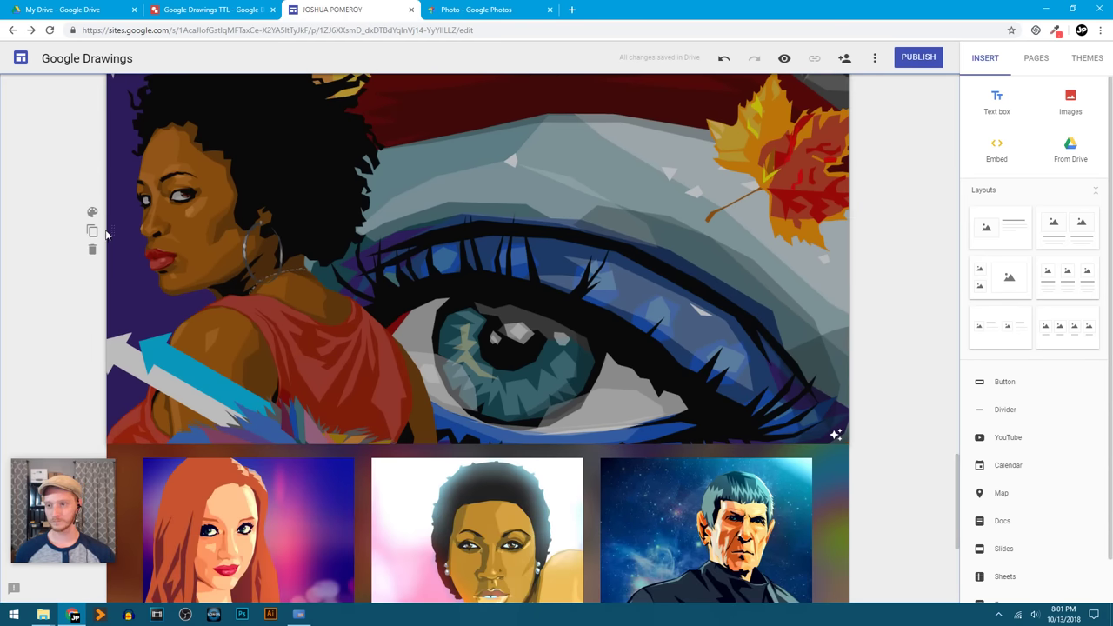
drag(110, 228, 175, 526)
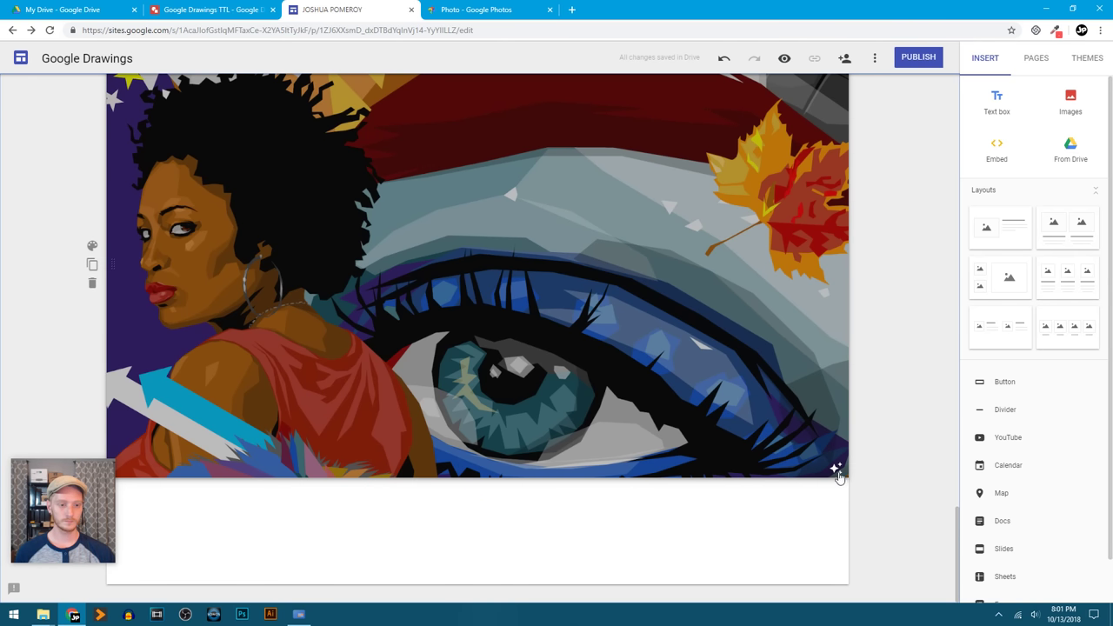
click(92, 245)
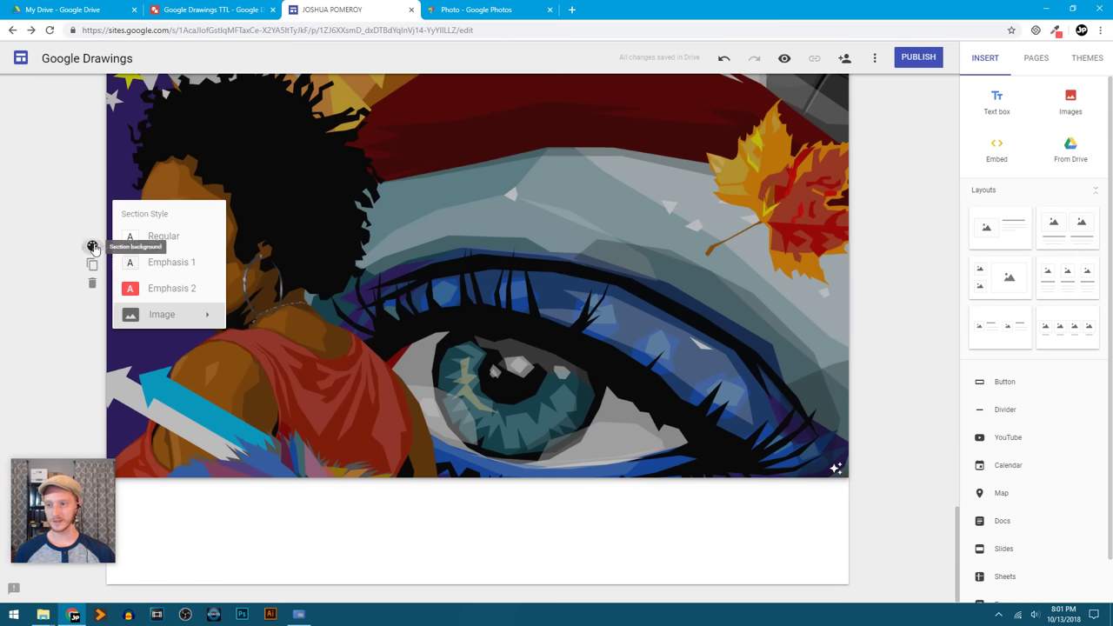
mouse_move(197, 317)
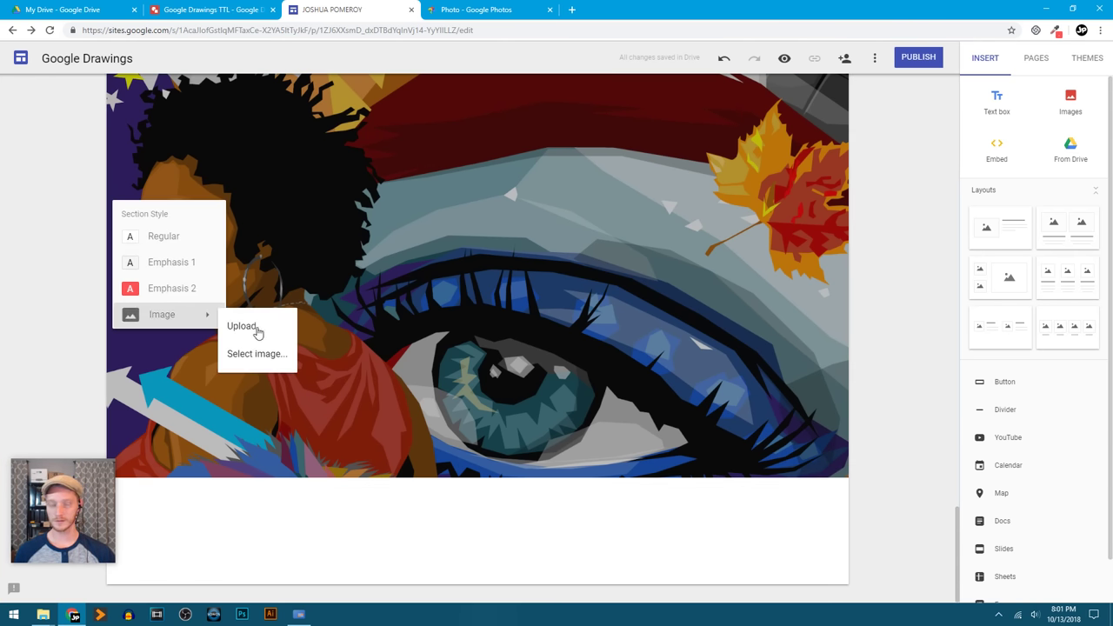
click(254, 329)
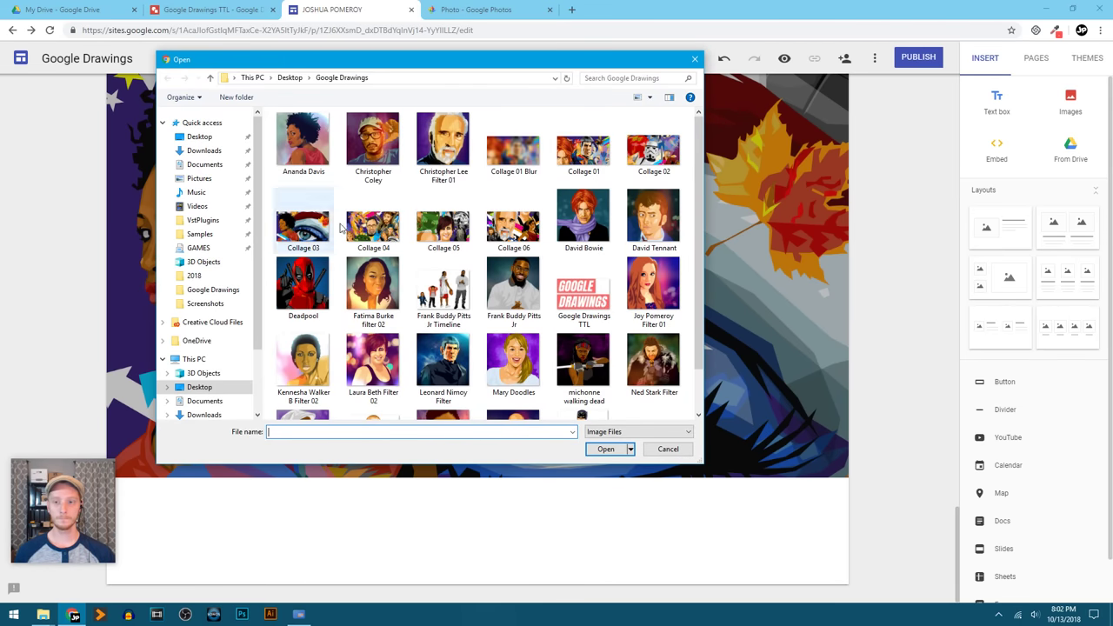
click(376, 240)
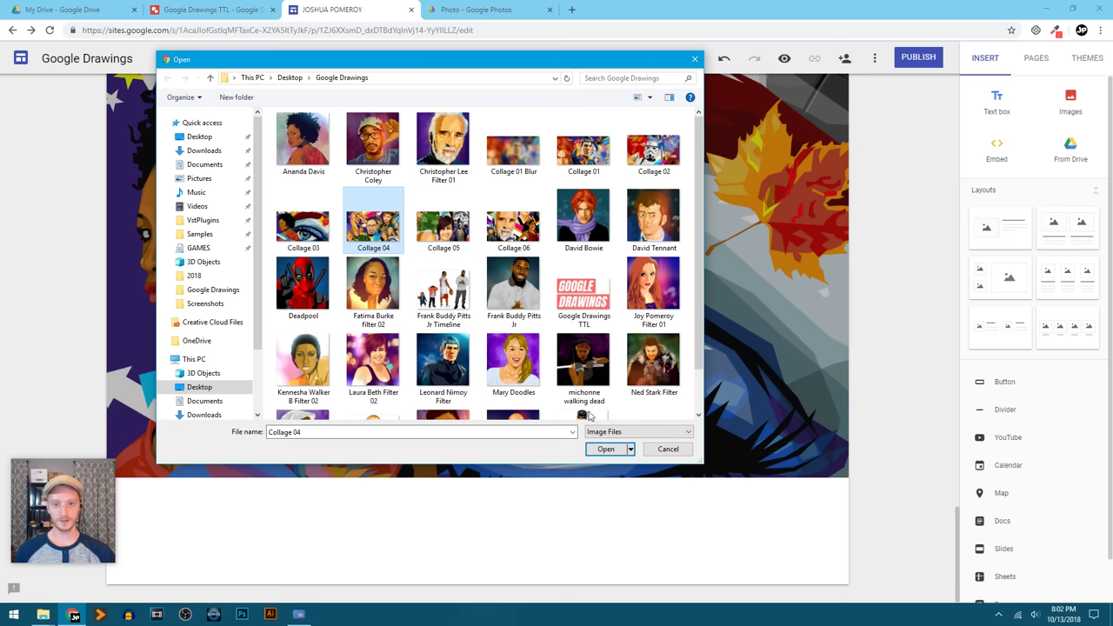
click(605, 449)
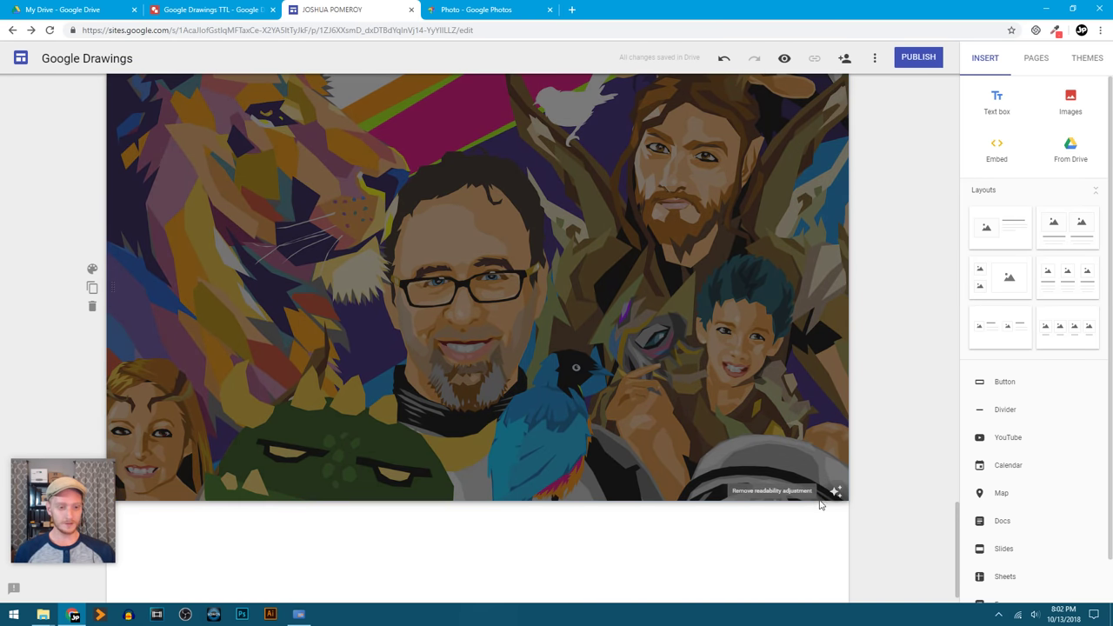
click(837, 489)
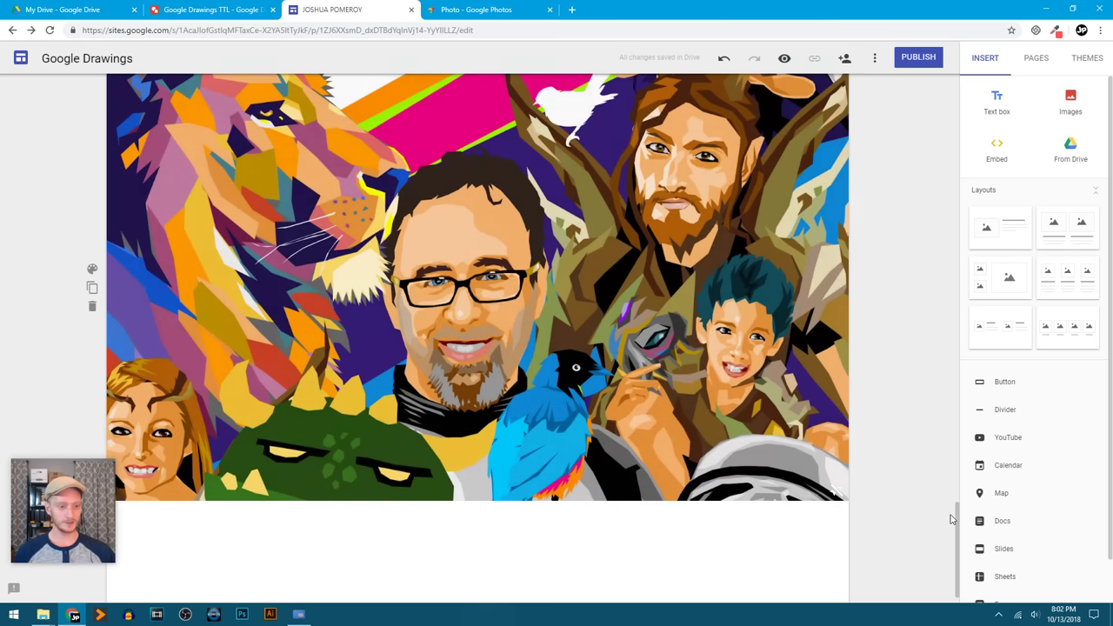
scroll(962, 495, up, 1)
scroll(959, 497, up, 1)
scroll(954, 510, down, 2)
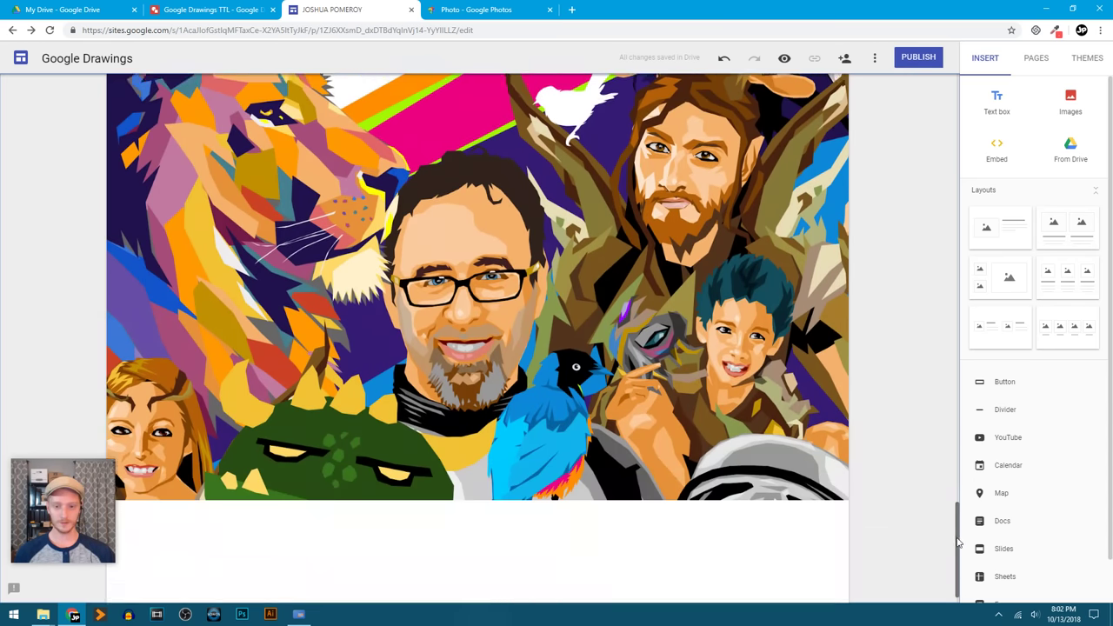
mouse_move(449, 581)
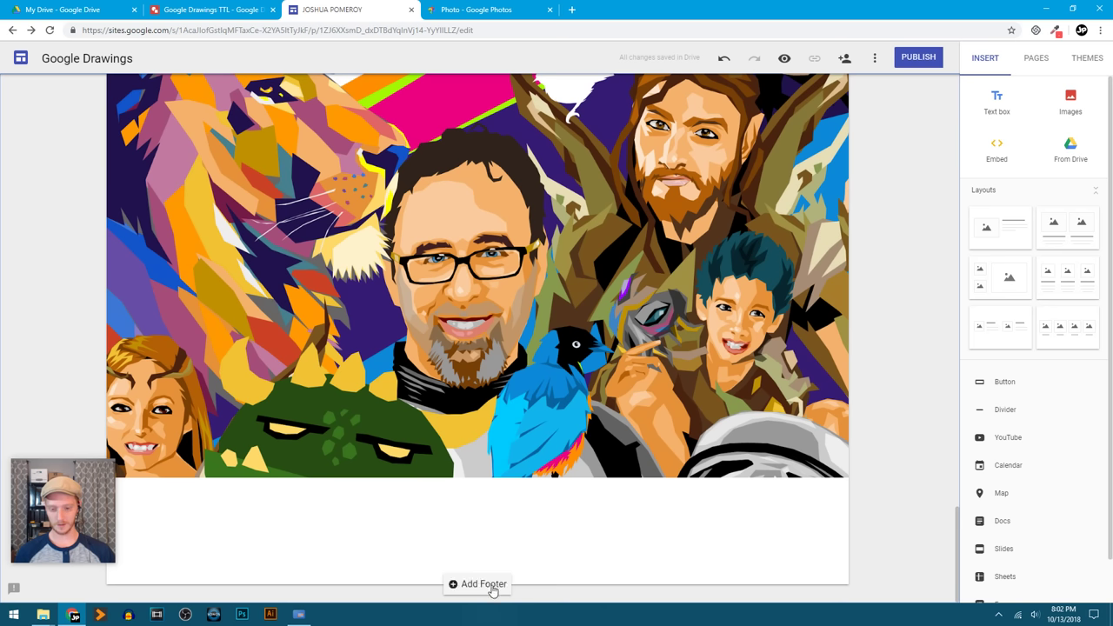
Add a page footer and open its insert wheel, cancelling the image picker.
click(624, 505)
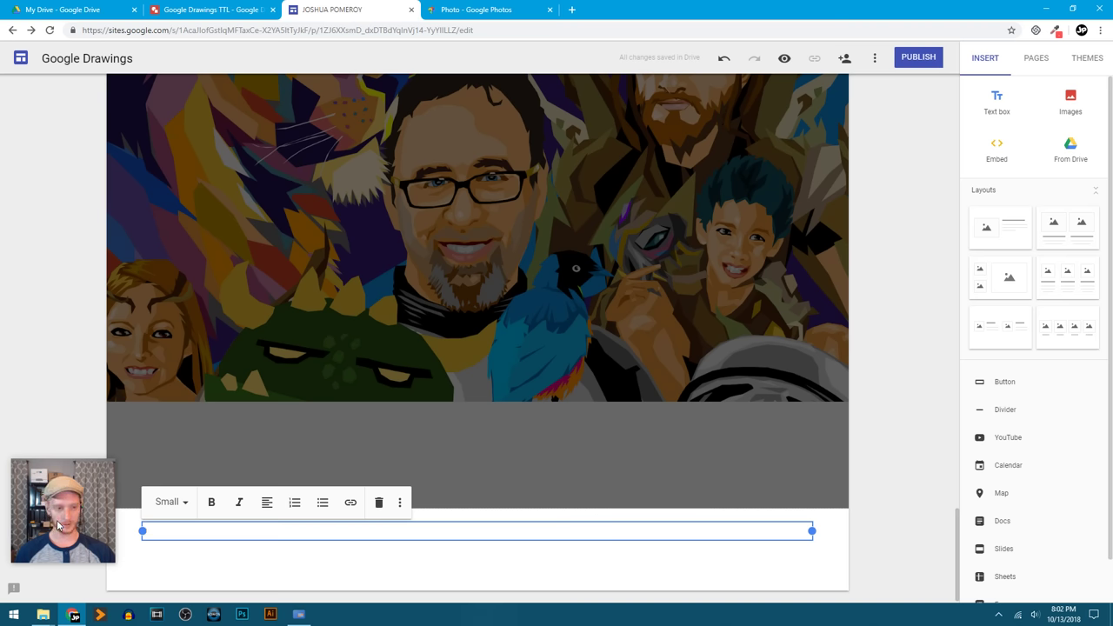
drag(58, 526, 25, 381)
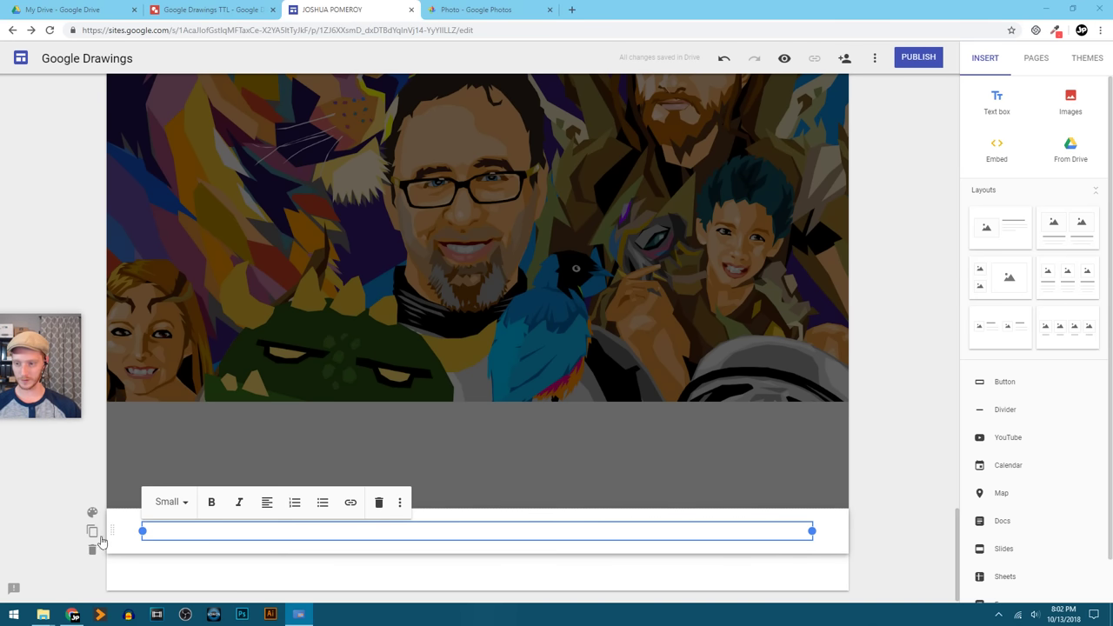
click(92, 514)
click(92, 514)
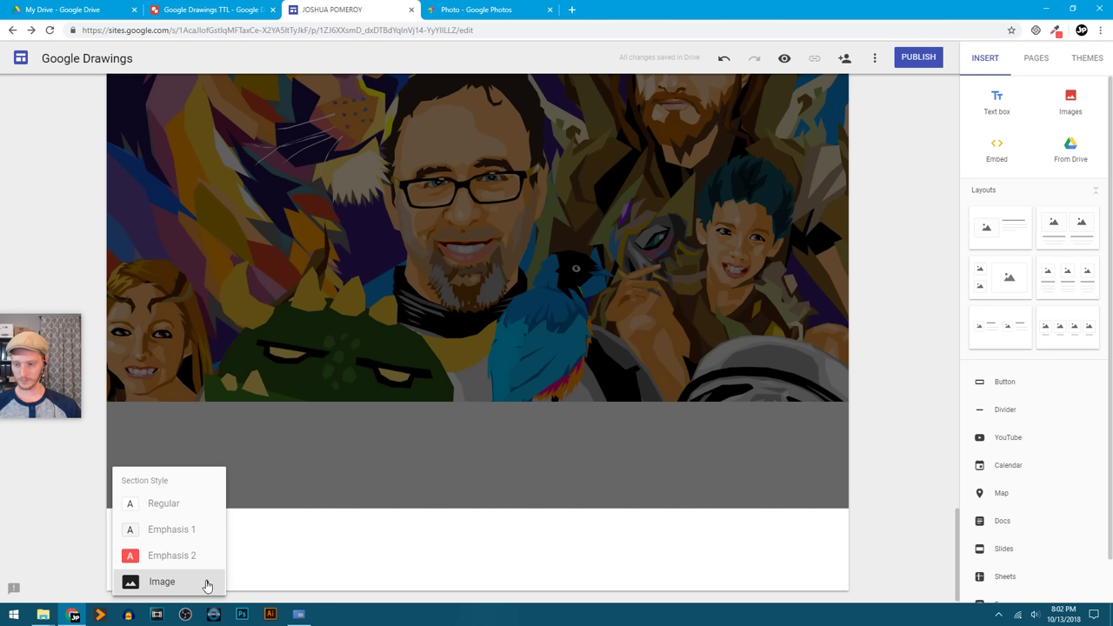
mouse_move(206, 585)
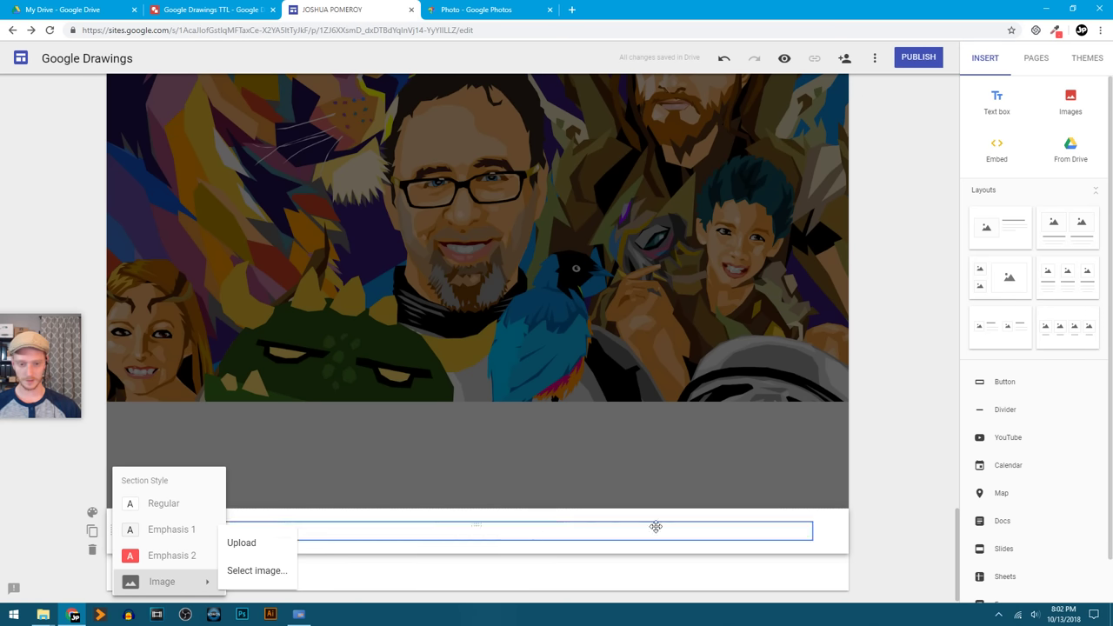
double_click(833, 539)
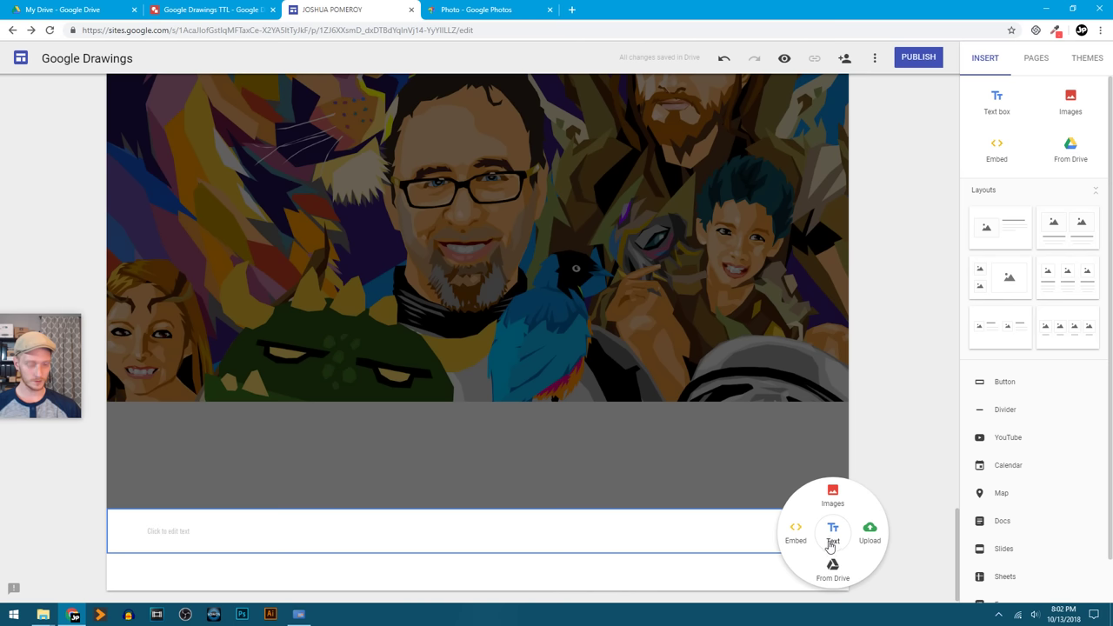
click(832, 494)
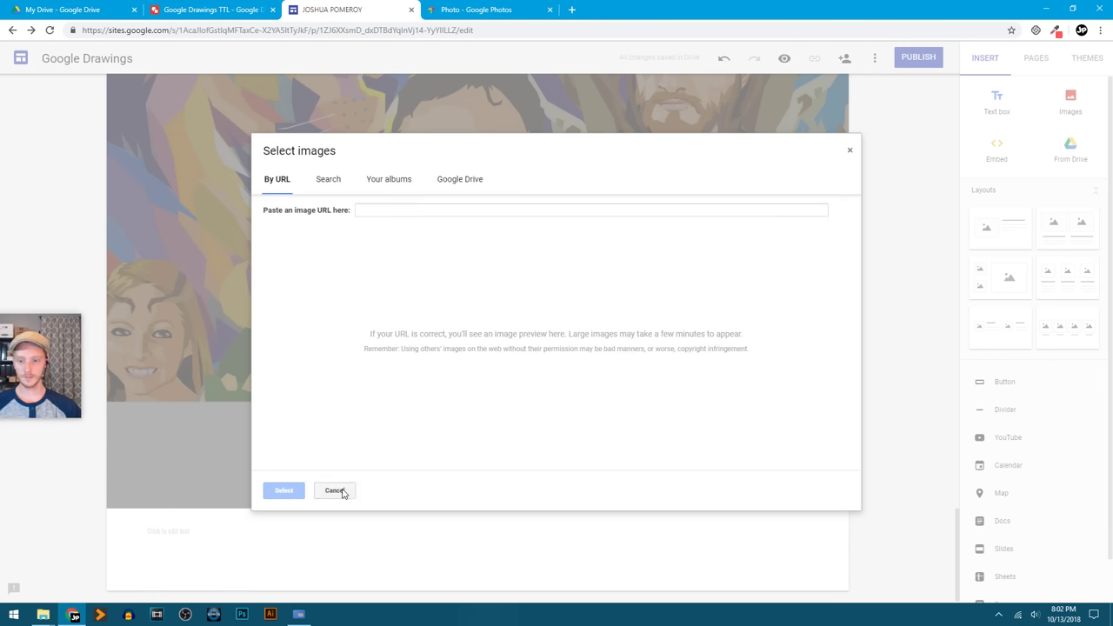
click(335, 491)
double_click(842, 540)
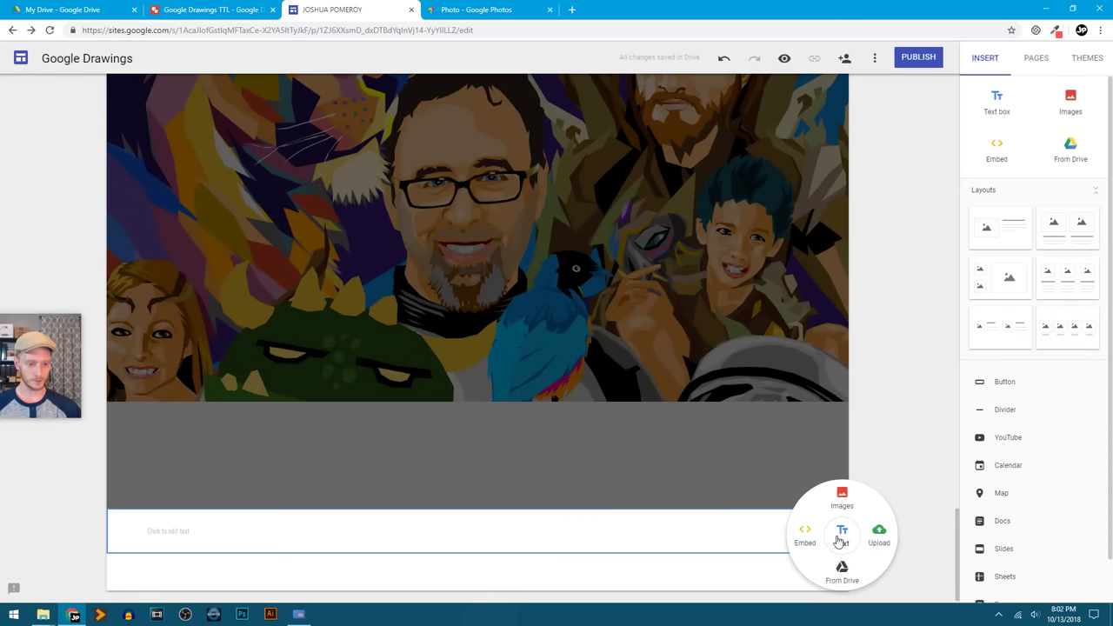
Upload the Selfie image from the computer into the footer.
click(883, 530)
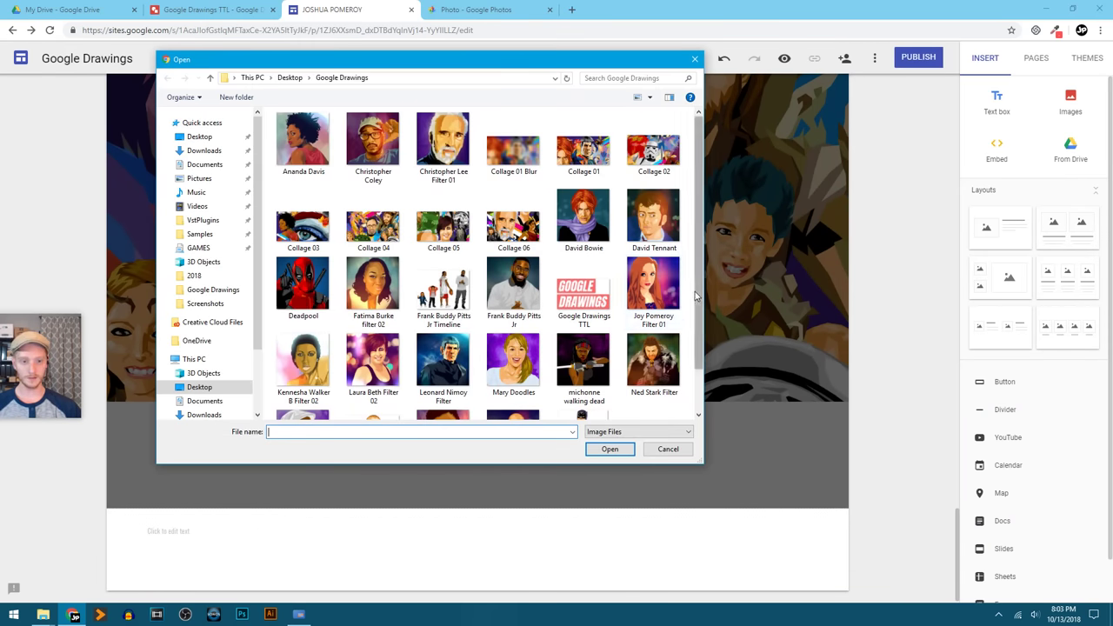
scroll(698, 299, down, 2)
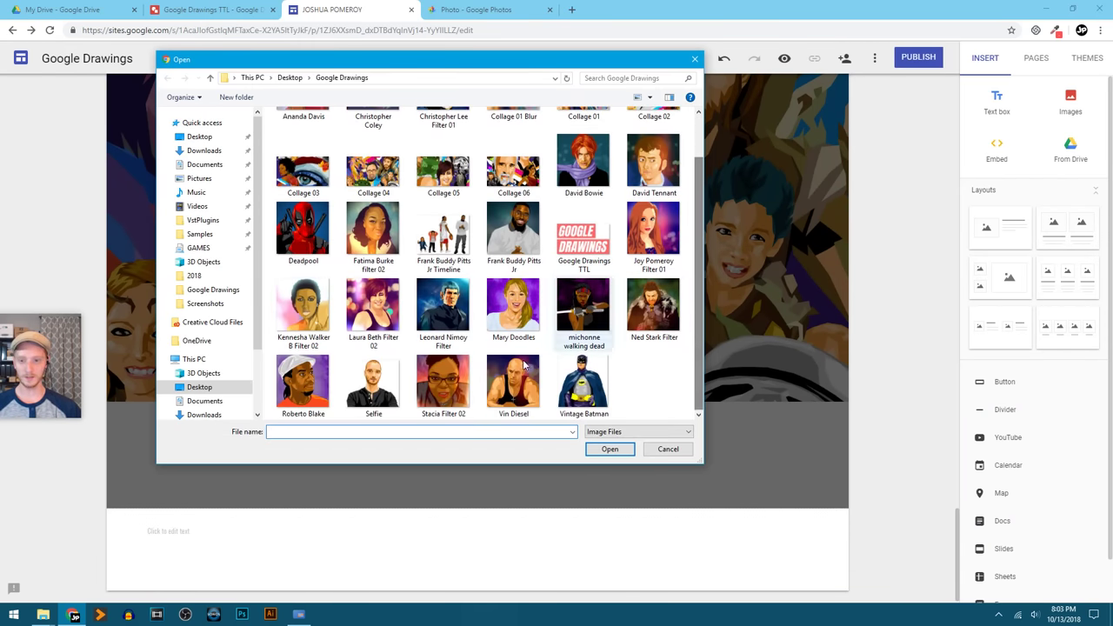
click(378, 391)
click(609, 451)
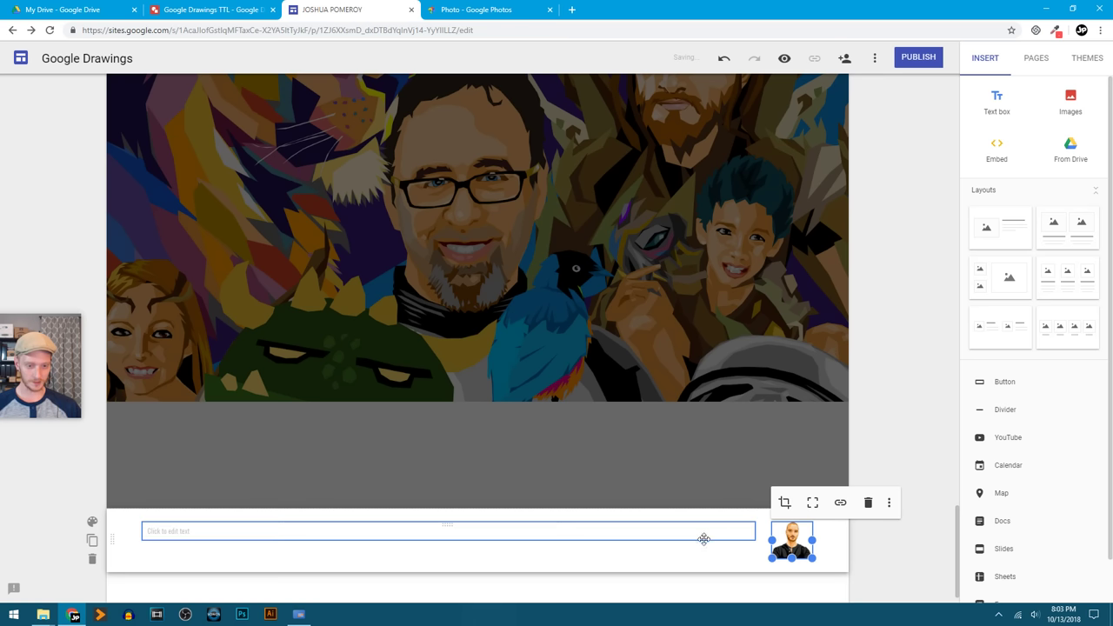
Narrow the footer text box to the left half and enlarge the portrait, fitted uncropped.
click(718, 536)
drag(748, 535, 470, 530)
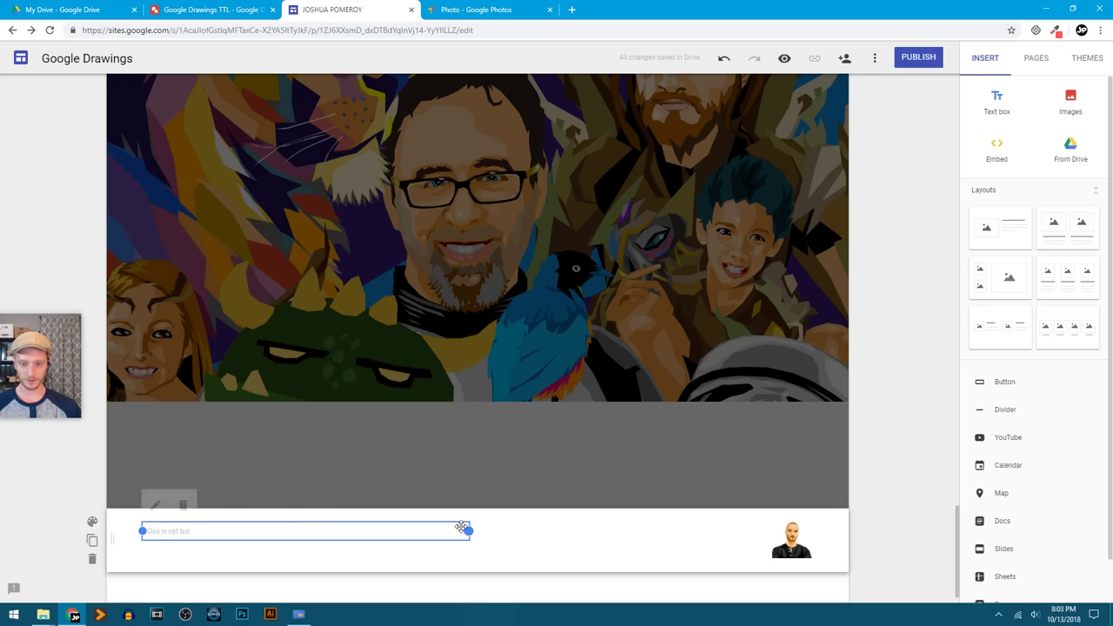
click(779, 541)
drag(755, 556, 642, 557)
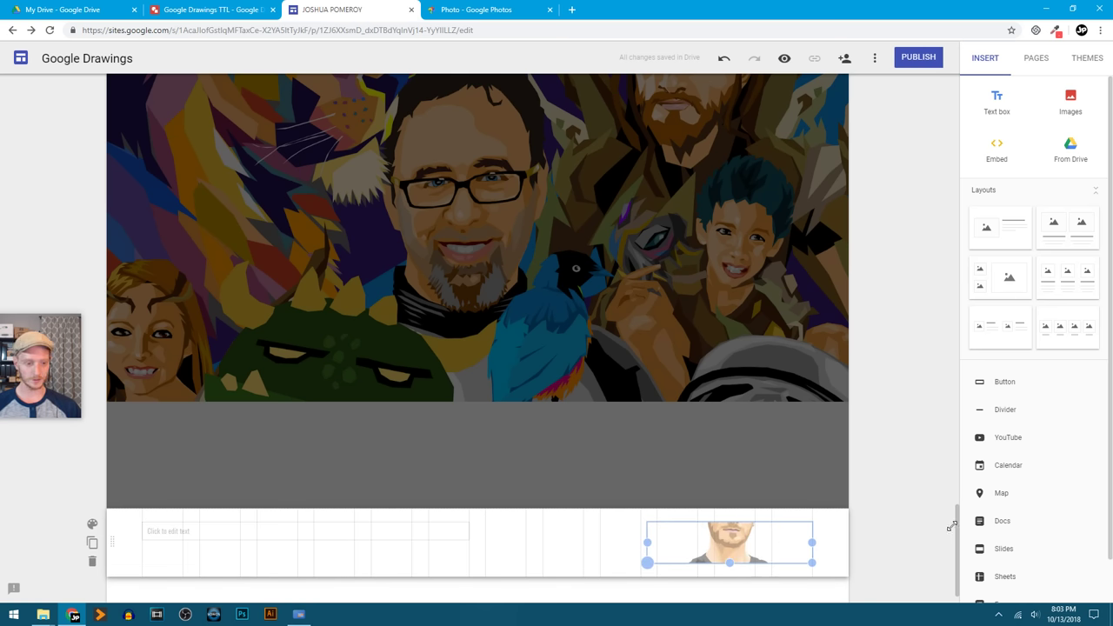
drag(951, 526, 807, 535)
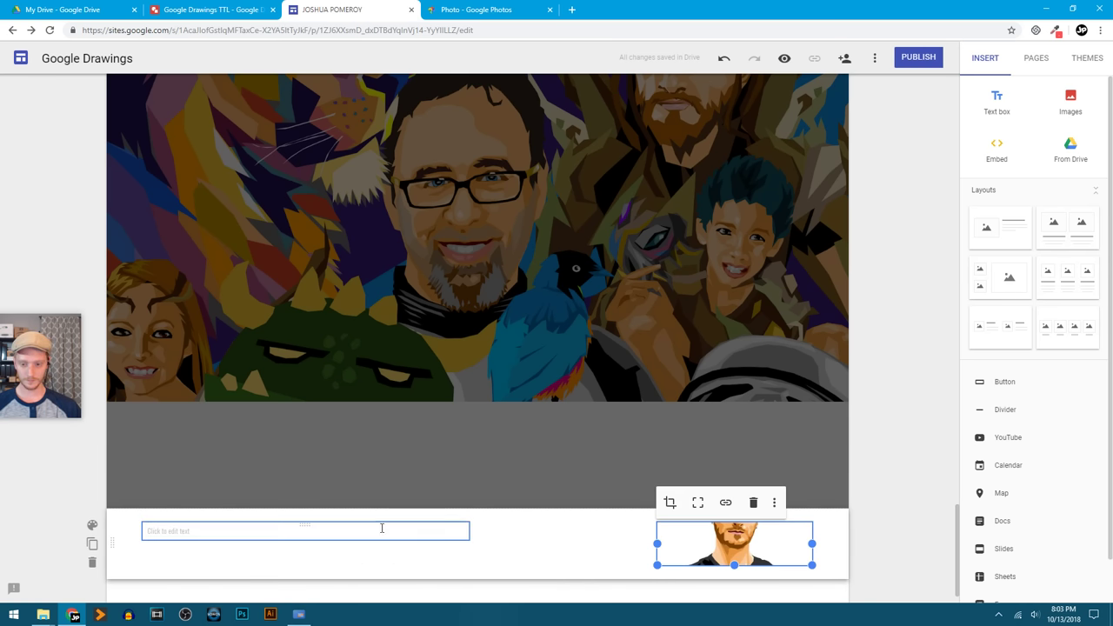
click(699, 505)
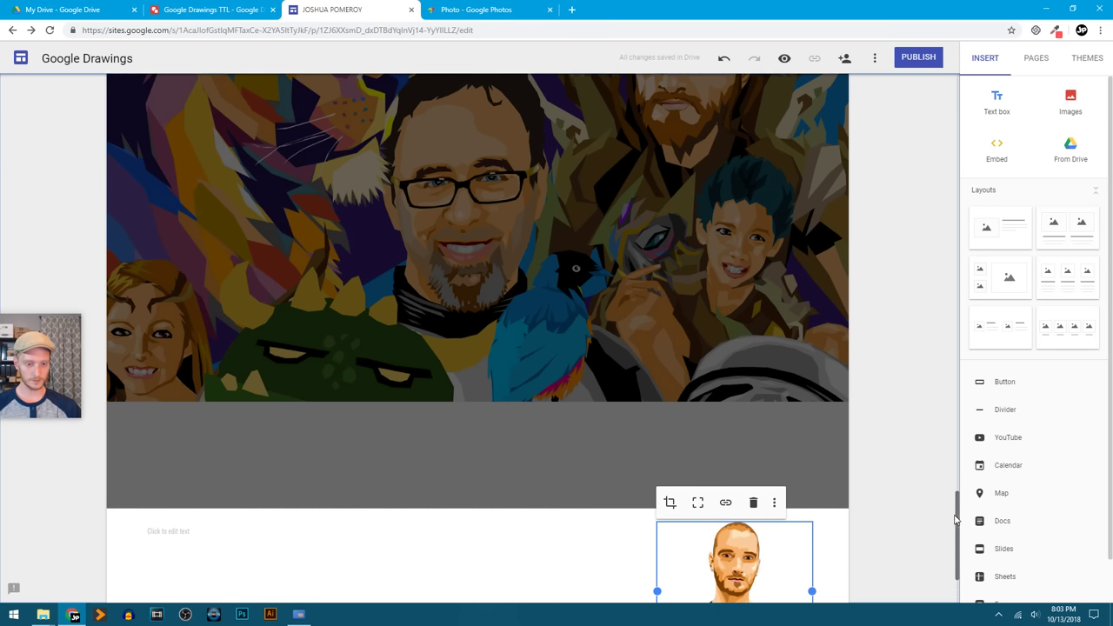
drag(955, 519, 947, 564)
click(632, 495)
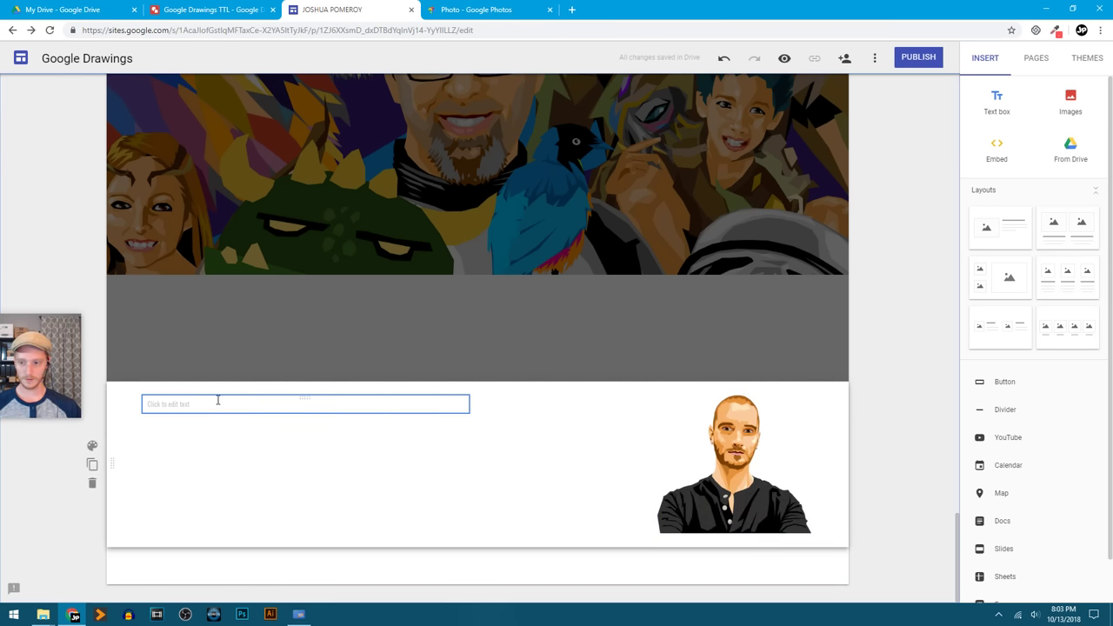
Make the footer text box a Title reading 'ABOUT THE ARTIST'.
click(313, 399)
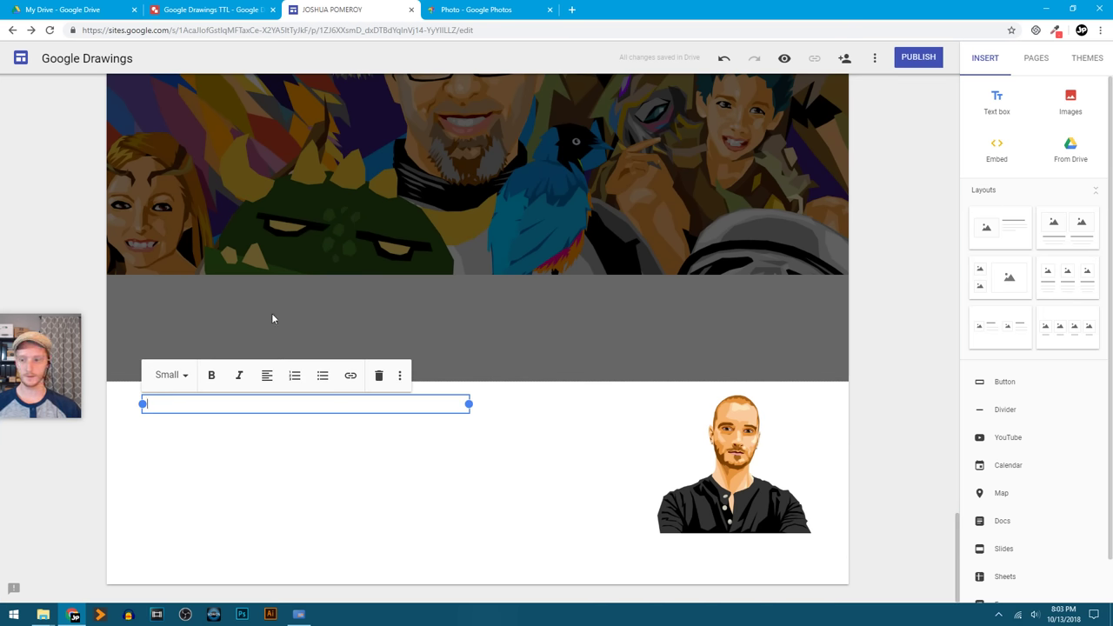
click(177, 377)
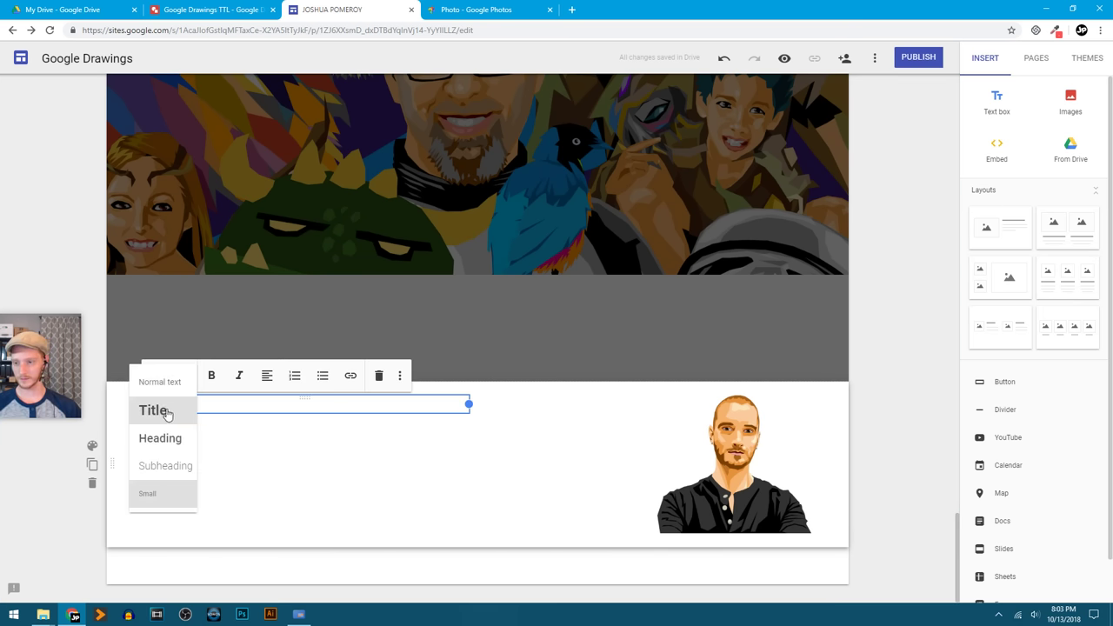
click(170, 412)
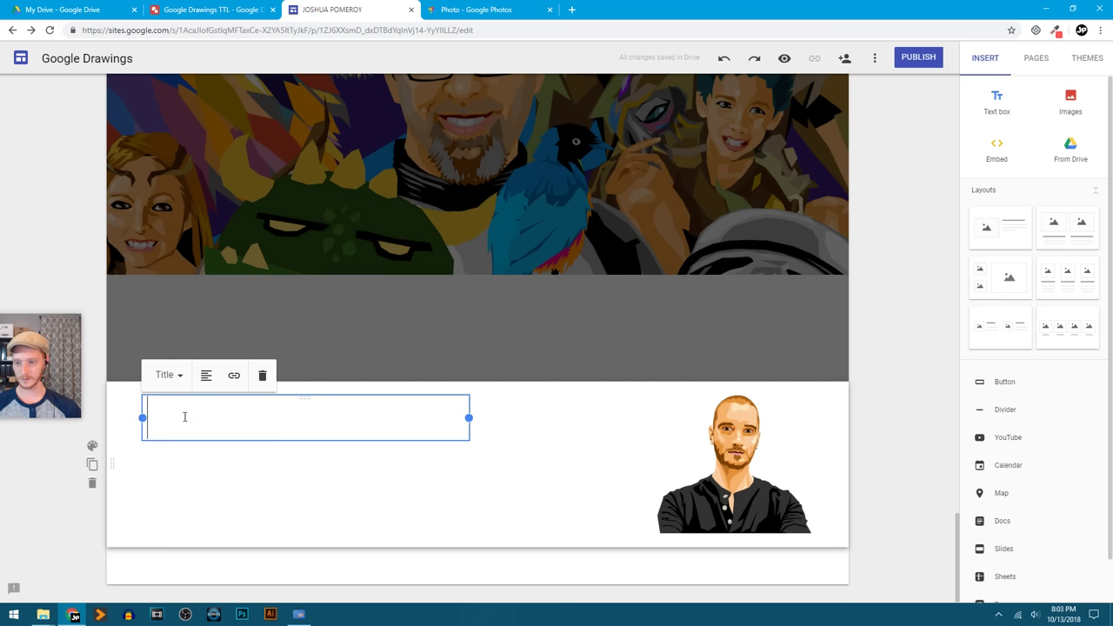
click(273, 424)
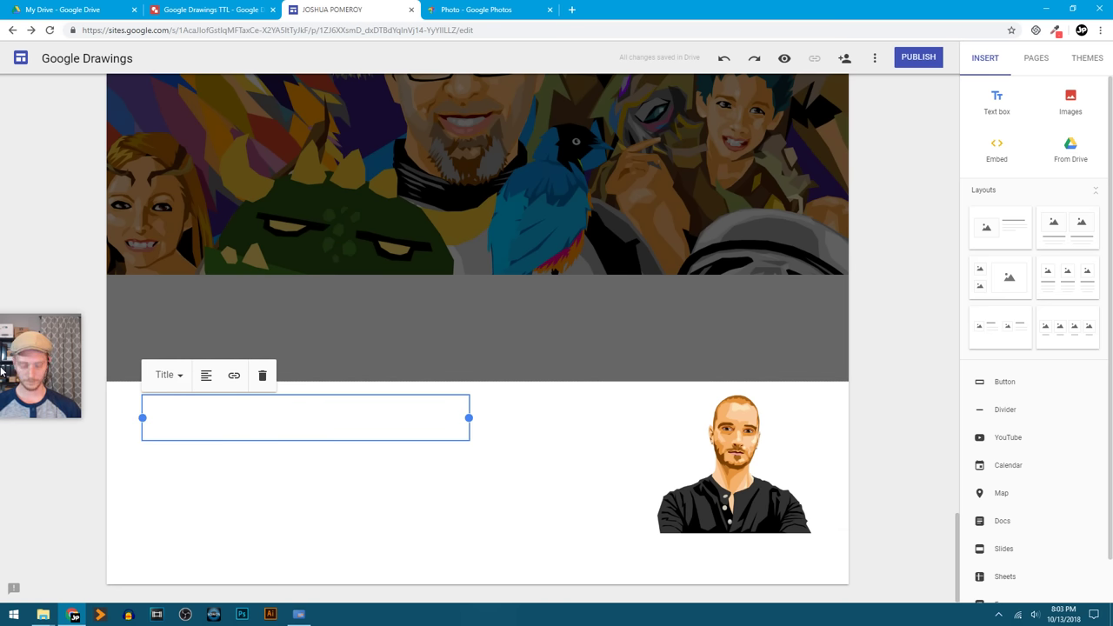
text(ABOUT T)
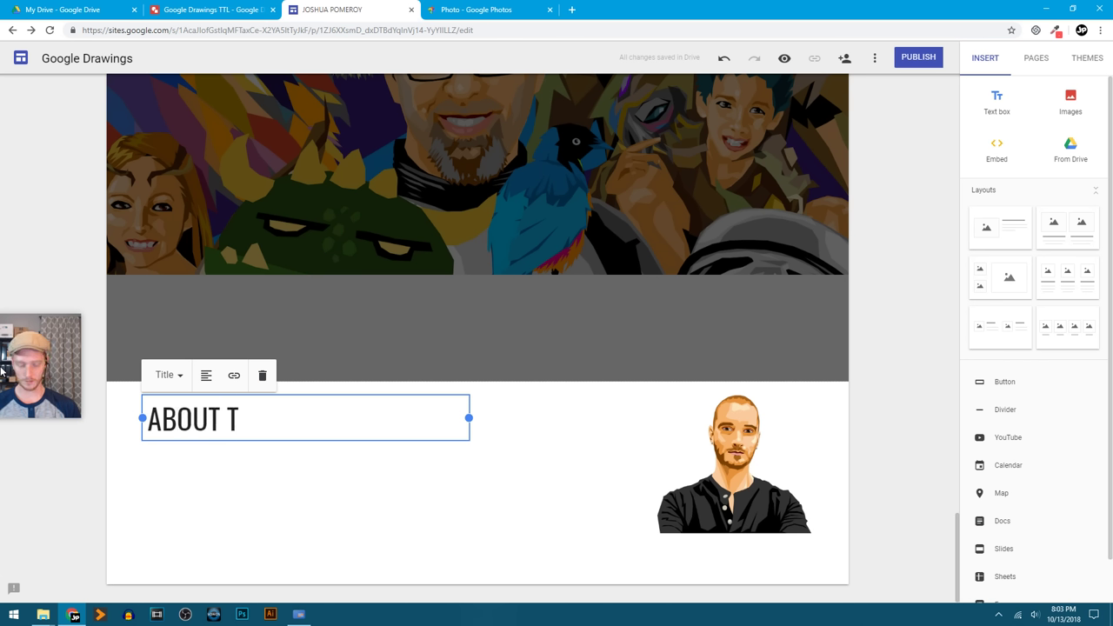
text(HE AR)
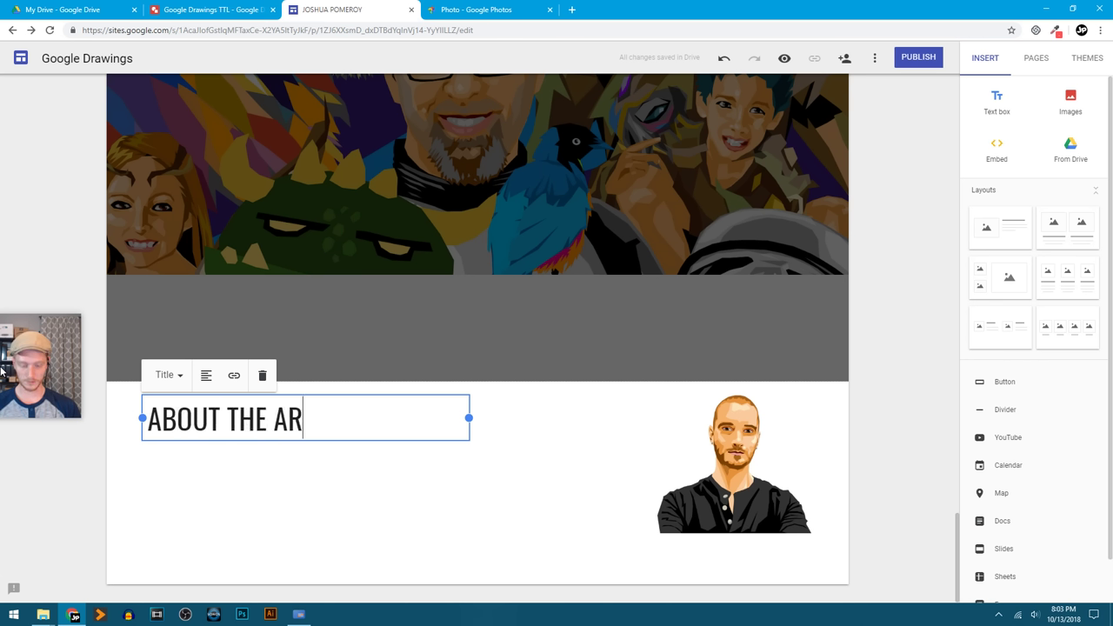
text(TIST)
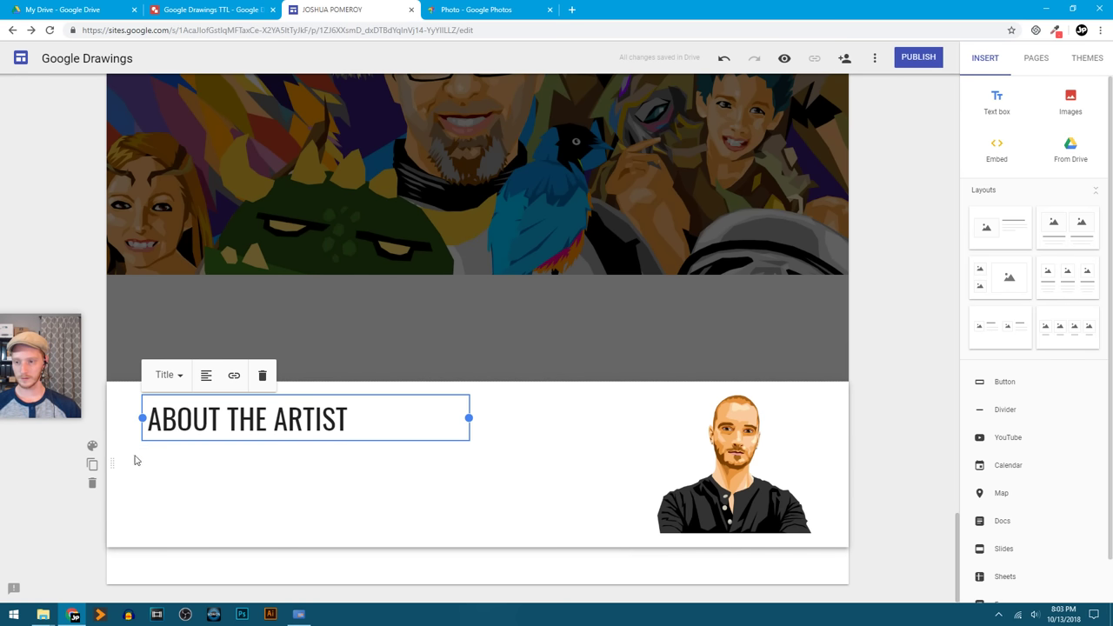
Add a Small-style text box under the title containing the artist's name.
click(997, 105)
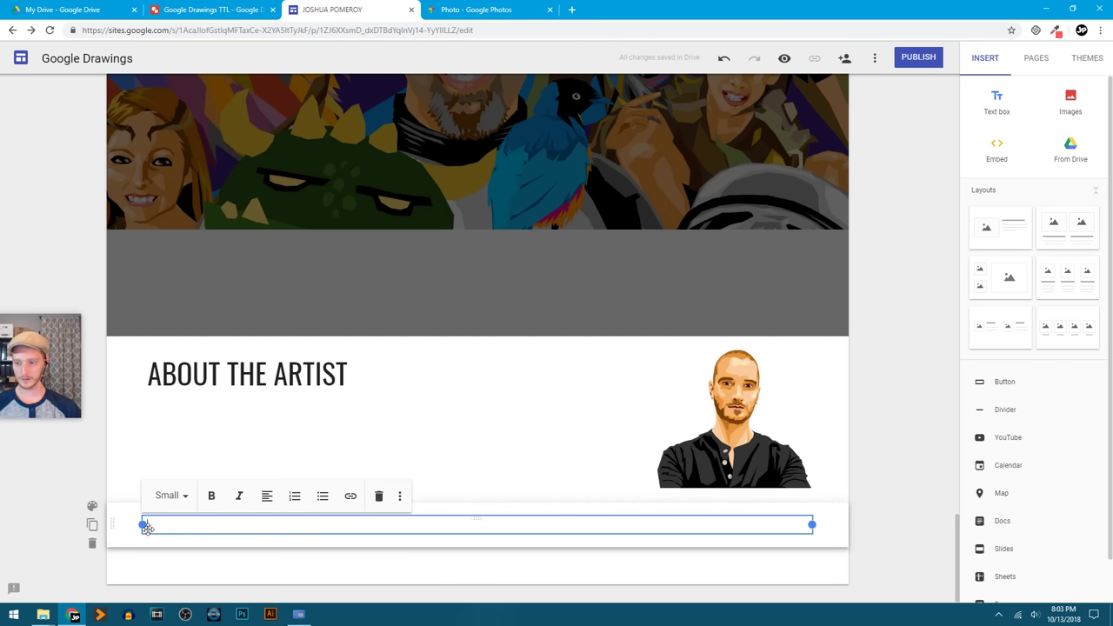
drag(147, 528, 170, 425)
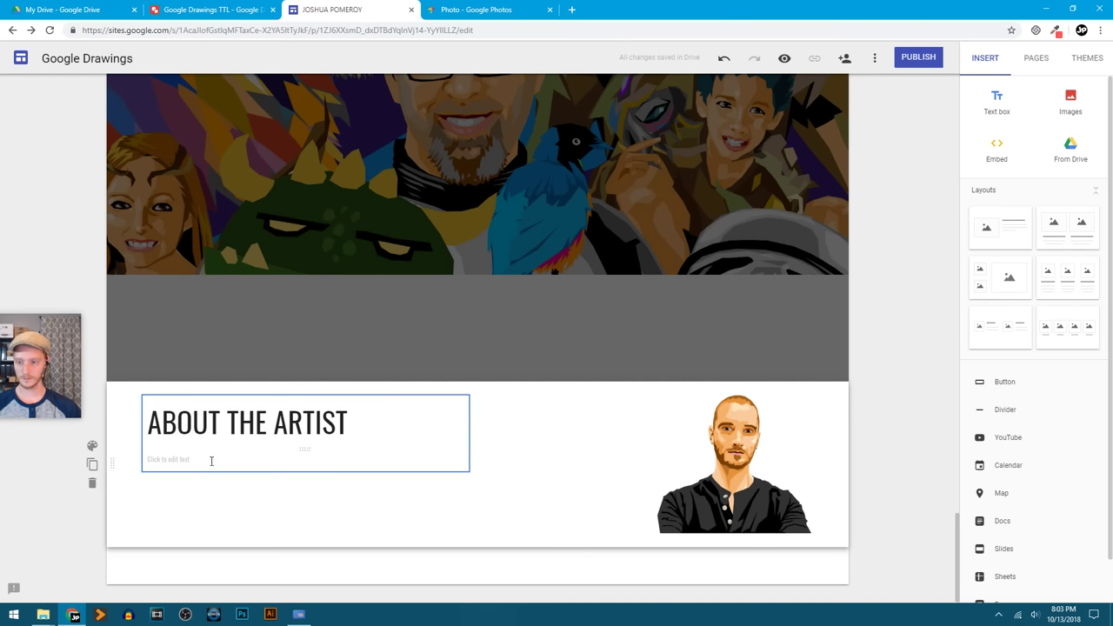
click(212, 461)
click(186, 429)
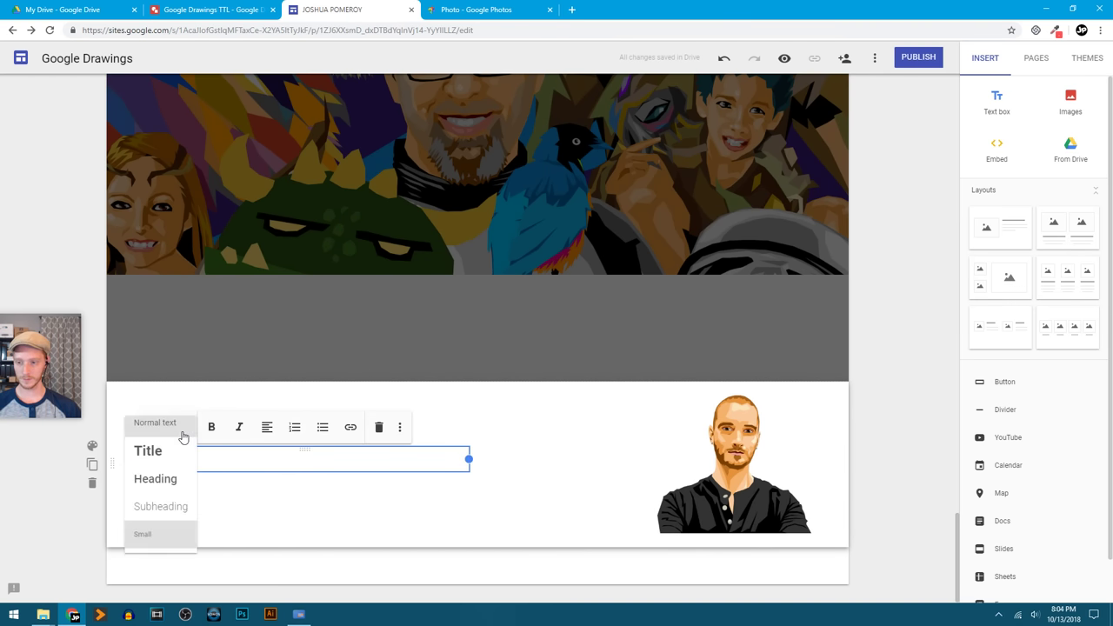
click(224, 458)
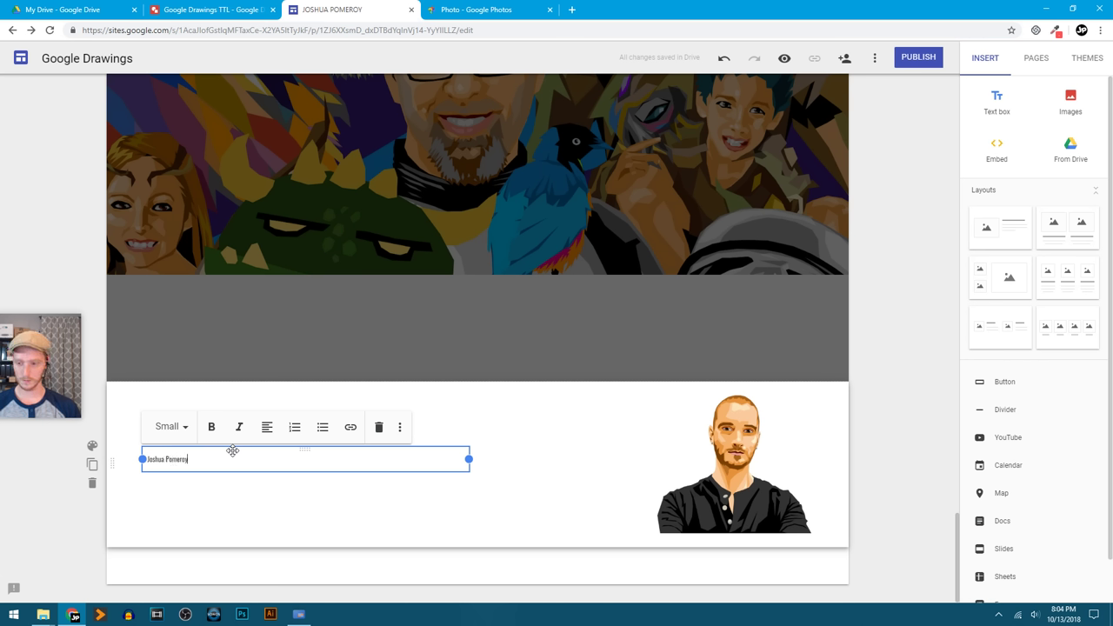
key(ctrl+a)
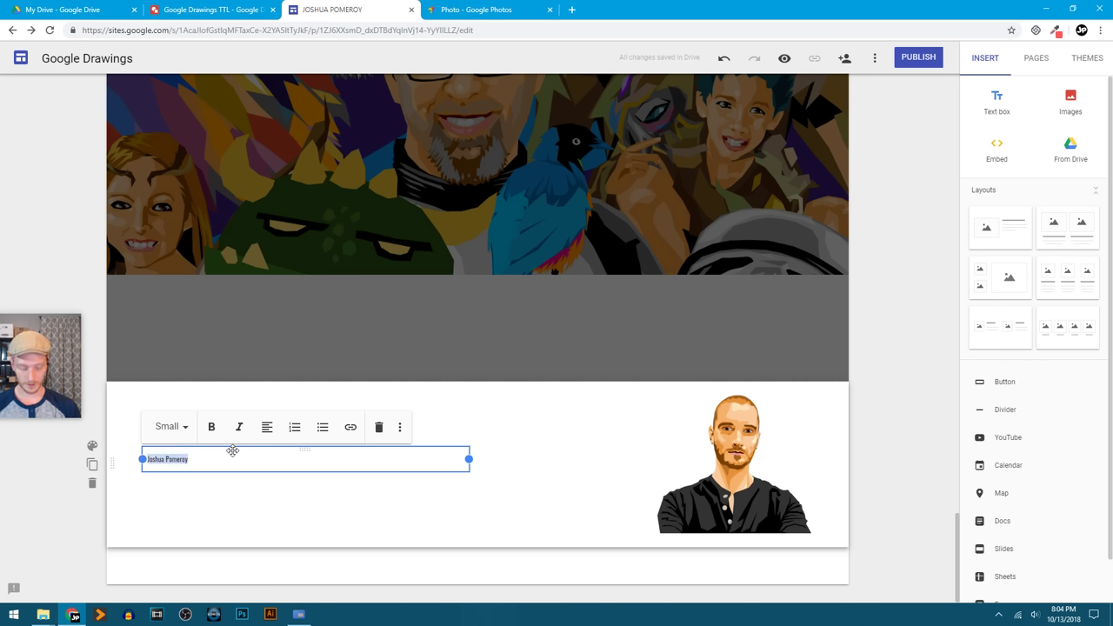
text(JOSHUA POMEROY)
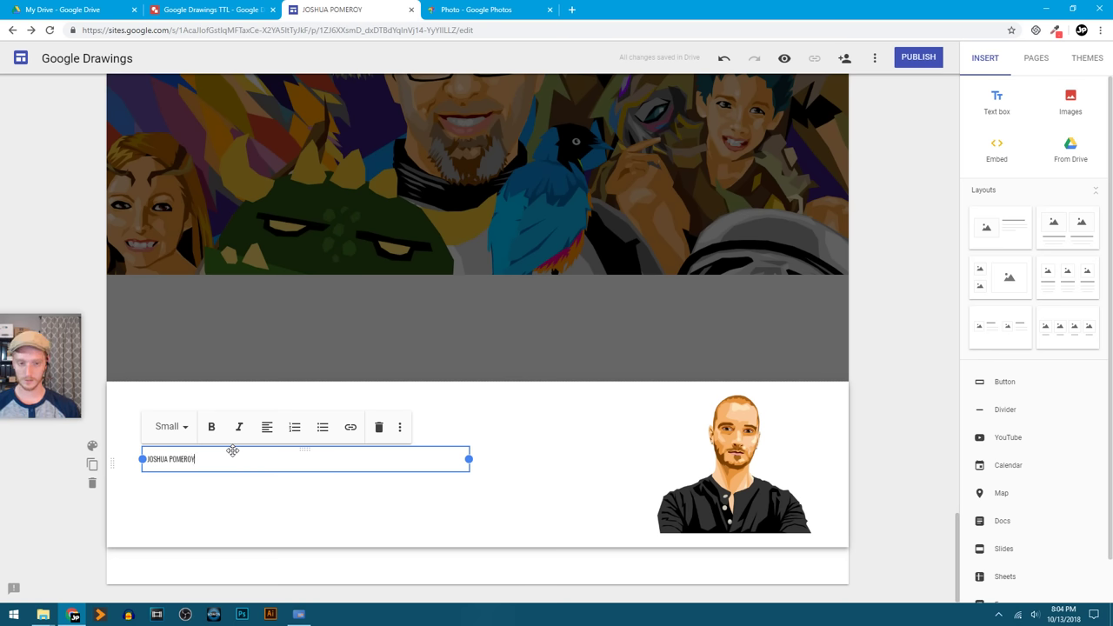
click(724, 496)
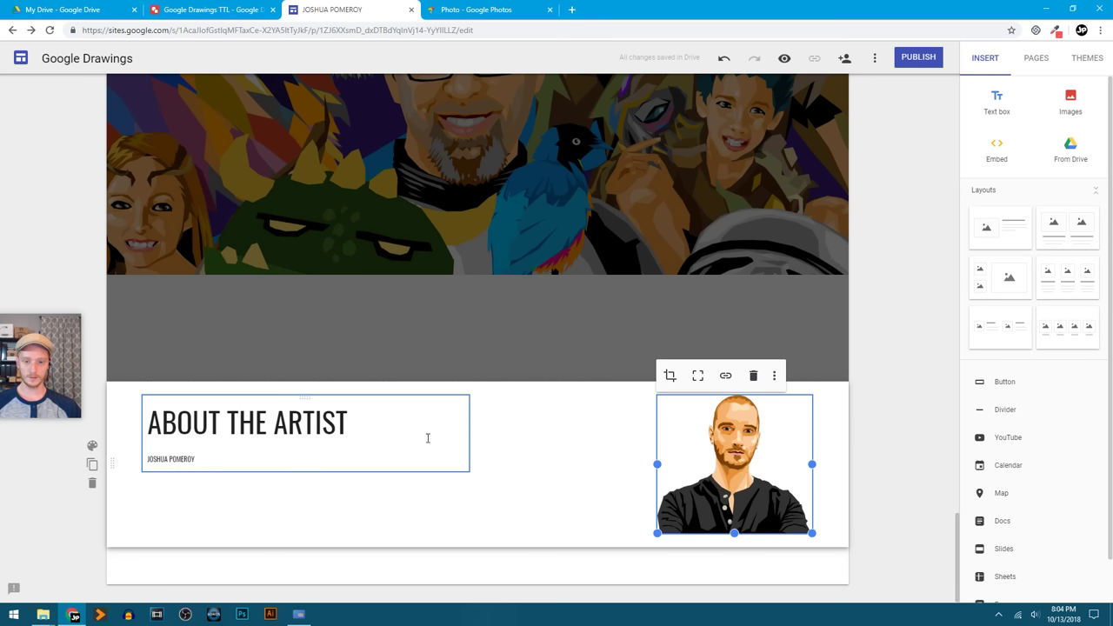
Enlarge the portrait to fill the section's right half and place an empty text box under the name.
drag(655, 536, 497, 557)
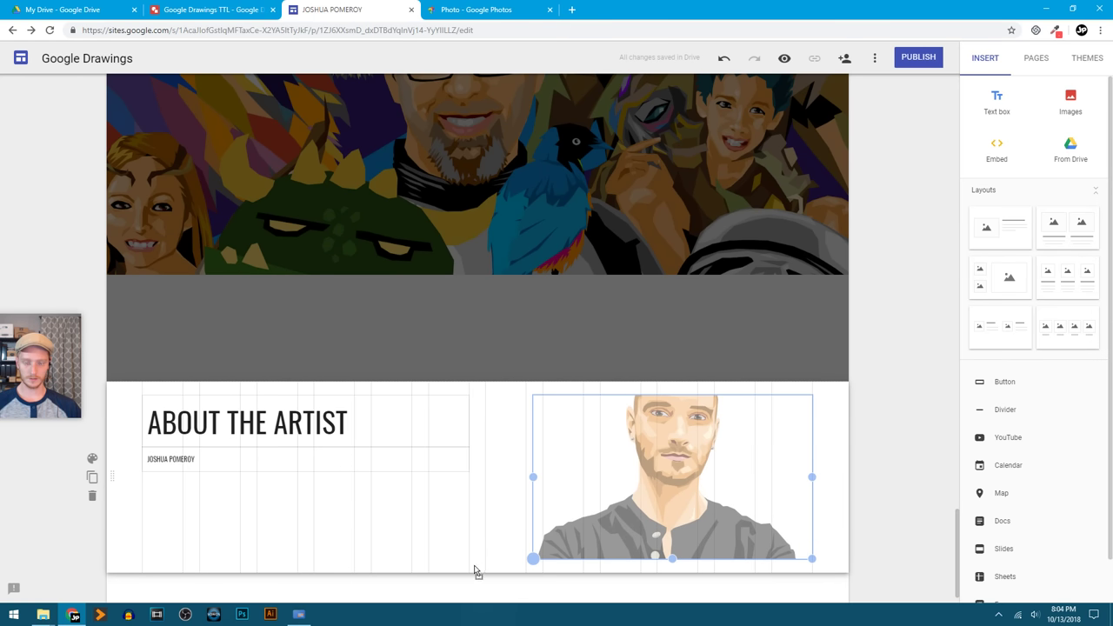
drag(470, 571, 584, 490)
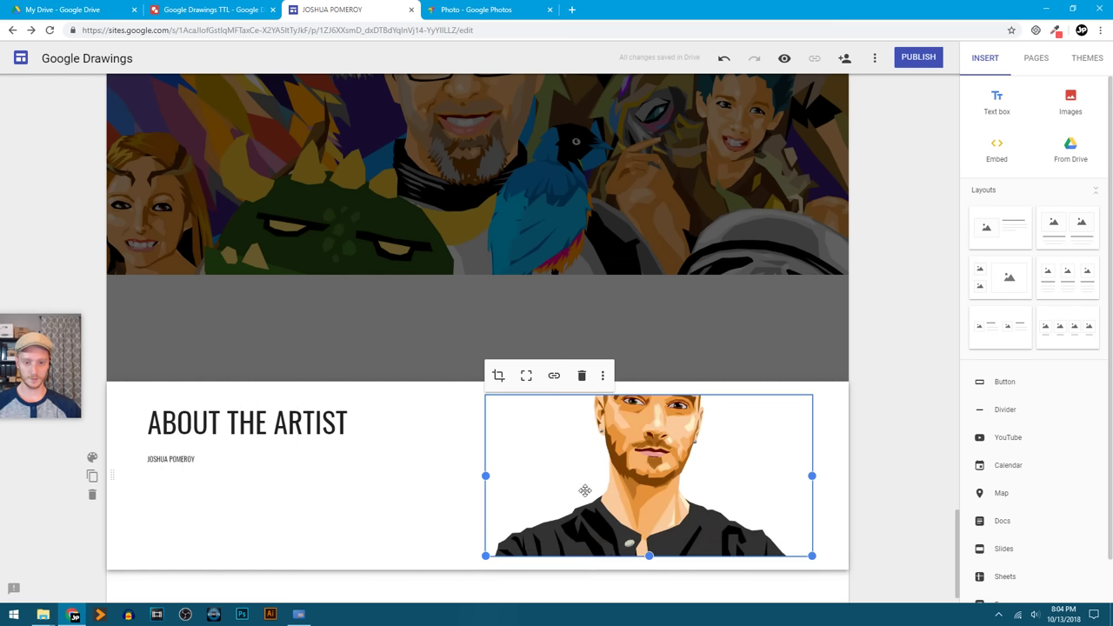
click(526, 376)
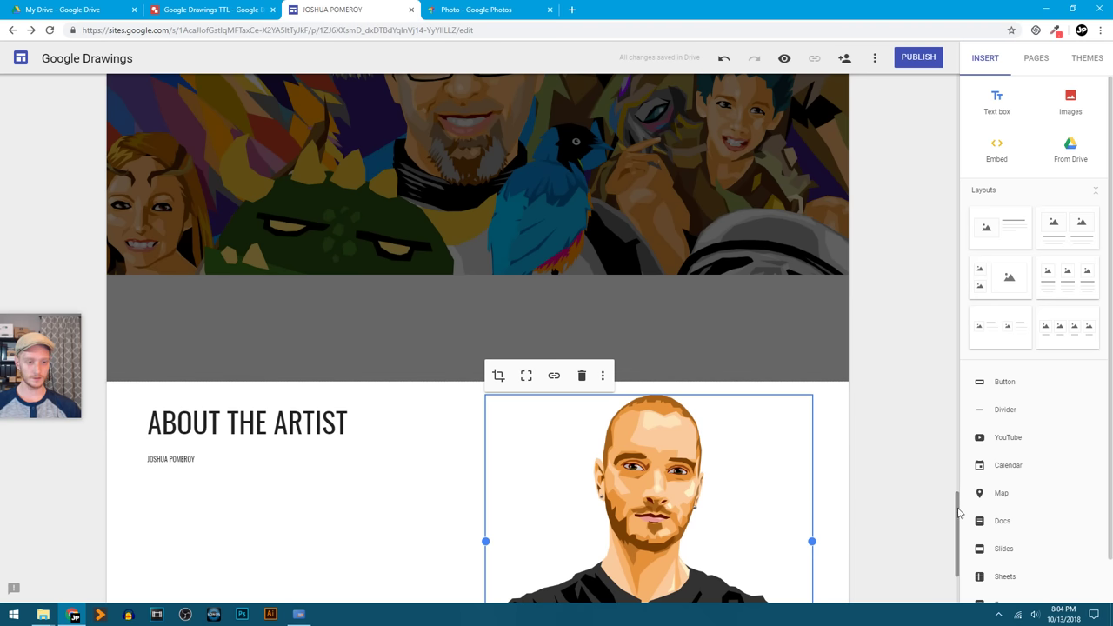
scroll(952, 522, down, 2)
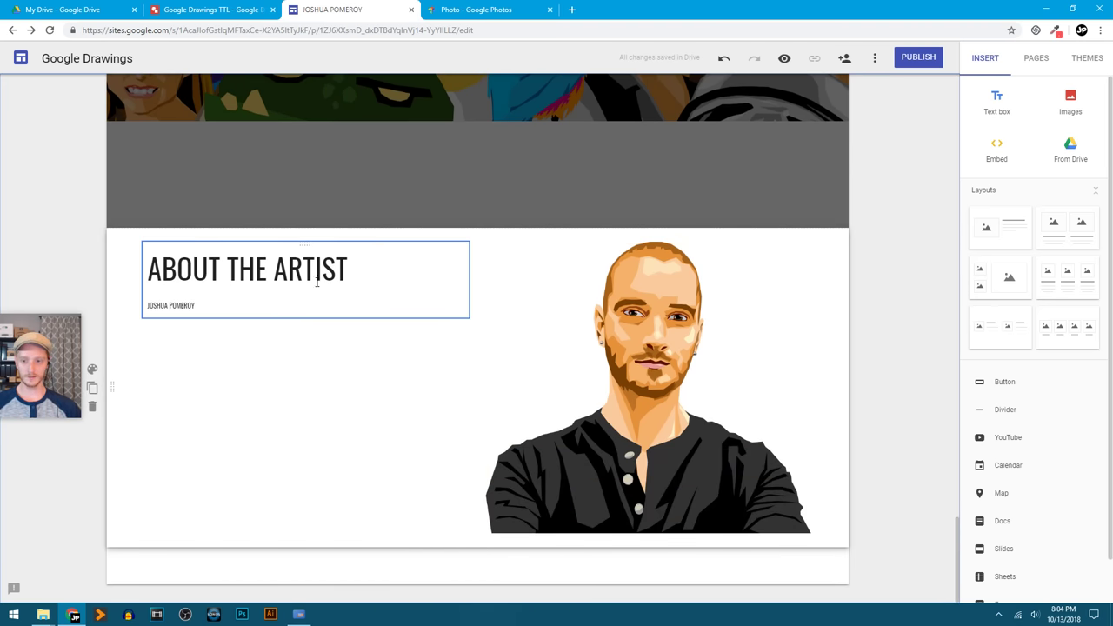
click(564, 445)
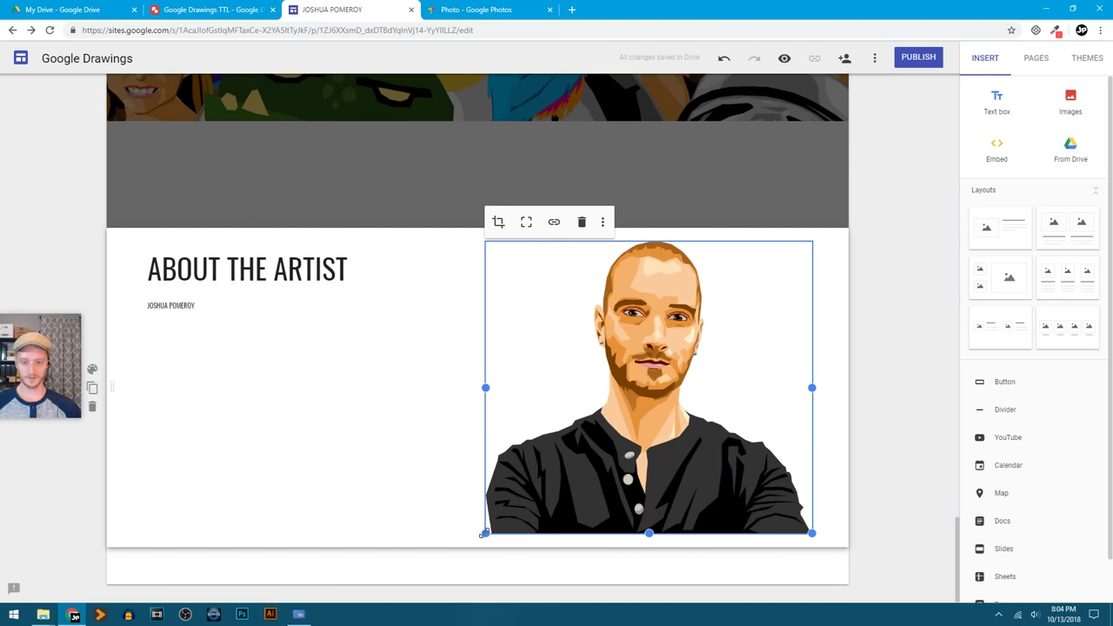
mouse_move(484, 533)
mouse_down()
mouse_move(467, 543)
mouse_move(485, 532)
mouse_up()
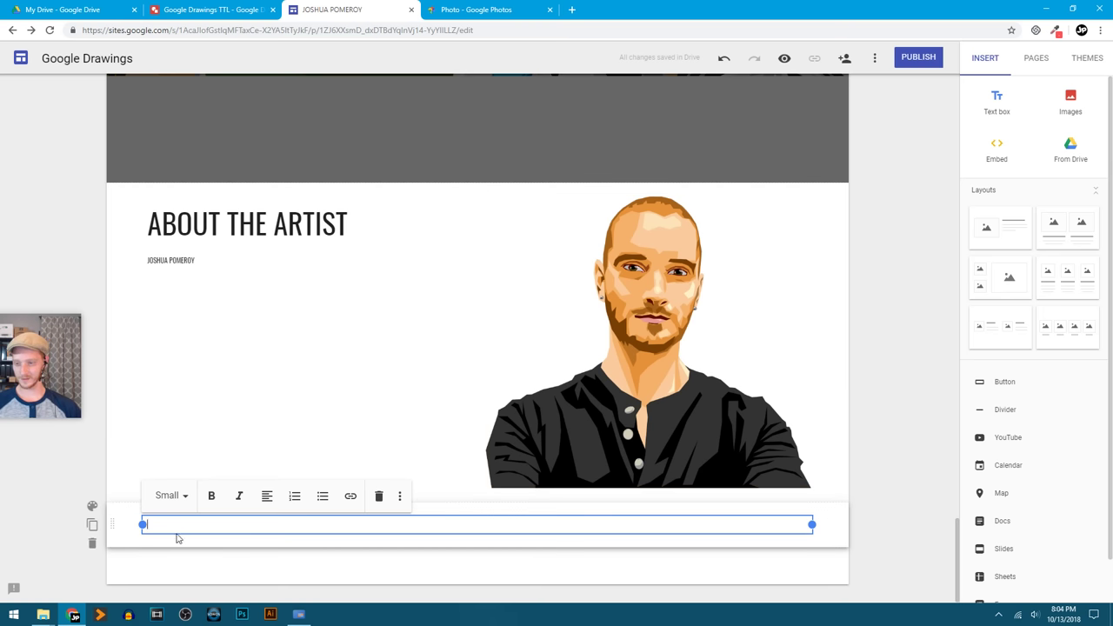
drag(179, 532, 160, 300)
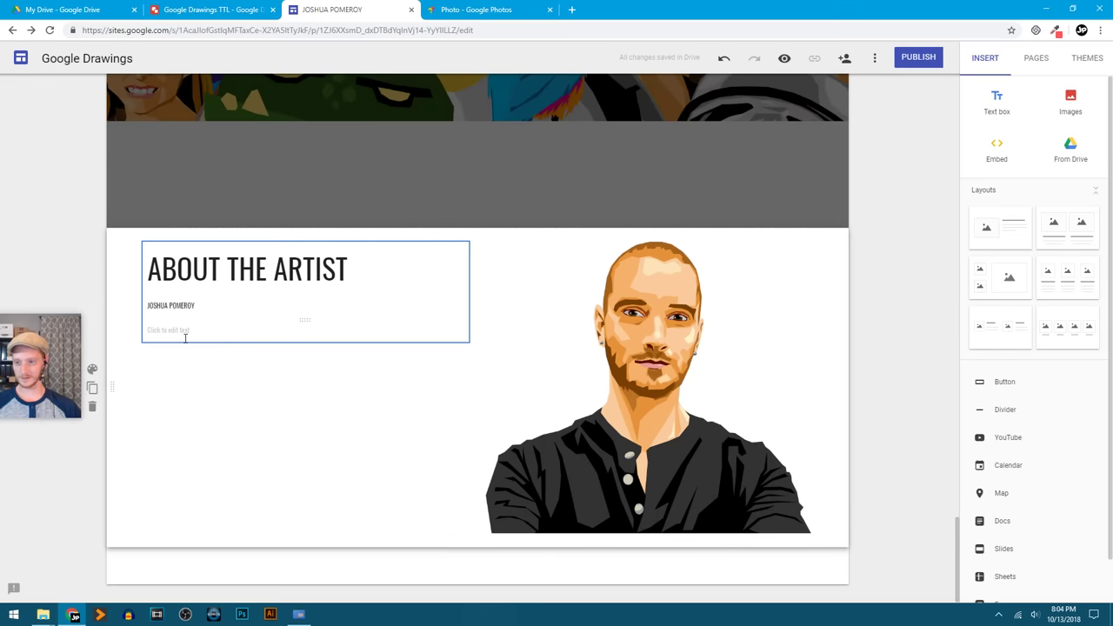
Set the empty text box to Normal text and open a blank browser tab.
click(189, 332)
click(174, 298)
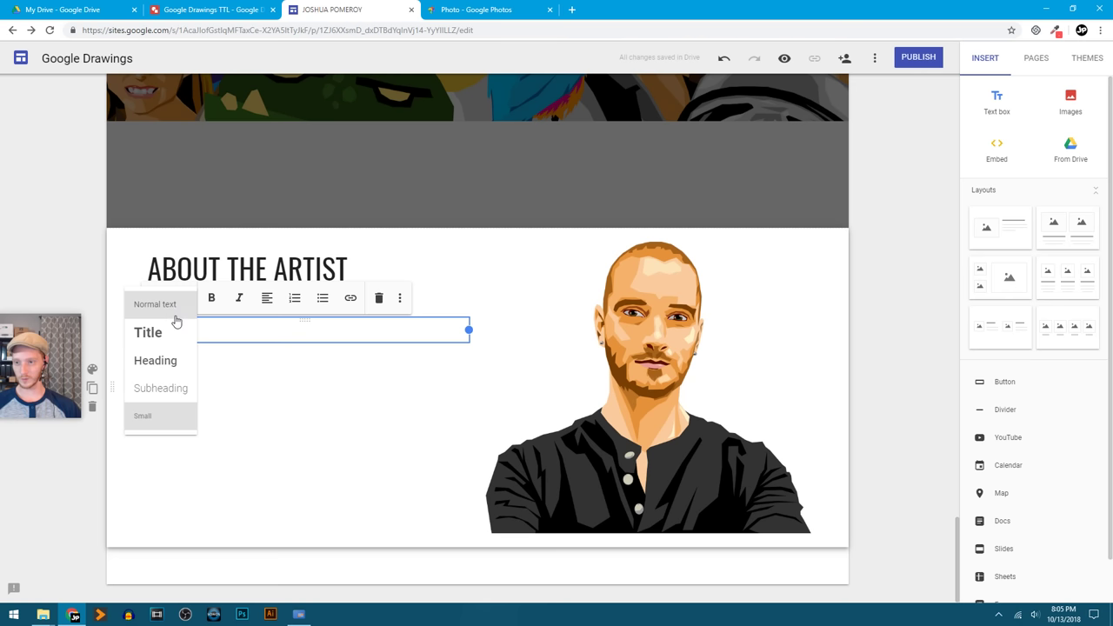
click(175, 322)
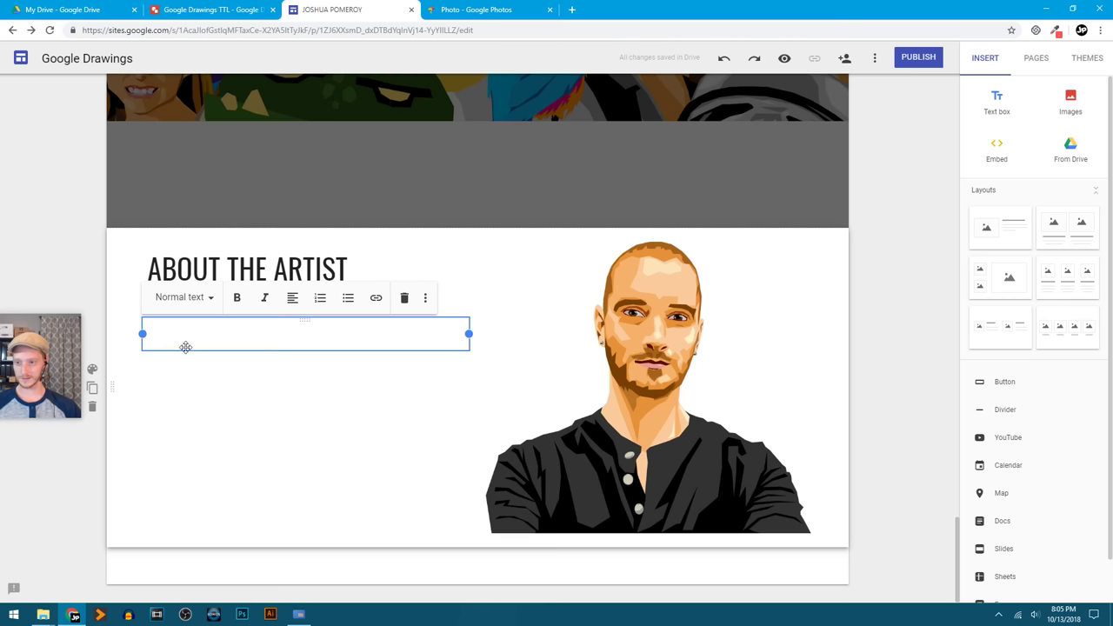
click(572, 10)
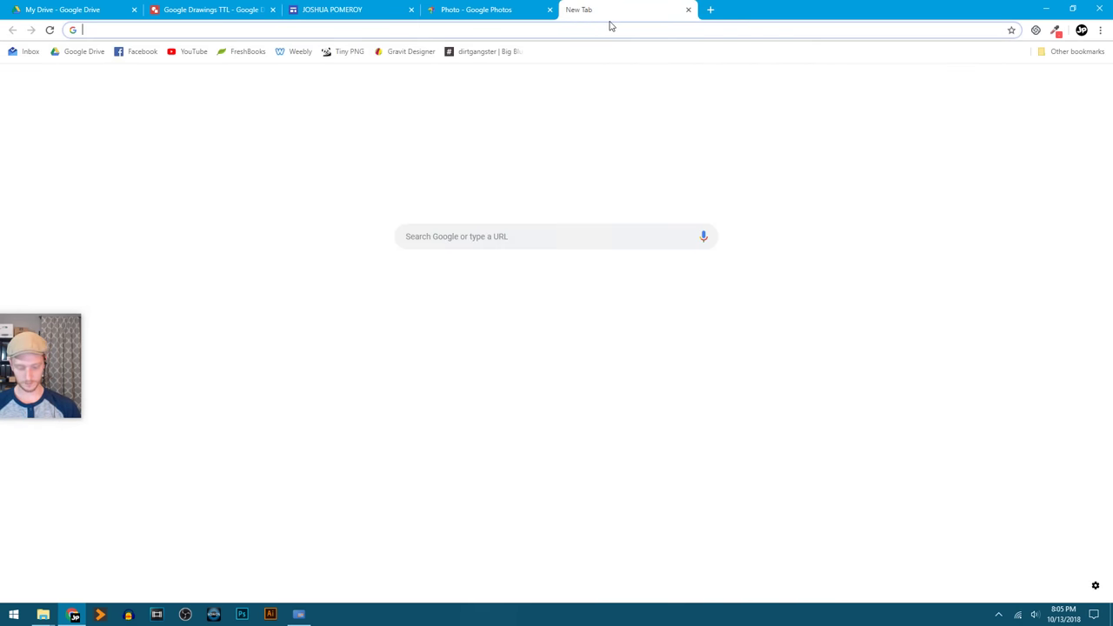
Copy the placeholder paragraph from loremipsum.io, then close that tab.
text(ips)
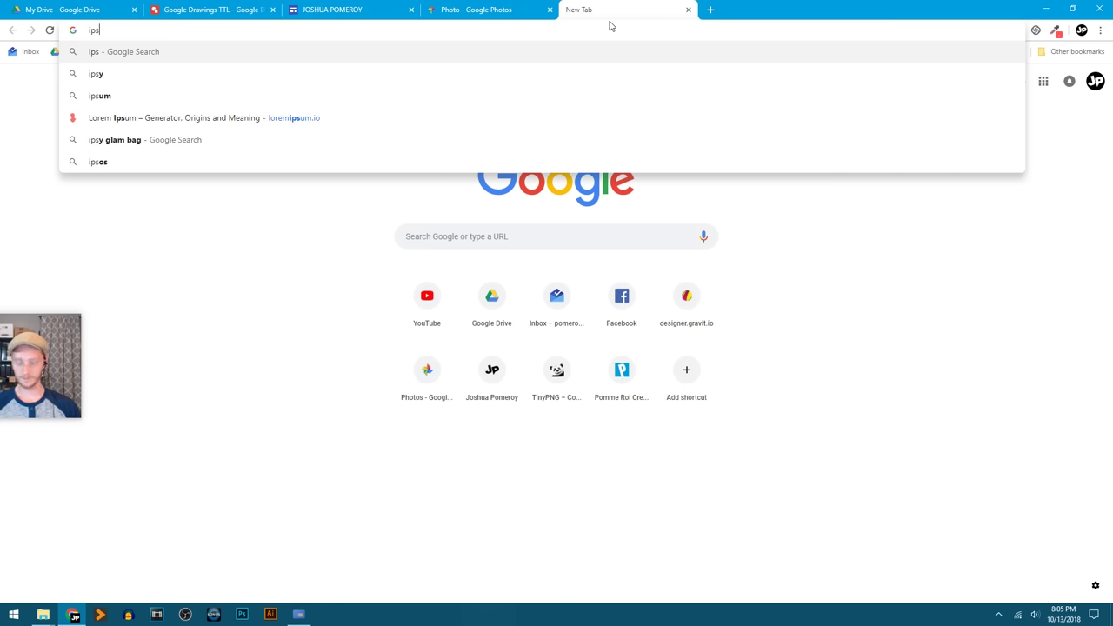
key(Down)
key(Down)
key(Down)
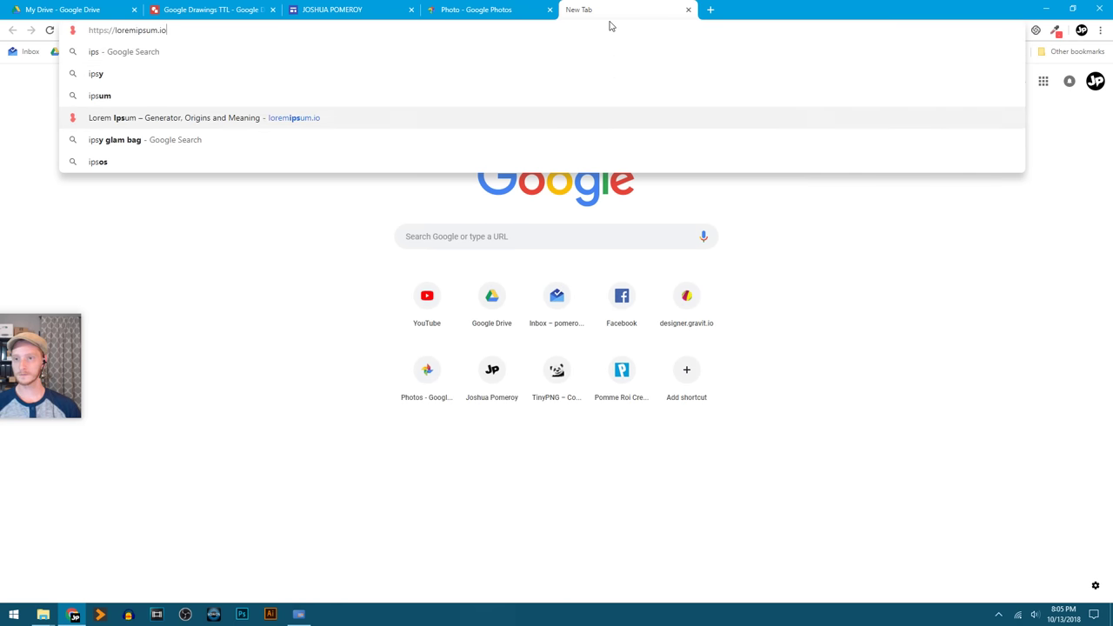
key(Return)
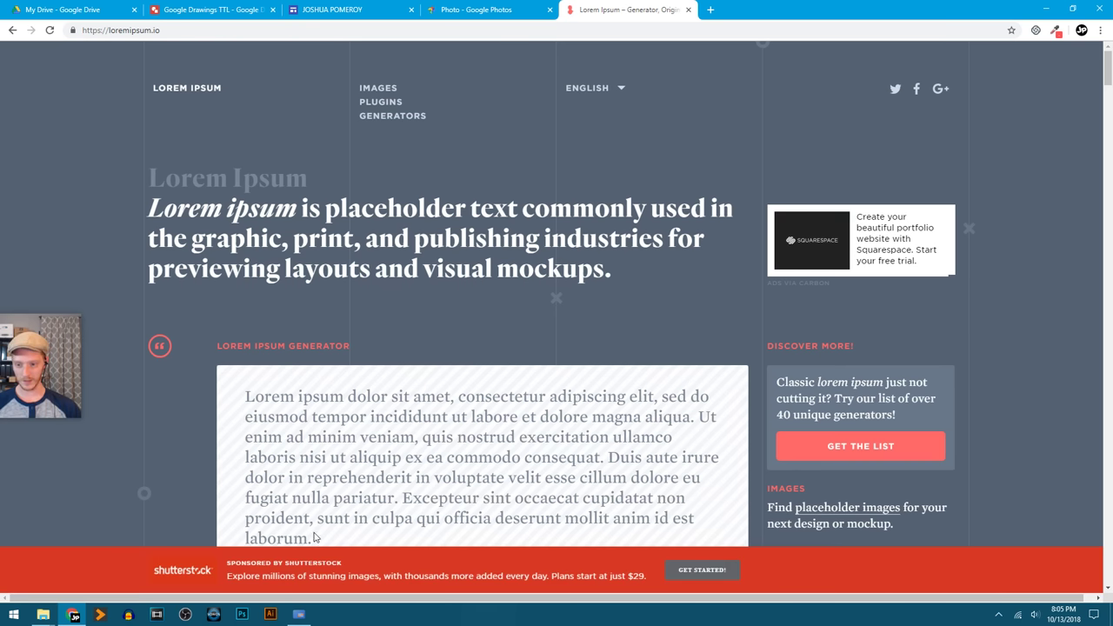
drag(315, 538, 243, 396)
key(ctrl+c)
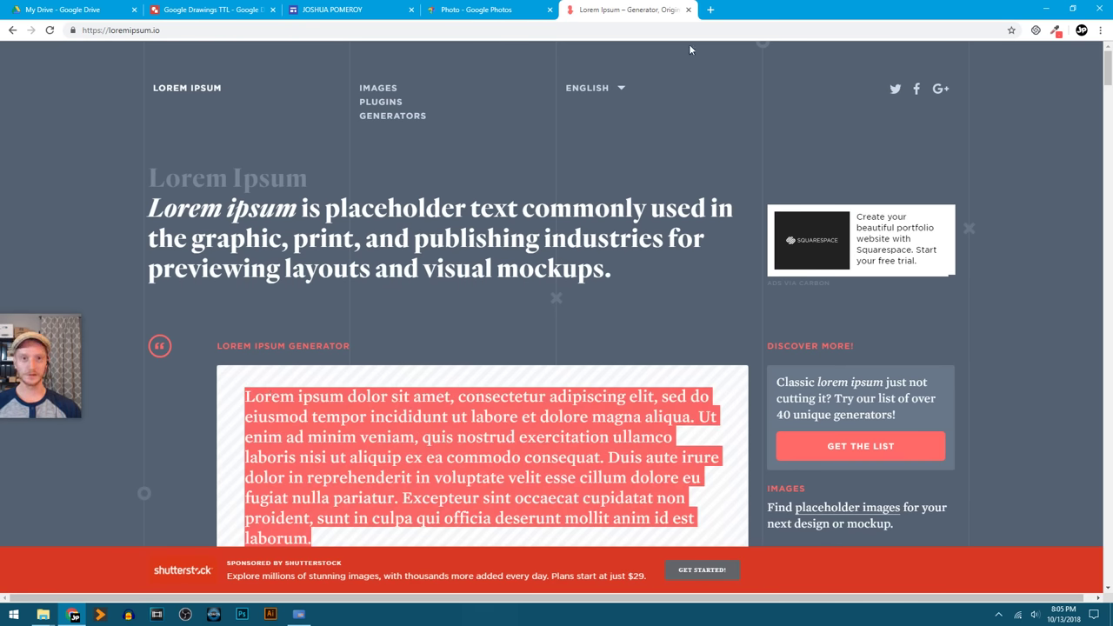
click(690, 11)
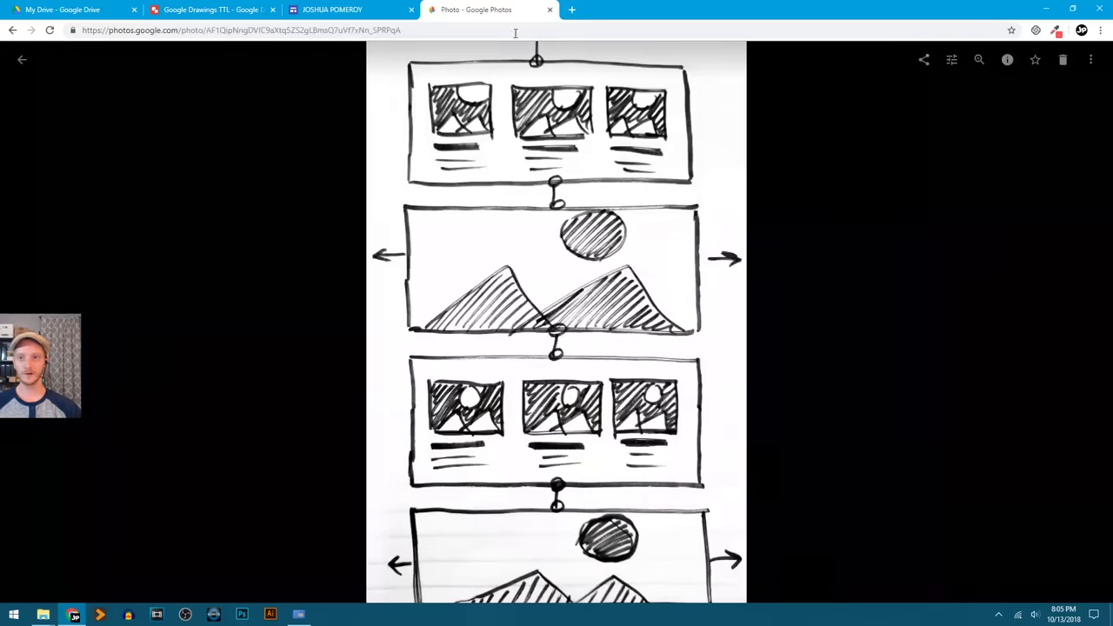
Paste the Lorem ipsum paragraph into the text box under the artist's name.
click(348, 9)
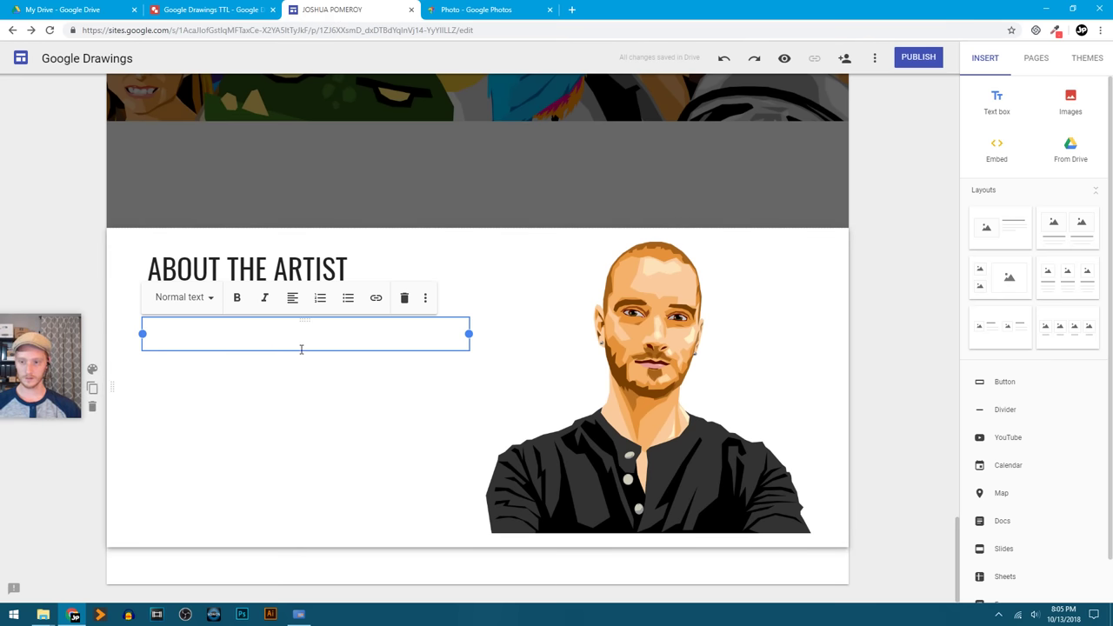
key(ctrl+v)
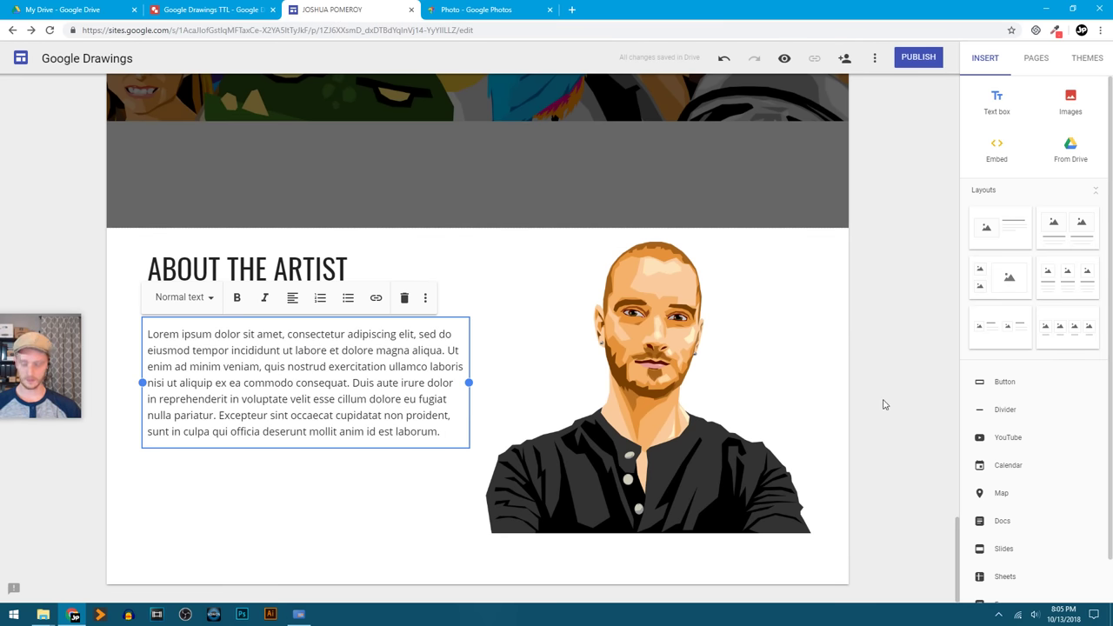
key(ctrl+a)
key(Right)
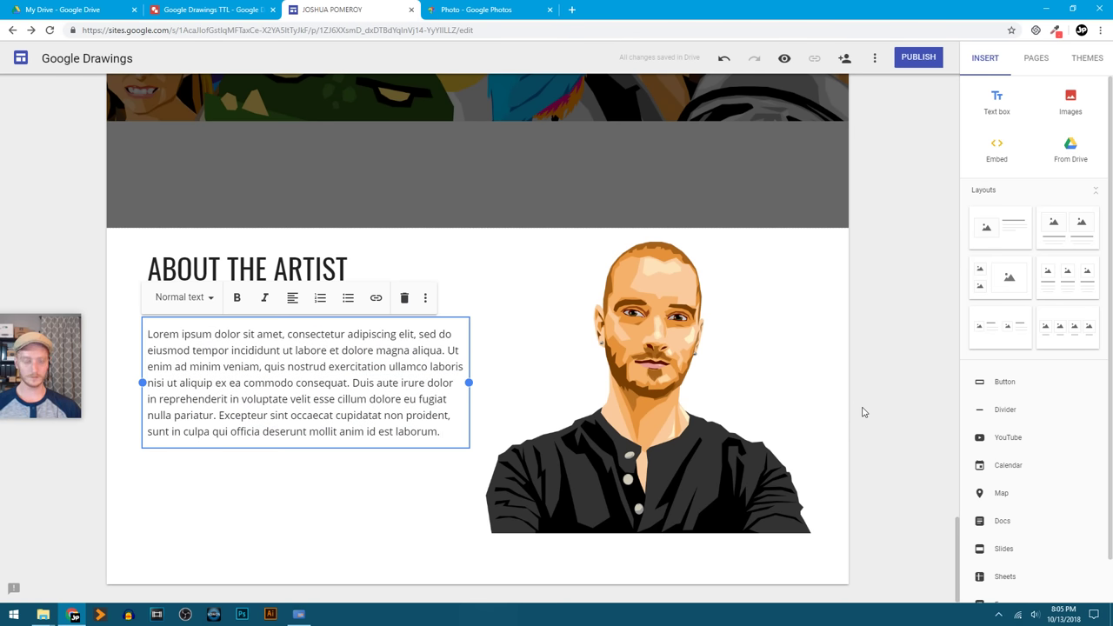
click(889, 423)
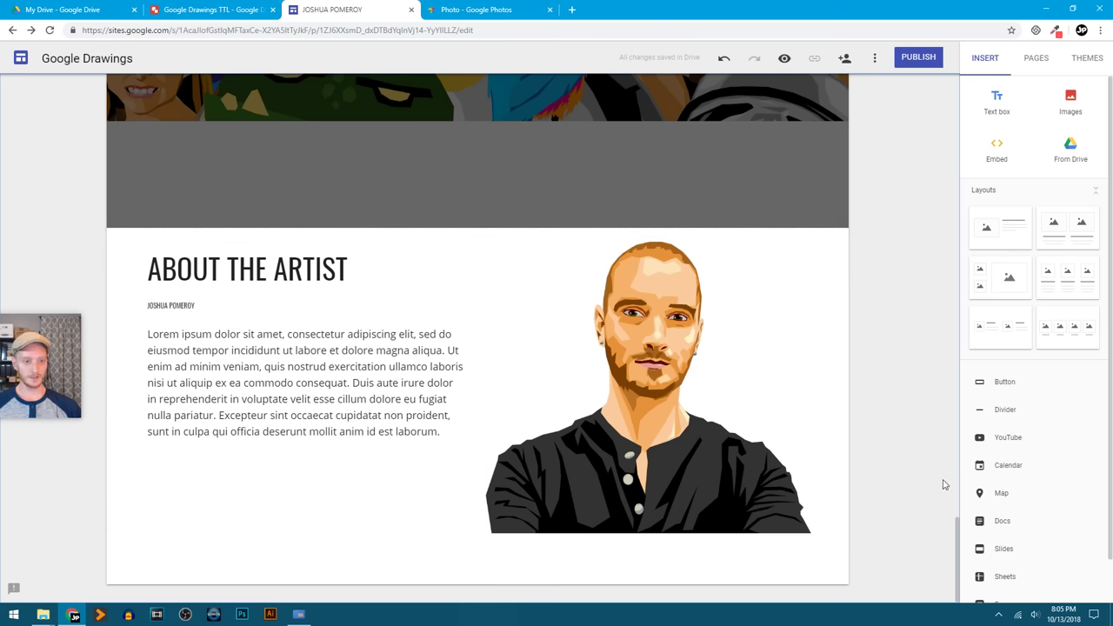
scroll(960, 525, up, 2)
scroll(959, 522, down, 2)
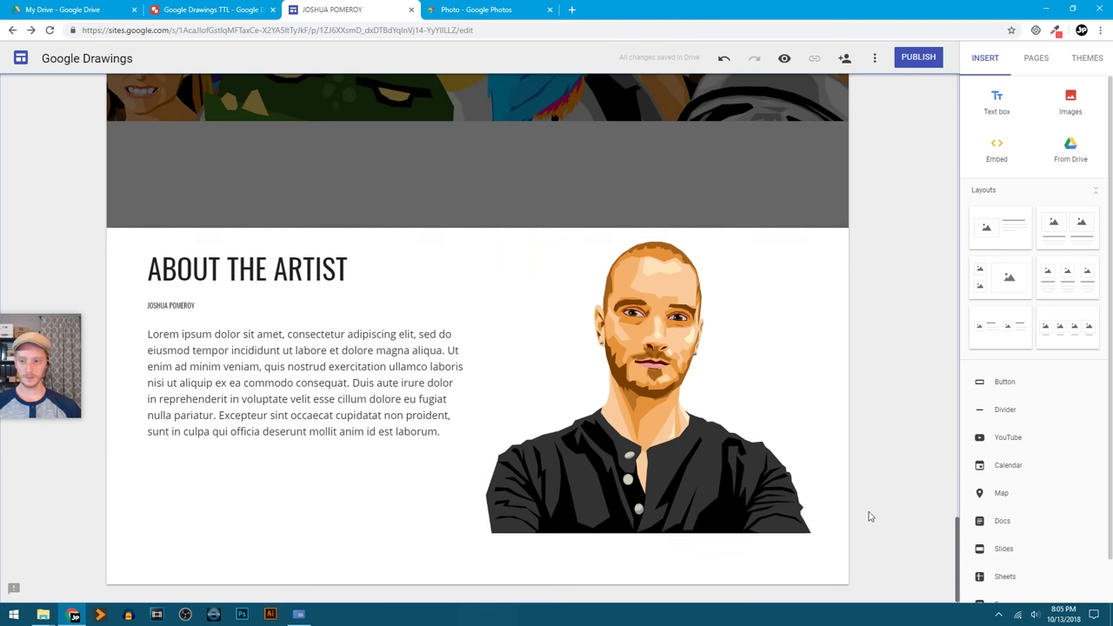
Give the About the Artist section the red Emphasis 2 section style.
click(92, 371)
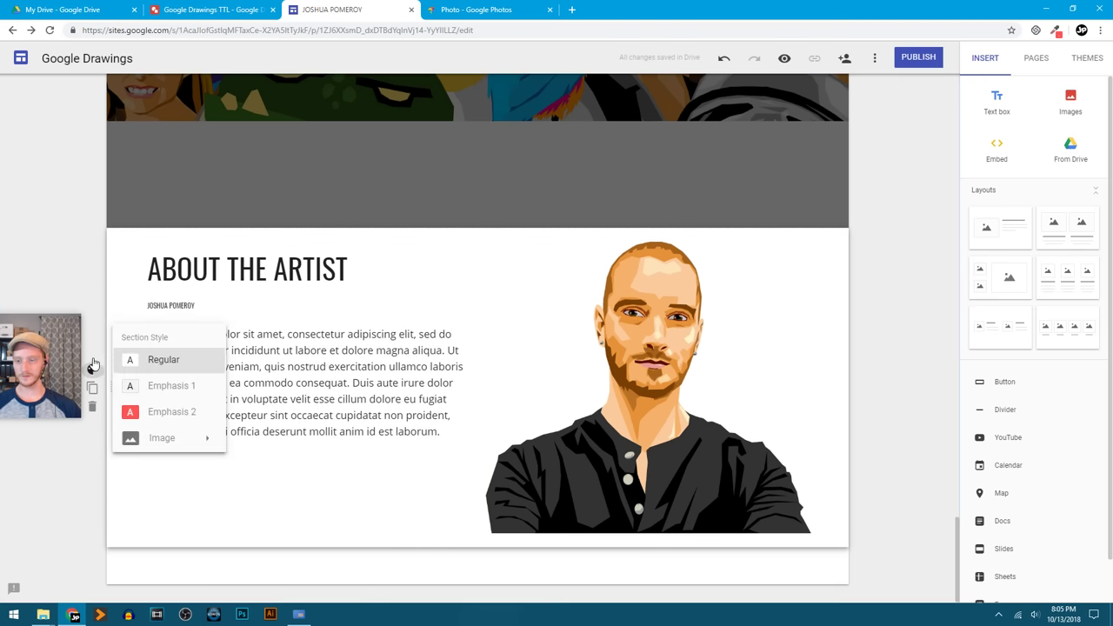
click(176, 417)
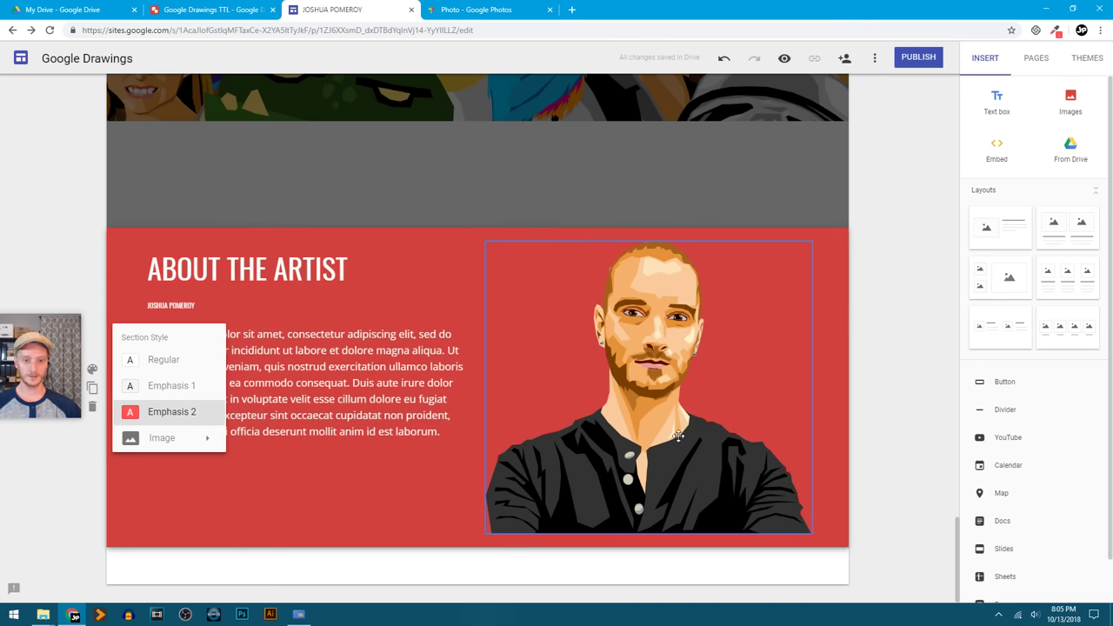
click(896, 412)
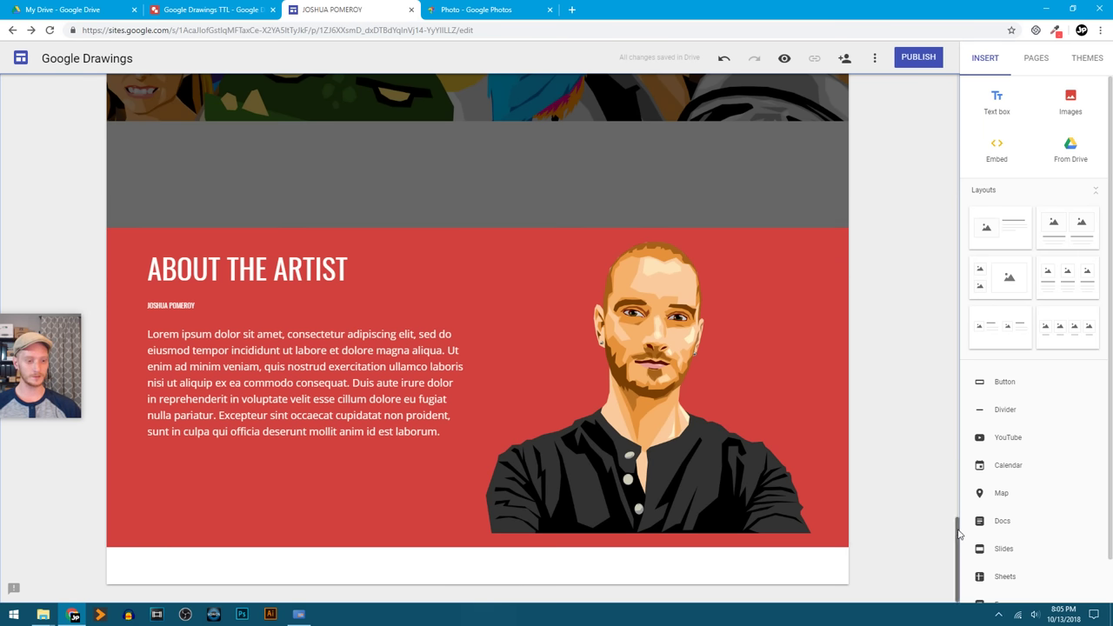
mouse_move(960, 534)
mouse_down()
mouse_move(957, 502)
mouse_move(956, 534)
mouse_up()
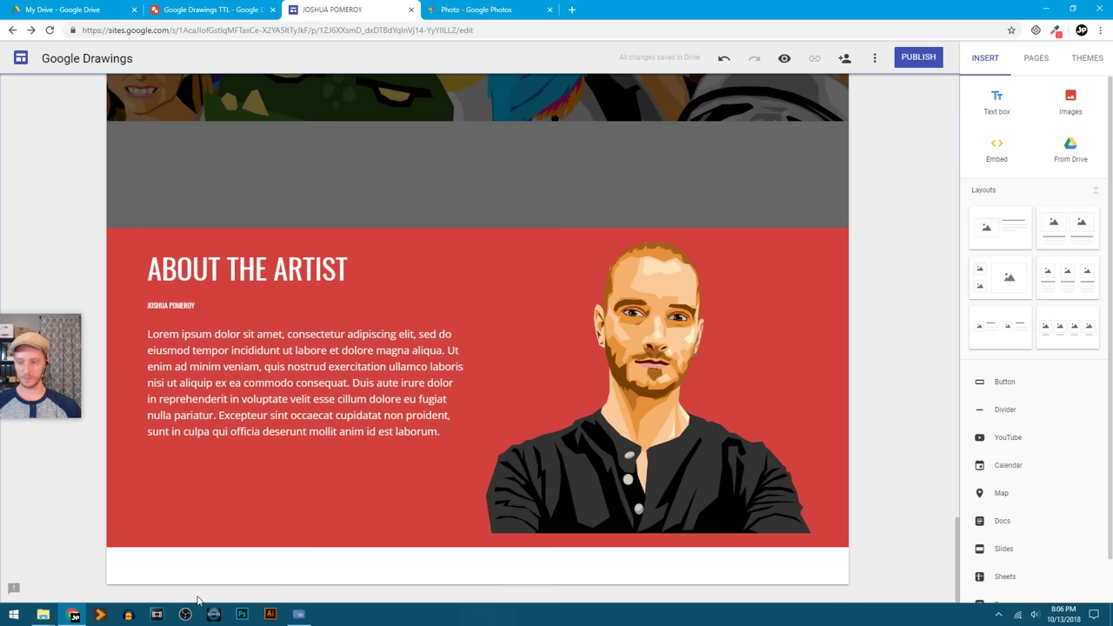
Open Collage 04 from the Google Drawings folder with paint.net.
click(43, 614)
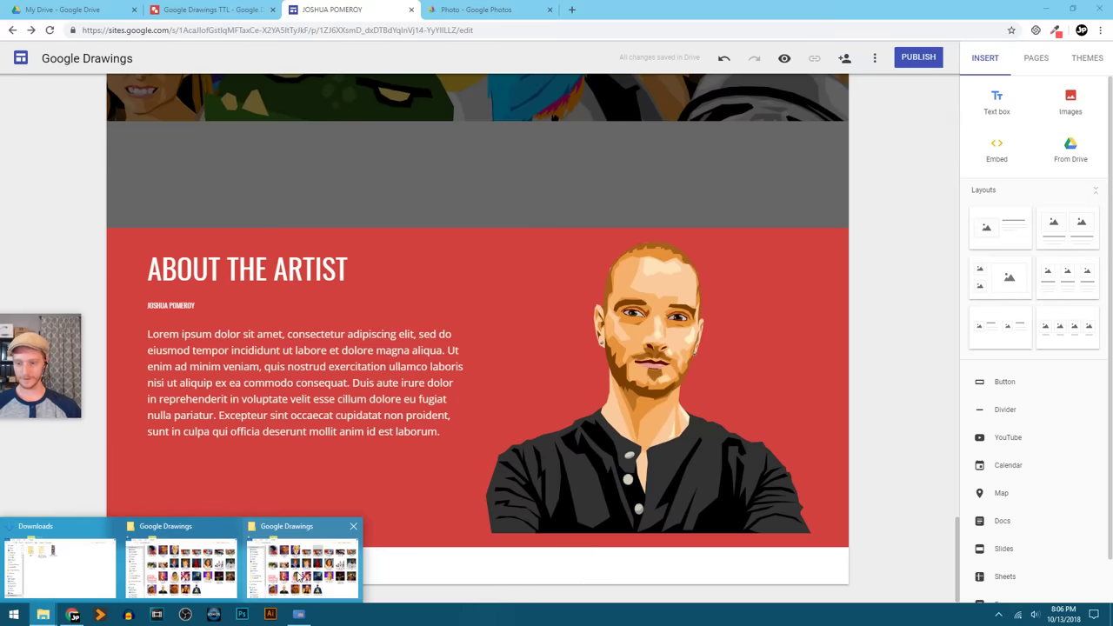
click(300, 570)
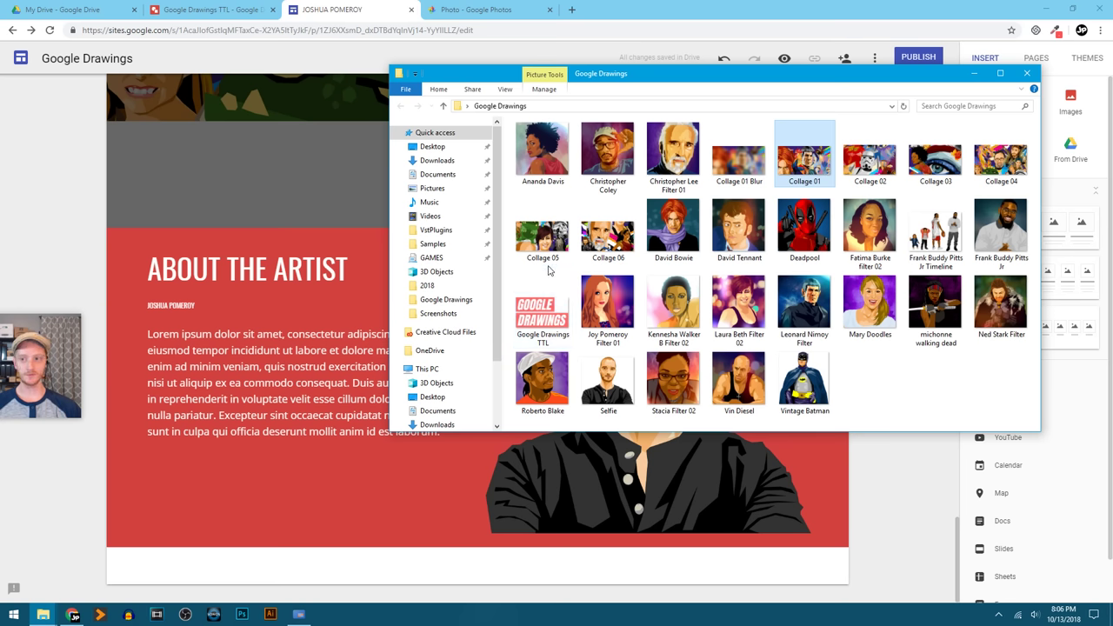
click(1005, 167)
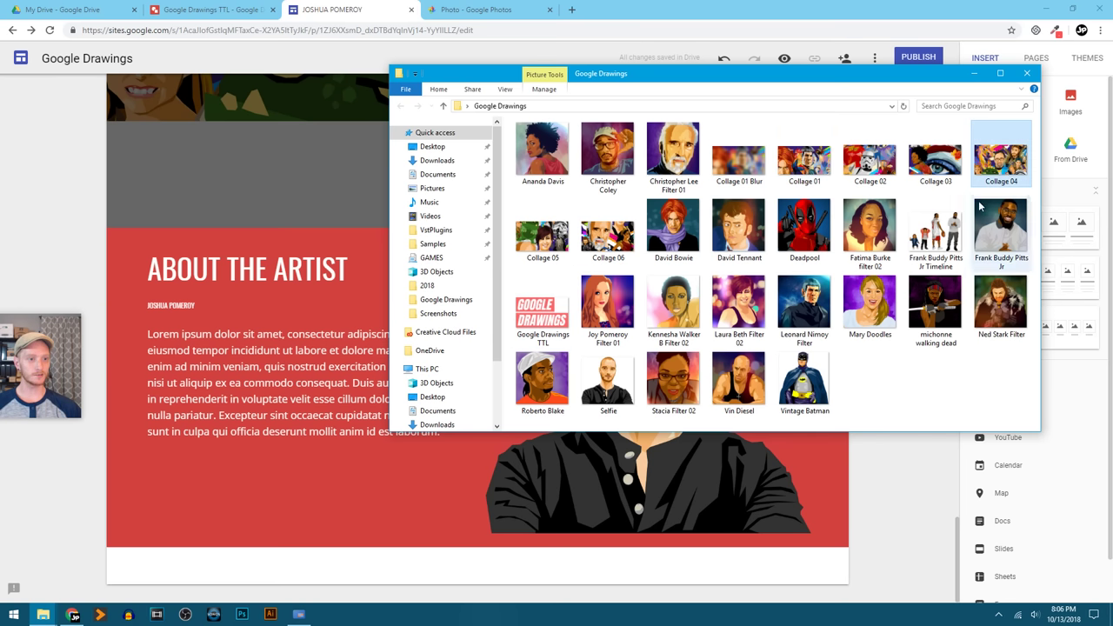
right_click(1000, 174)
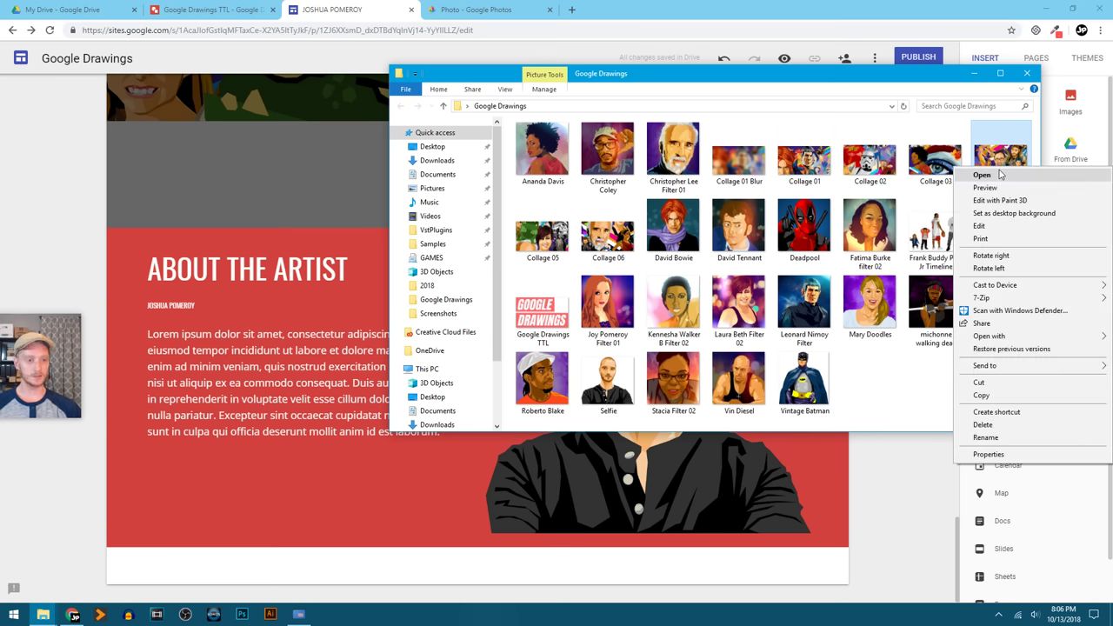
mouse_move(1029, 340)
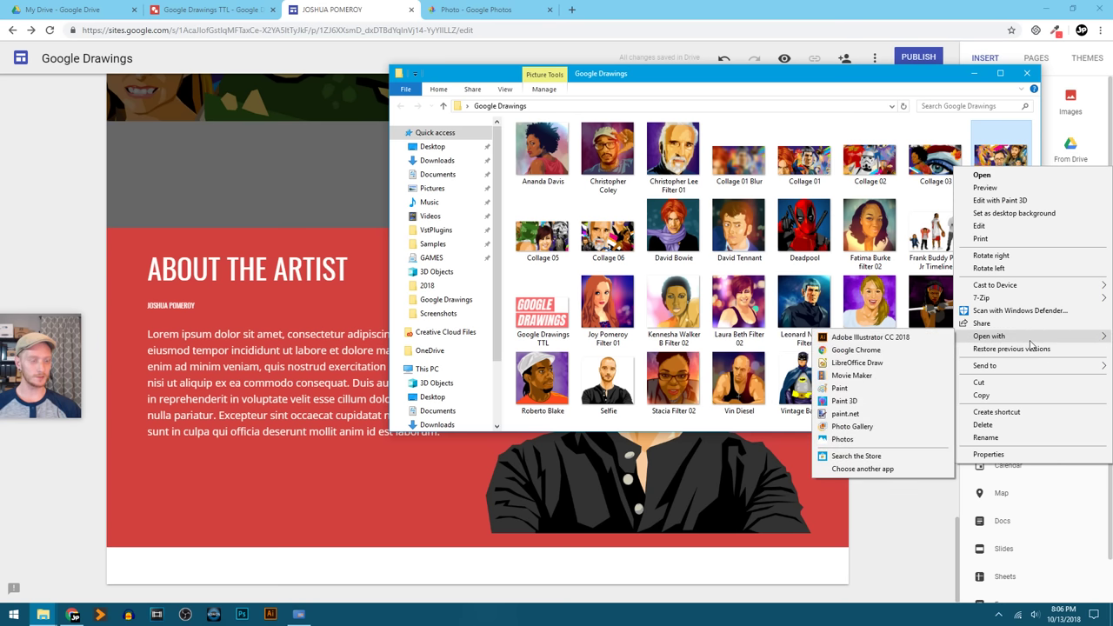
click(866, 420)
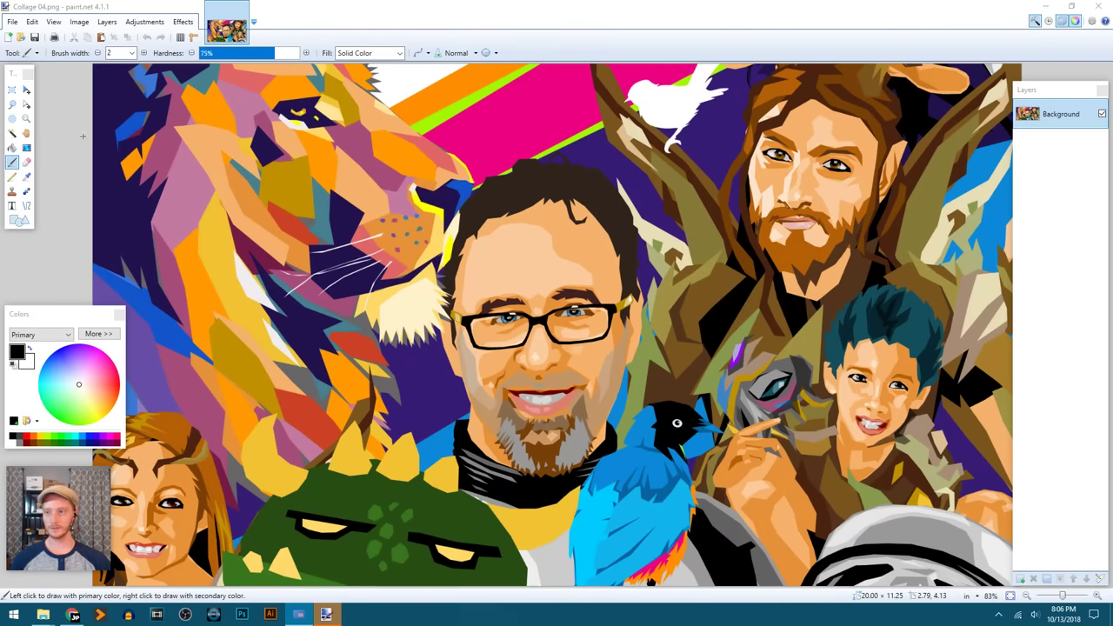
Apply a radius-80 Gaussian Blur to the whole Collage 04 image.
key(ctrl+minus)
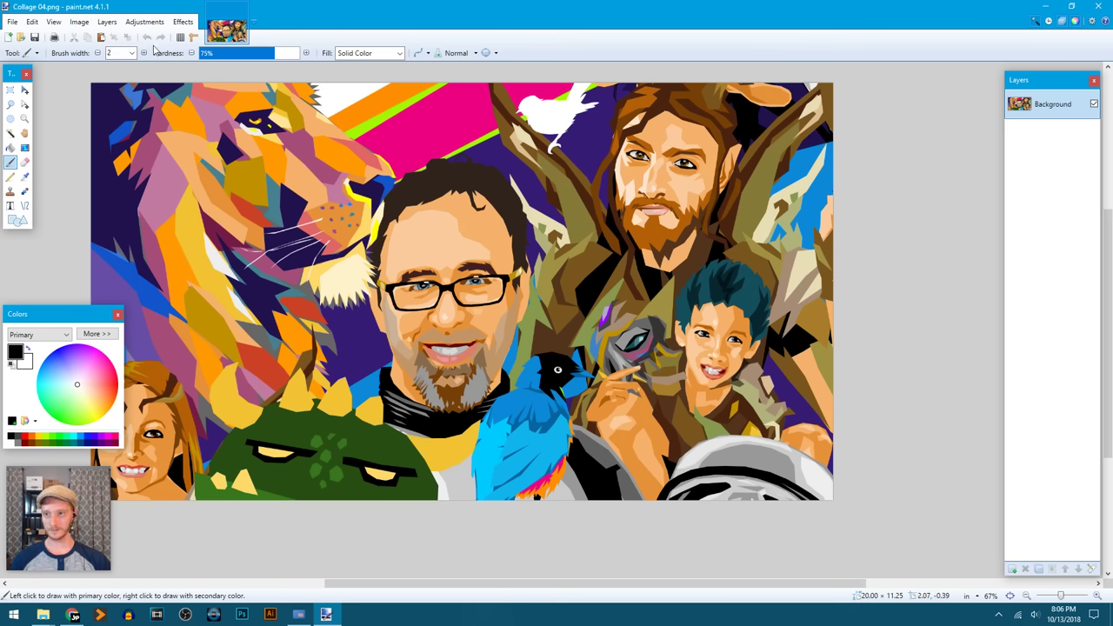
click(183, 25)
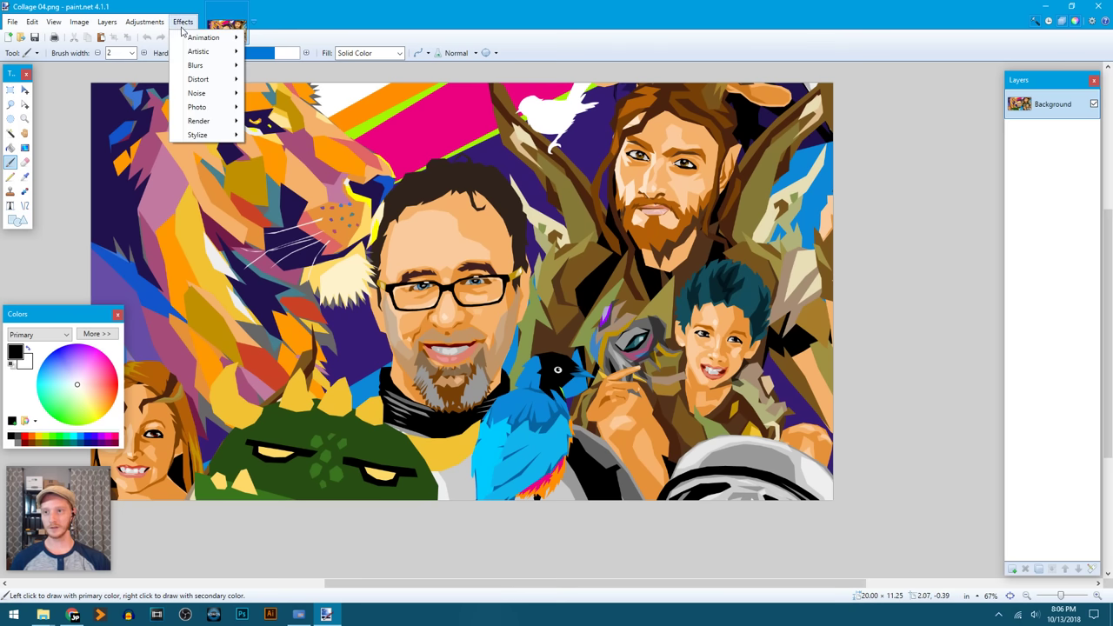
mouse_move(217, 68)
click(285, 79)
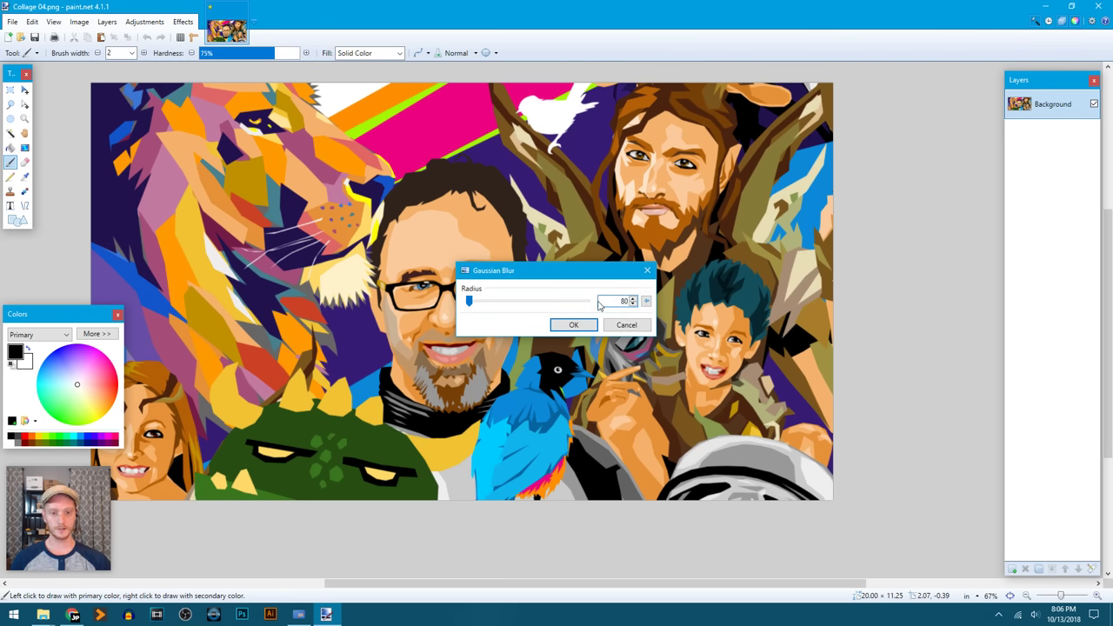
click(634, 301)
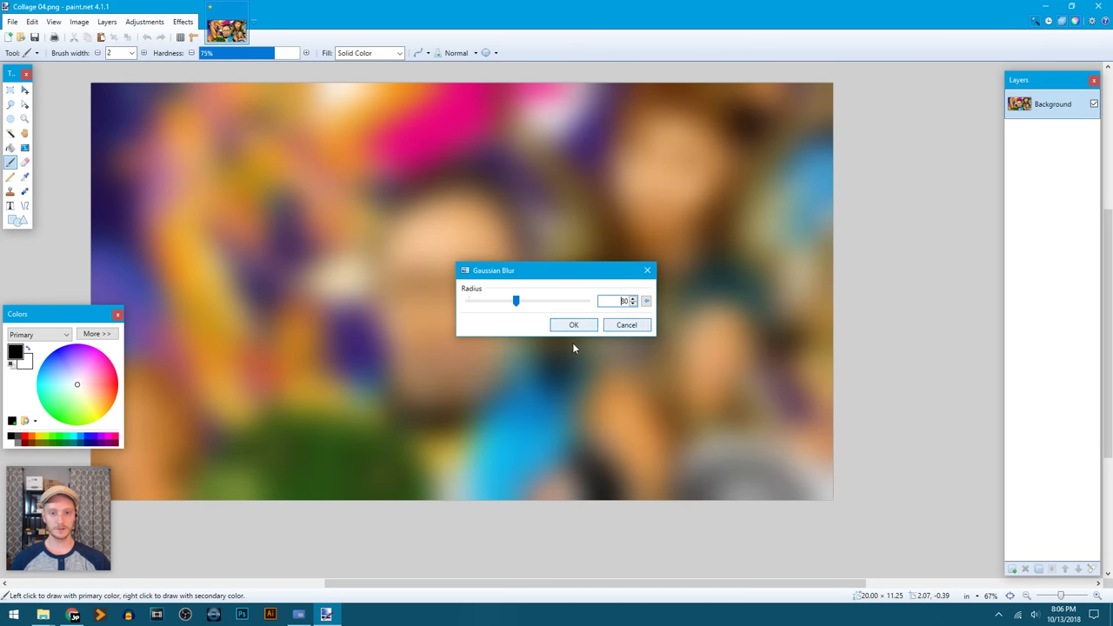
click(574, 327)
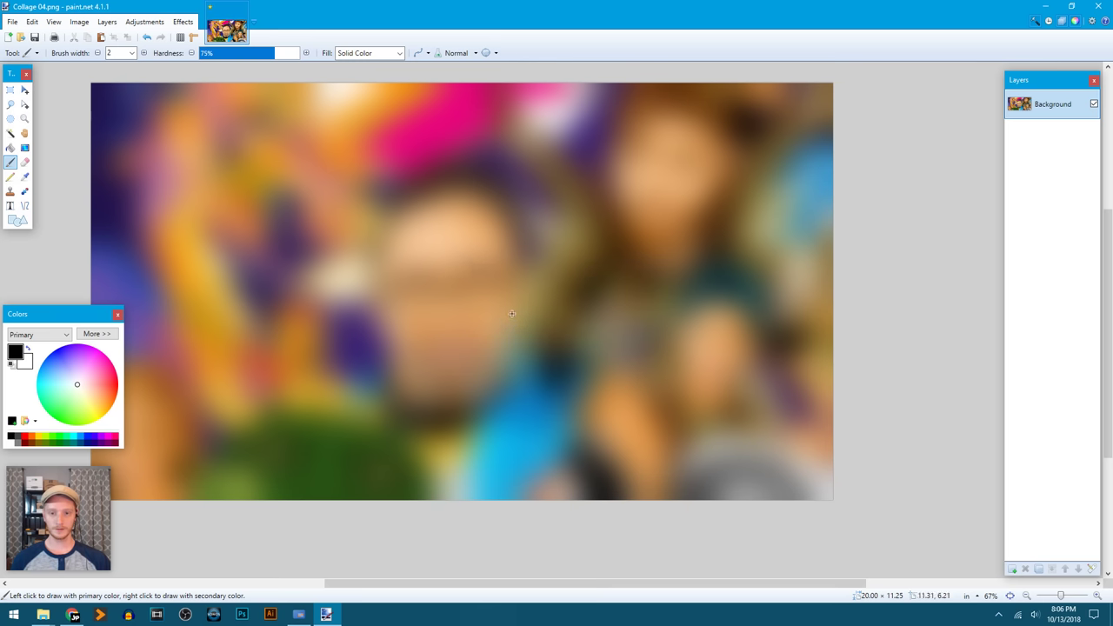
mouse_move(500, 353)
mouse_down()
mouse_move(603, 385)
mouse_move(580, 375)
mouse_up()
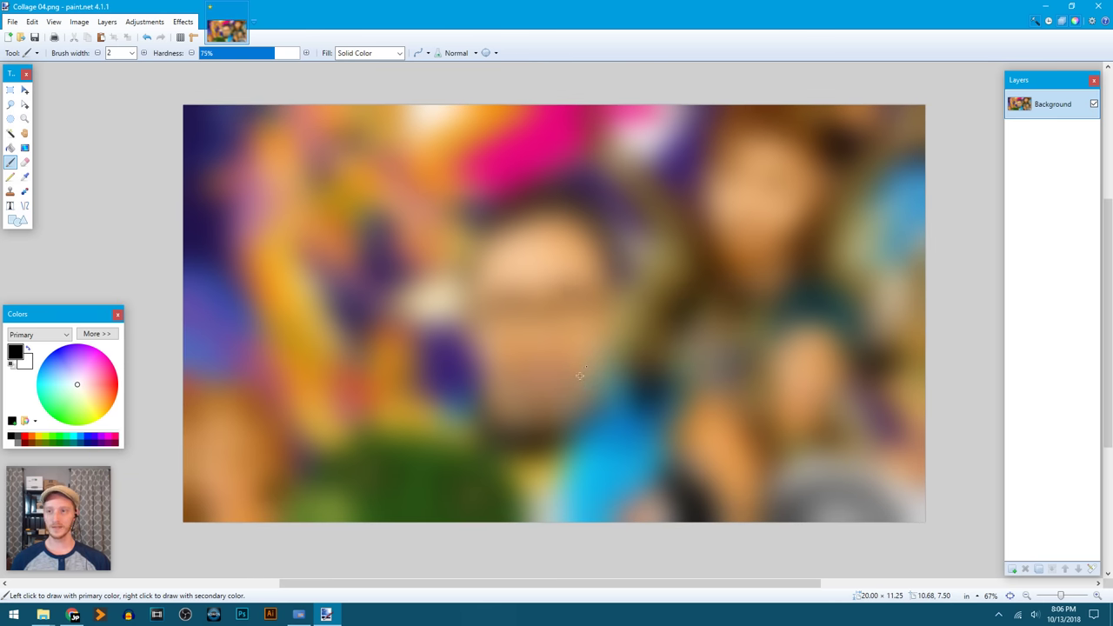
click(144, 22)
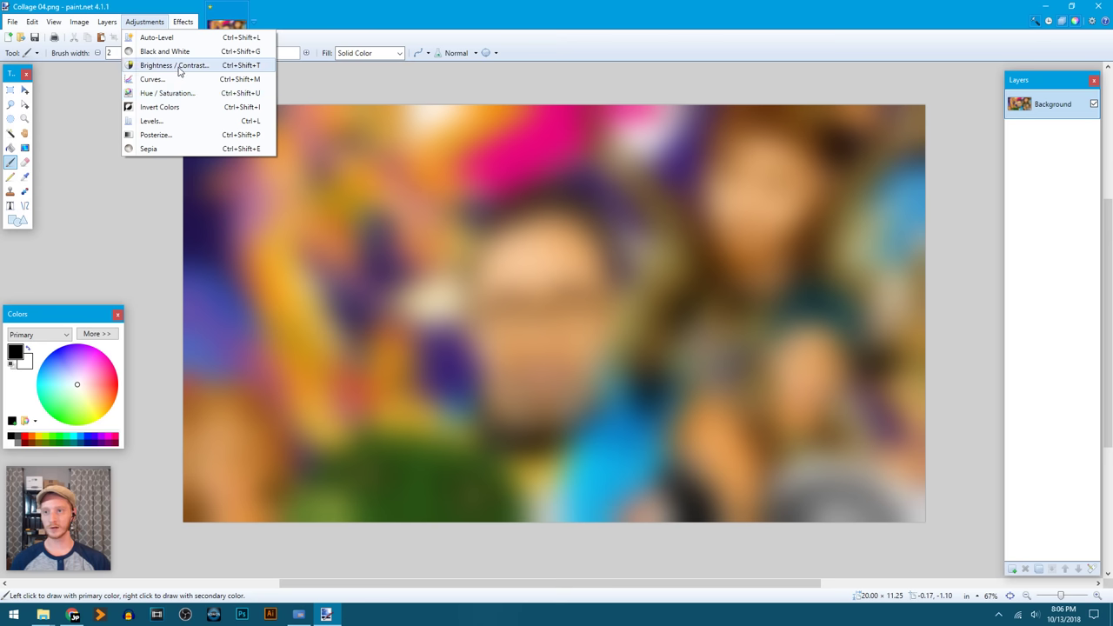
click(199, 117)
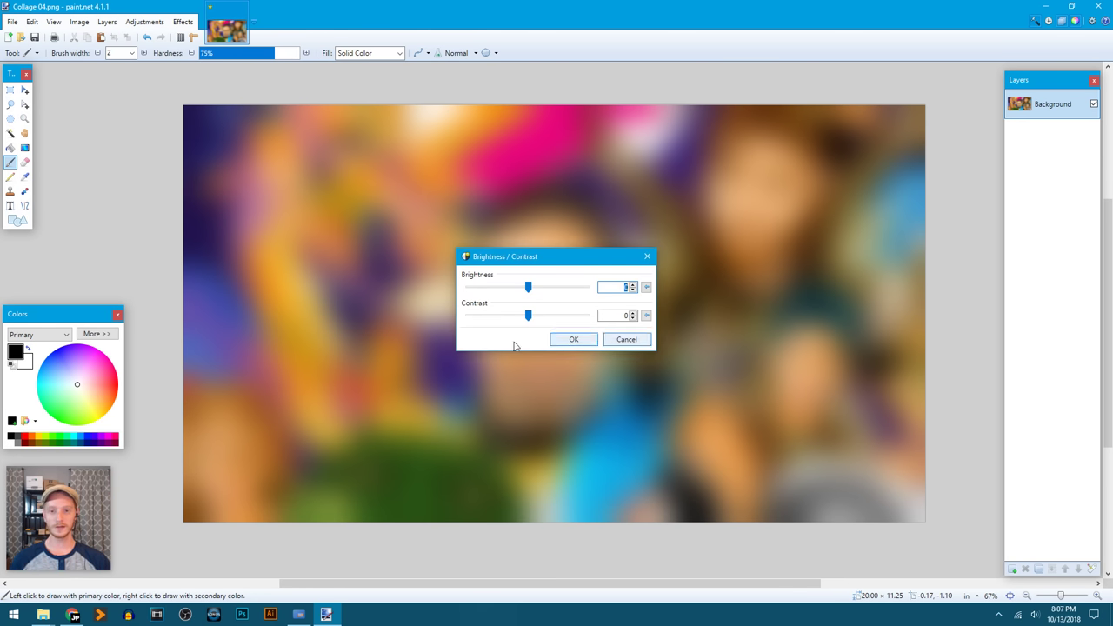
drag(527, 288, 503, 318)
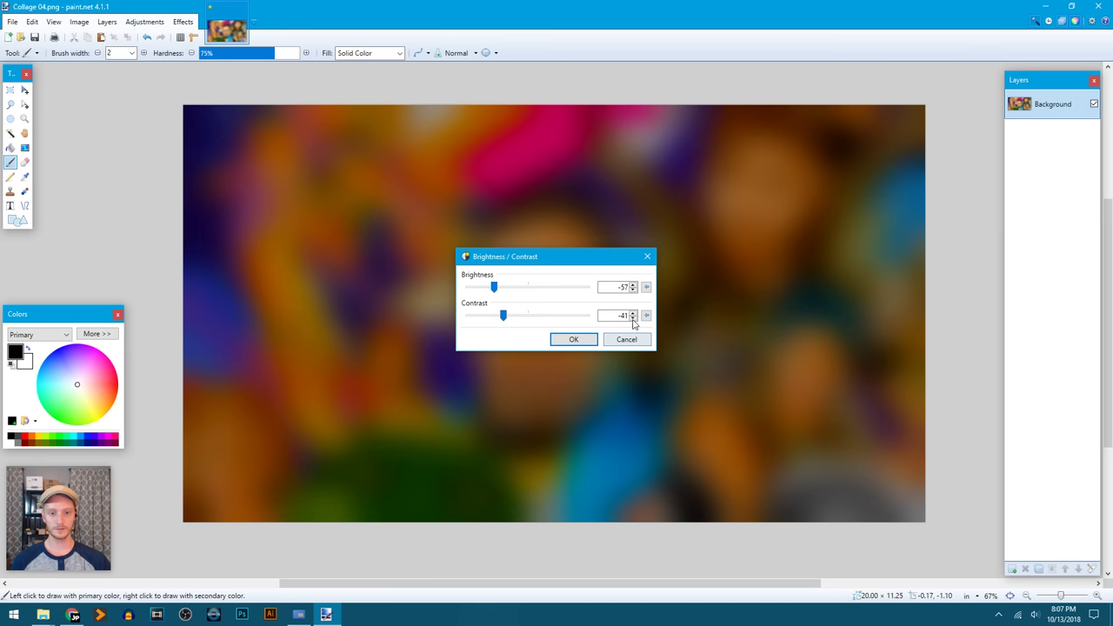
click(633, 313)
drag(494, 290, 479, 294)
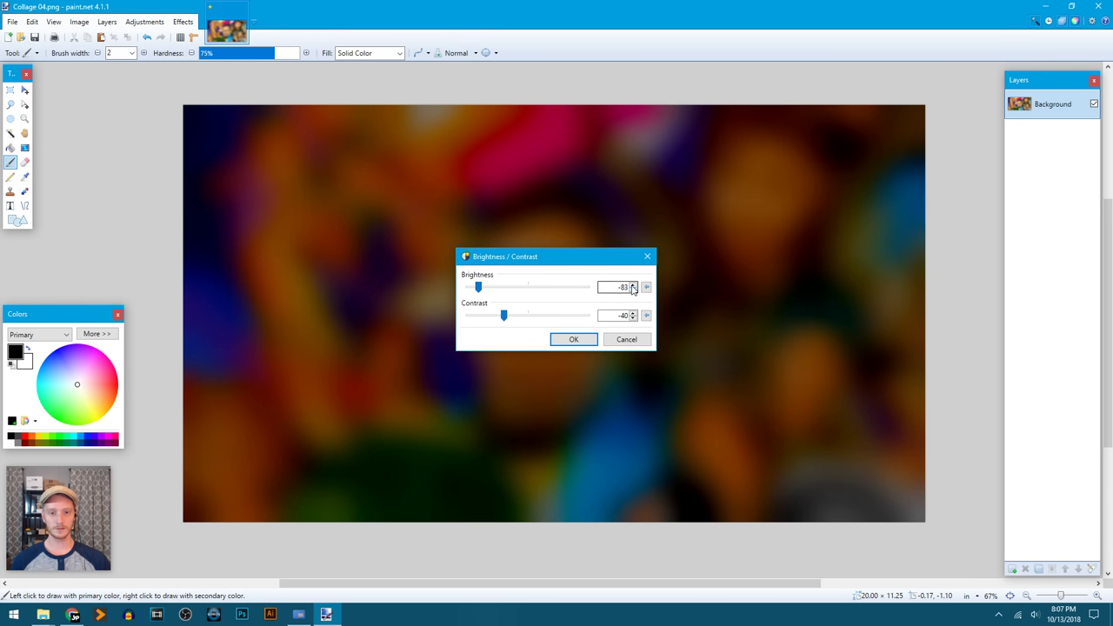
click(633, 284)
click(633, 284)
click(633, 284)
click(633, 291)
click(633, 291)
click(633, 290)
click(633, 291)
click(633, 290)
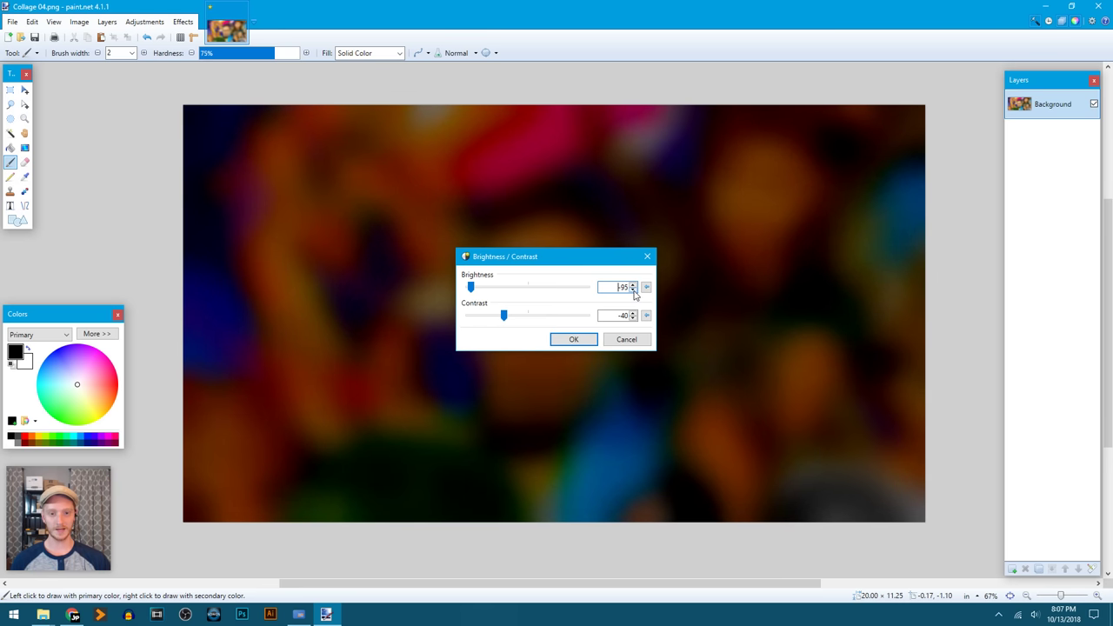
click(633, 291)
click(633, 290)
click(634, 293)
drag(492, 320, 484, 317)
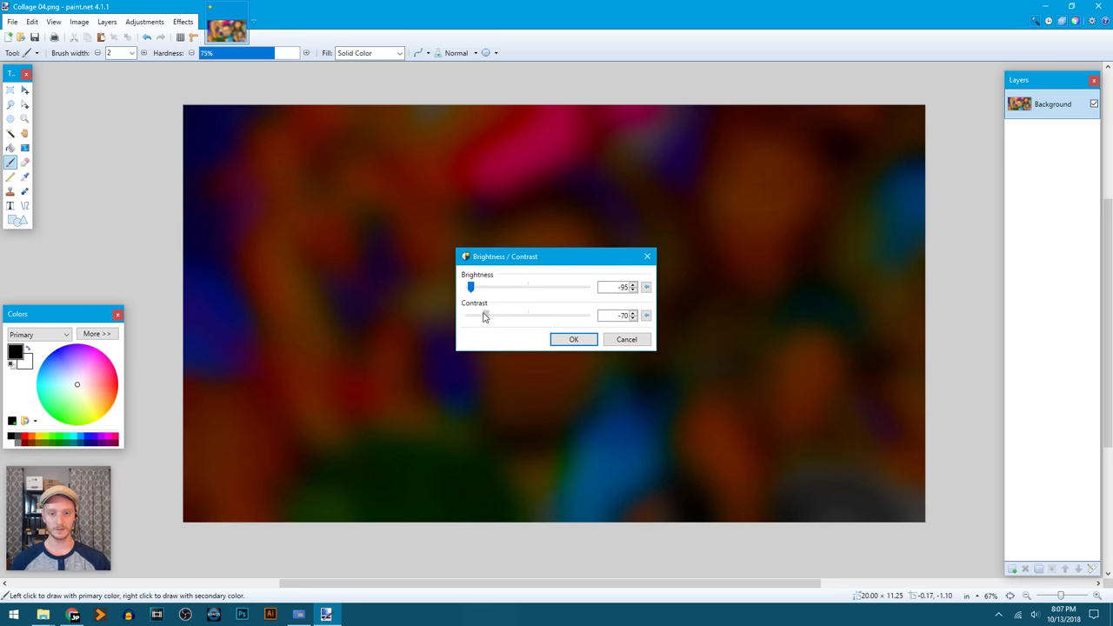
click(633, 312)
click(634, 311)
click(634, 312)
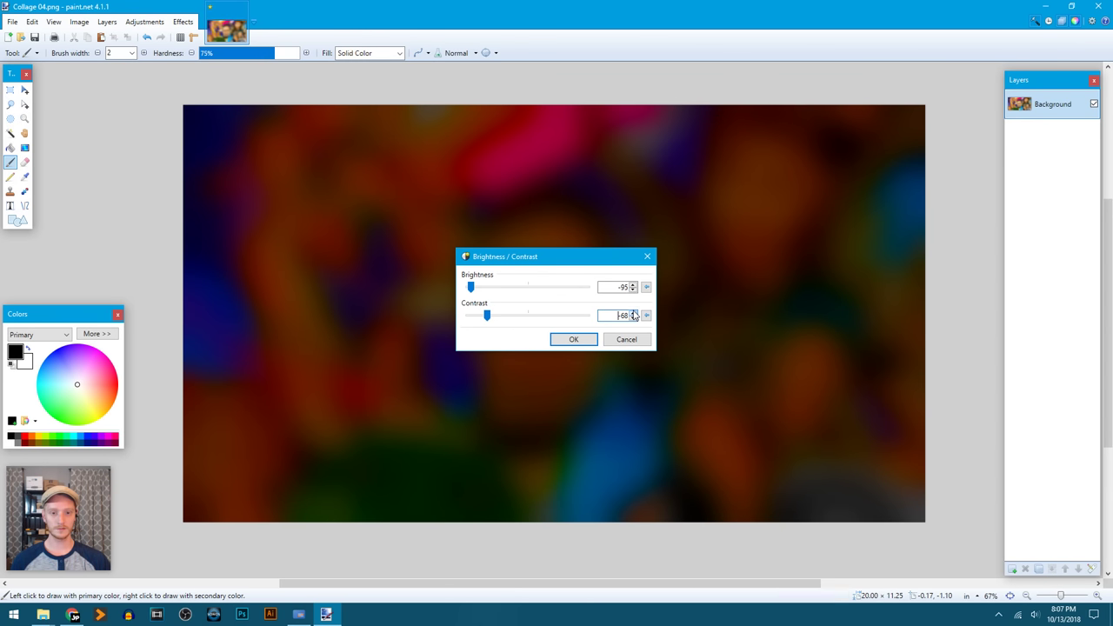
click(633, 318)
click(633, 318)
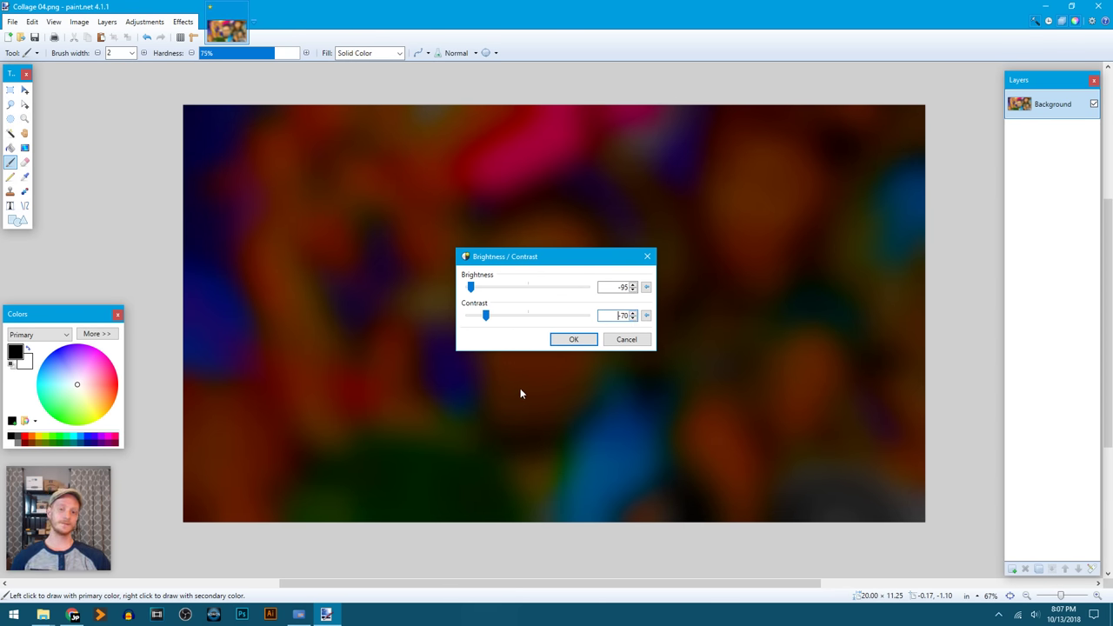
click(633, 292)
click(633, 291)
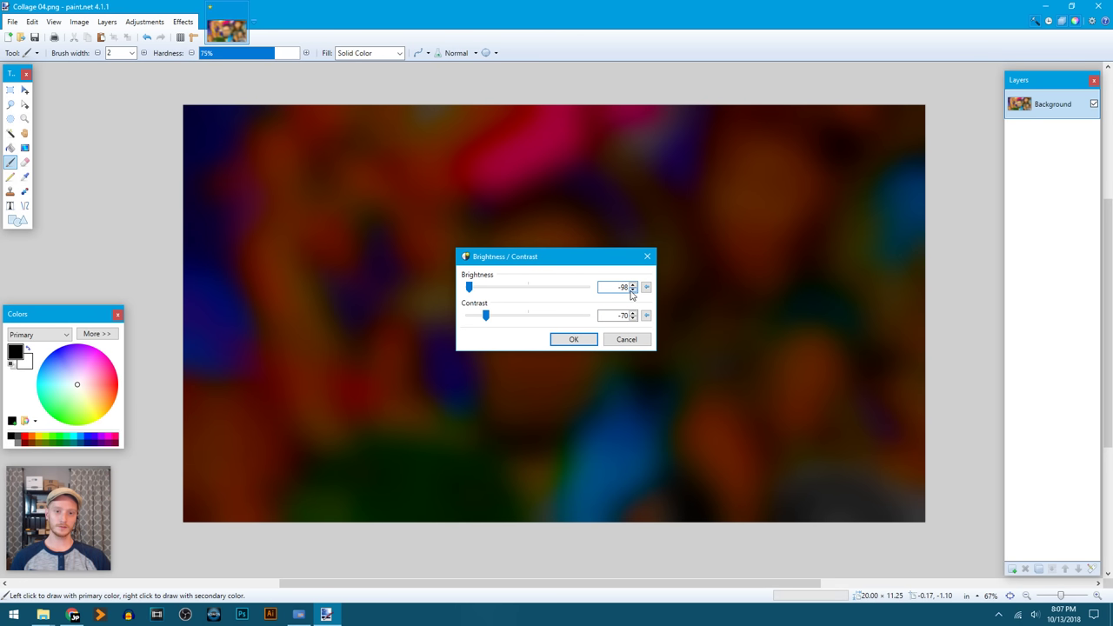
click(633, 291)
click(633, 291)
click(633, 291)
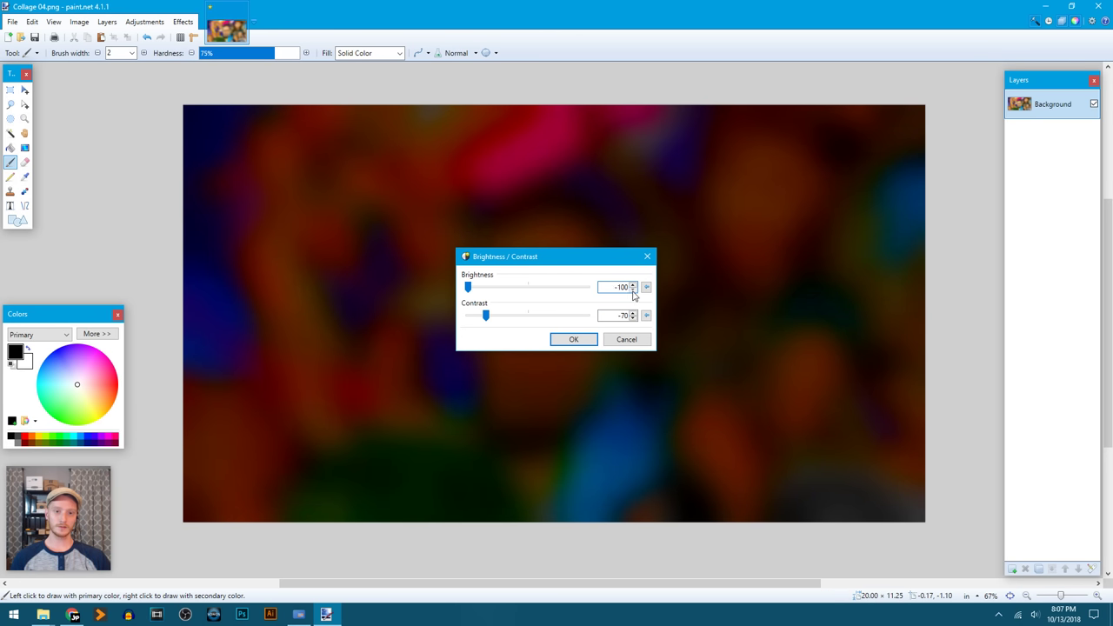
click(633, 319)
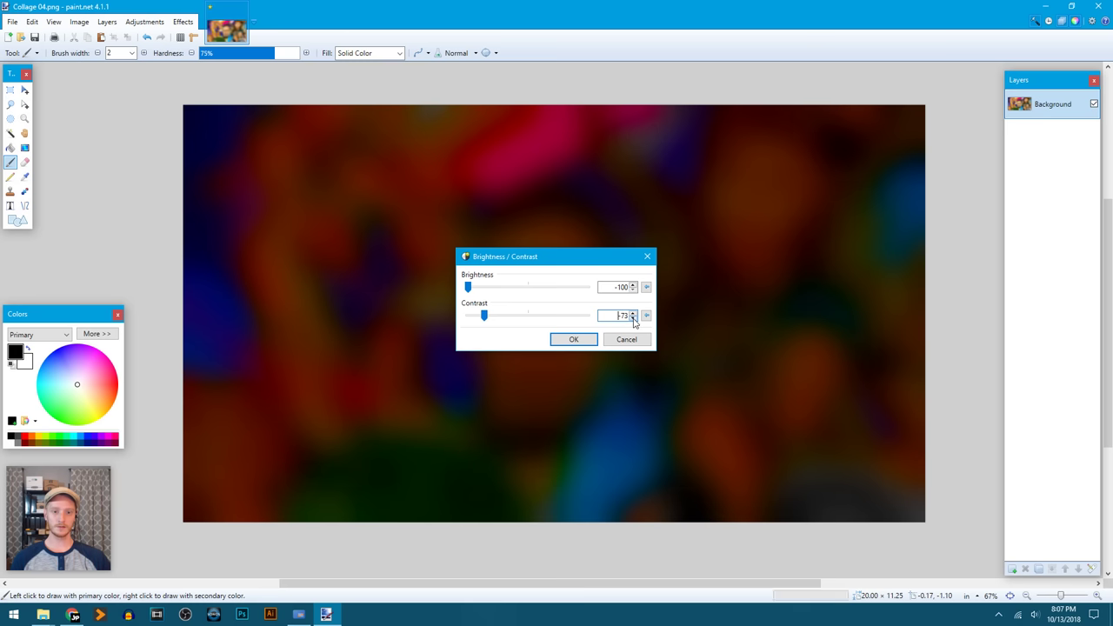
click(633, 318)
click(633, 318)
click(633, 318)
click(633, 318)
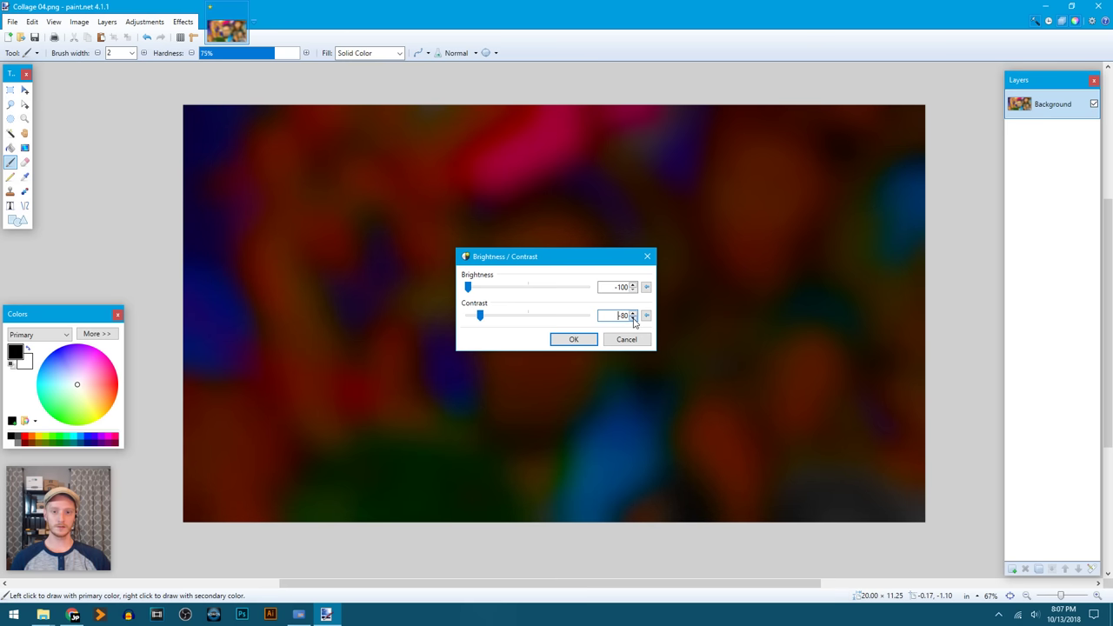
drag(482, 317, 467, 317)
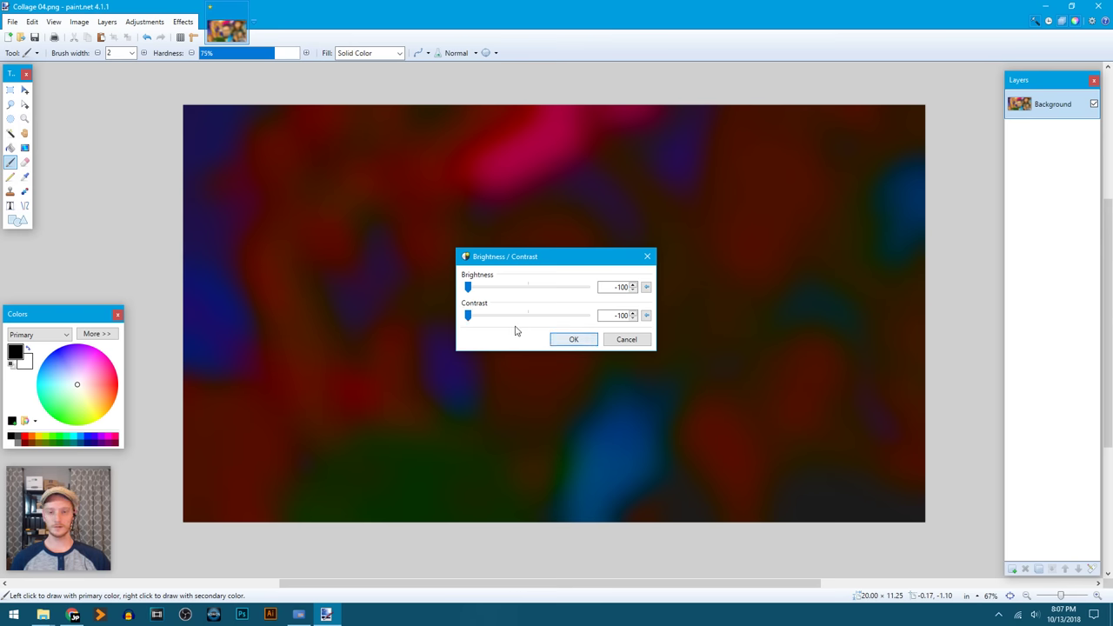
drag(485, 315, 473, 291)
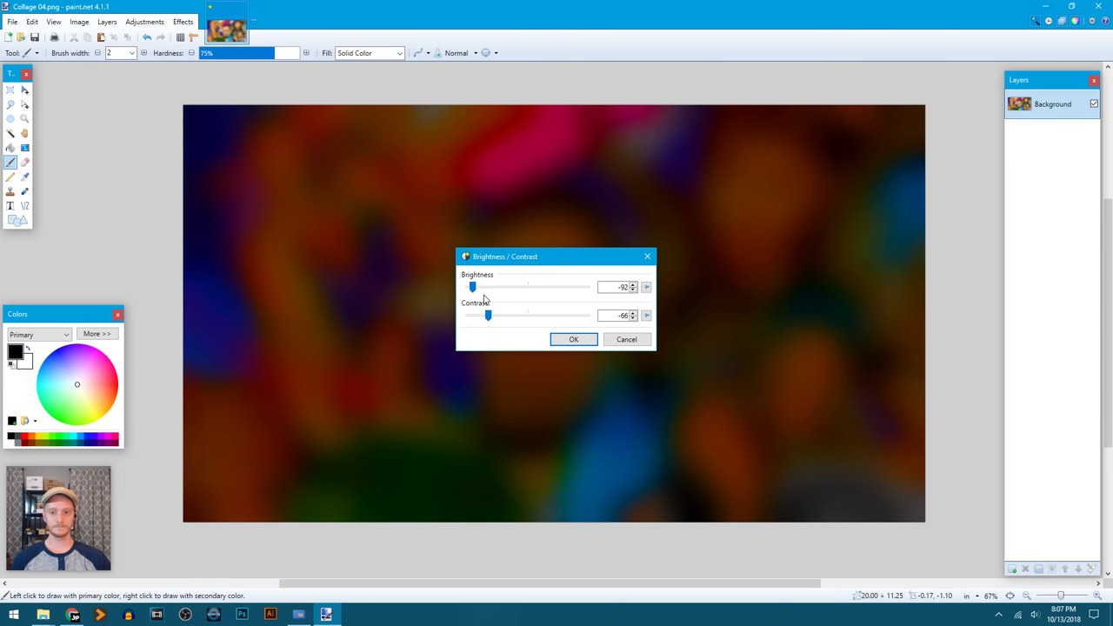
Discard the brightness/contrast changes and undo the earlier blur to restore the sharp collage.
click(620, 341)
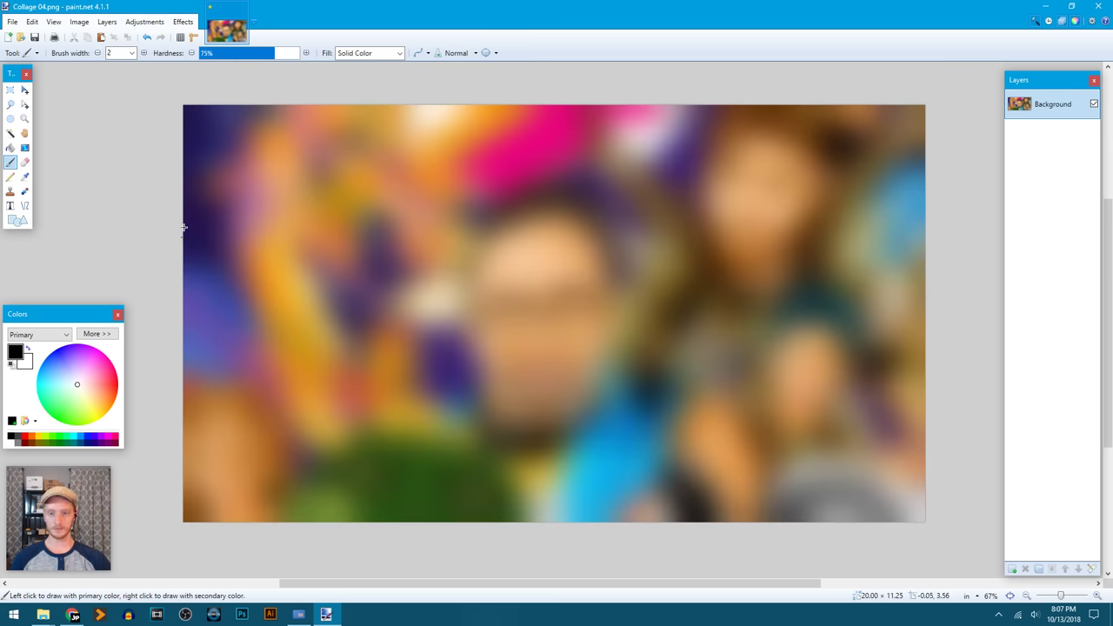
key(ctrl+z)
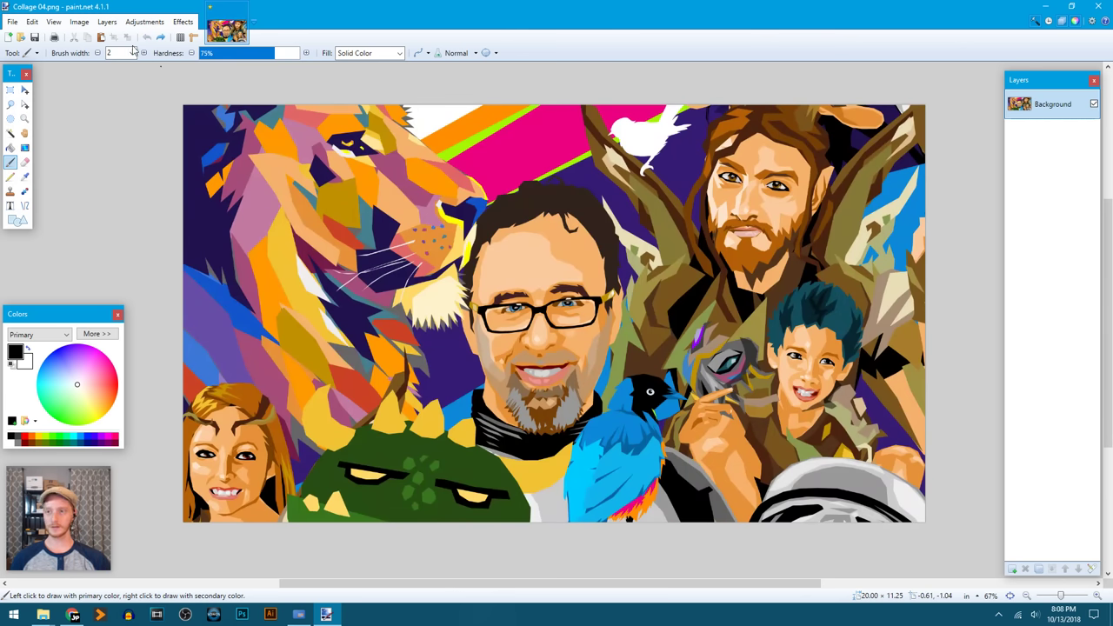
key(ctrl+shift+z)
click(618, 403)
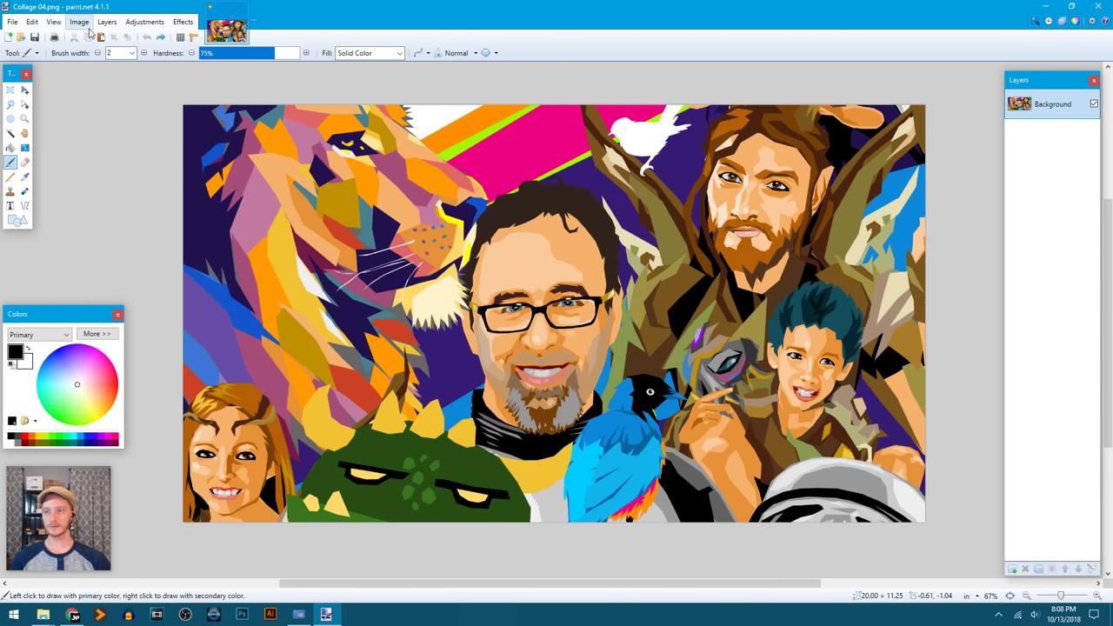
Apply a strong Gaussian Blur to the restored collage.
click(32, 22)
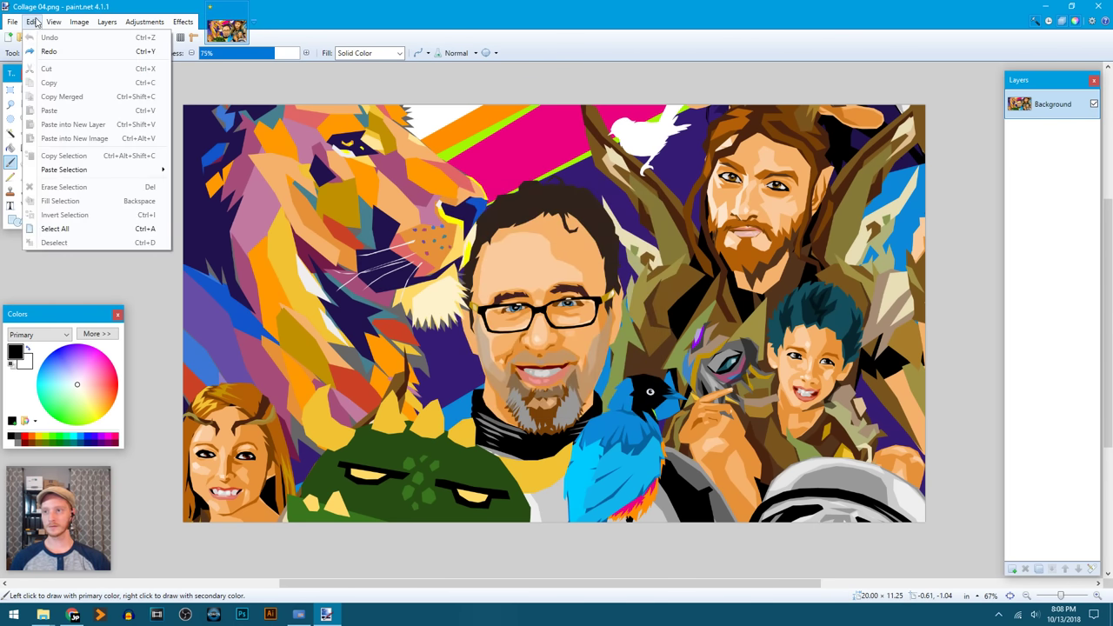
click(182, 22)
mouse_move(247, 87)
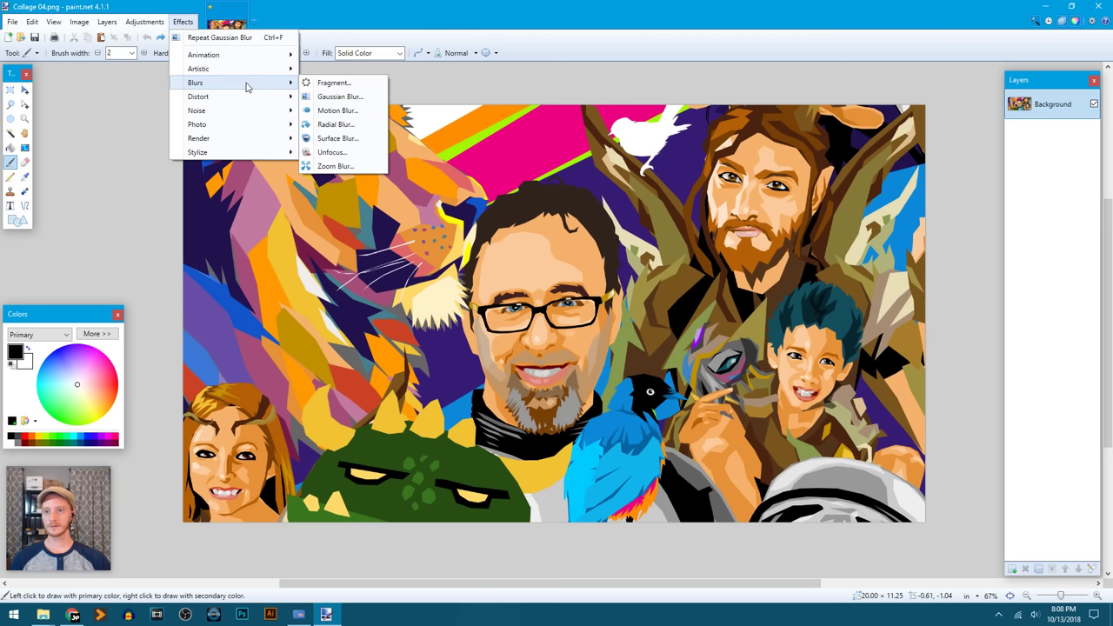
click(350, 98)
click(573, 324)
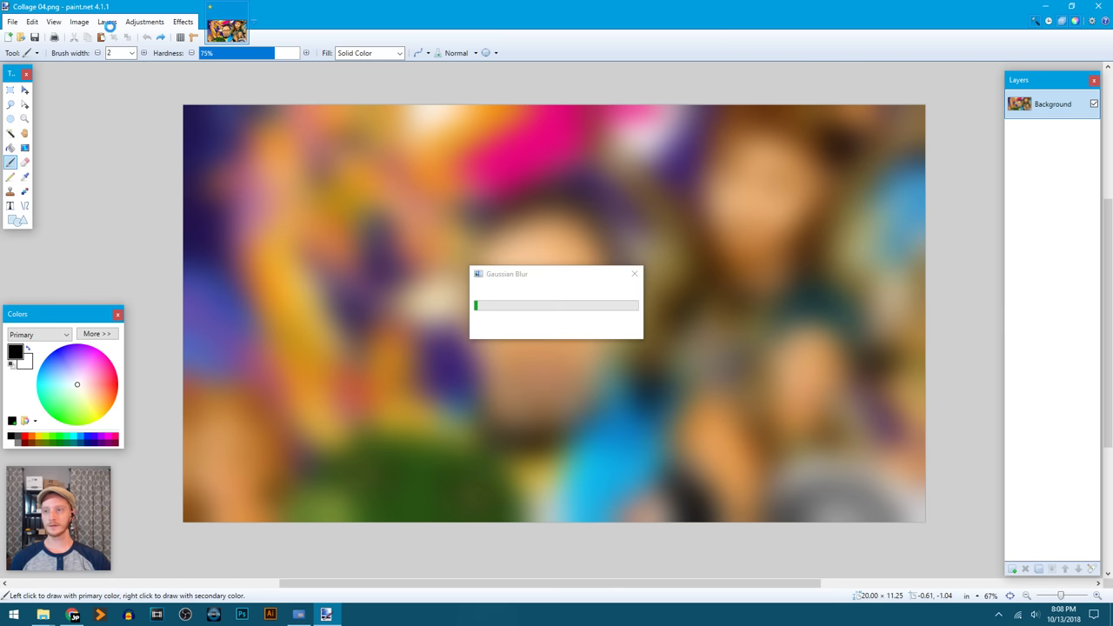
Apply a Levels adjustment with input 17–255, output 0–81 and gamma 0.85 to darken the blurred collage.
click(150, 22)
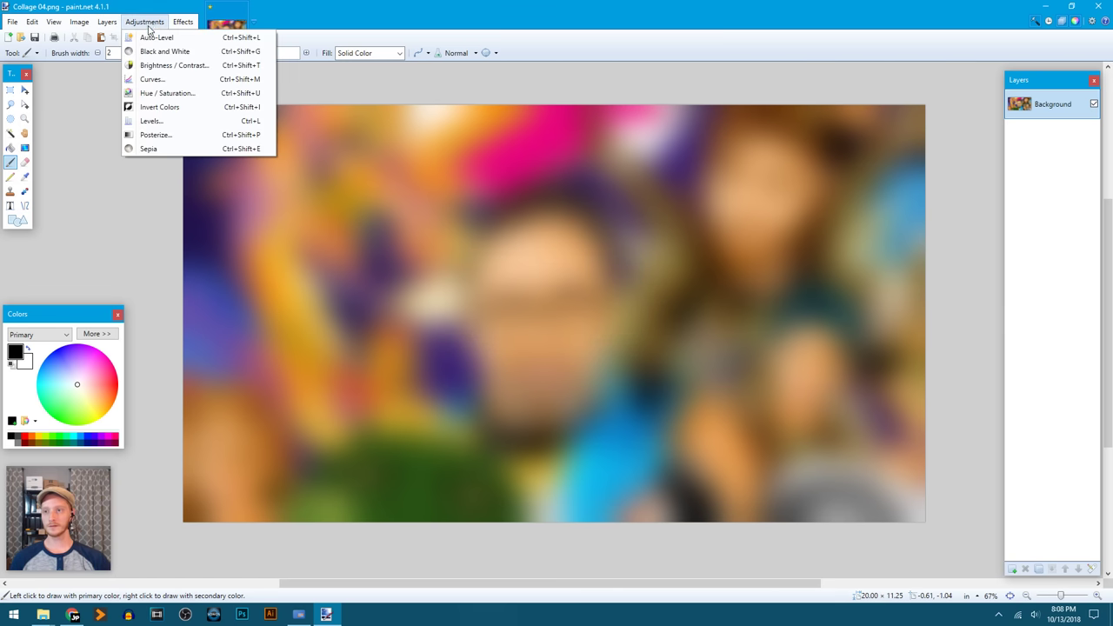
key(Escape)
key(ctrl+l)
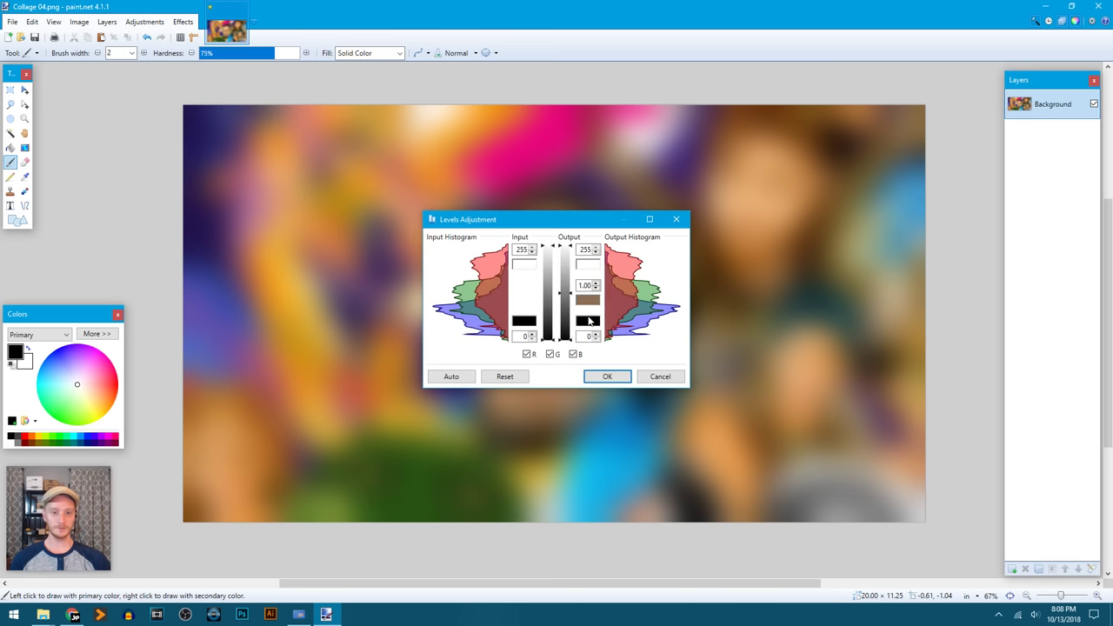
drag(538, 224, 656, 225)
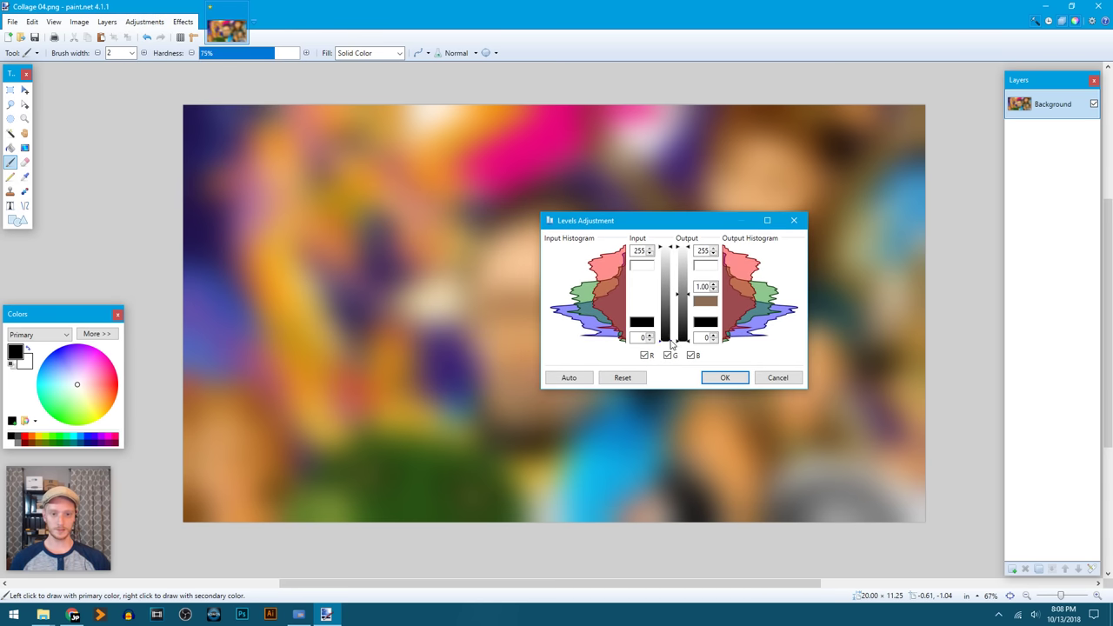
drag(671, 345, 671, 339)
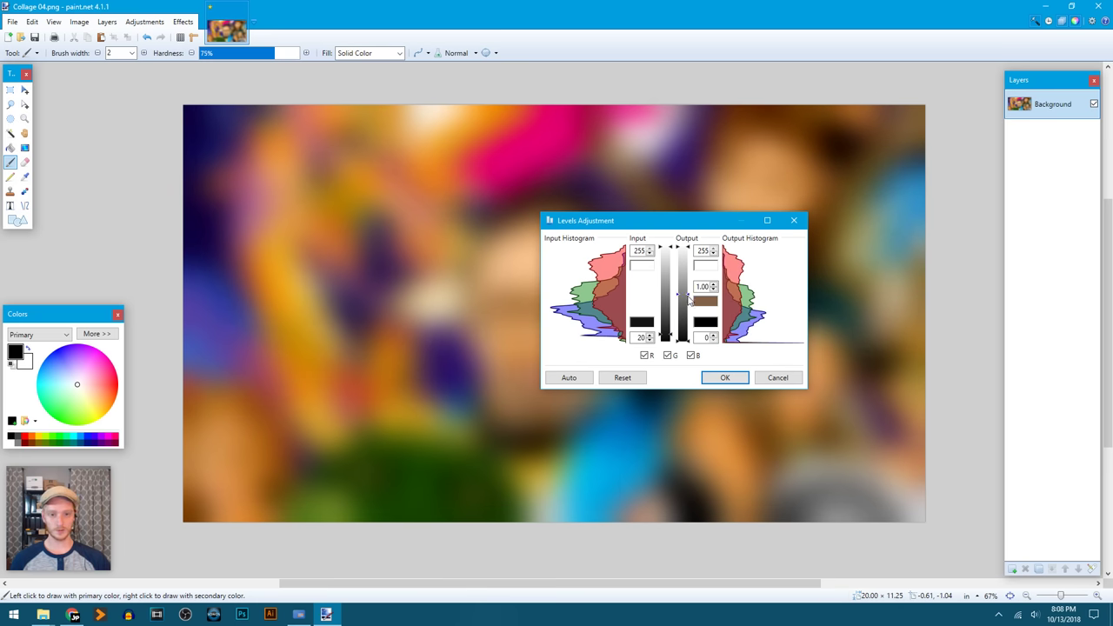
mouse_move(689, 298)
mouse_down()
mouse_move(687, 315)
mouse_move(686, 303)
mouse_up()
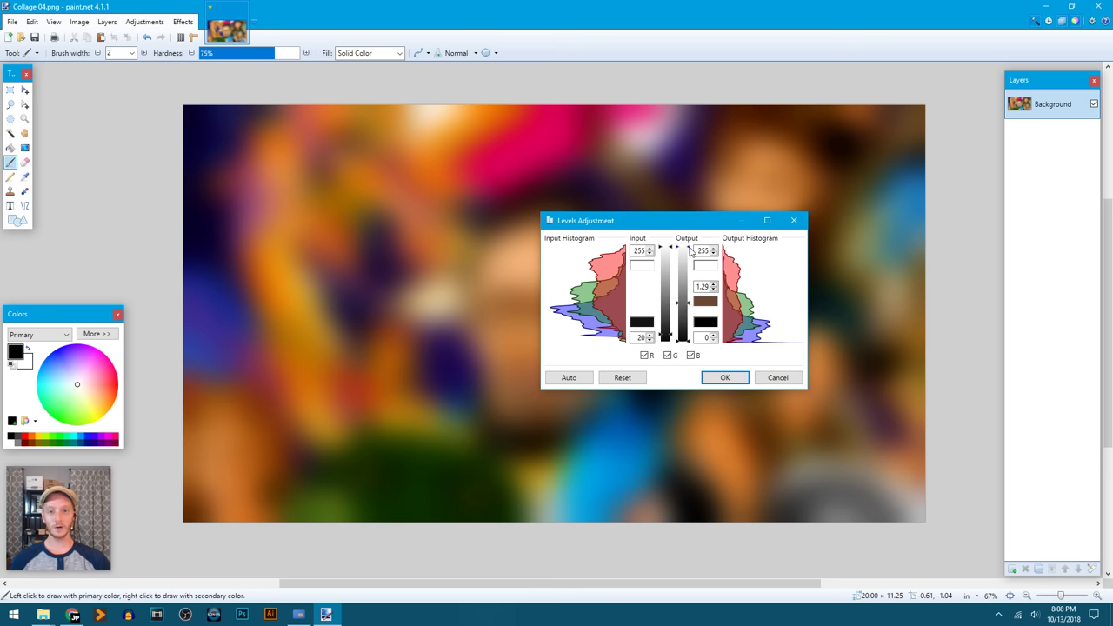
drag(691, 250, 687, 328)
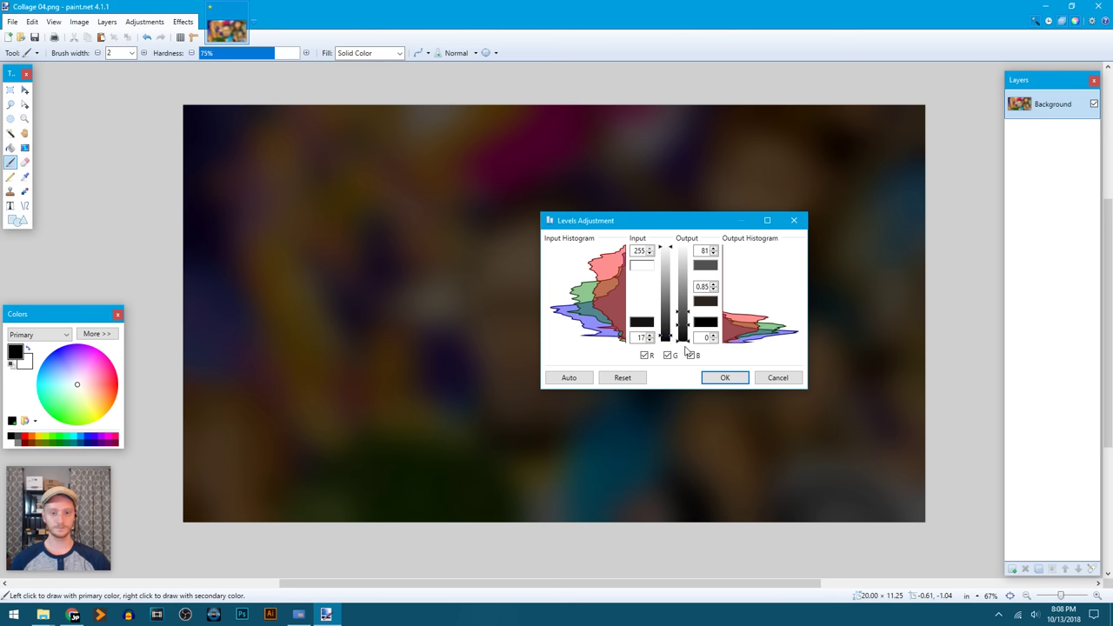
click(738, 379)
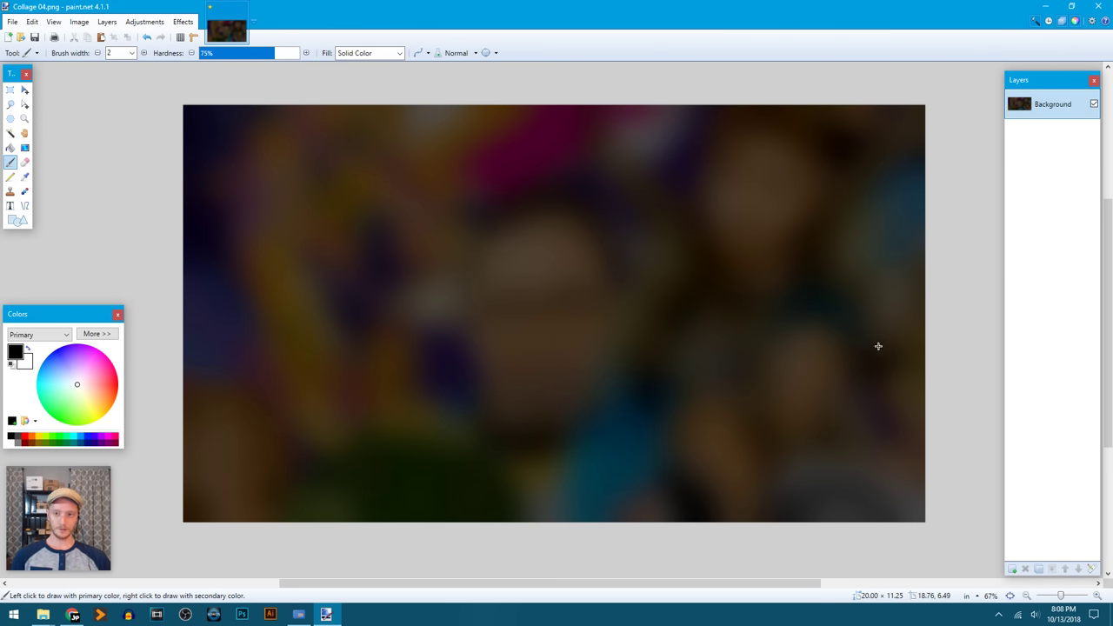
Save the image as 'Collage 04 Dark Blur' with JPEG as the file type.
key(ctrl+shift+s)
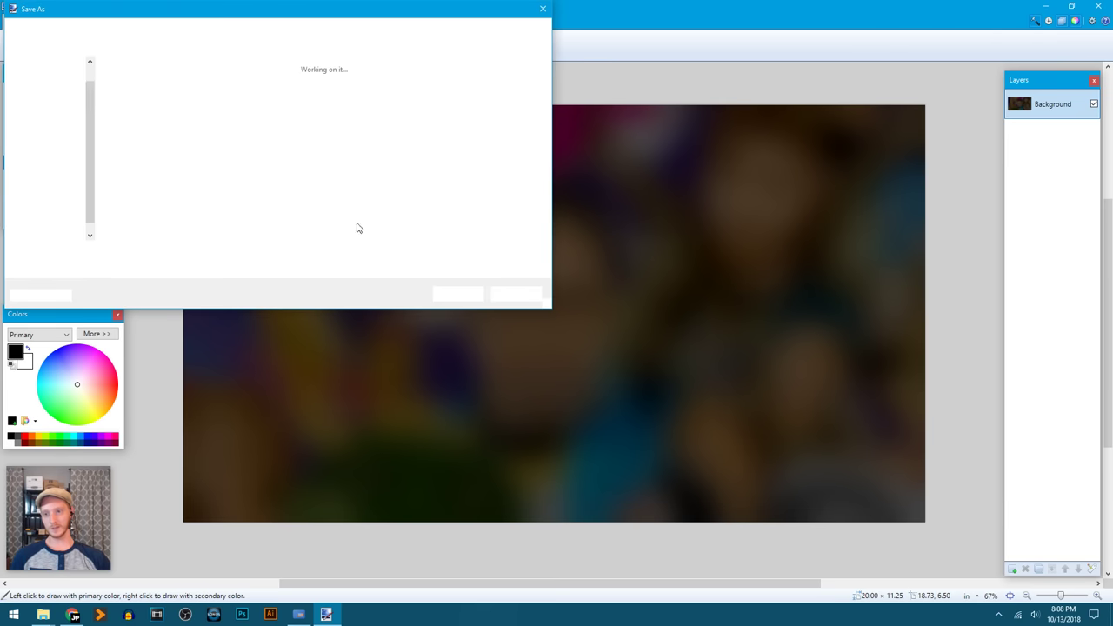
drag(283, 12, 602, 160)
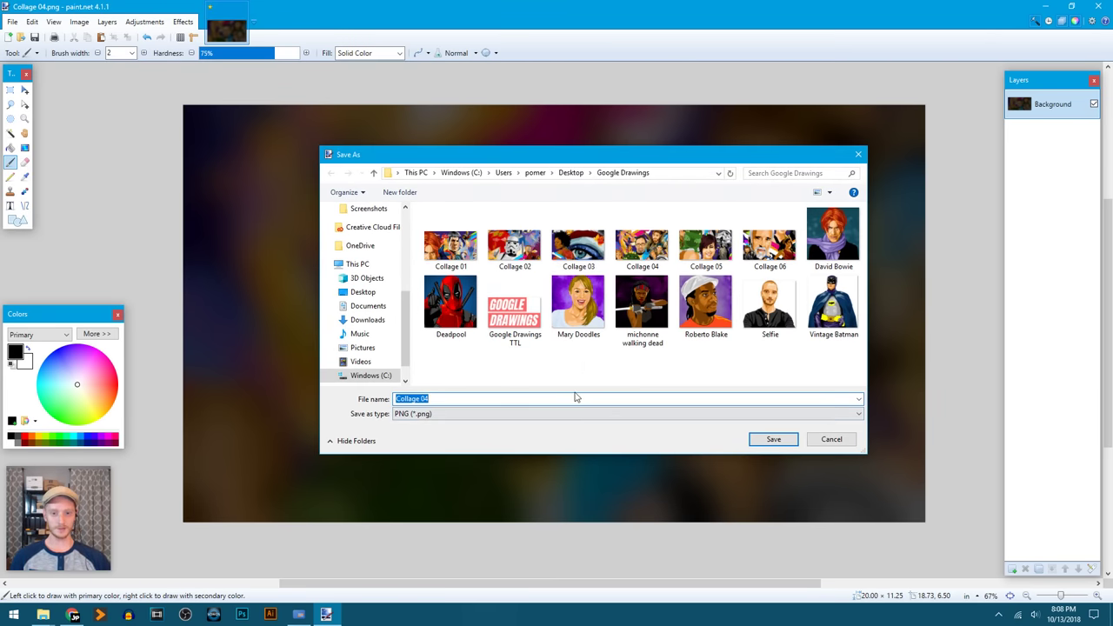
click(462, 397)
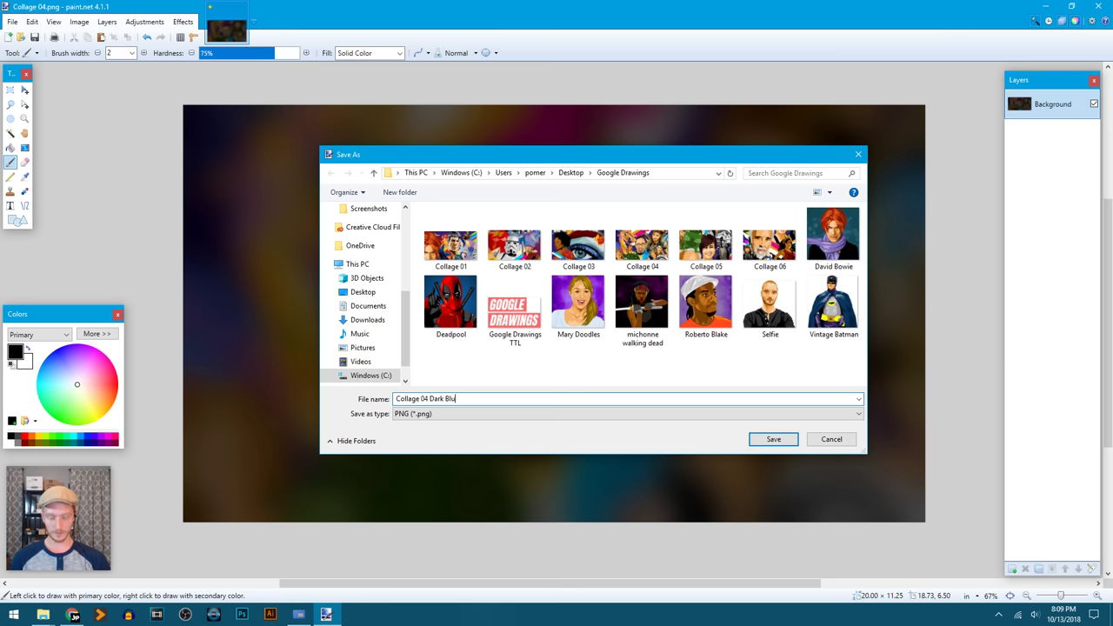
click(484, 416)
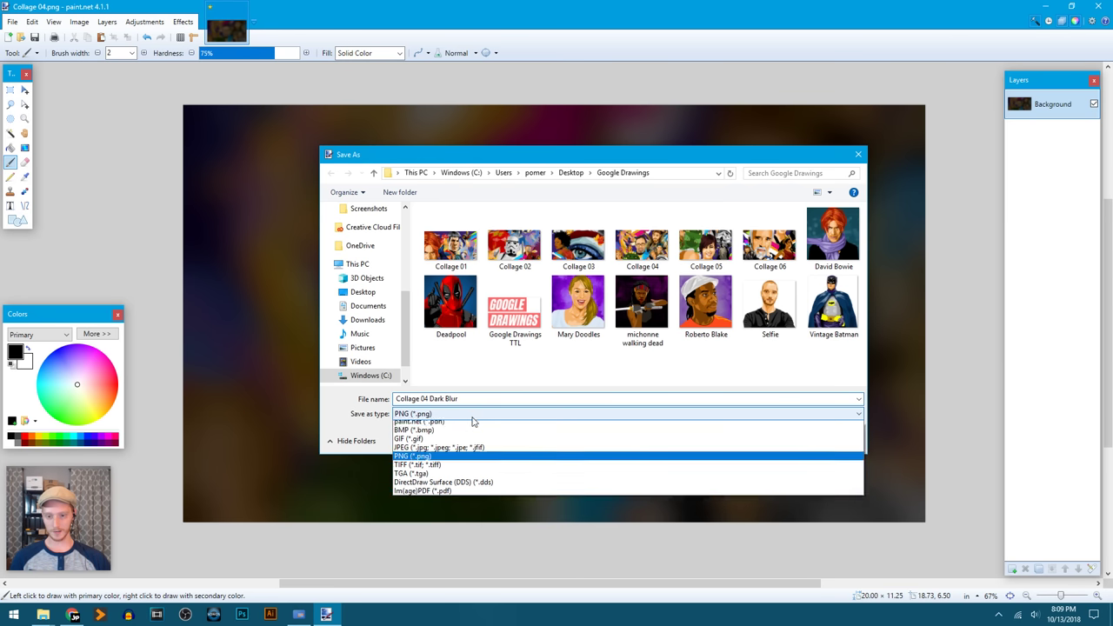
click(423, 452)
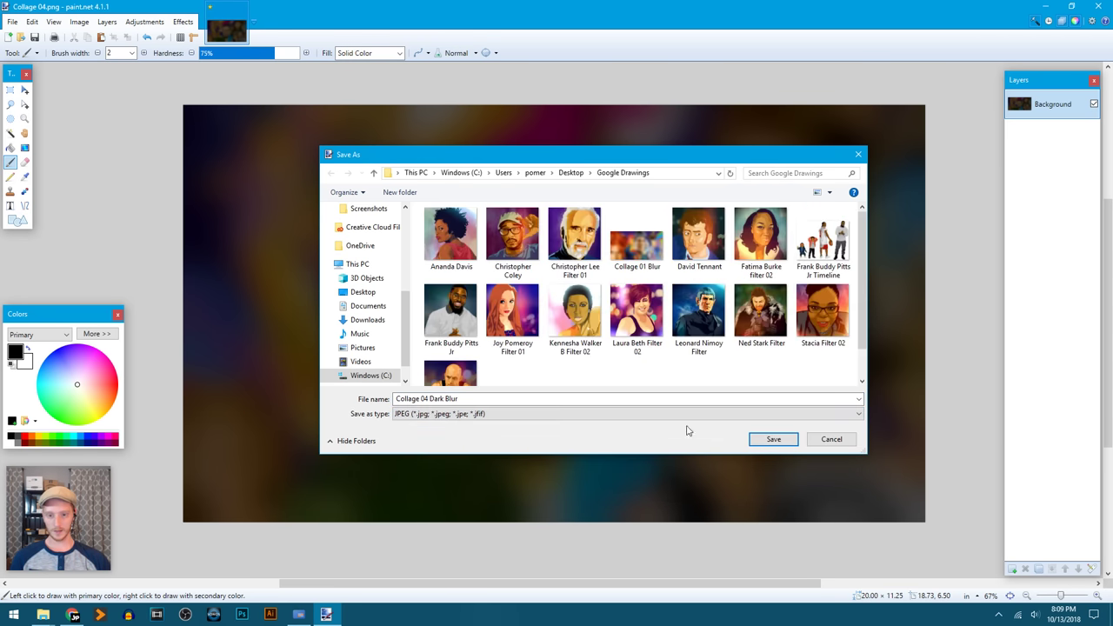
click(774, 440)
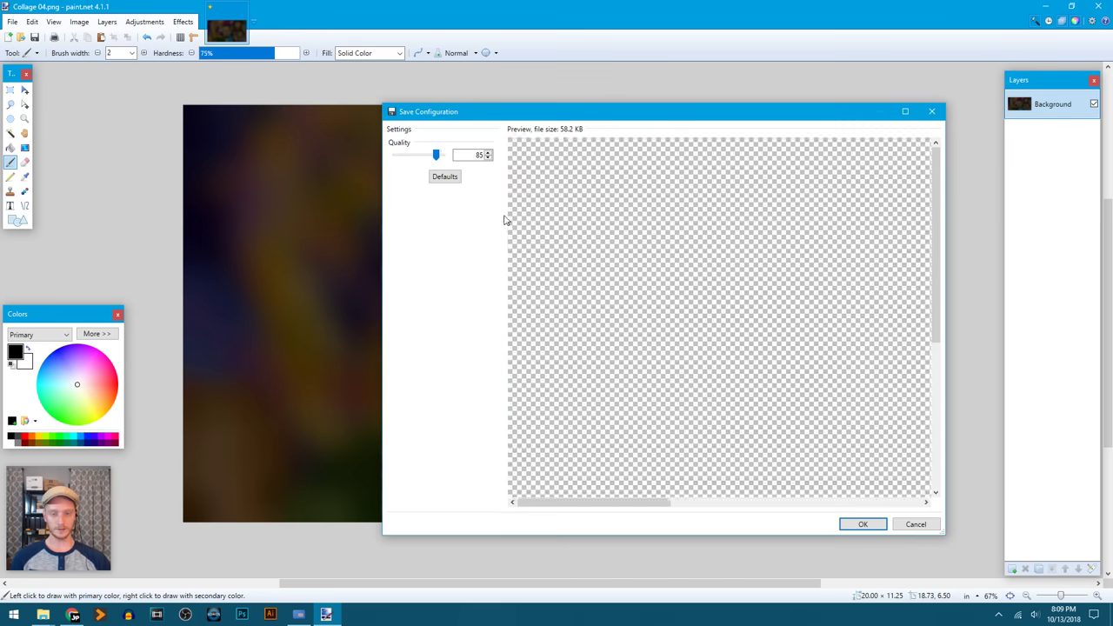
Change the JPEG quality from 85 to 80 and confirm.
drag(471, 154, 494, 151)
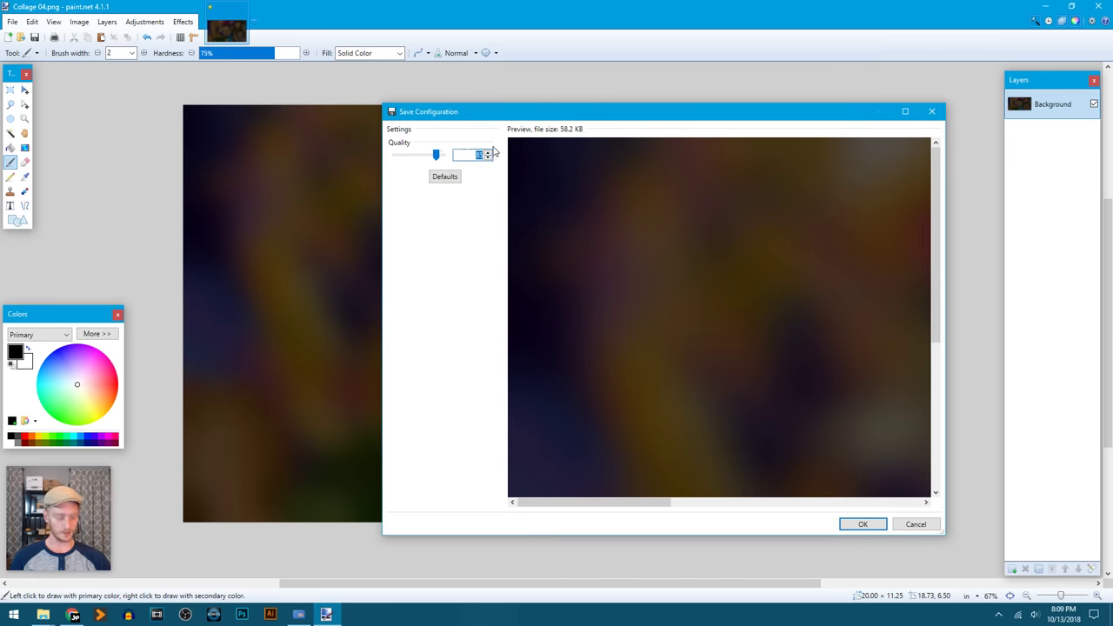
text(80)
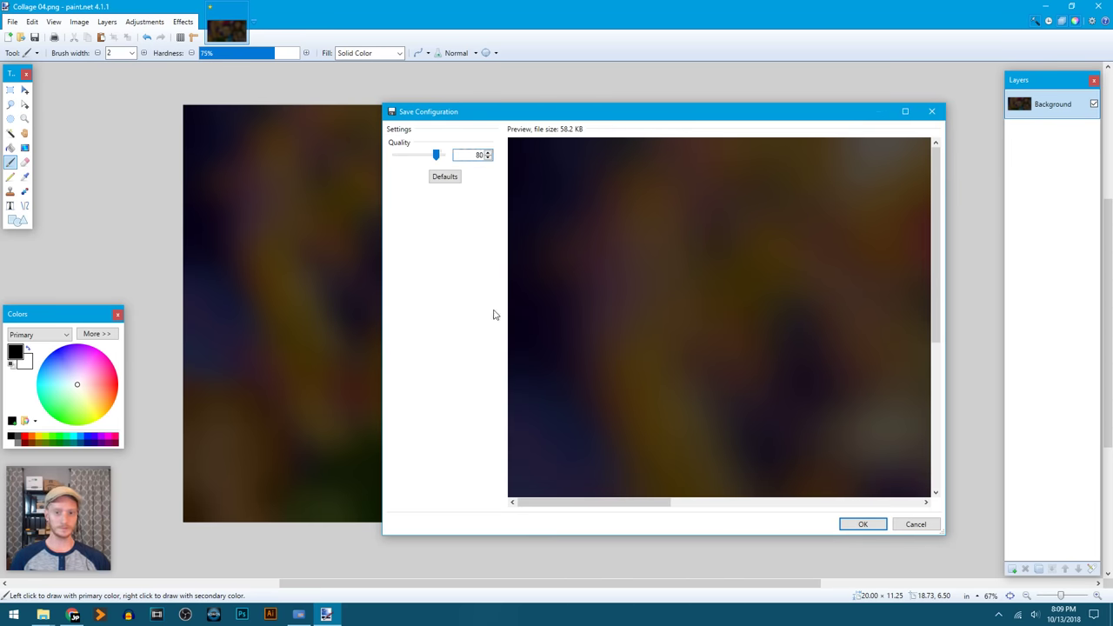
click(488, 152)
click(489, 157)
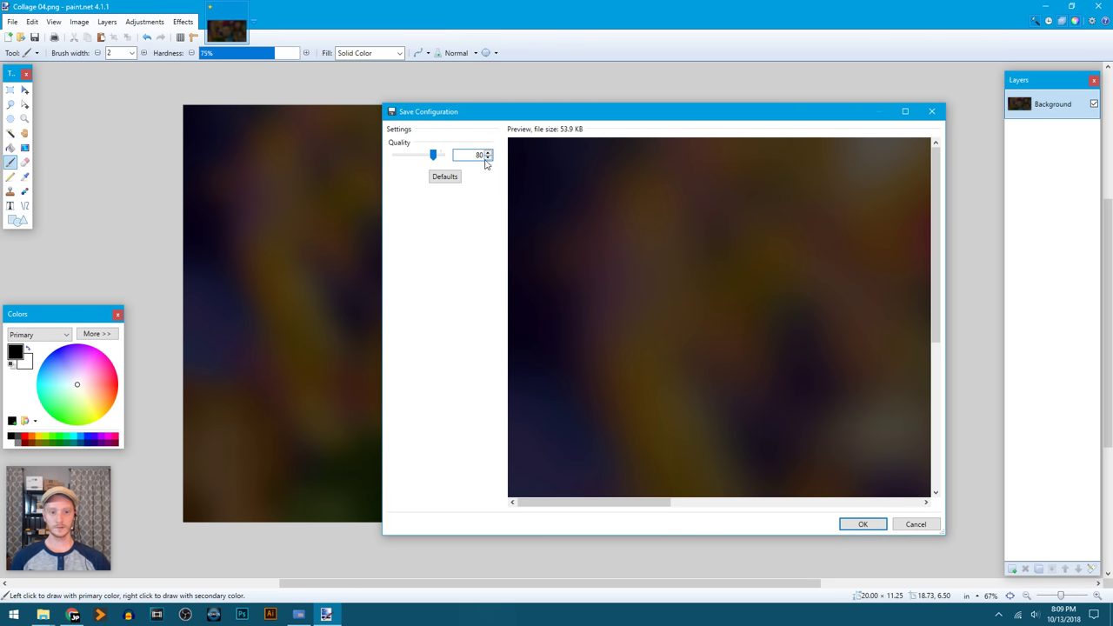
click(880, 524)
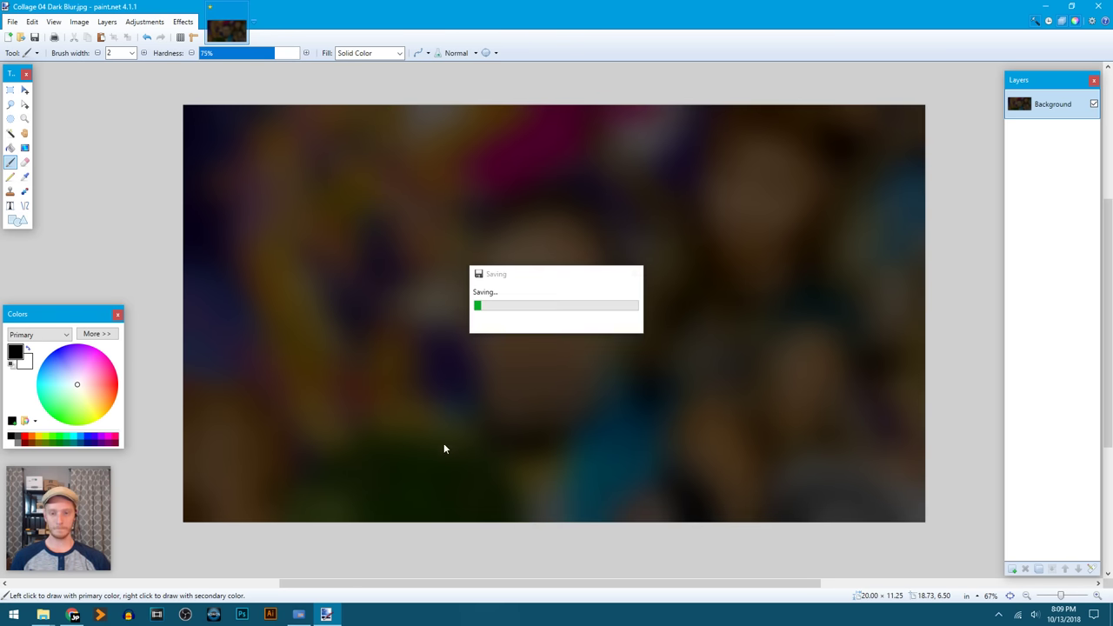
Back in the Sites editor, upload Collage 04 Dark Blur as the About the Artist image background.
click(73, 614)
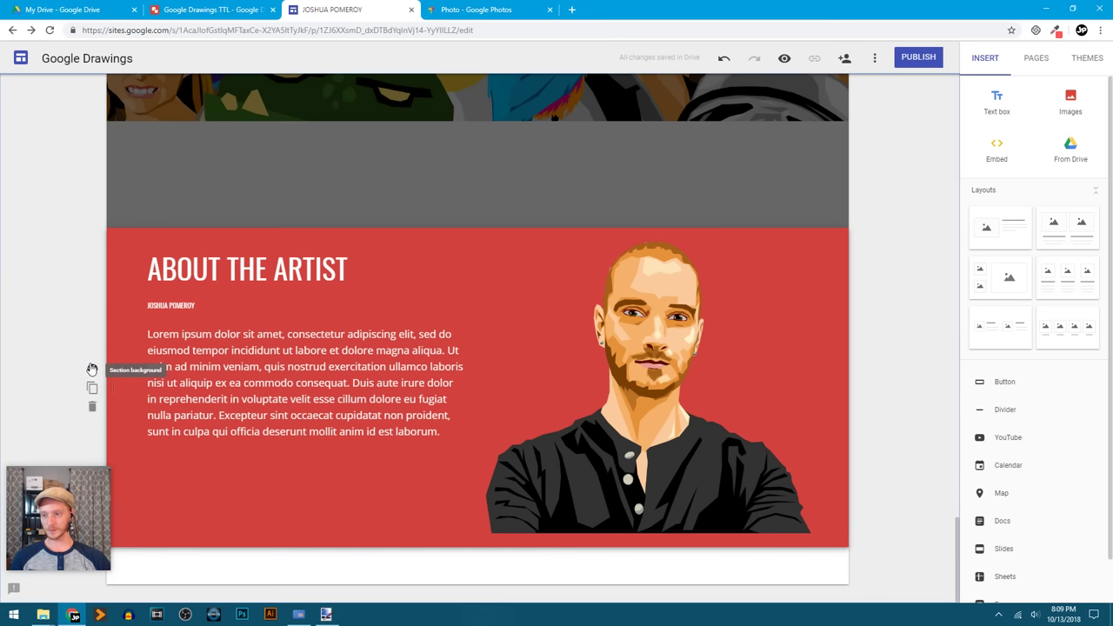
click(92, 368)
click(197, 442)
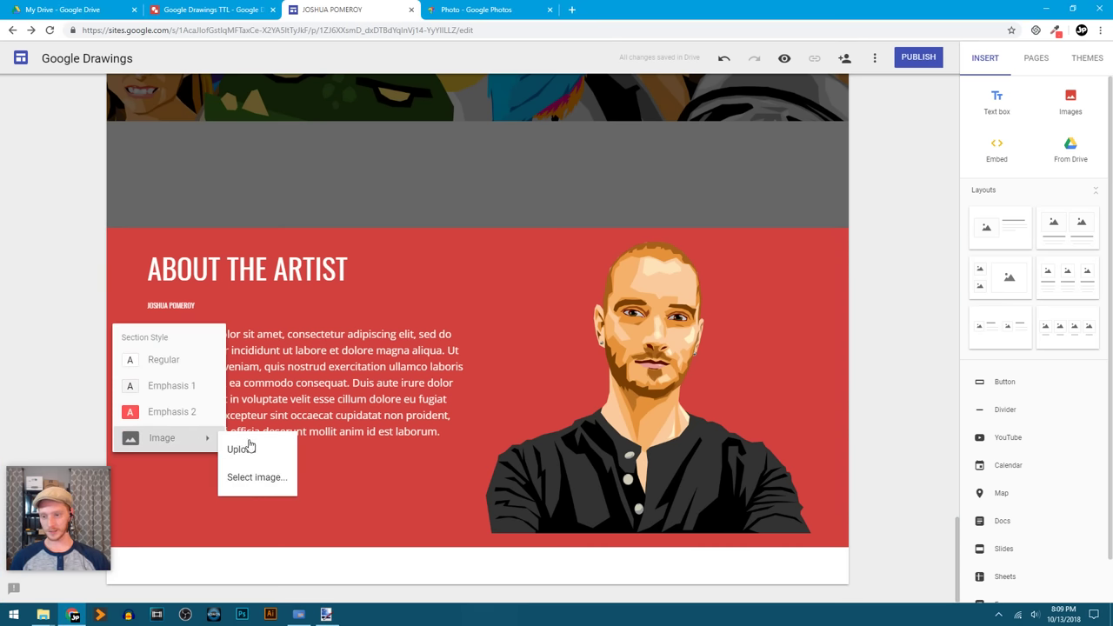
click(252, 450)
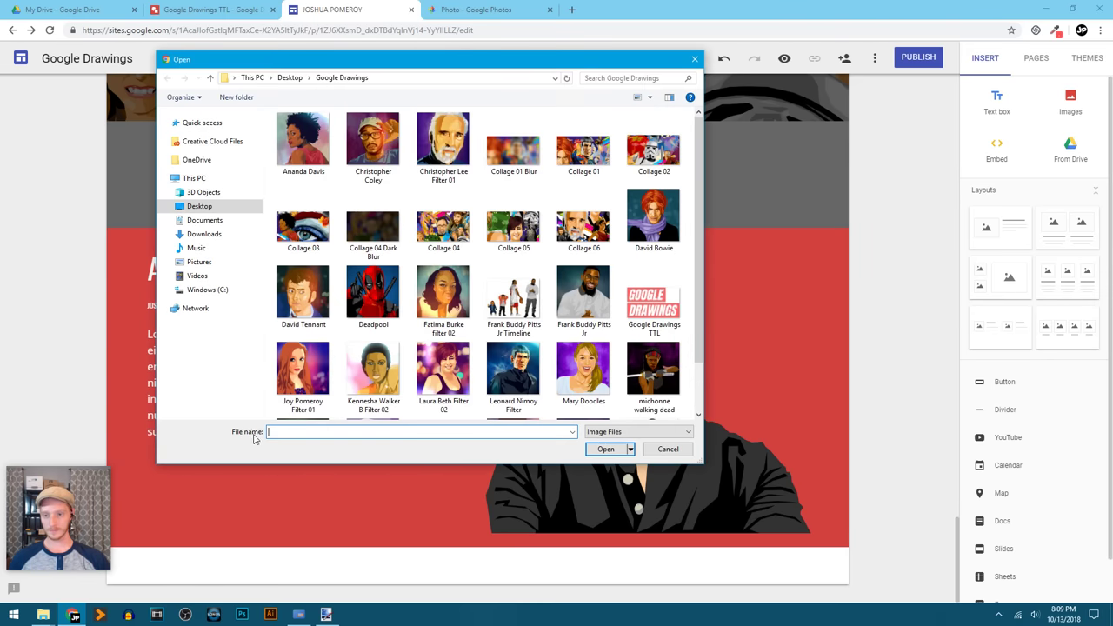
click(375, 233)
double_click(376, 234)
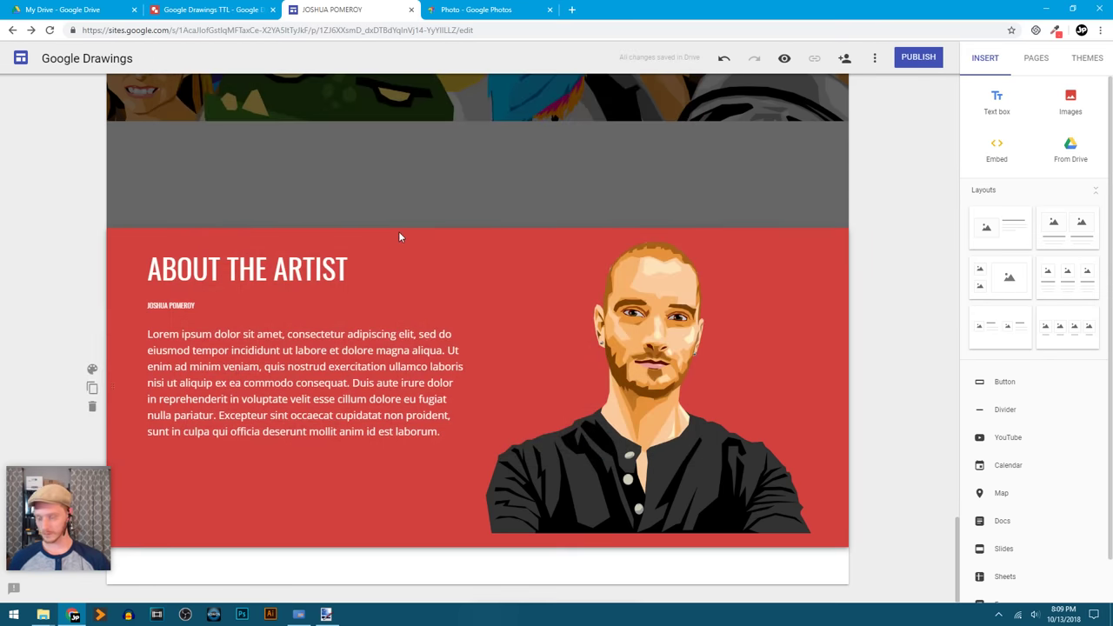
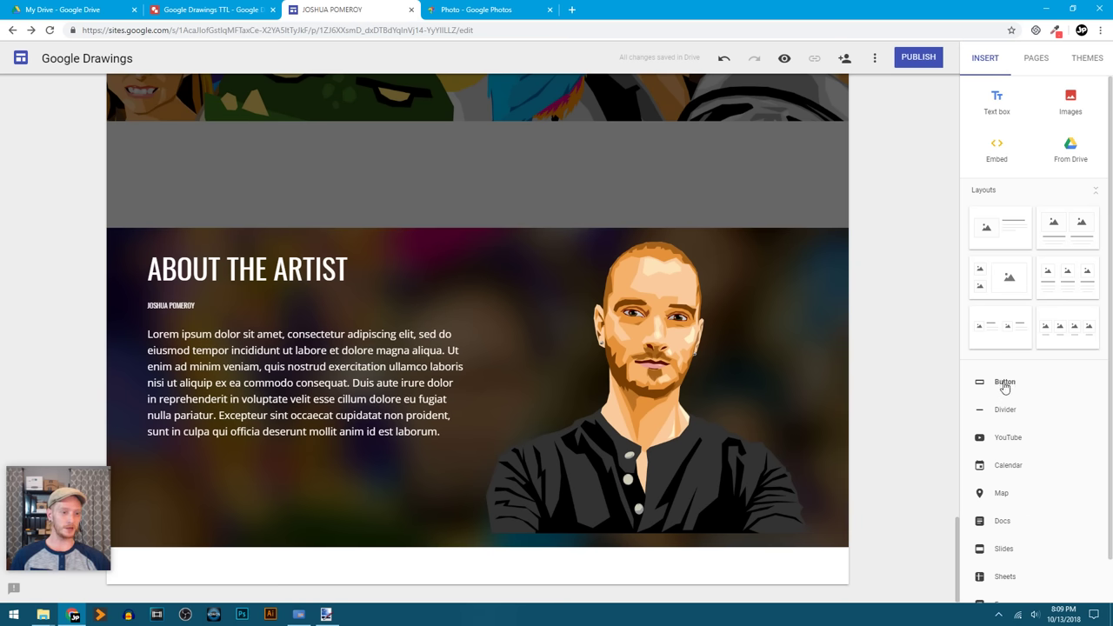
Insert a button named 'VISIT MY SITE' that links to the artist's own website.
click(1002, 387)
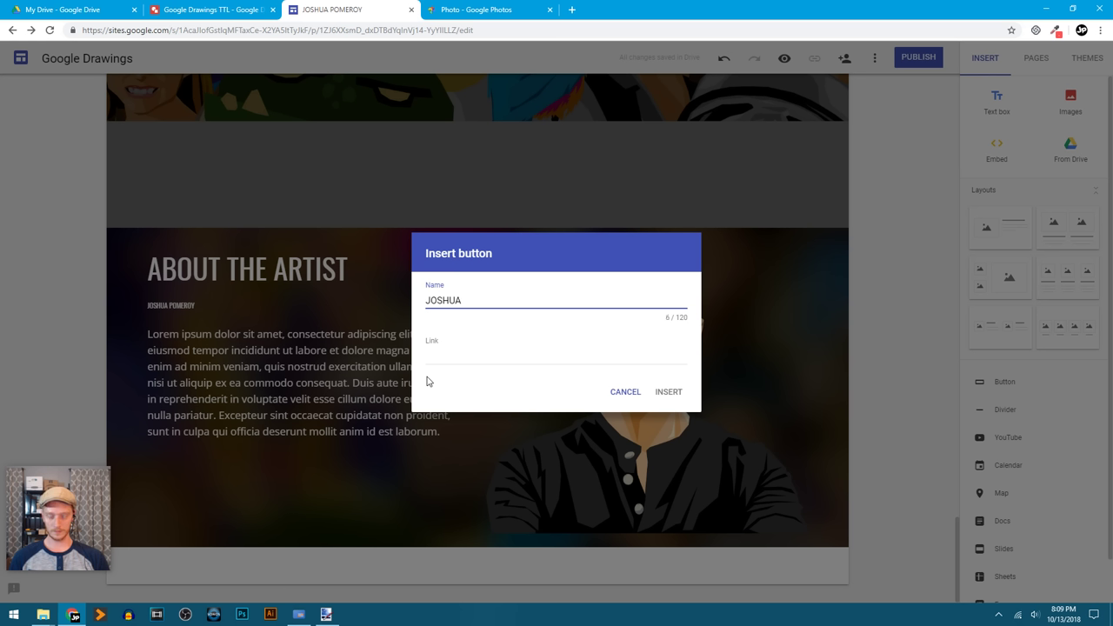
key(ctrl+a)
text(V)
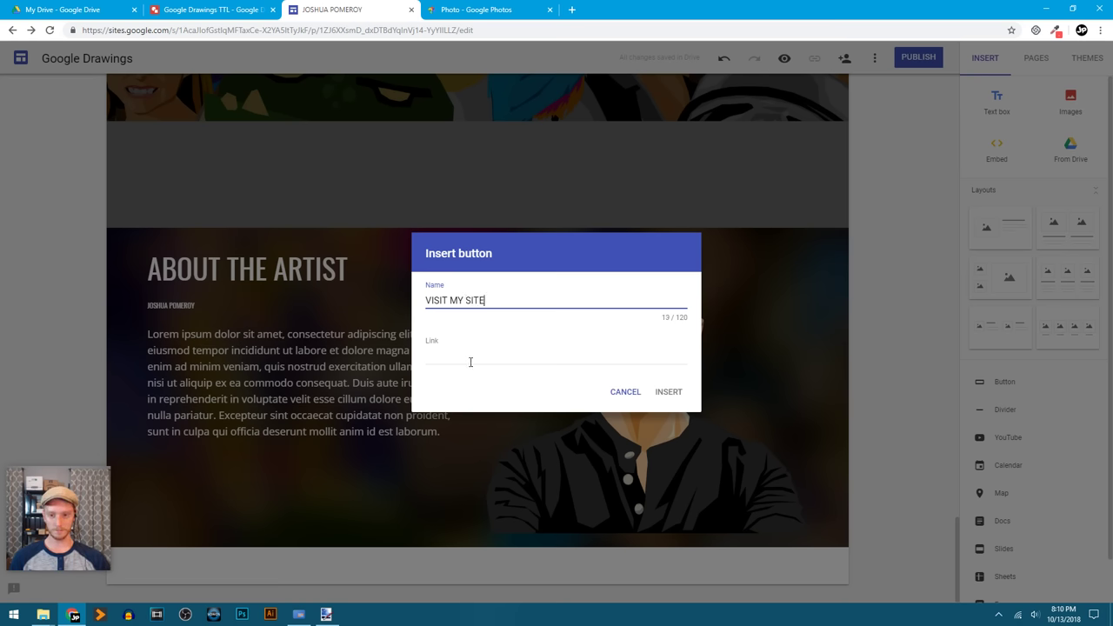
text(ISIT MY SITE)
click(471, 362)
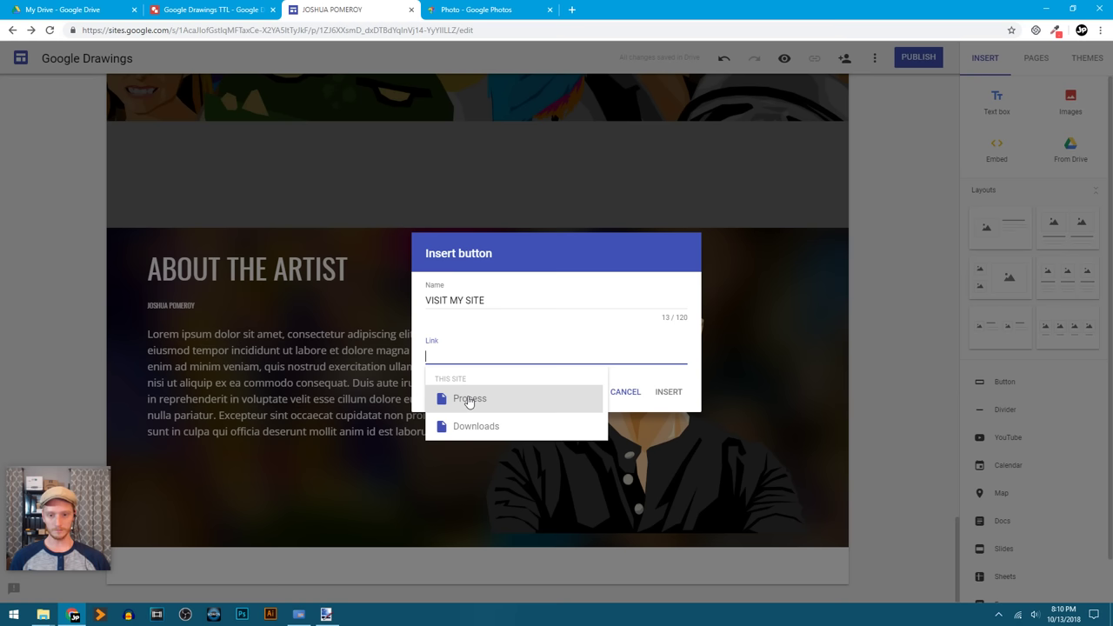
text(joshuapomeroy)
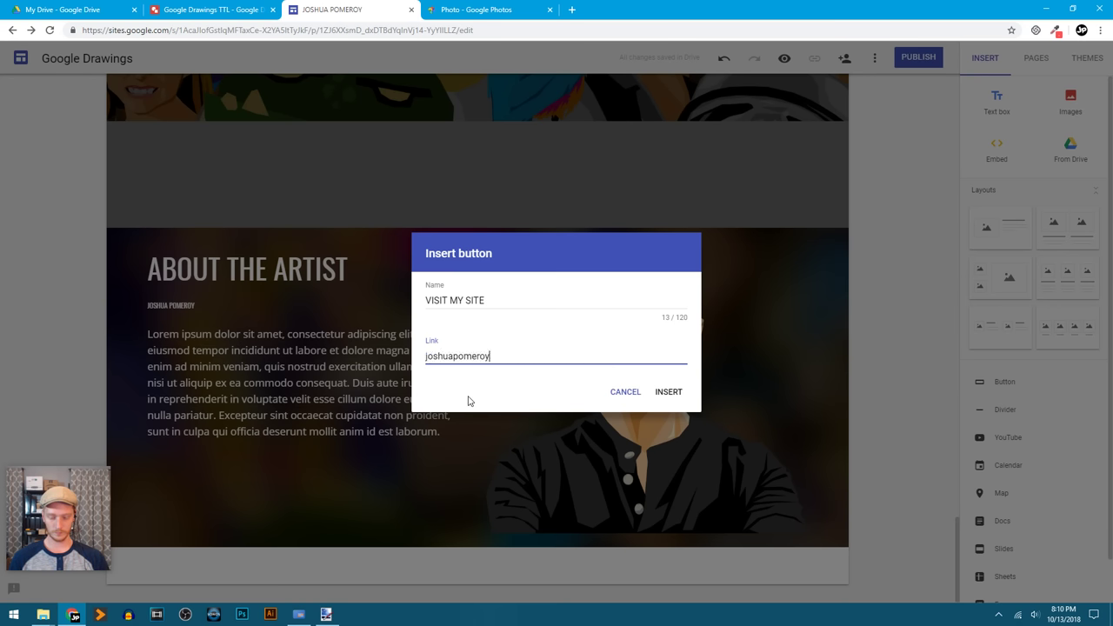
text(.com)
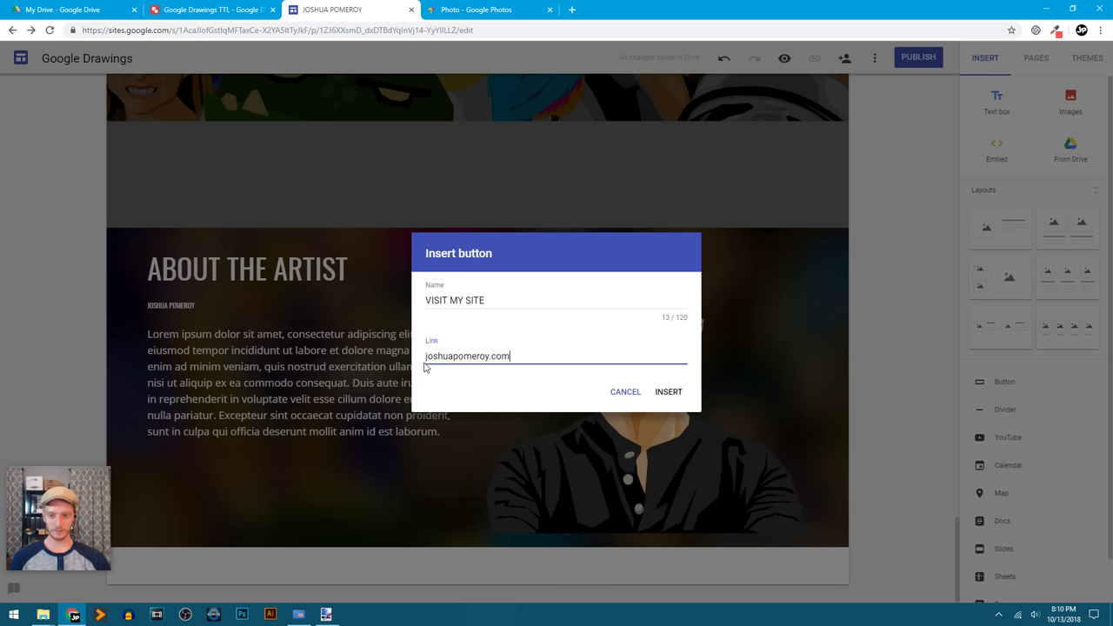
click(668, 393)
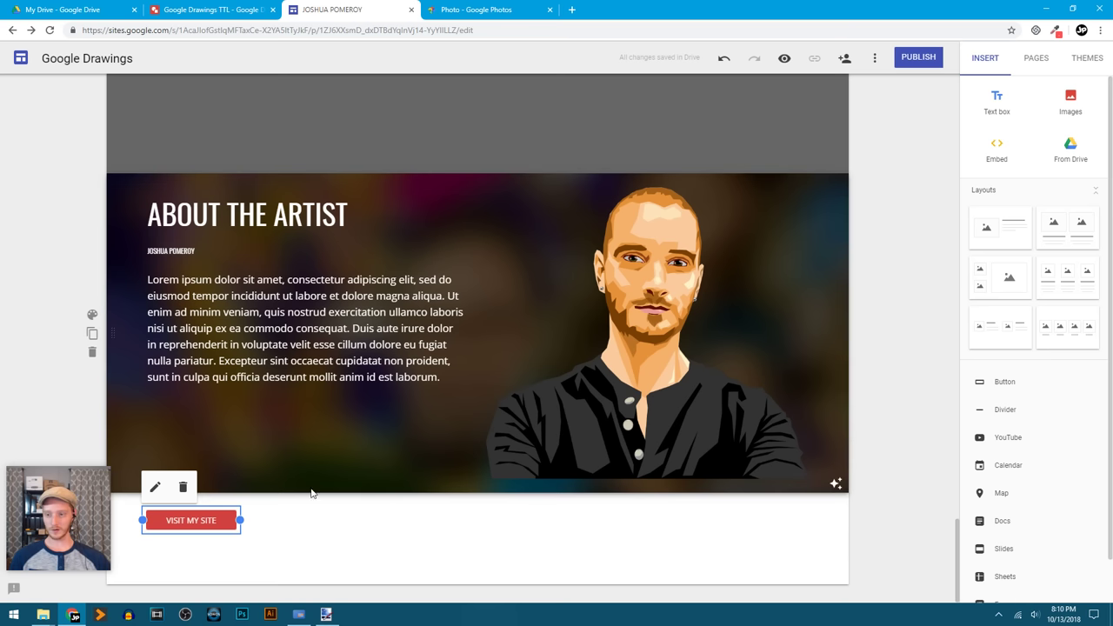
Drag the VISIT MY SITE button under the About the Artist paragraph, leaving a blank line above it.
drag(218, 520, 261, 407)
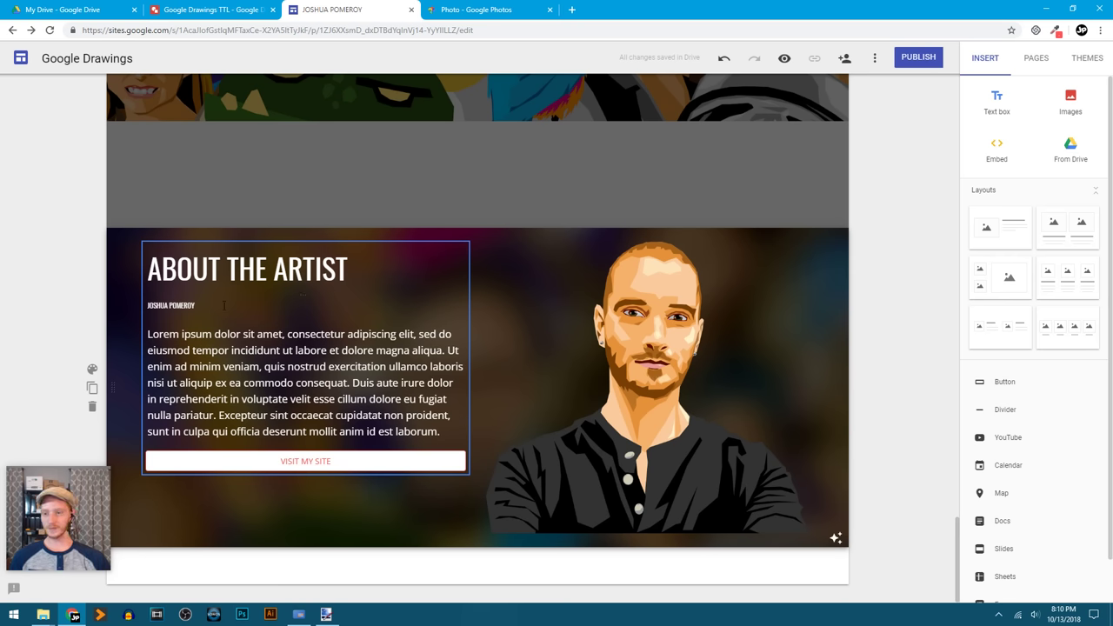
click(447, 431)
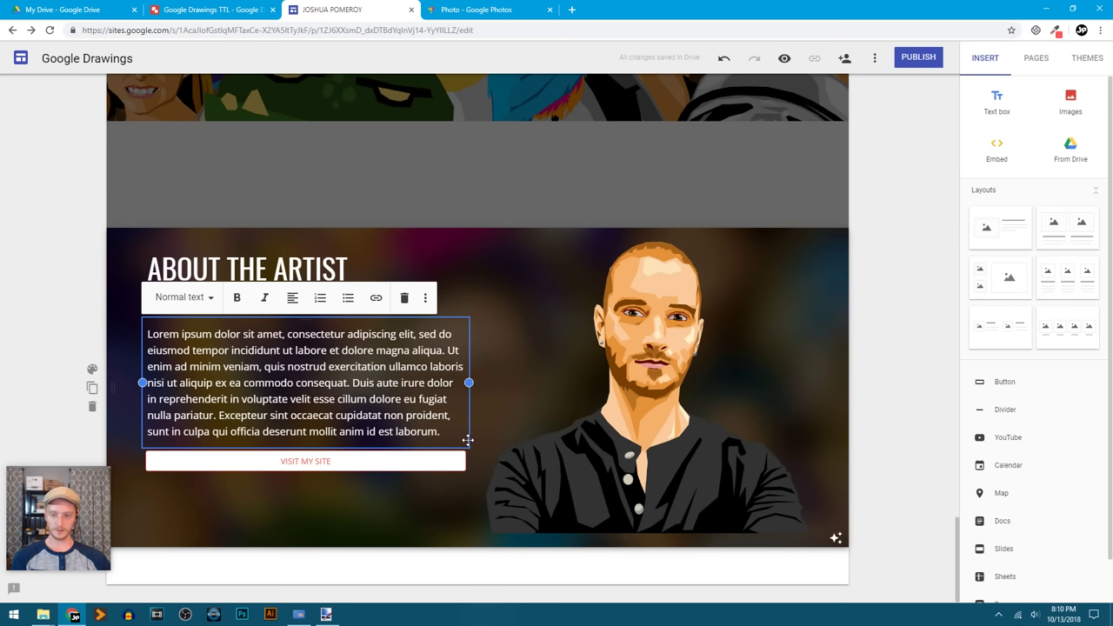
key(Return)
key(Return)
key(Return)
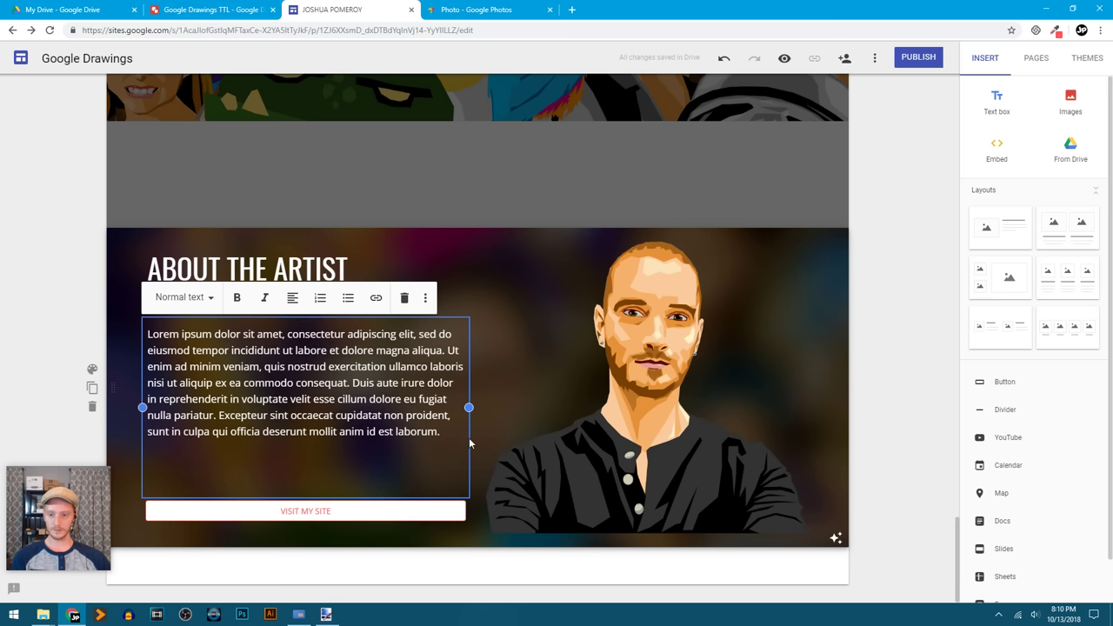
key(BackSpace)
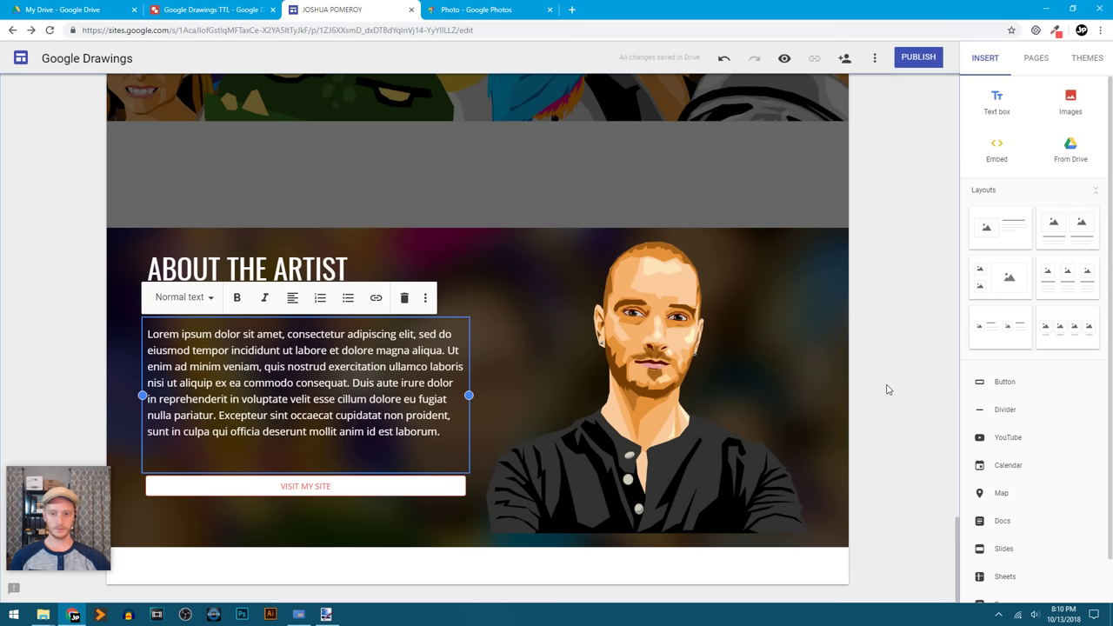
click(887, 389)
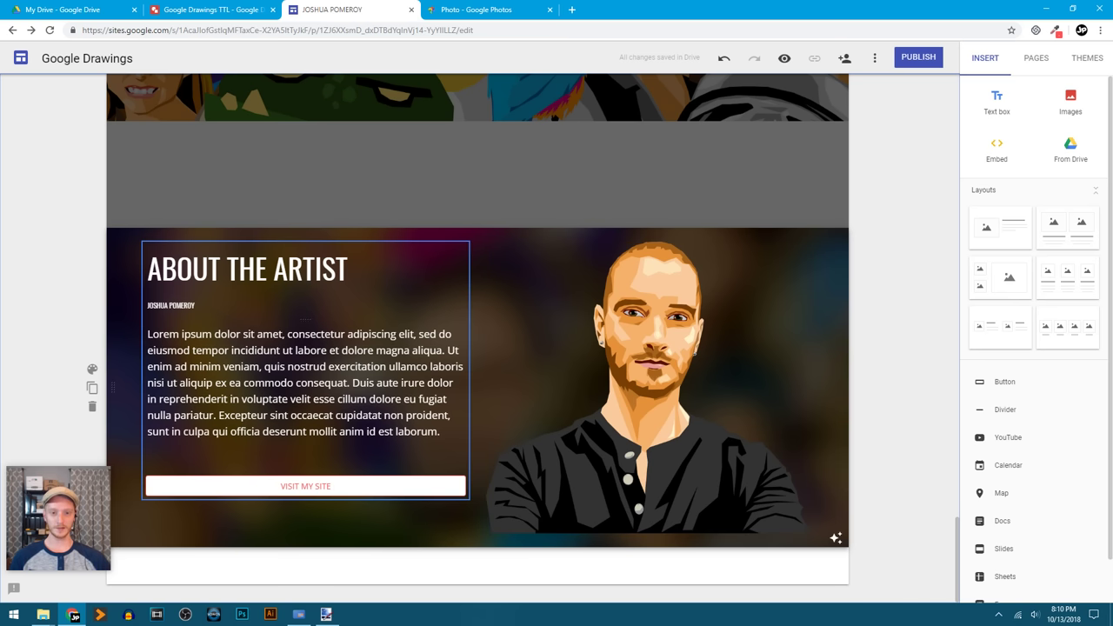
click(784, 59)
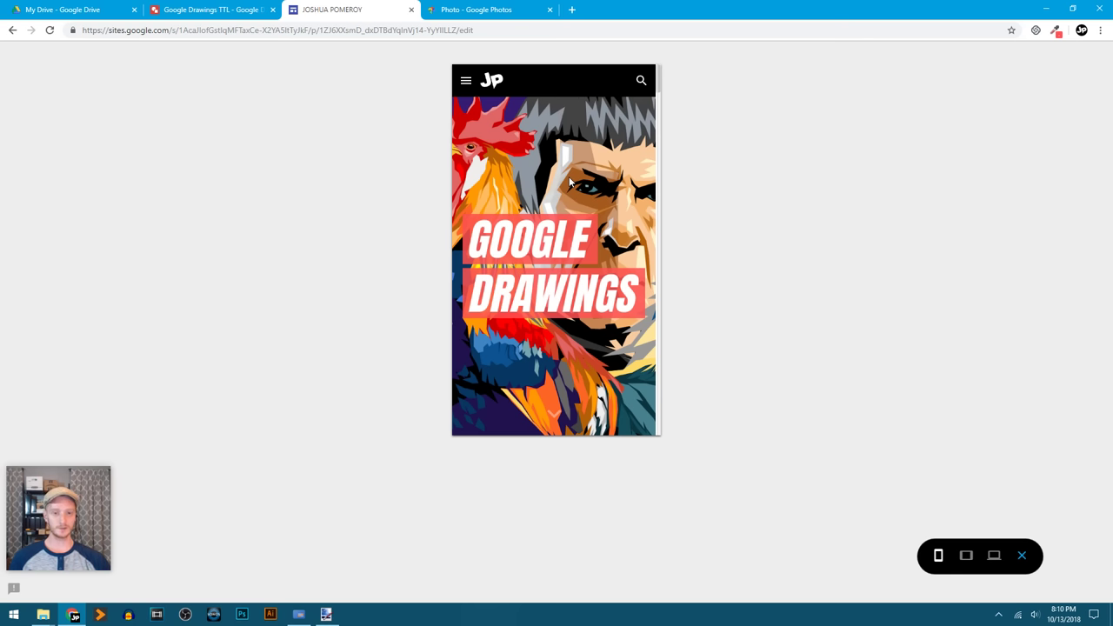
scroll(569, 181, down, 5)
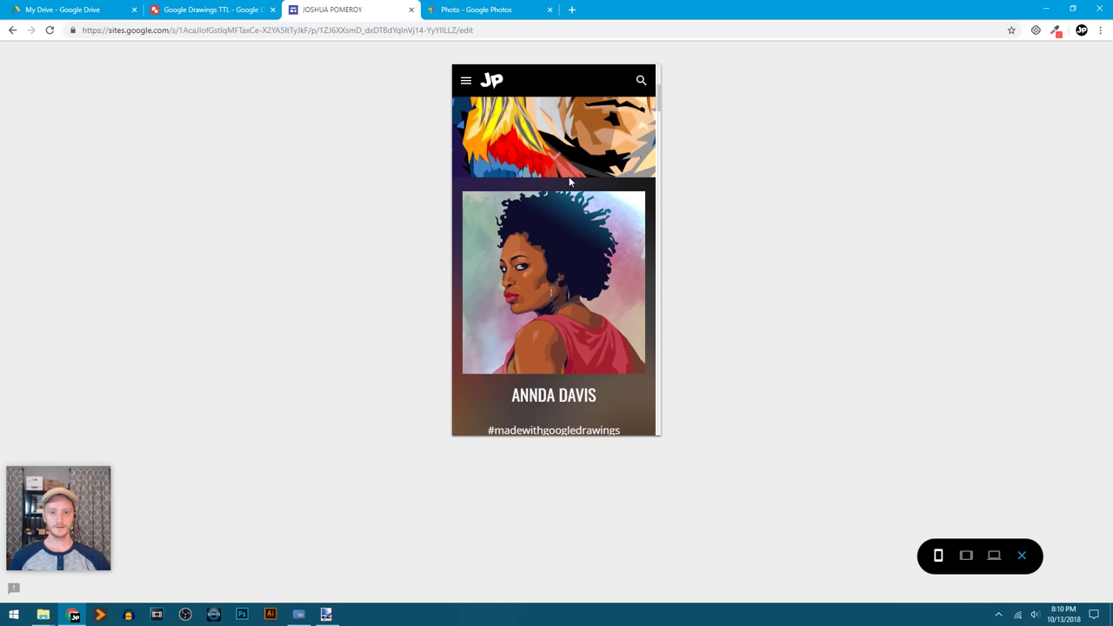
scroll(569, 181, down, 6)
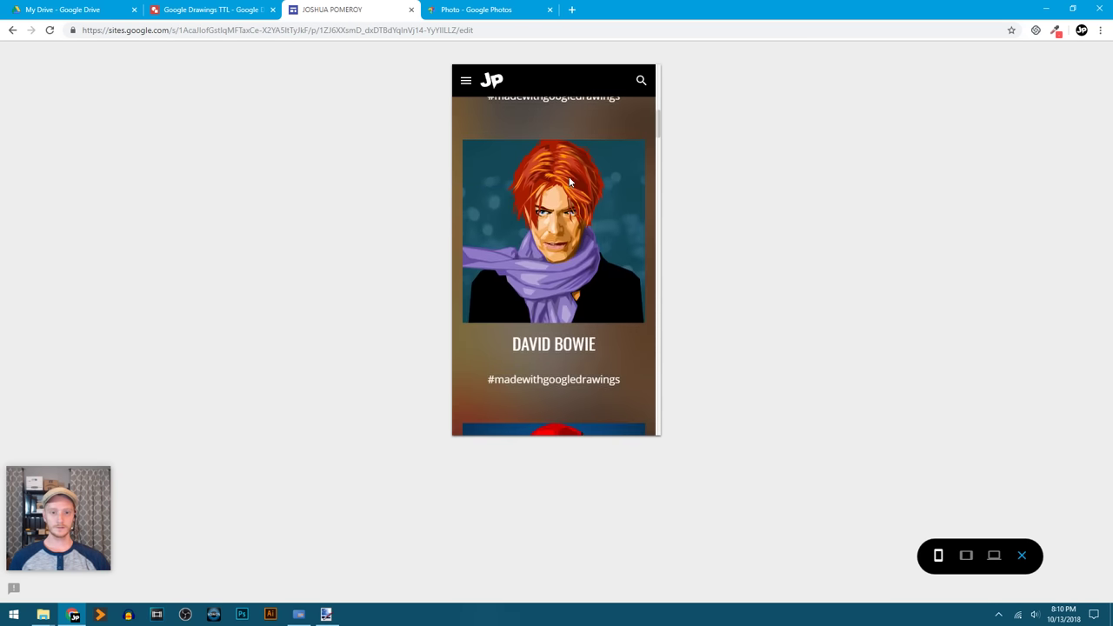
scroll(570, 180, down, 6)
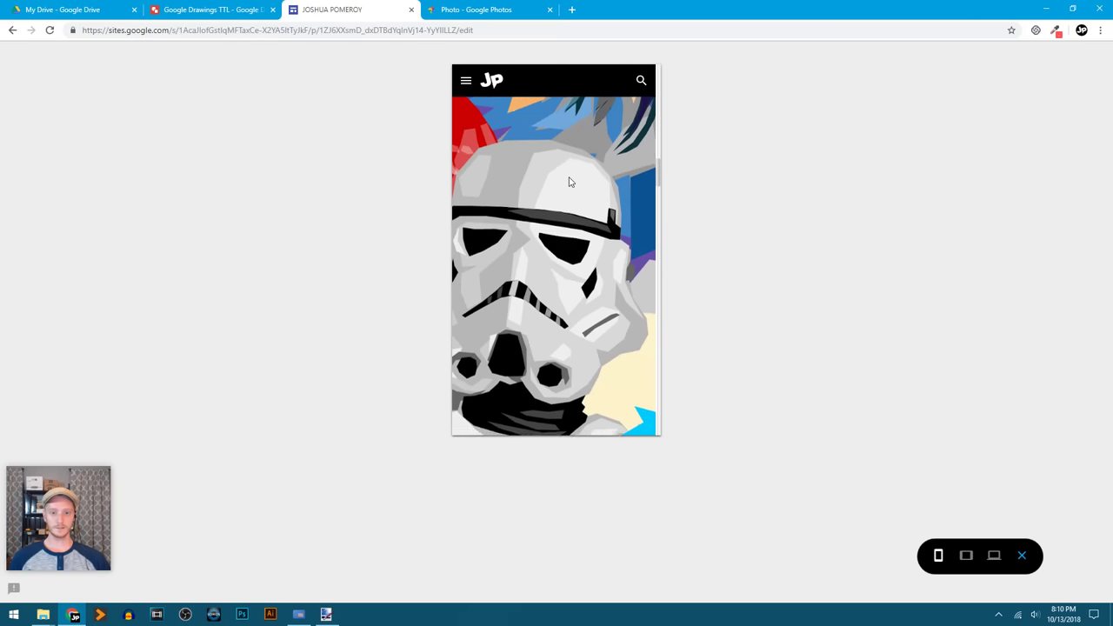
scroll(570, 181, down, 6)
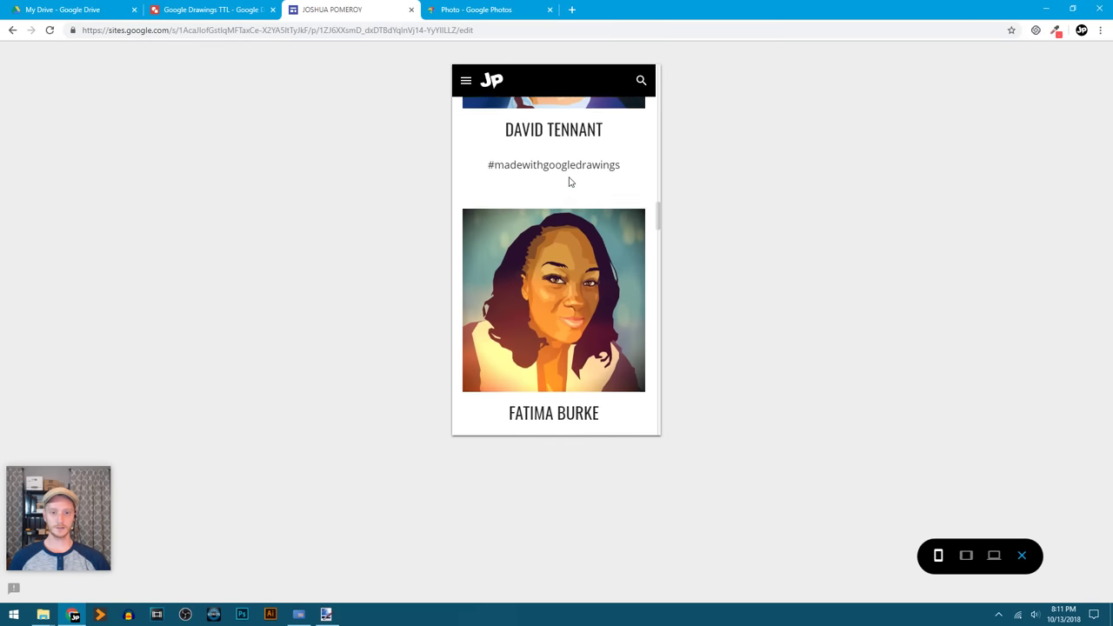
scroll(570, 181, down, 5)
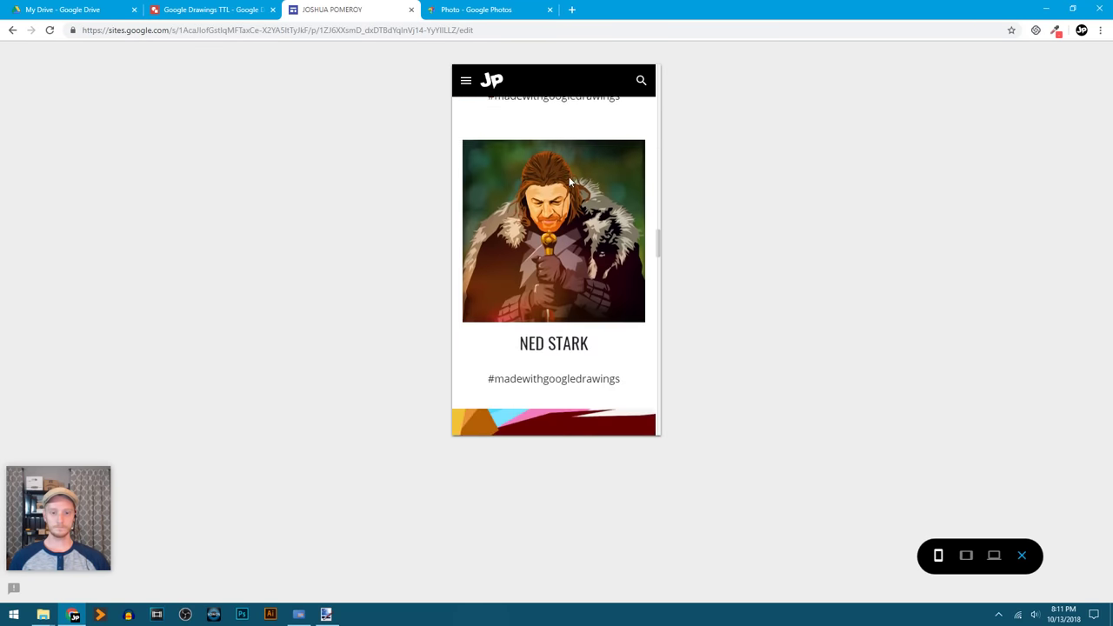
scroll(569, 182, down, 4)
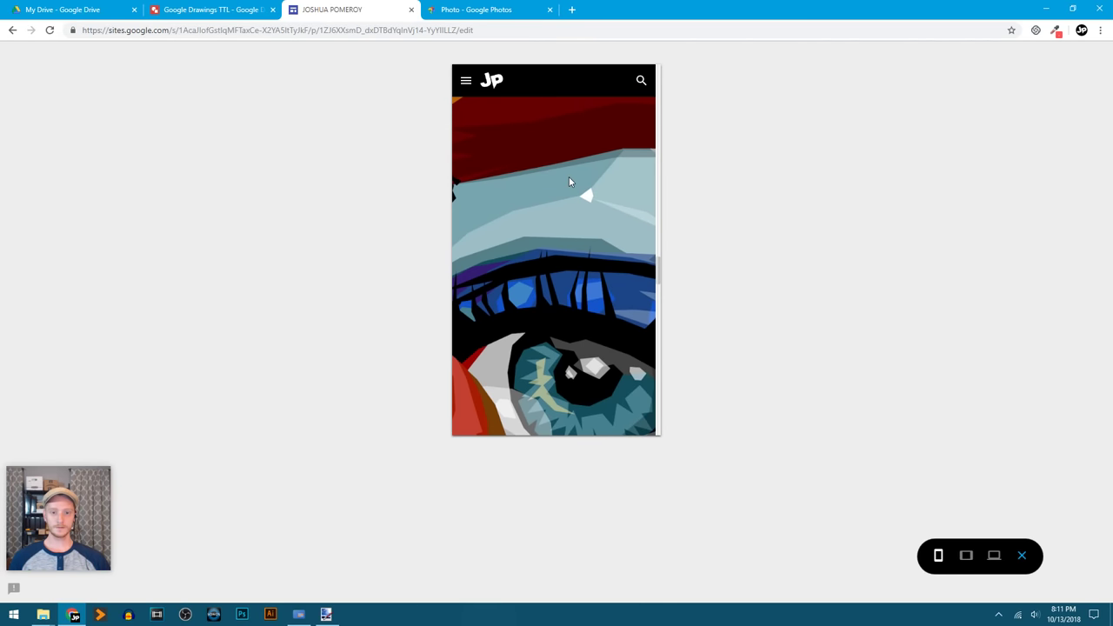
scroll(570, 181, down, 5)
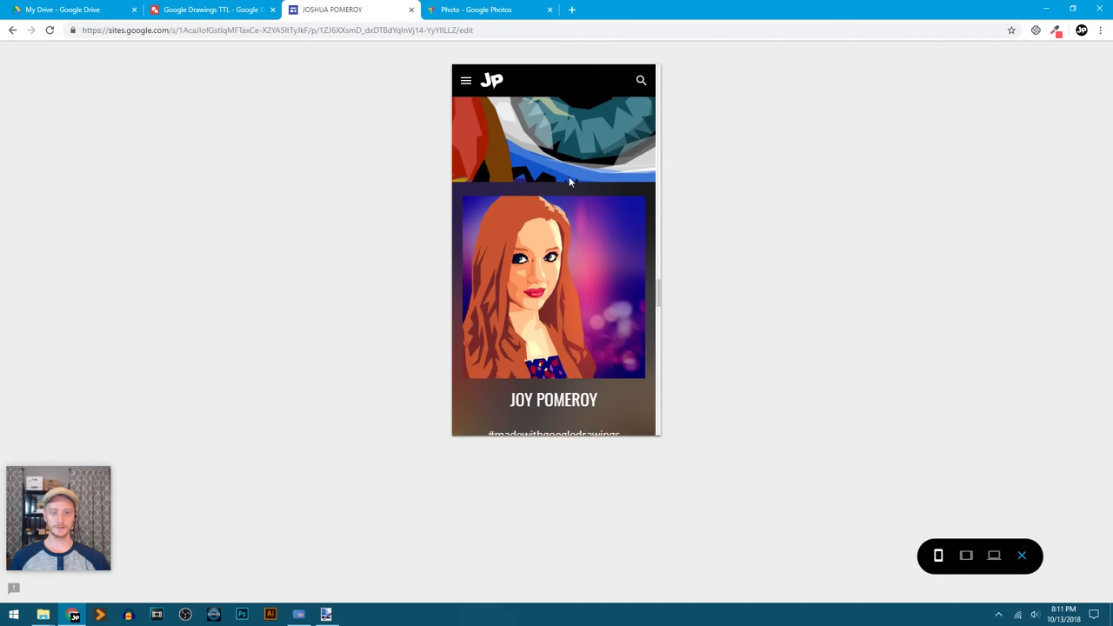
scroll(569, 181, down, 4)
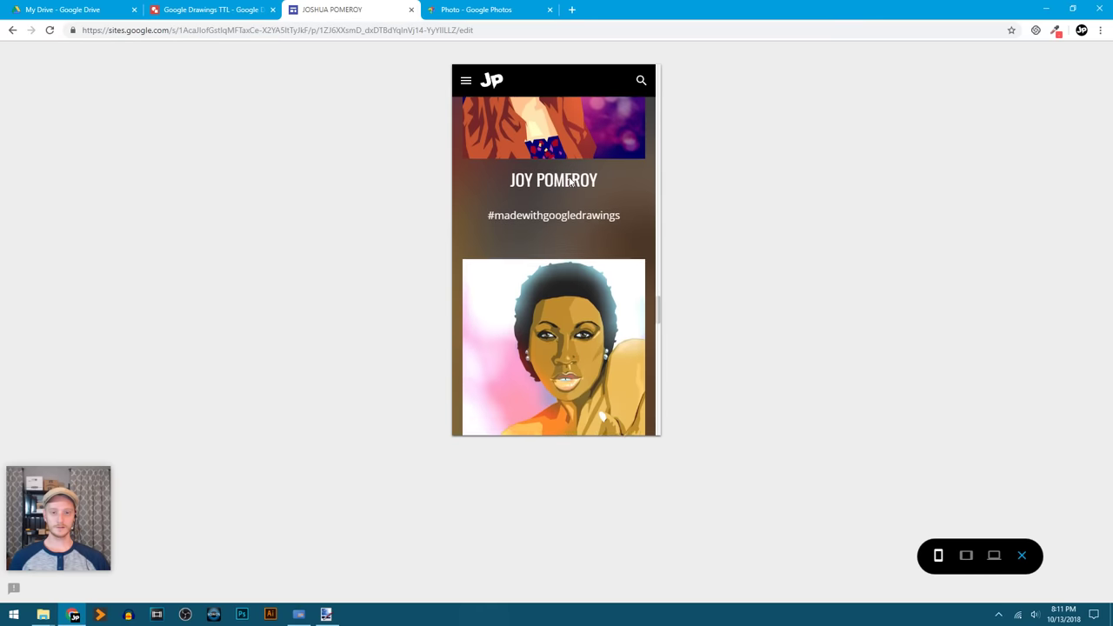
scroll(570, 181, down, 4)
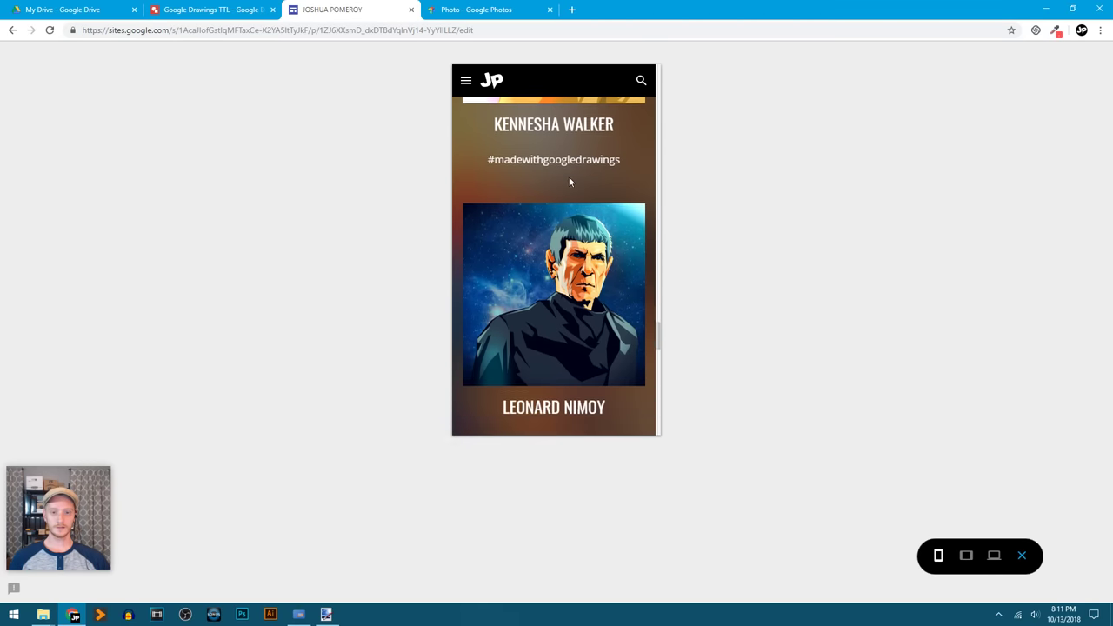
scroll(570, 181, down, 4)
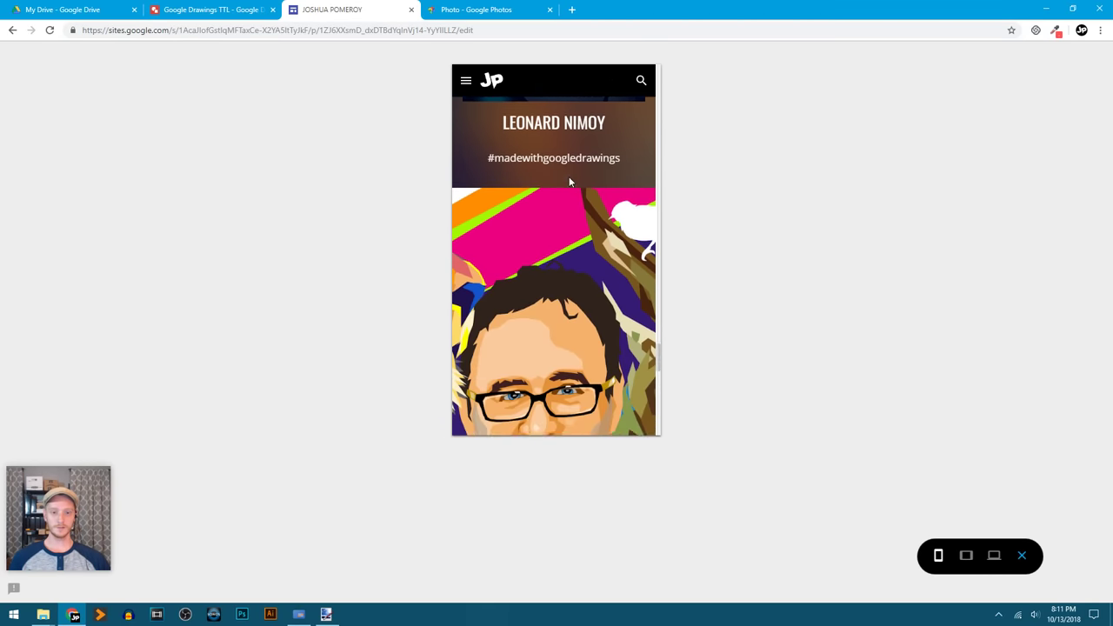
scroll(570, 181, down, 5)
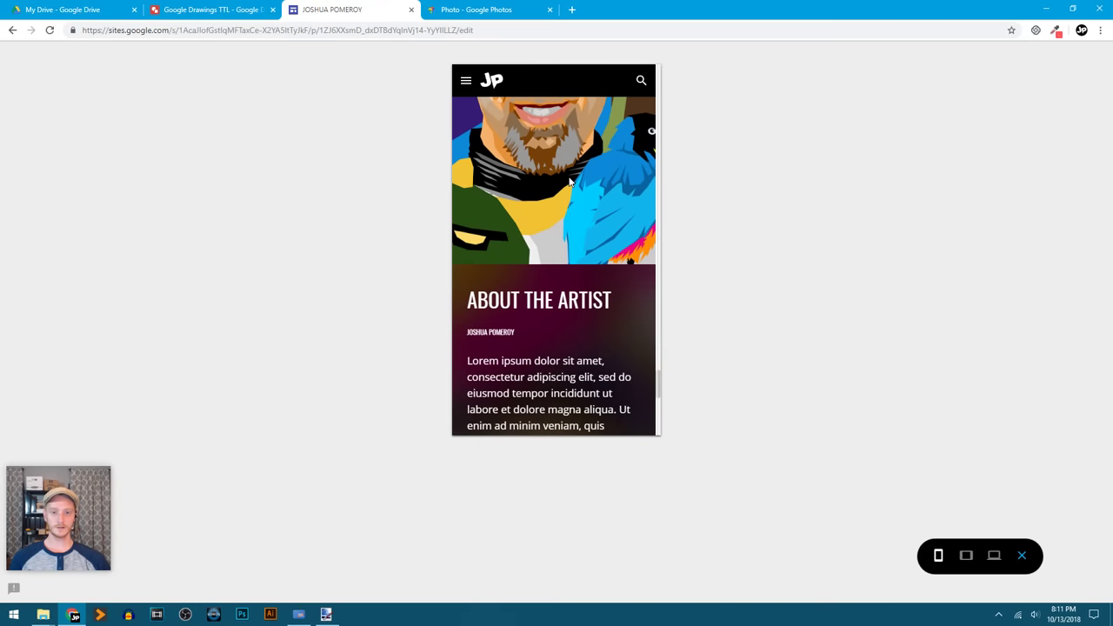
scroll(570, 181, down, 1)
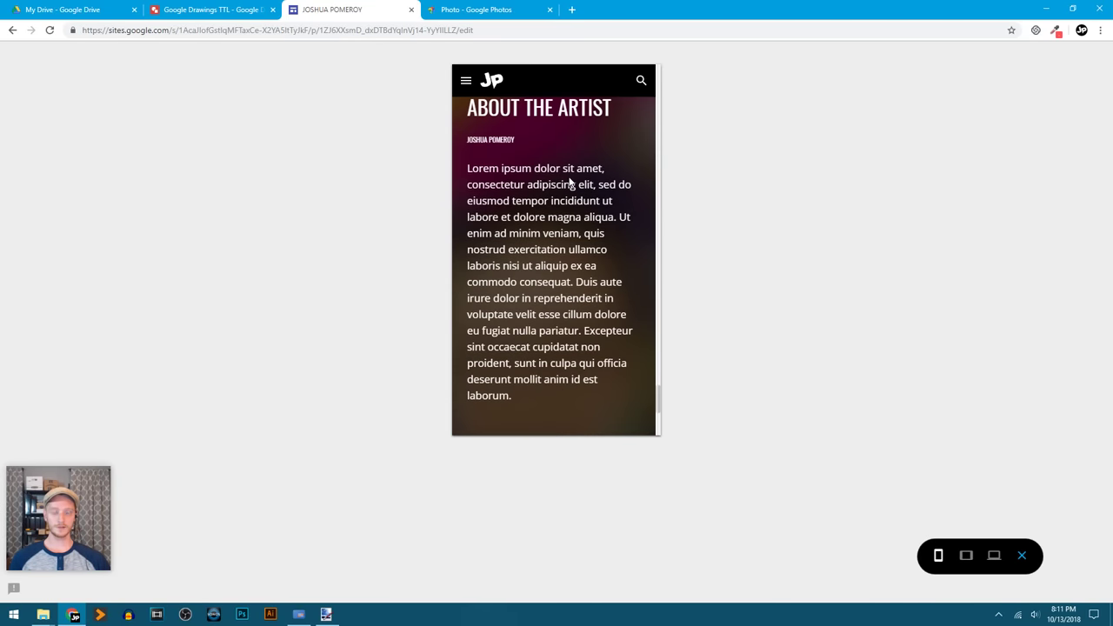
scroll(570, 181, up, 1)
scroll(570, 181, down, 4)
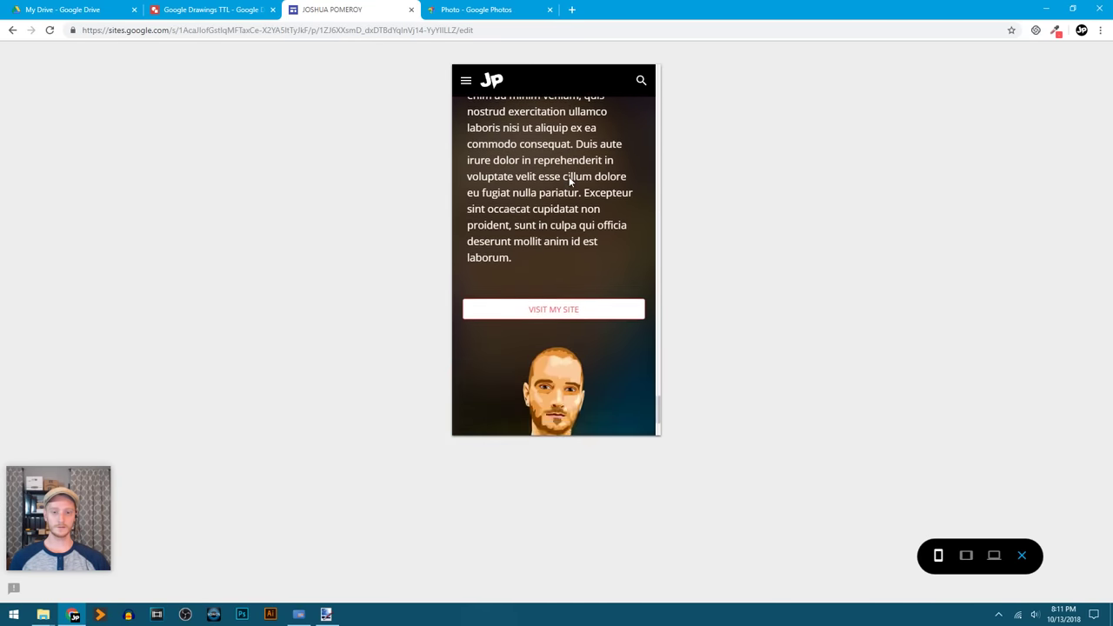
scroll(570, 180, down, 3)
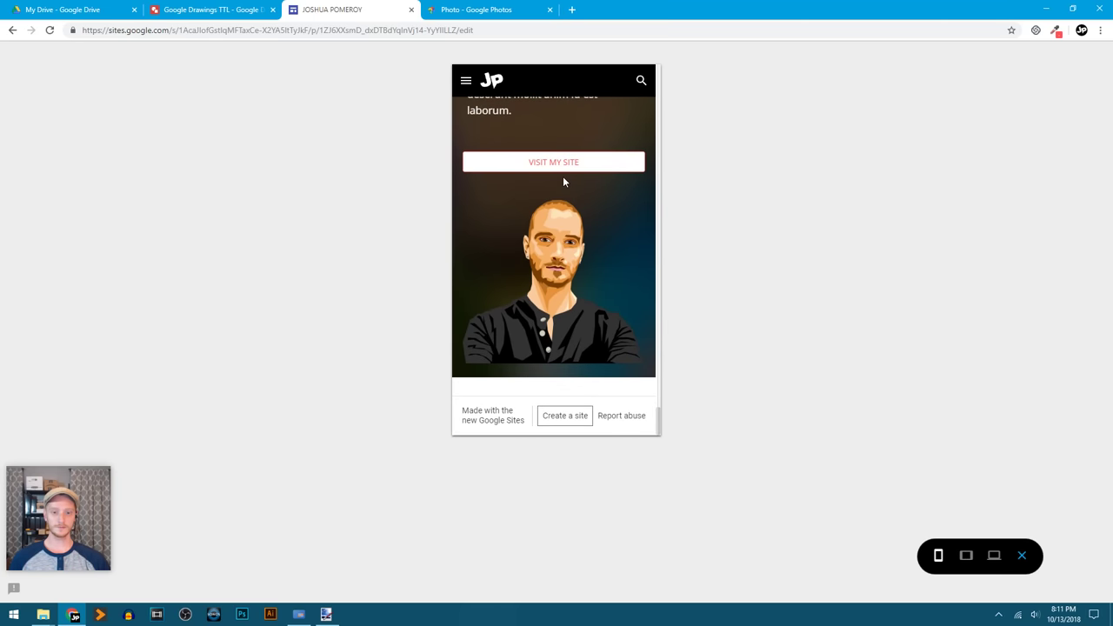
scroll(563, 181, up, 1)
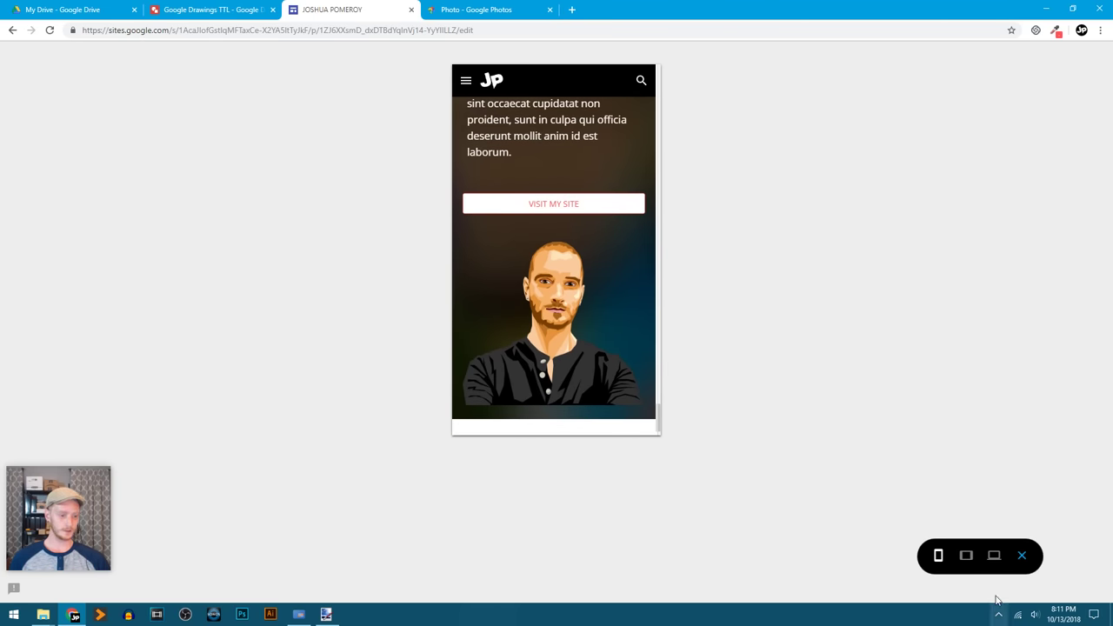
Switch to the large-screen preview and scroll back up to the GOOGLE DRAWINGS banner.
click(995, 554)
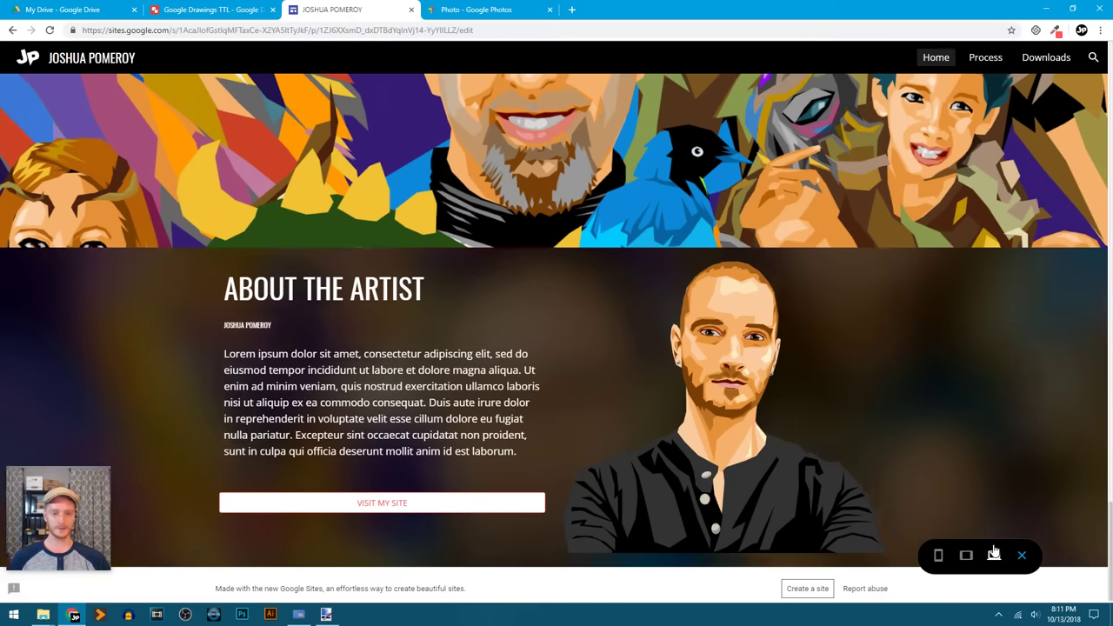
scroll(840, 428, up, 2)
scroll(840, 430, up, 3)
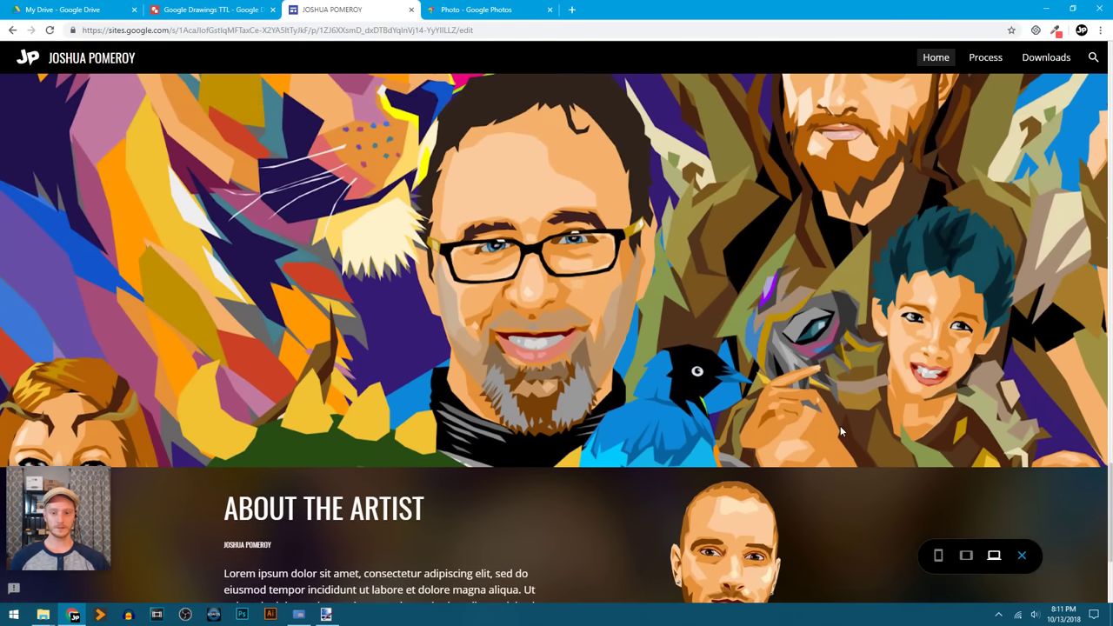
scroll(840, 429, down, 1)
scroll(840, 430, up, 5)
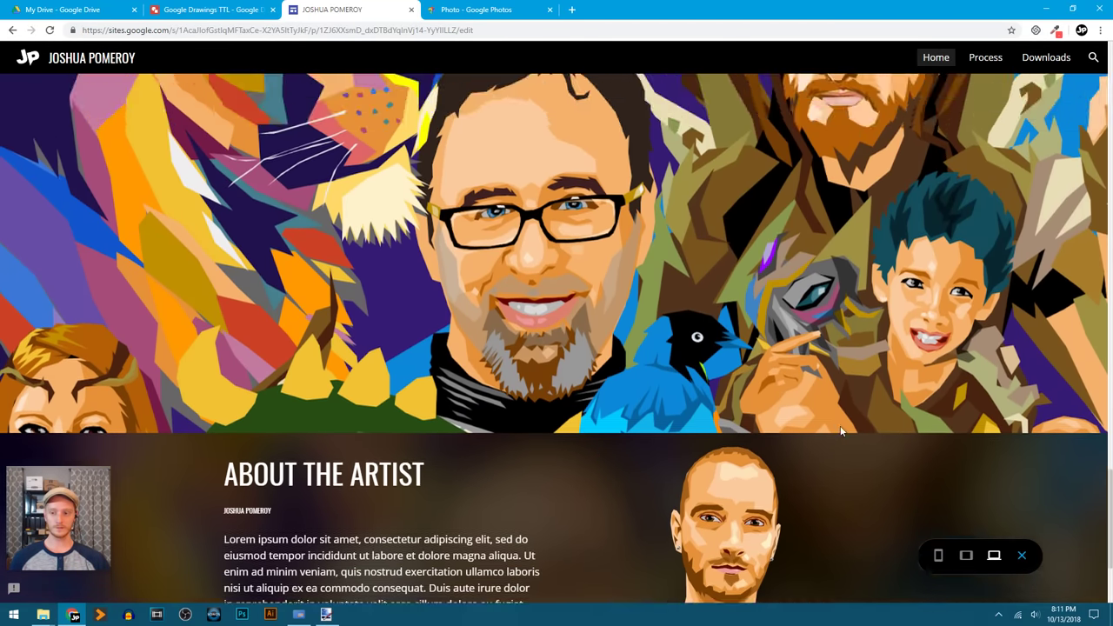
scroll(840, 430, up, 10)
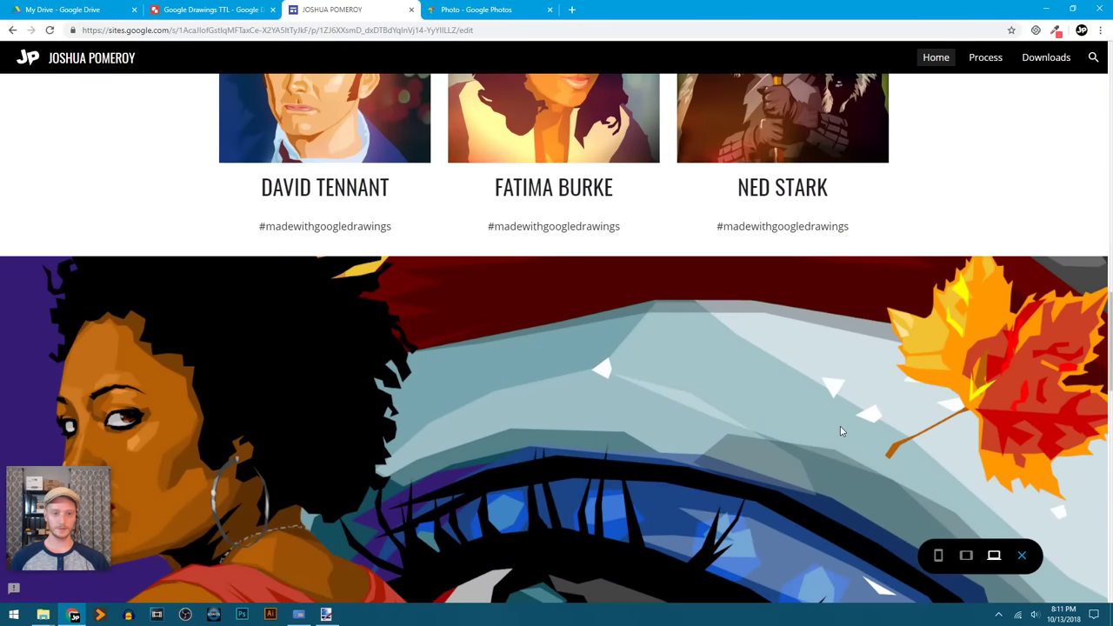
scroll(840, 428, up, 4)
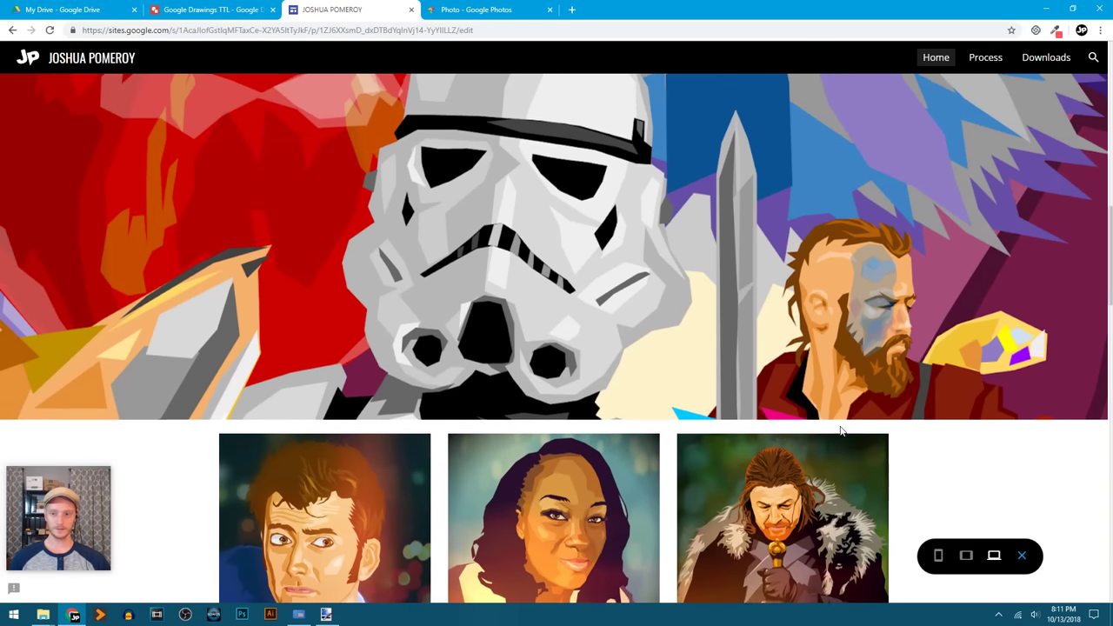
scroll(840, 430, up, 5)
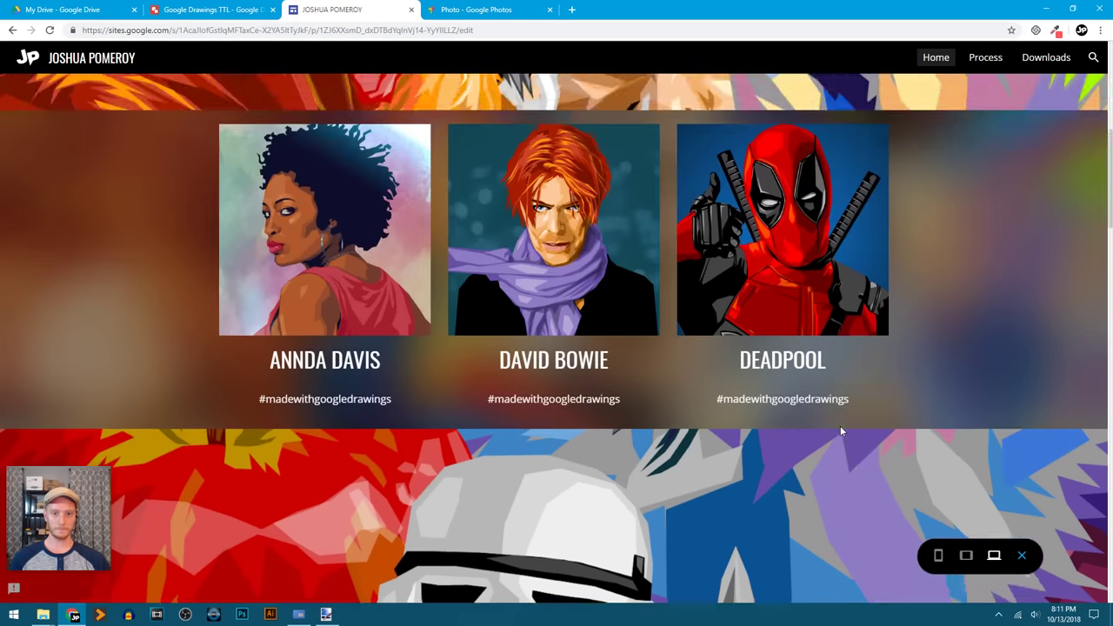
scroll(840, 430, up, 6)
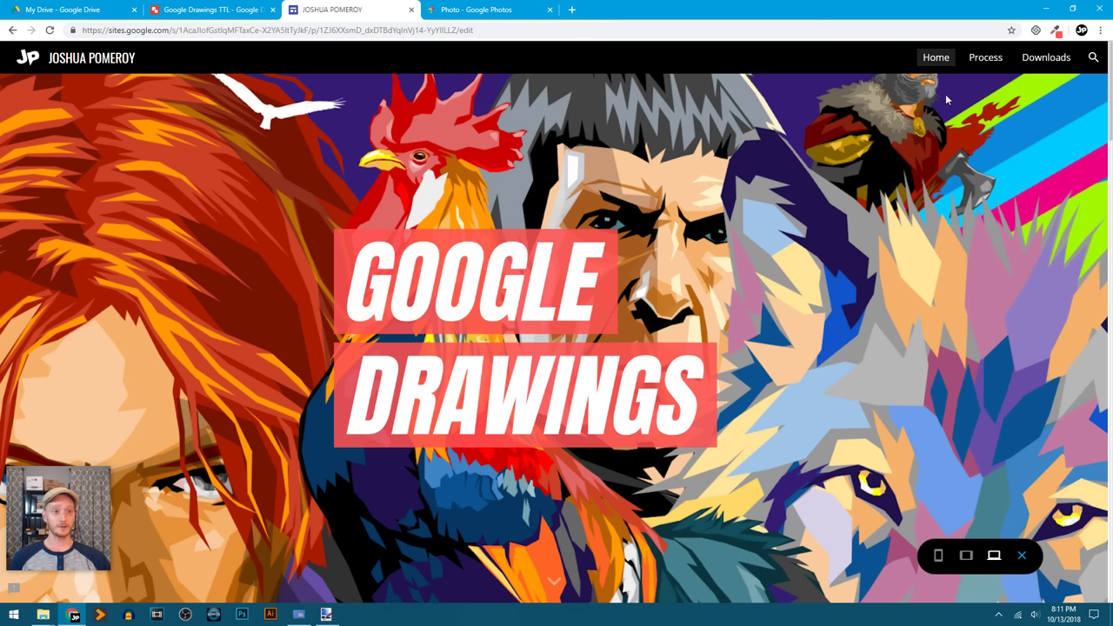
View the Process page, then the Downloads page, in the site preview.
click(1001, 58)
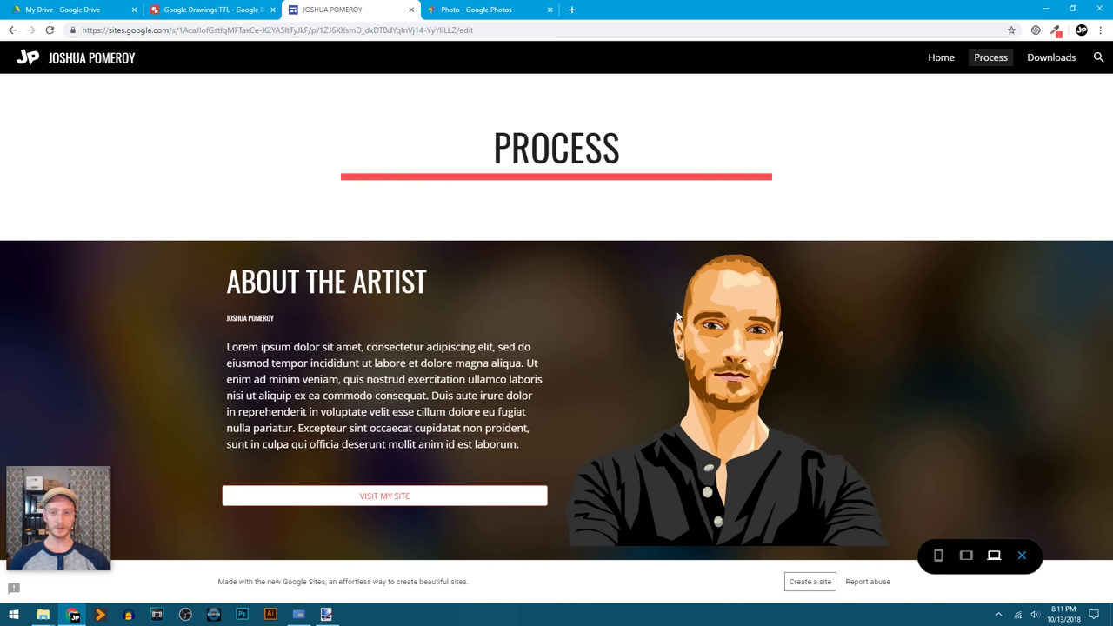
click(1059, 61)
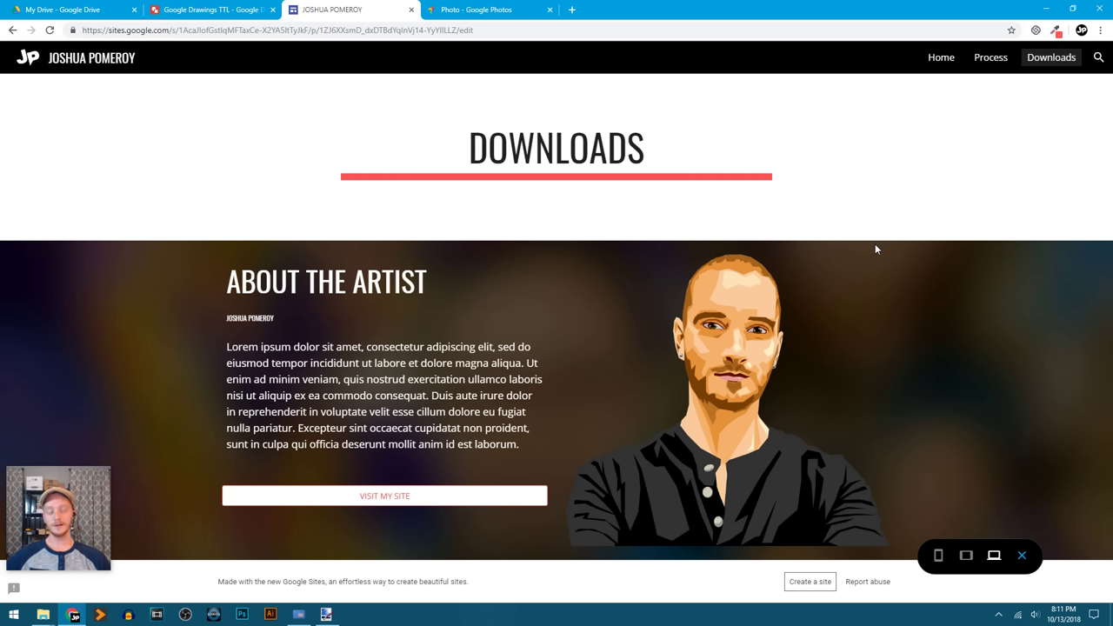